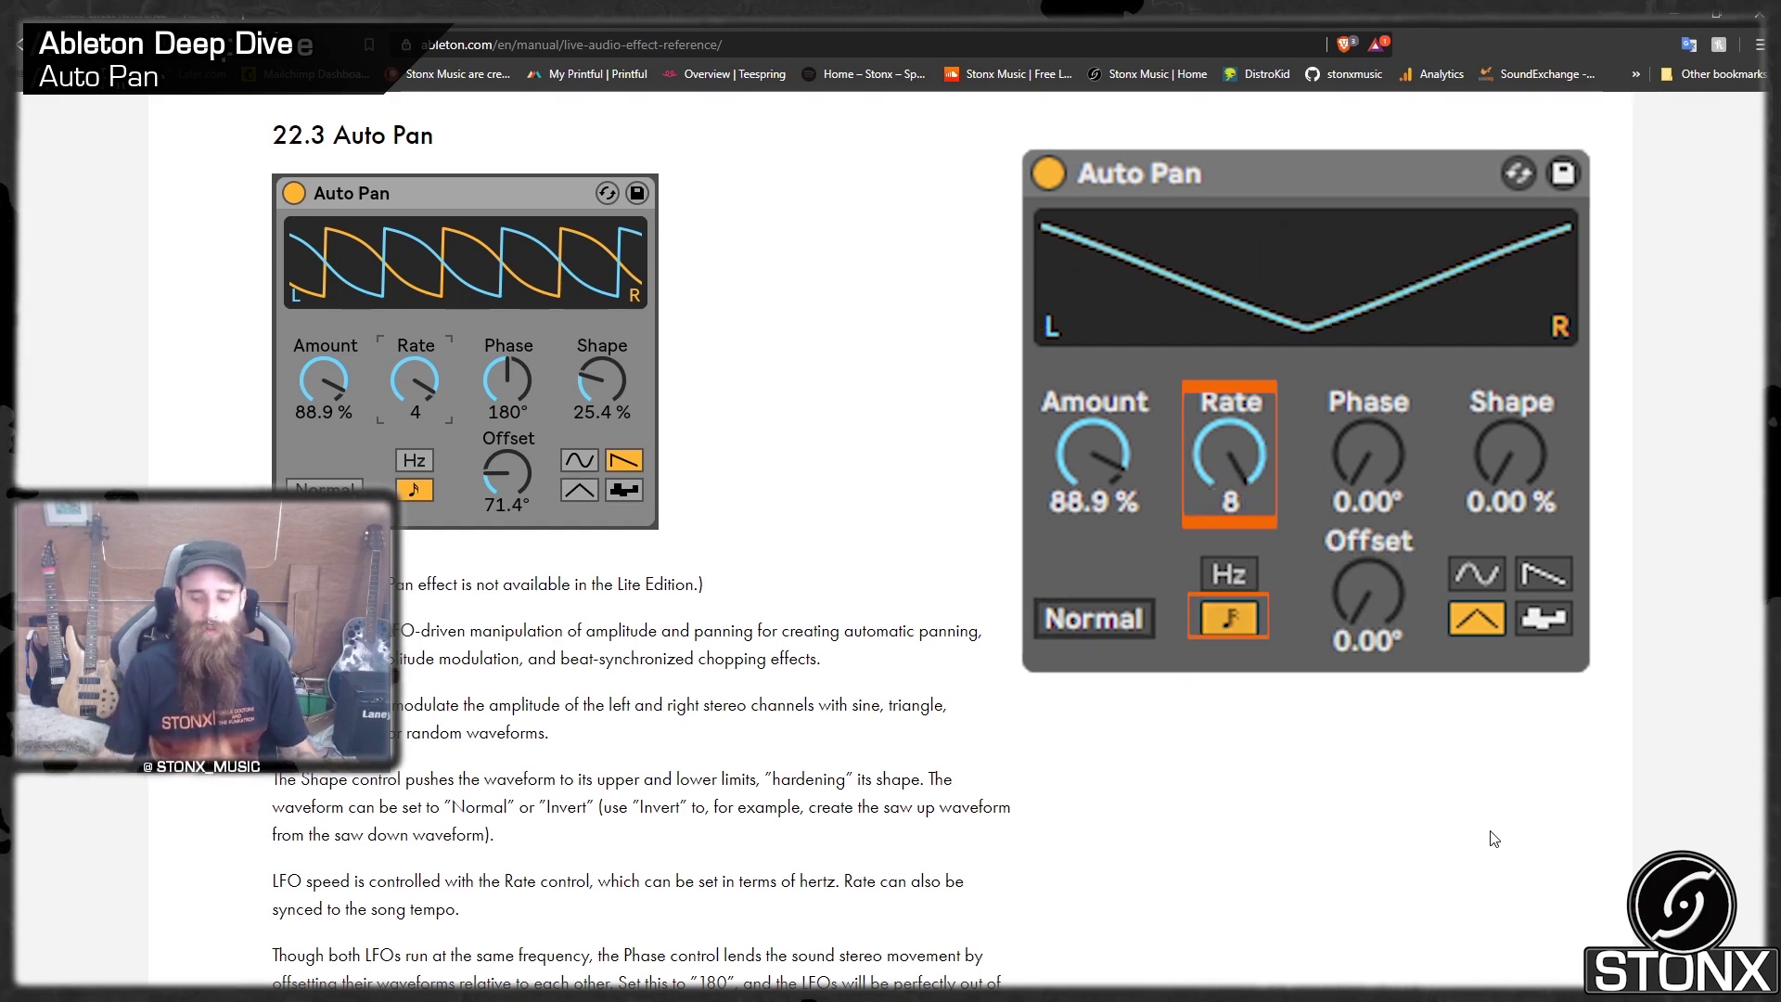
Step: Read through the manual's Auto Pan section, covering its LFO waveforms, shape, rate, phase, offset and amount controls
scroll(1493, 839, "down", 2)
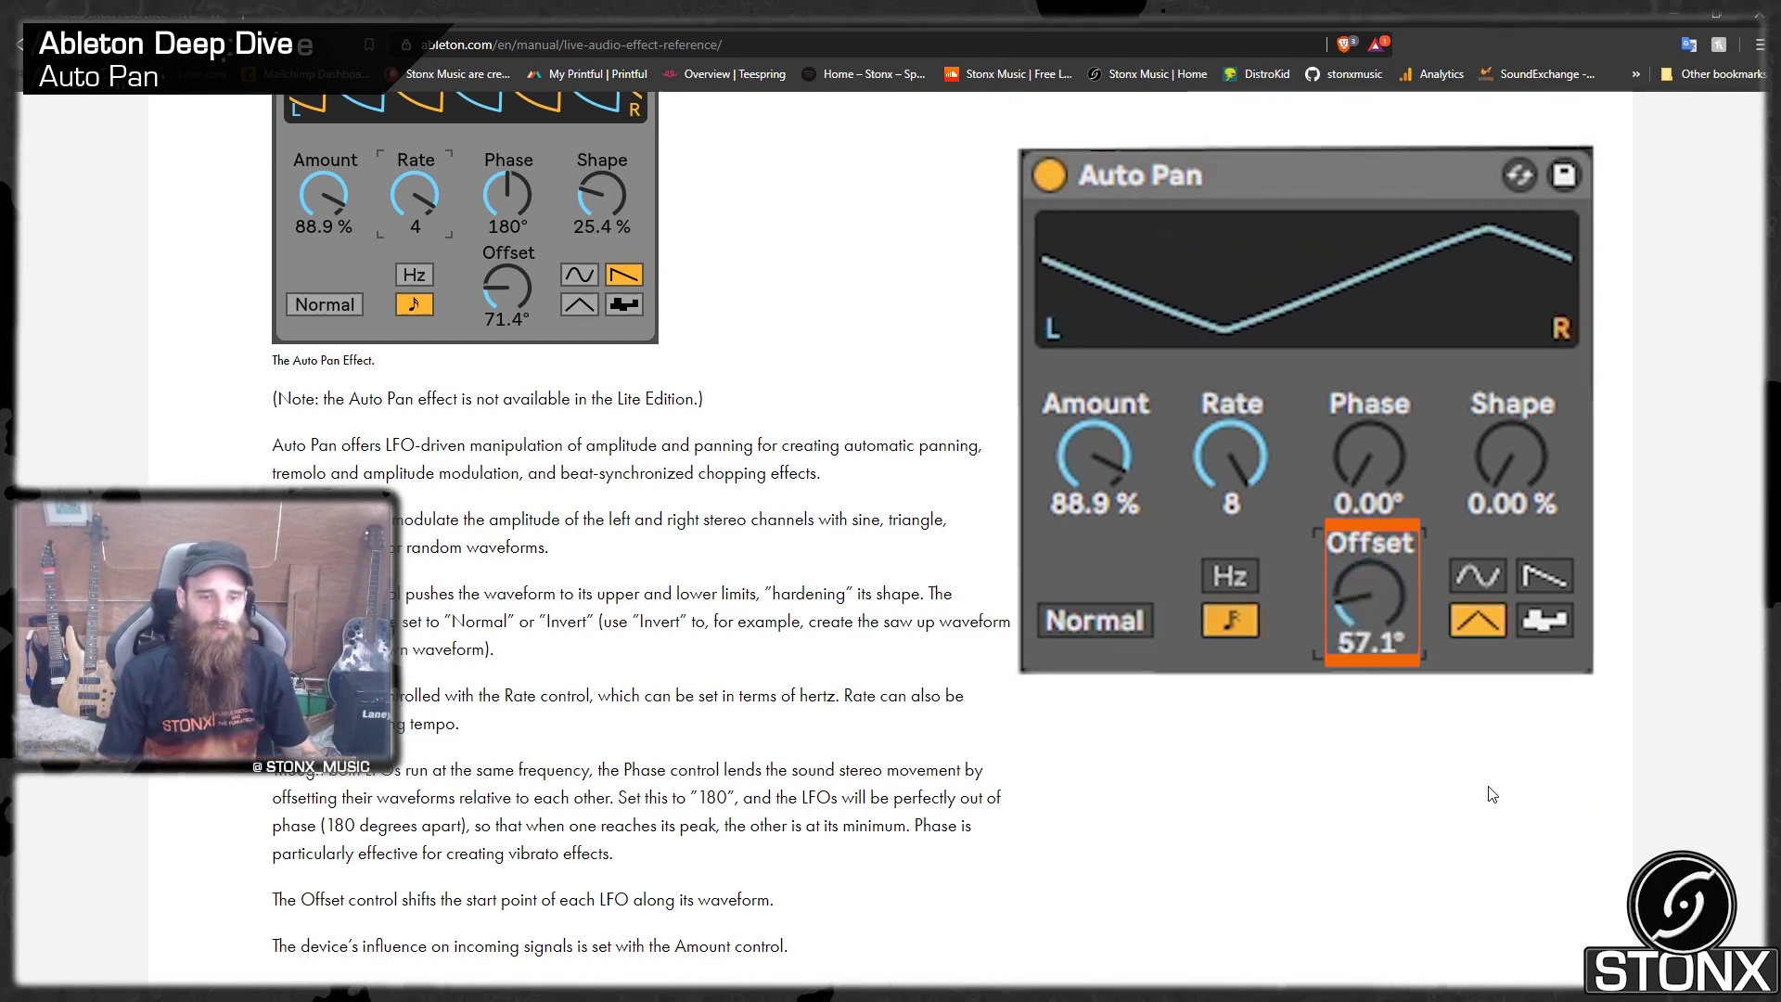
scroll(1484, 705, "down", 1)
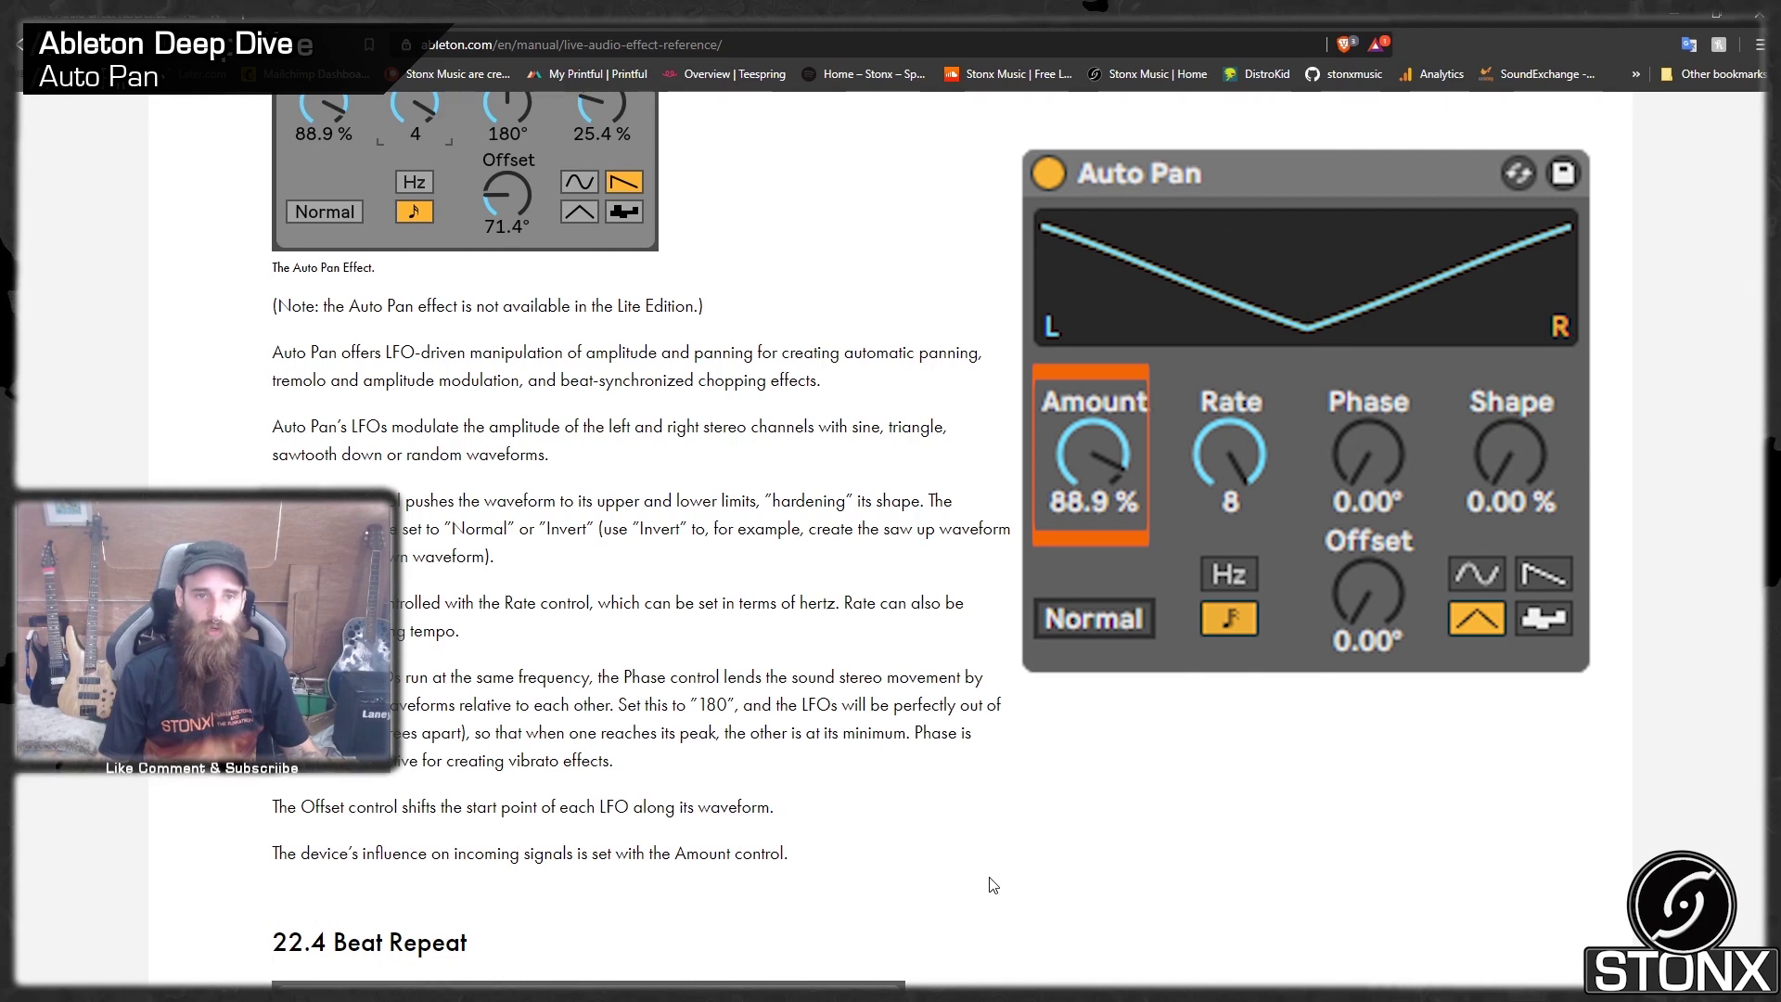
scroll(992, 884, "up", 3)
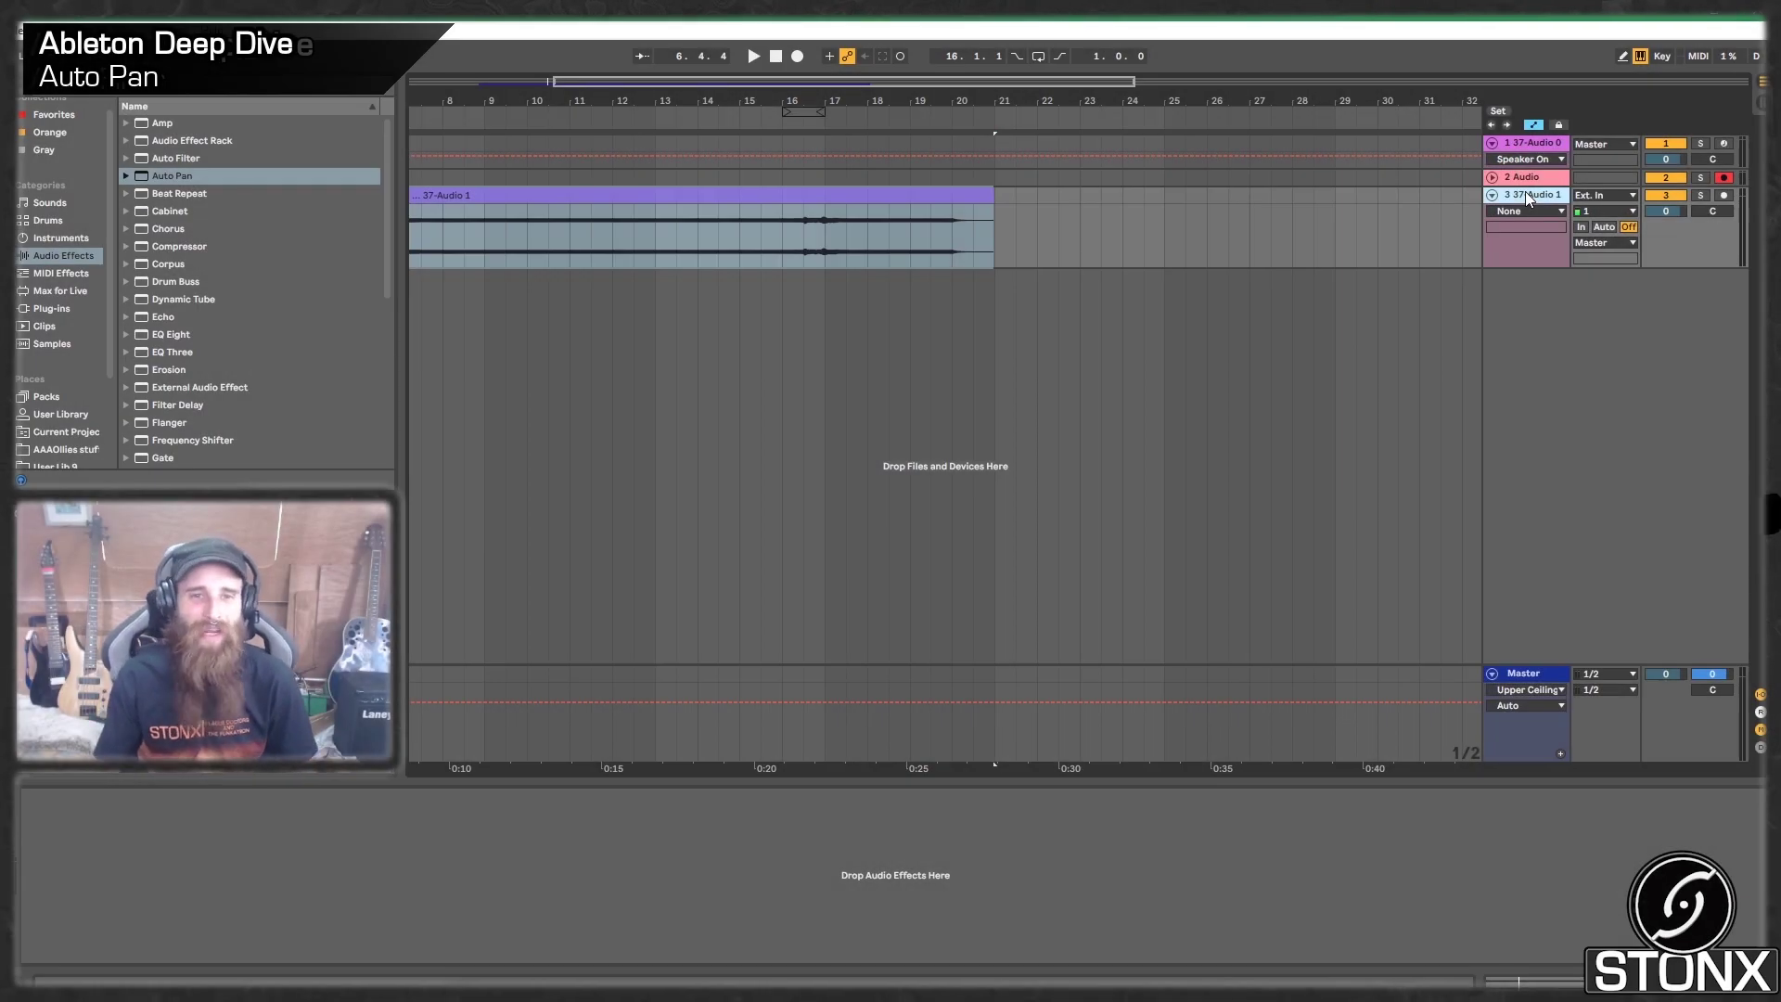
Step: Play part of the recorded clip on the 37-Audio 1 track from about bar 11, then stop playback
left_click(886, 192)
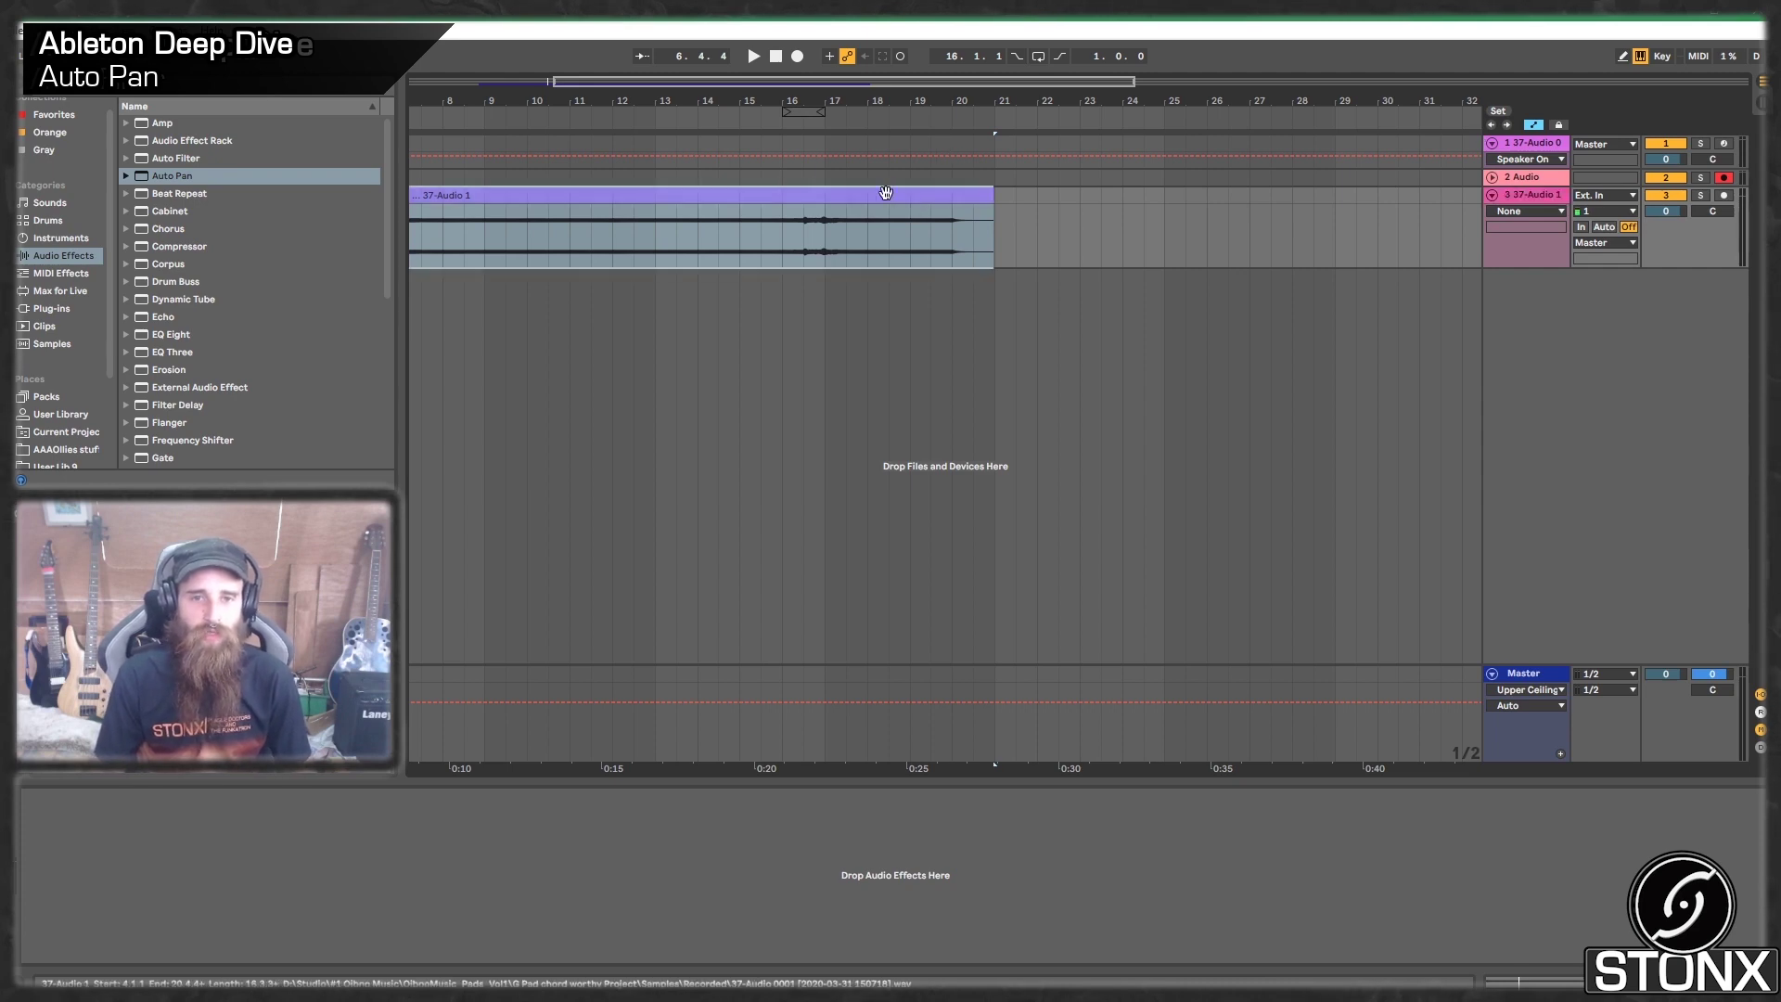
left_click(591, 234)
key("space")
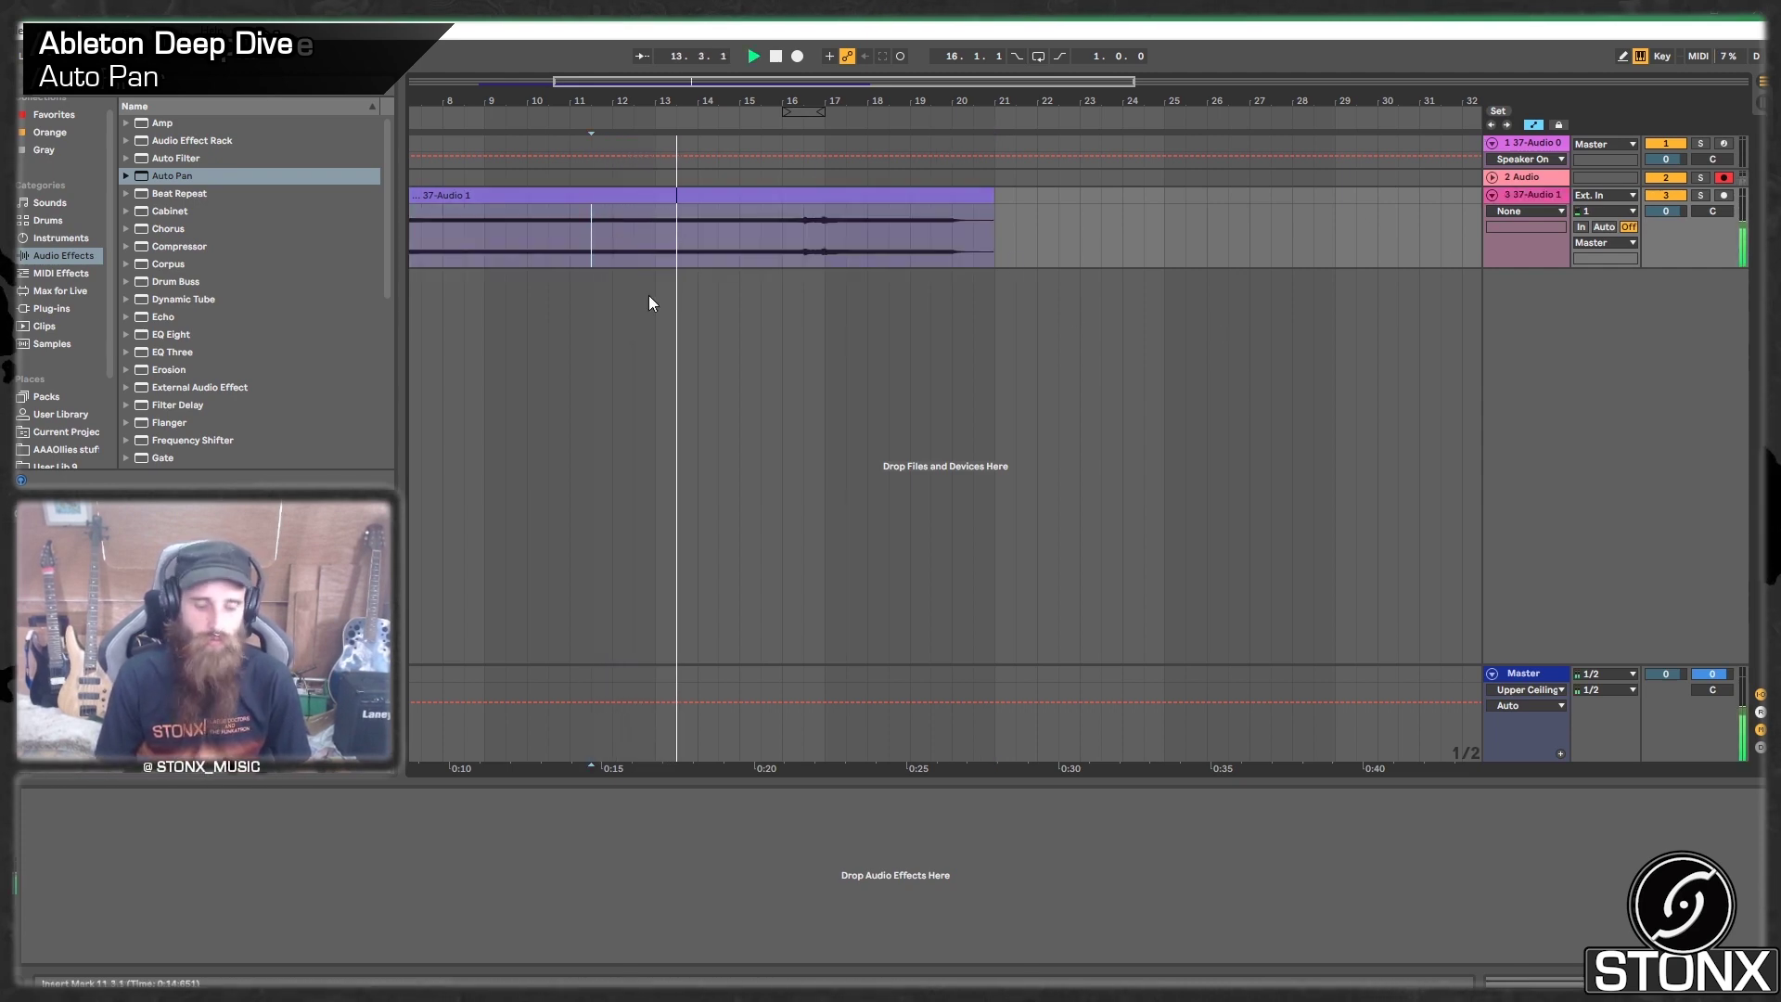
key("space")
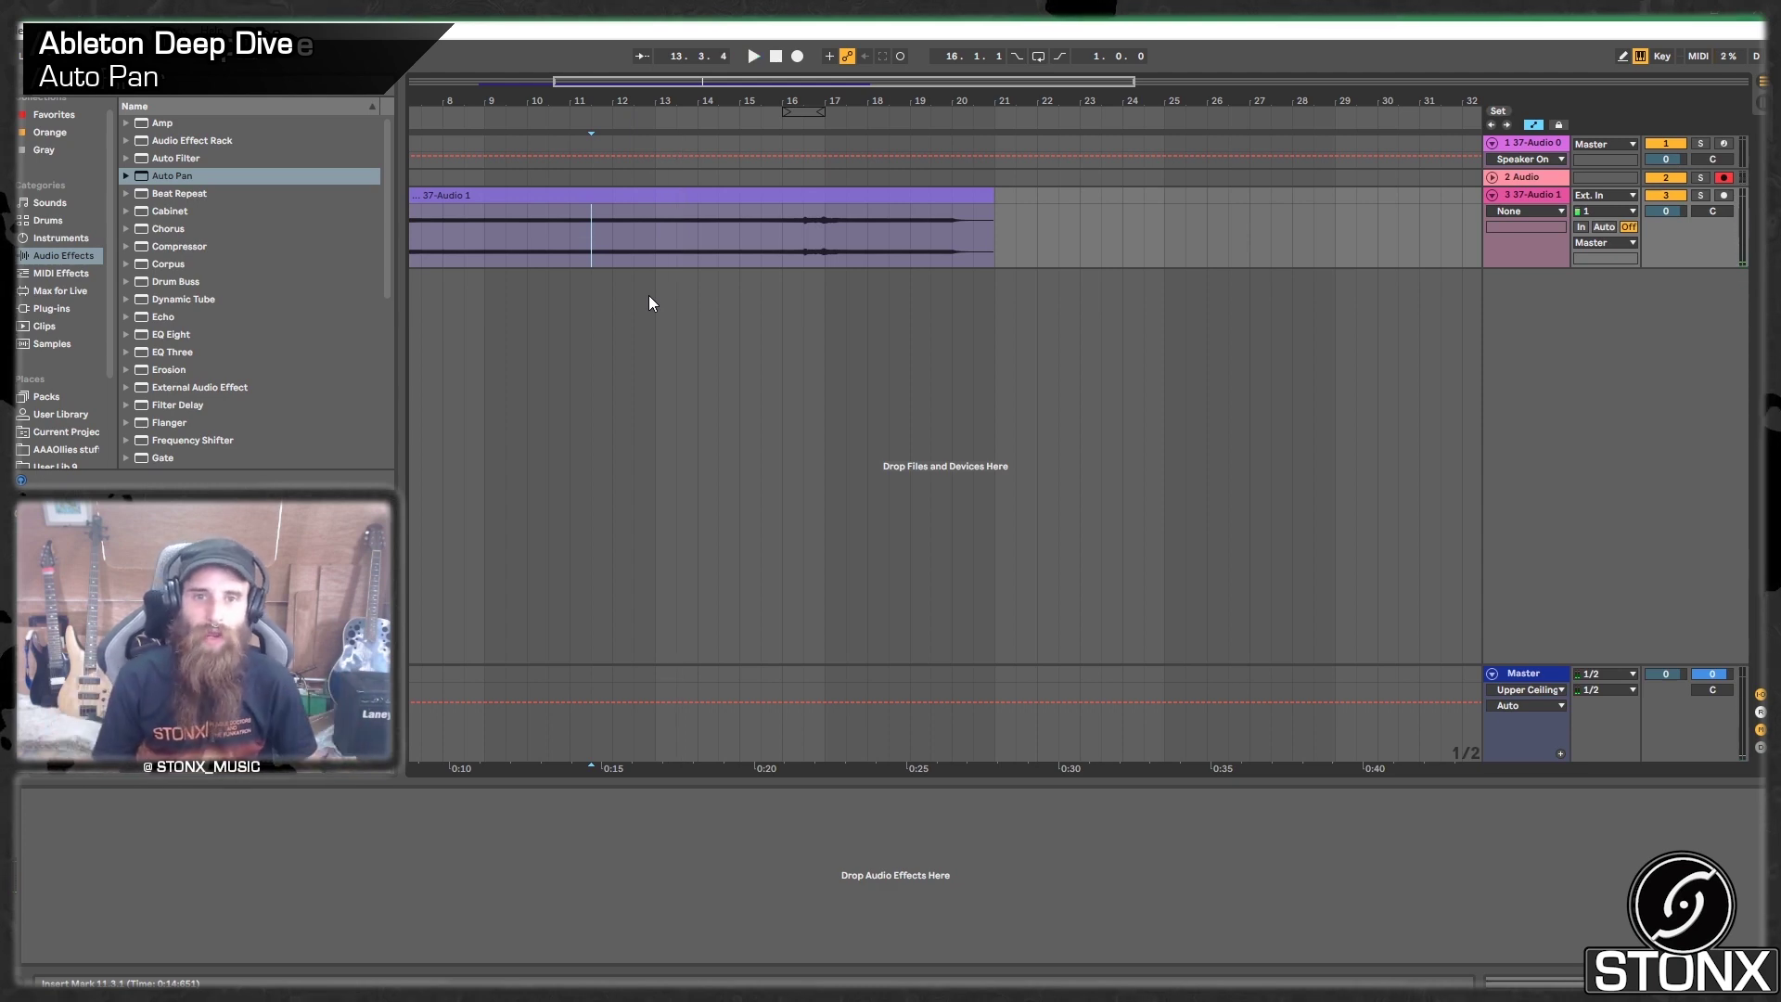
Step: Show the first track's sampler and Auto Pan devices and arm that track for recording
left_click(1527, 141)
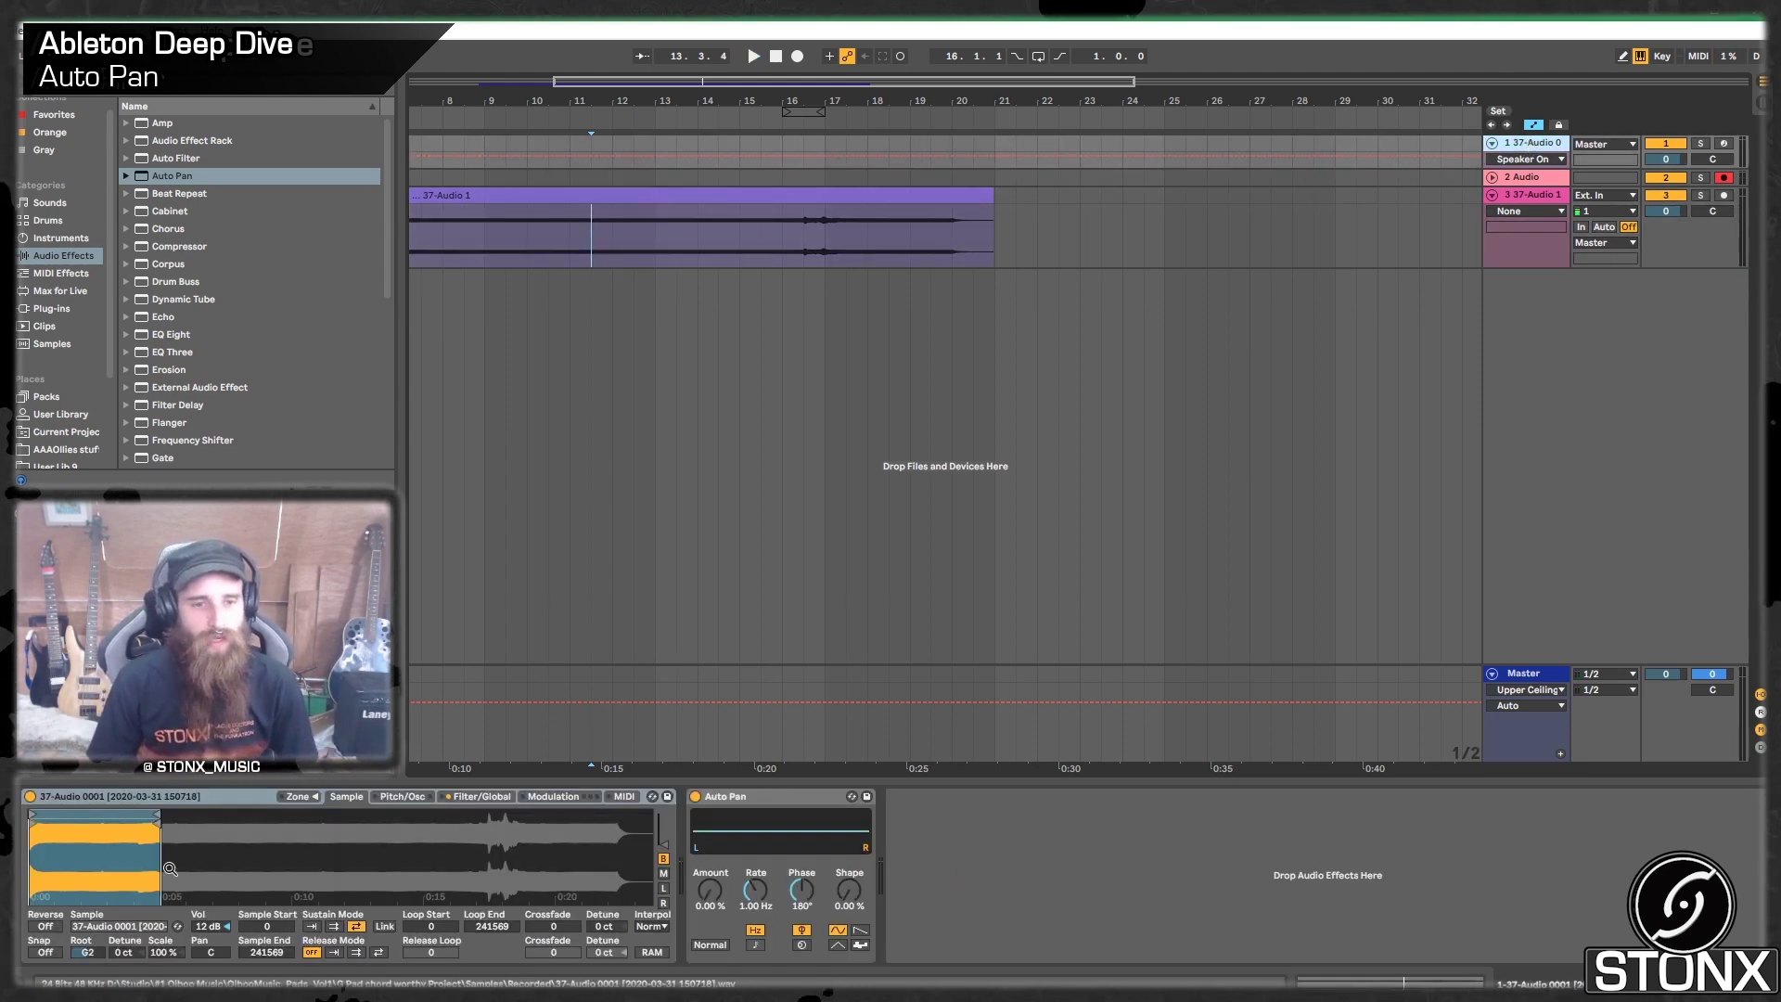
left_click(1016, 141)
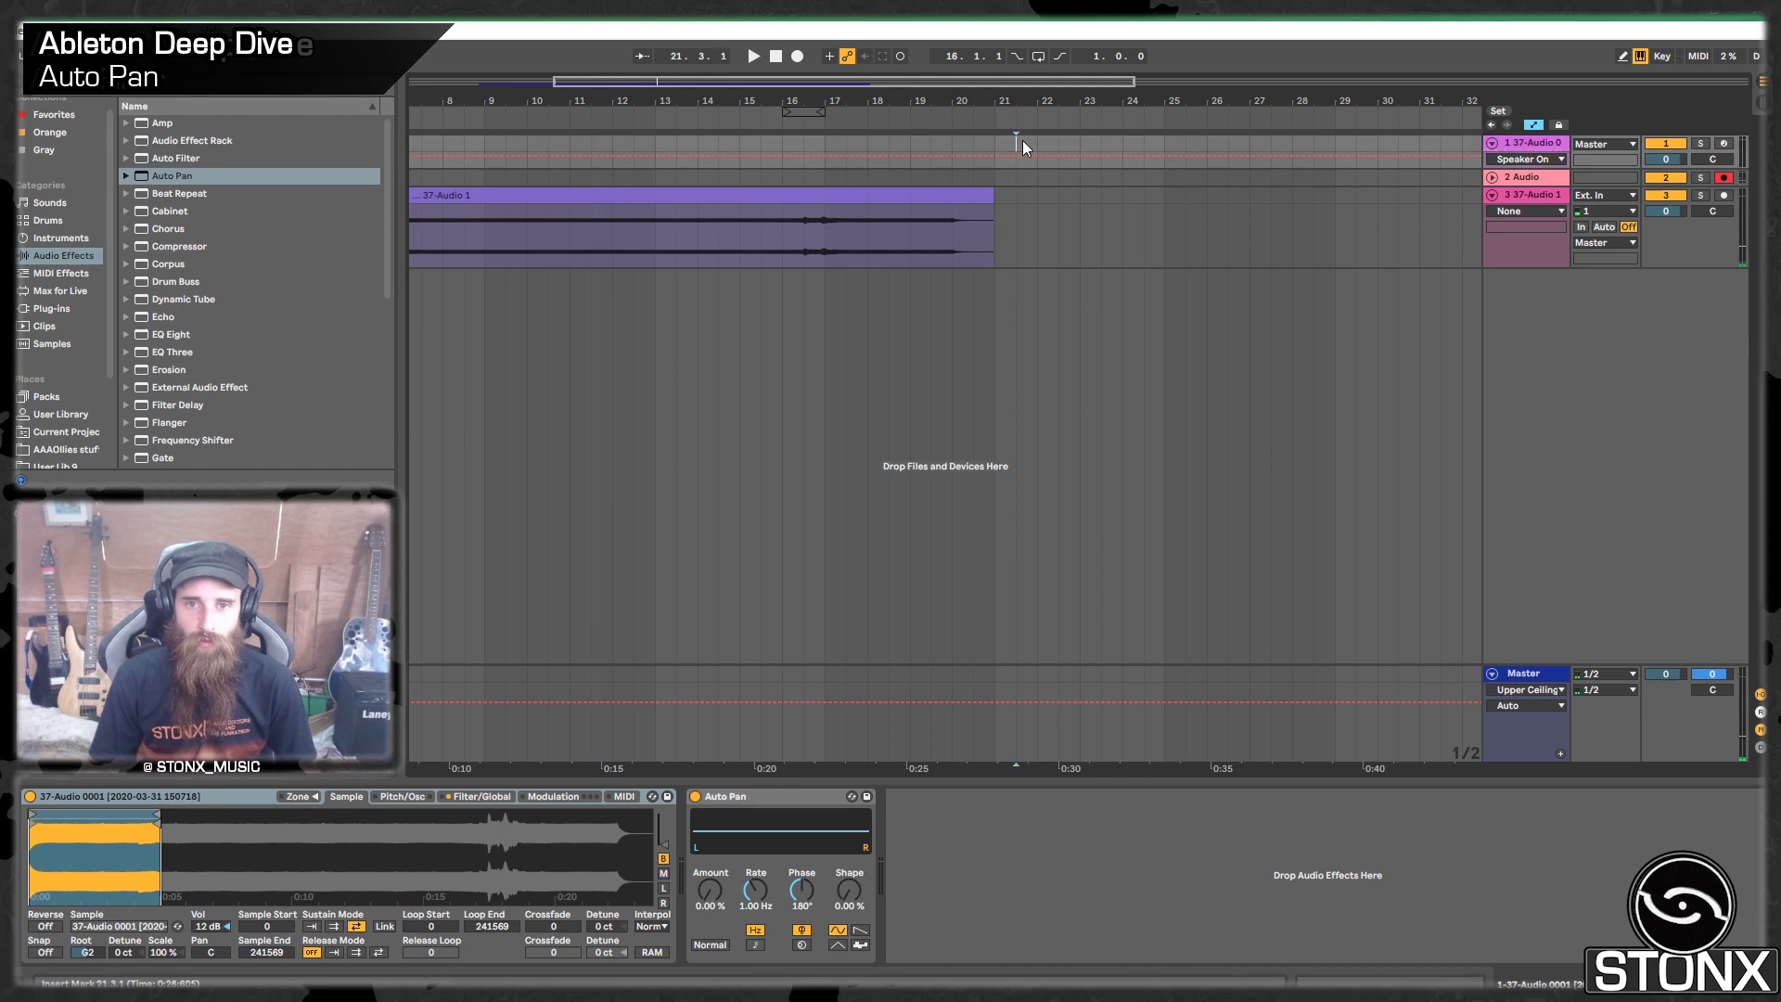
left_click(1728, 144)
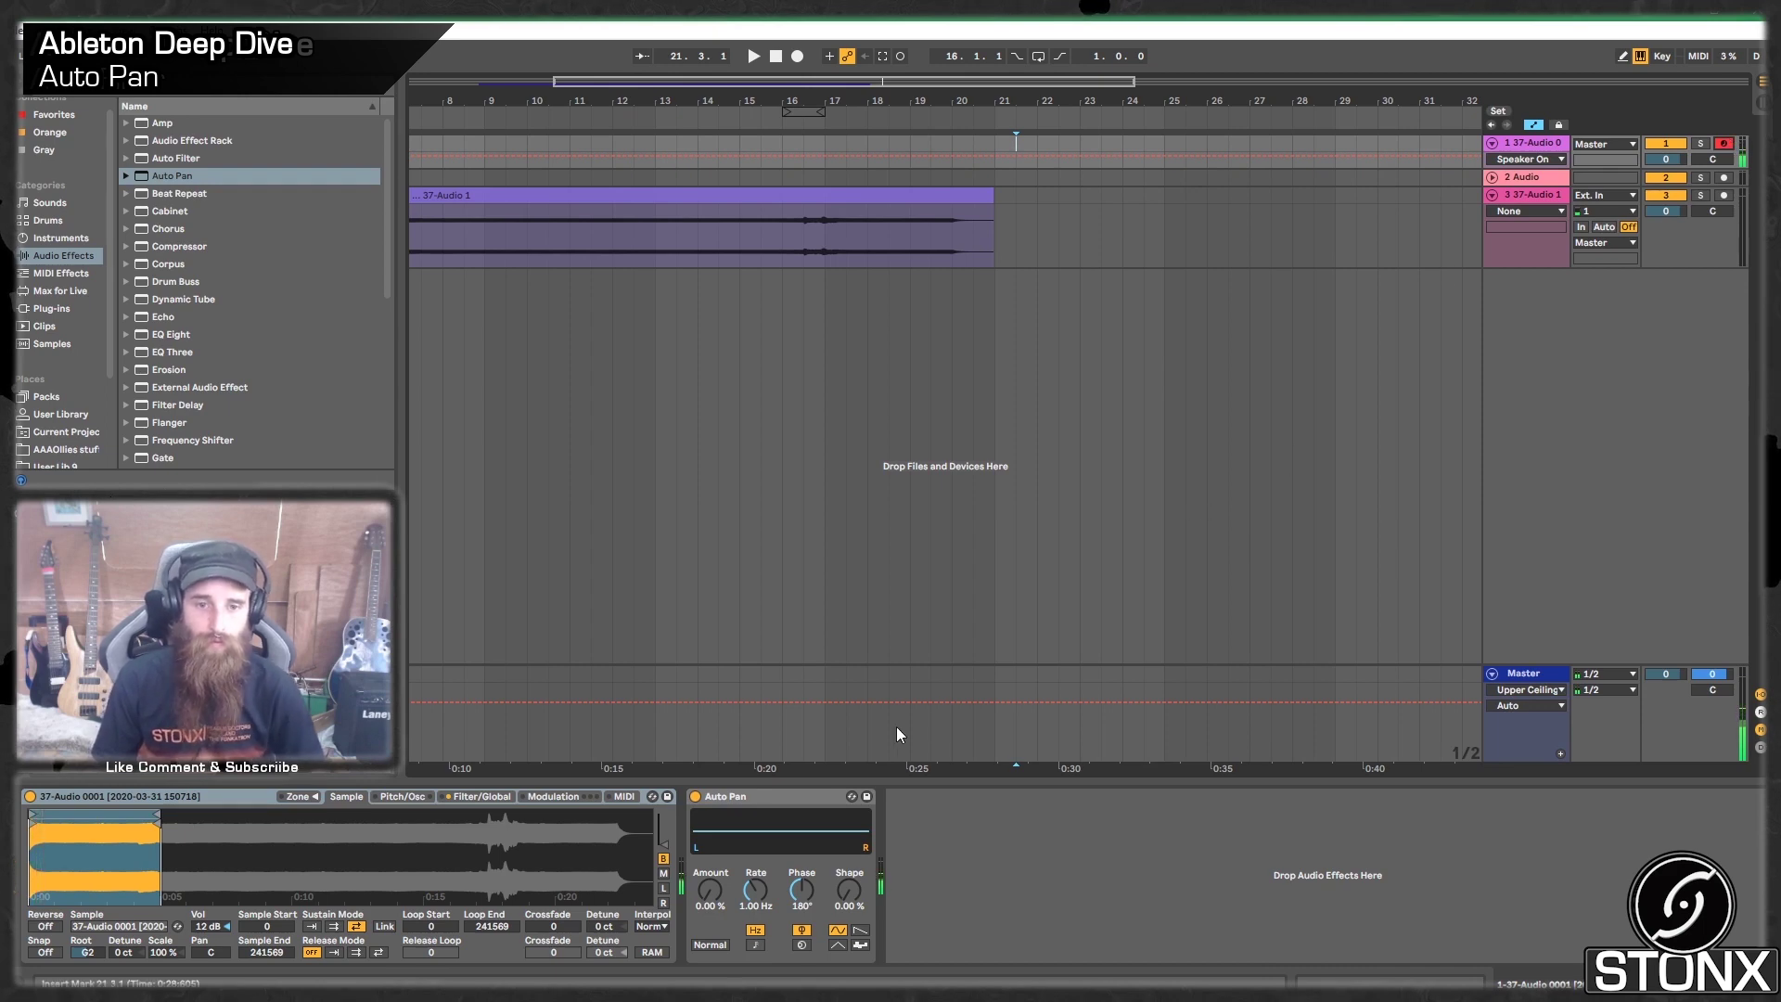
Step: Set the Auto Pan's amount to 100 % and its rate to 1.41 Hz
left_click(739, 862)
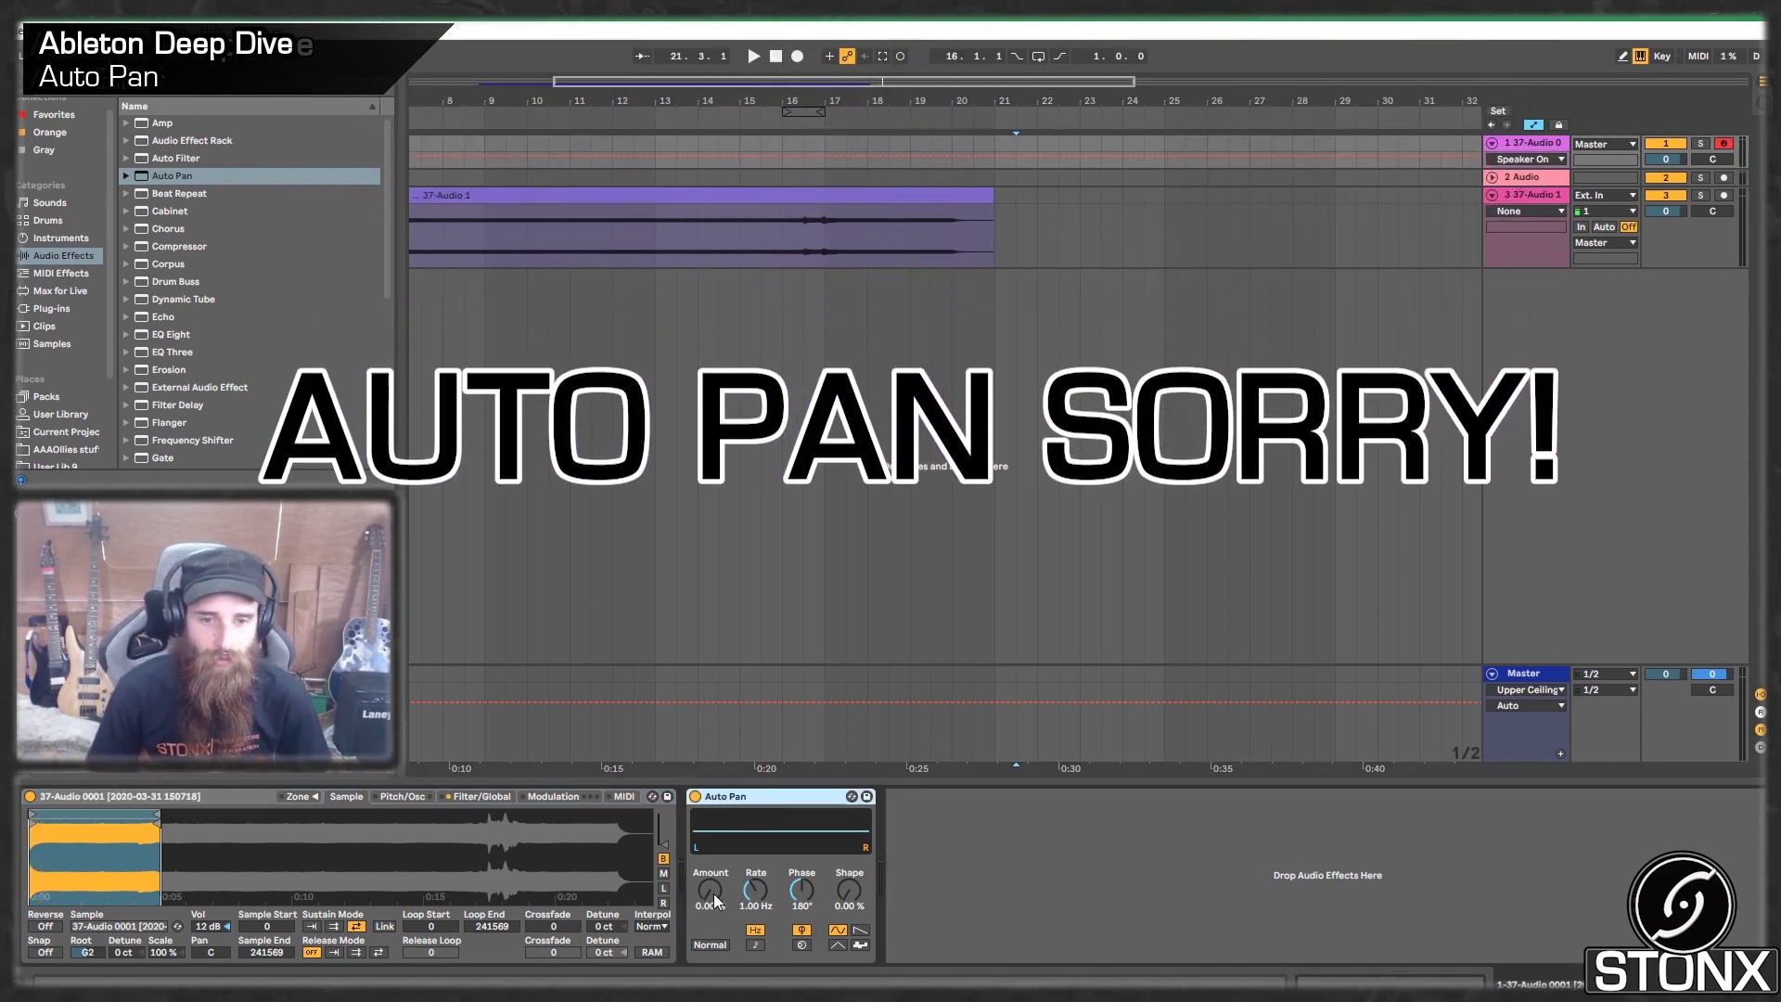
left_click_drag(714, 898, 714, 805)
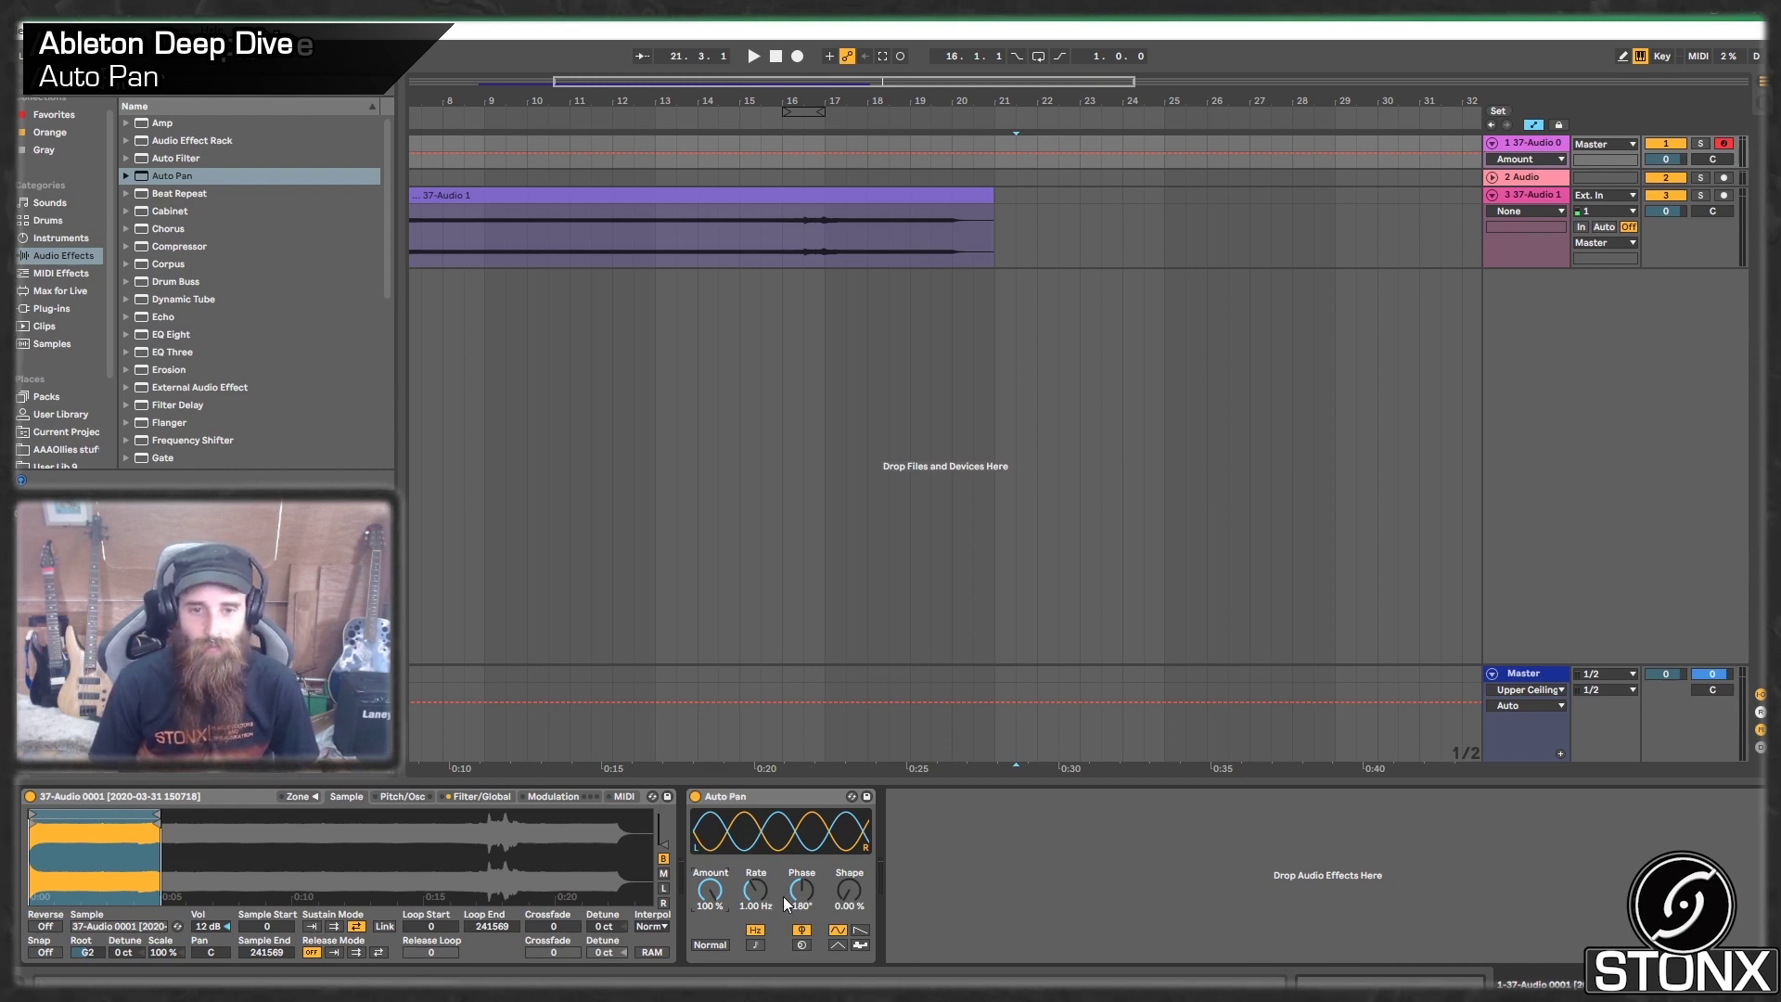
mouse_move(760, 892)
left_mouse_down()
mouse_move(760, 816)
mouse_move(762, 905)
left_mouse_up()
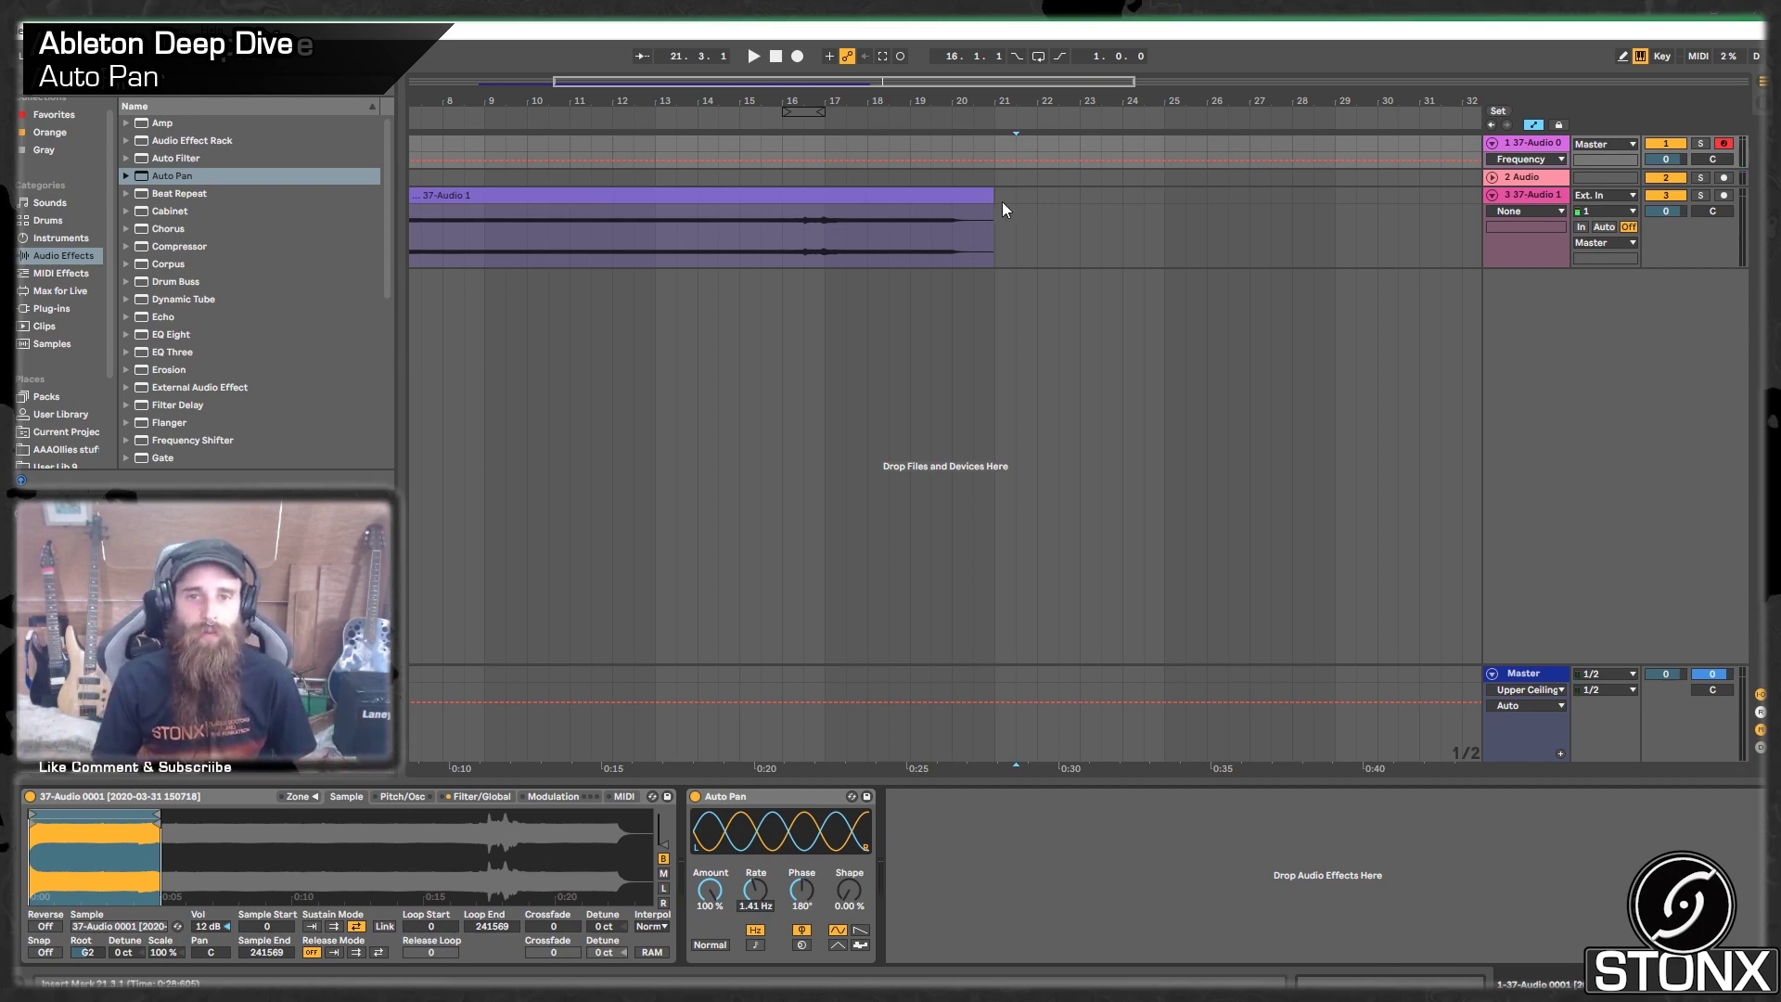
Step: Insert a four-bar MIDI clip at bar 21 on the first track and fill its full length with one A2 note
left_click_drag(1004, 150, 1260, 148)
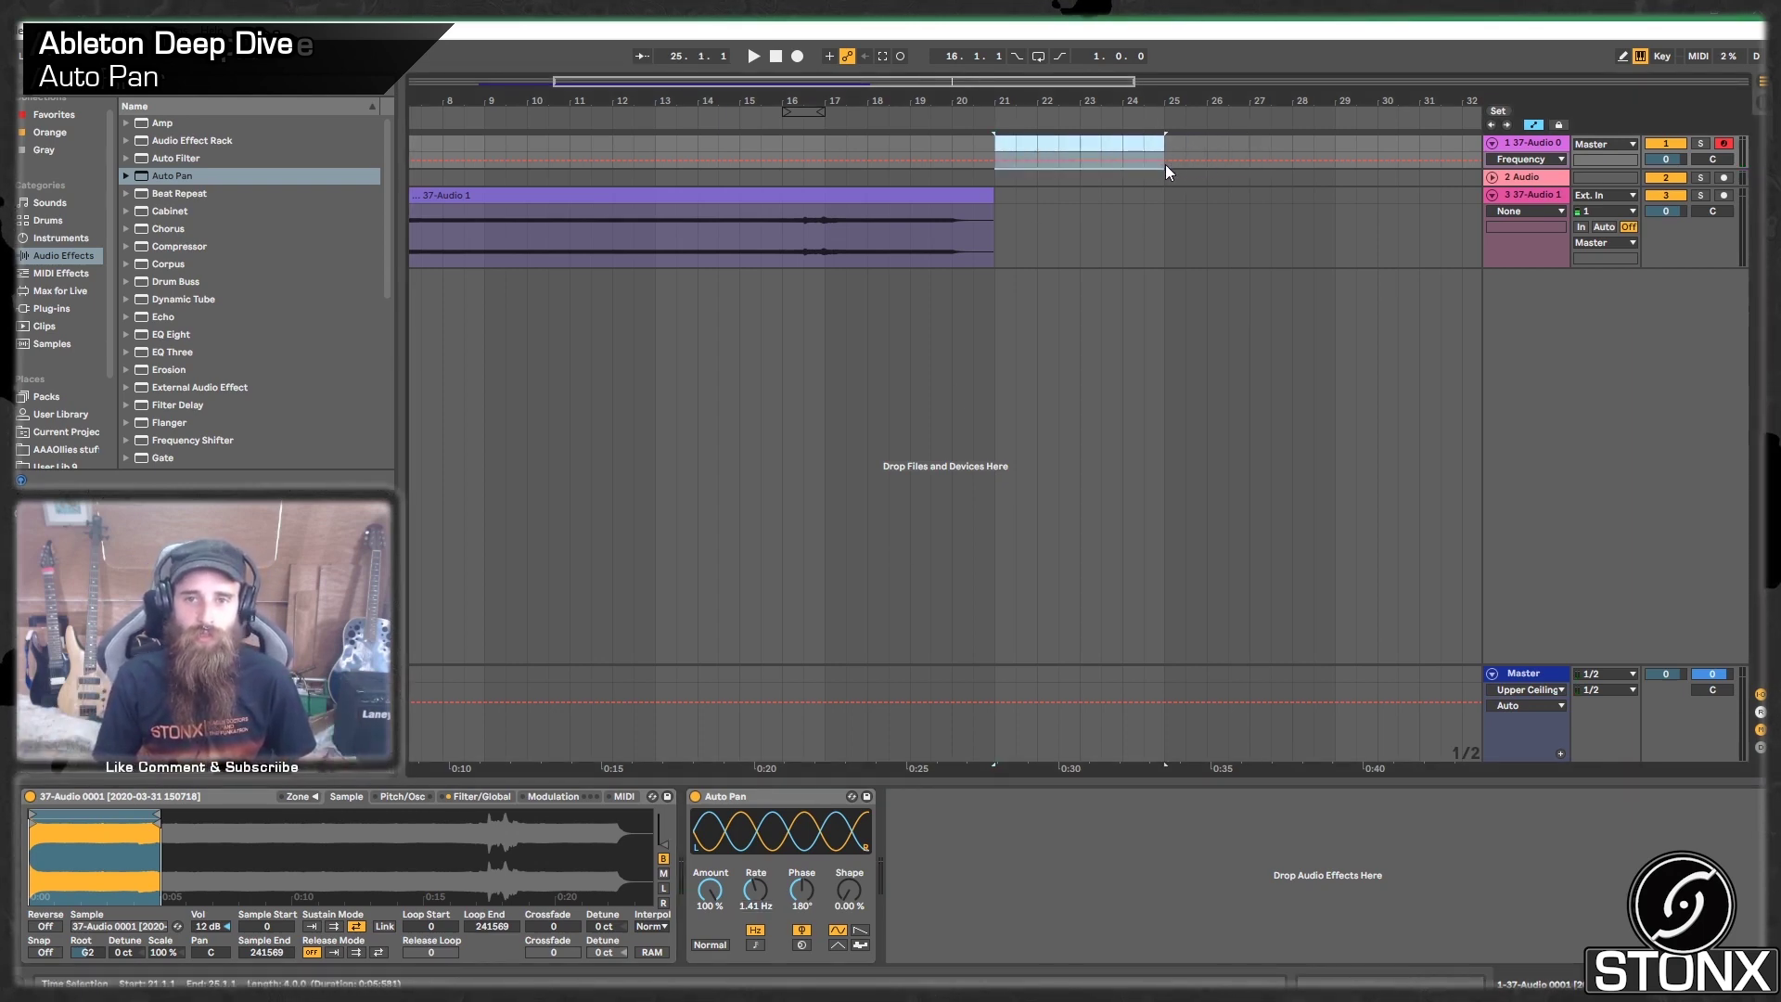
key("ctrl+shift+m")
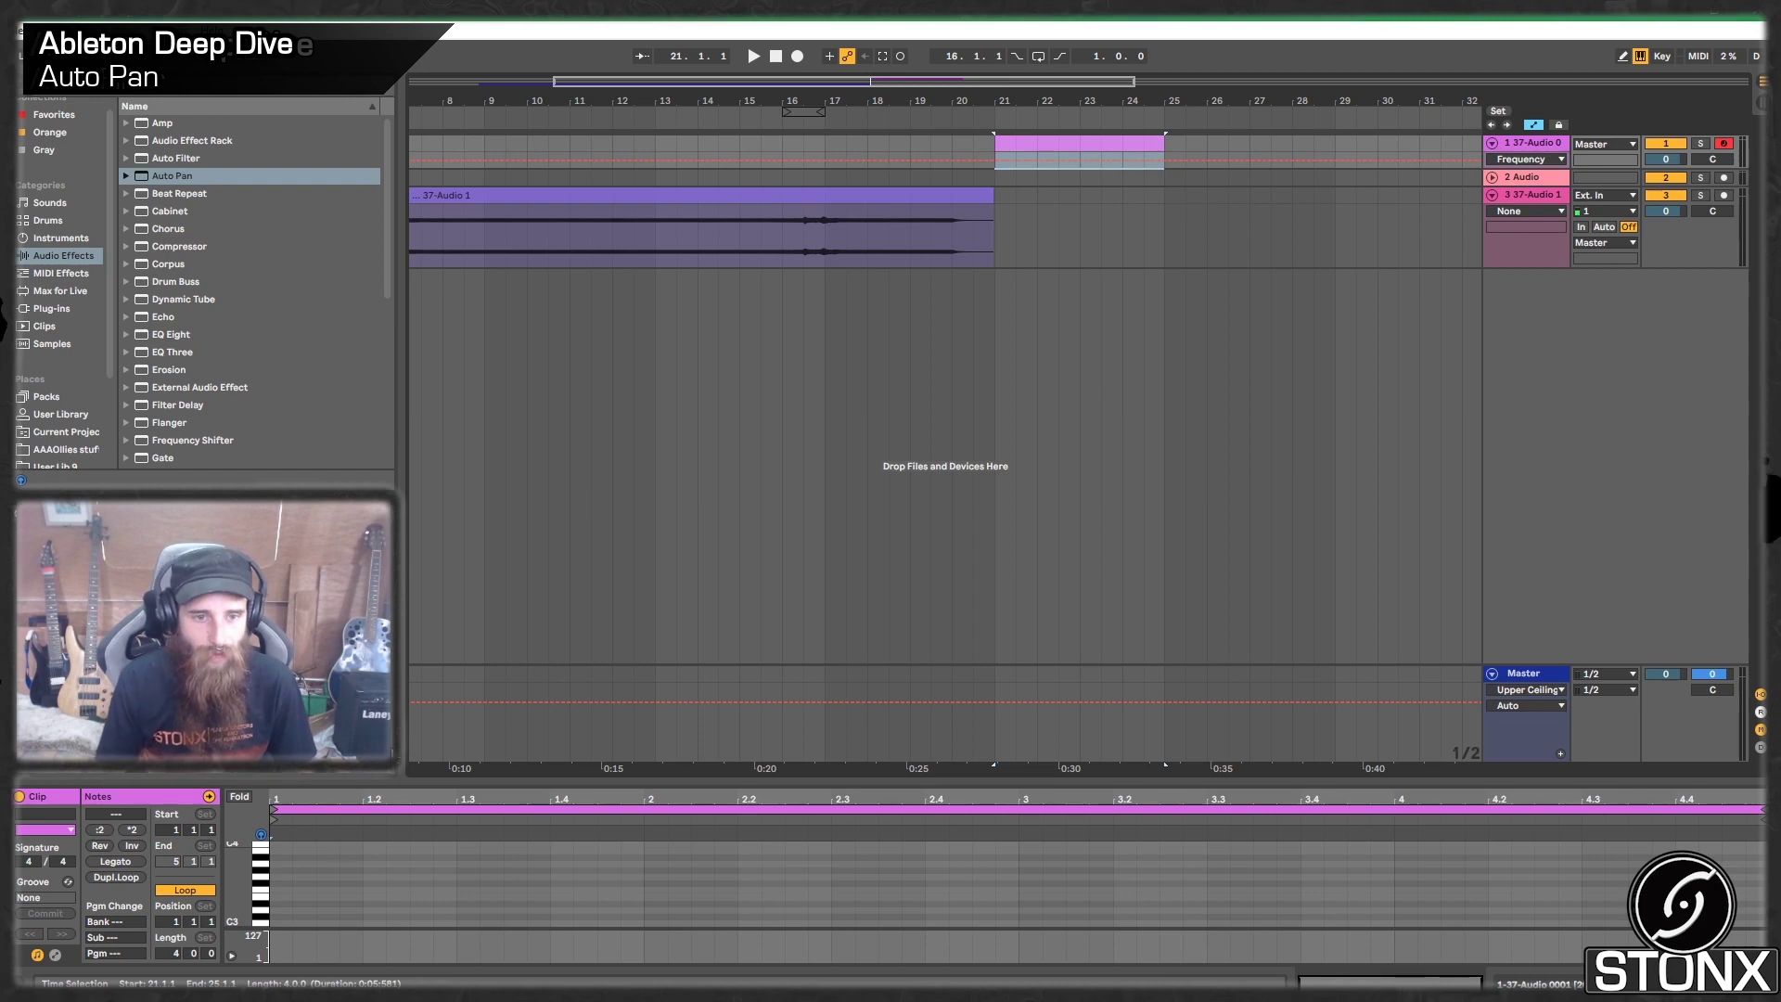
double_click(288, 865)
left_click_drag(290, 866, 1762, 902)
key("shift+Down")
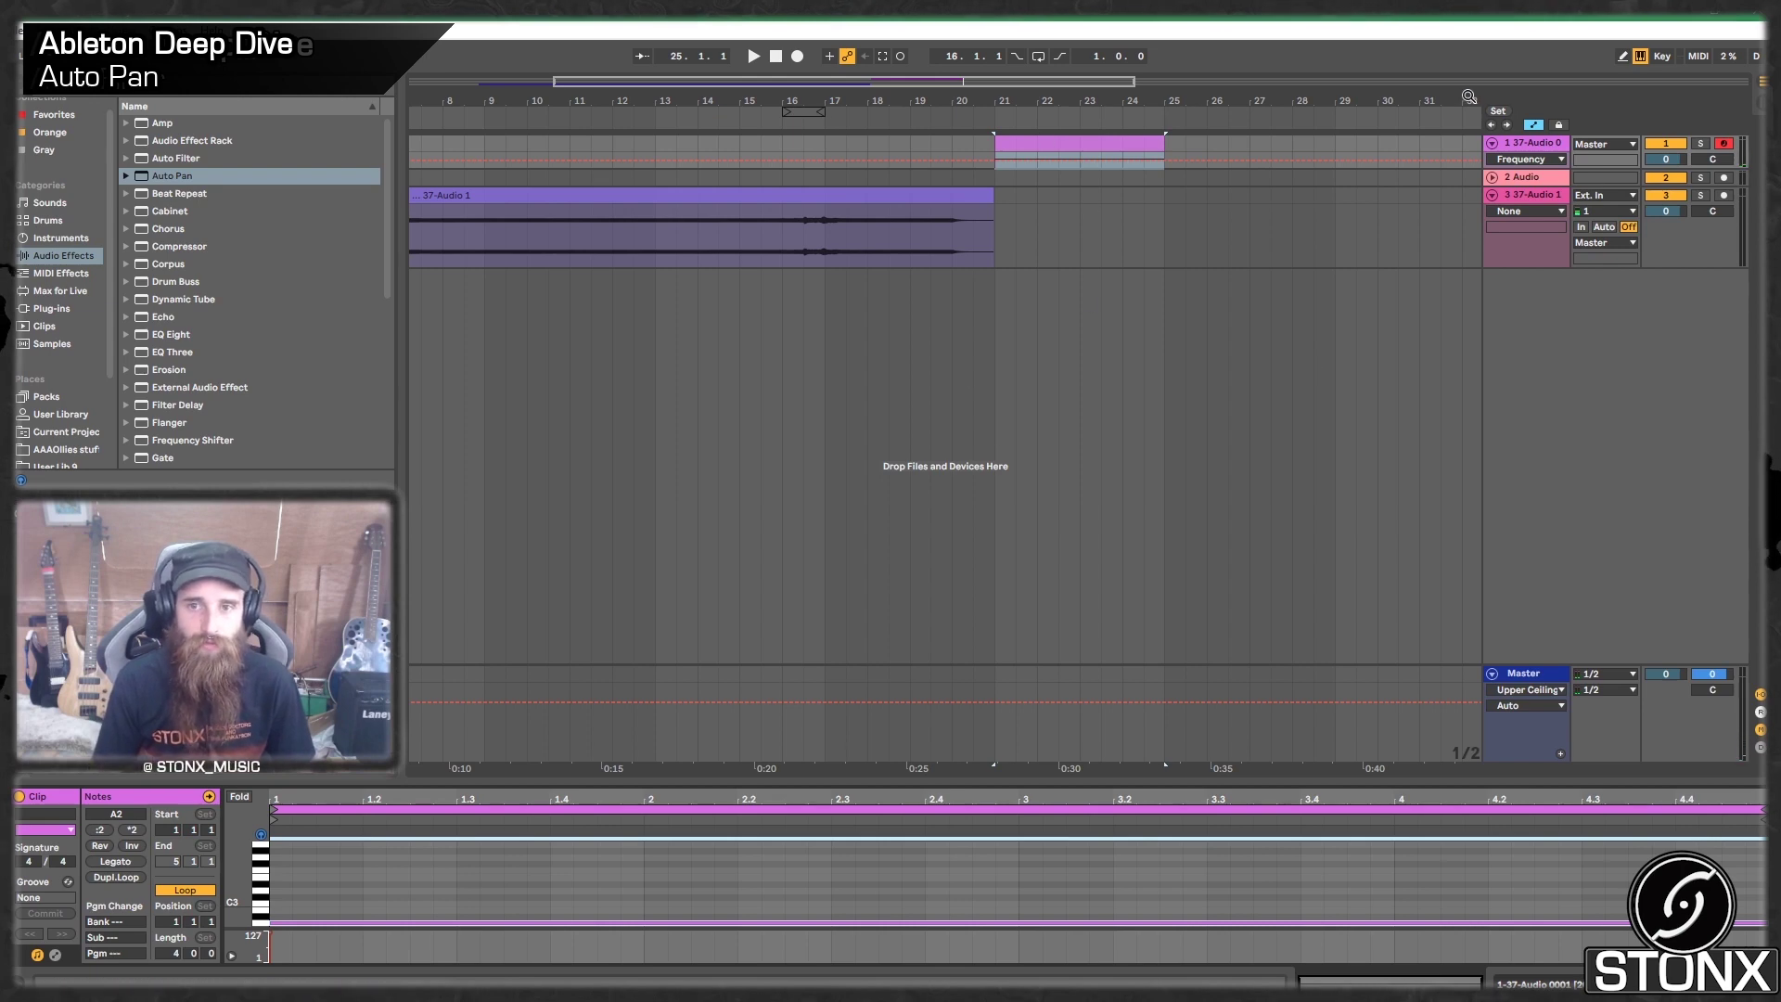
Step: Show the automation lane for the Auto Pan's rate and enlarge the first track's height
key("shift+Tab")
right_click(743, 903)
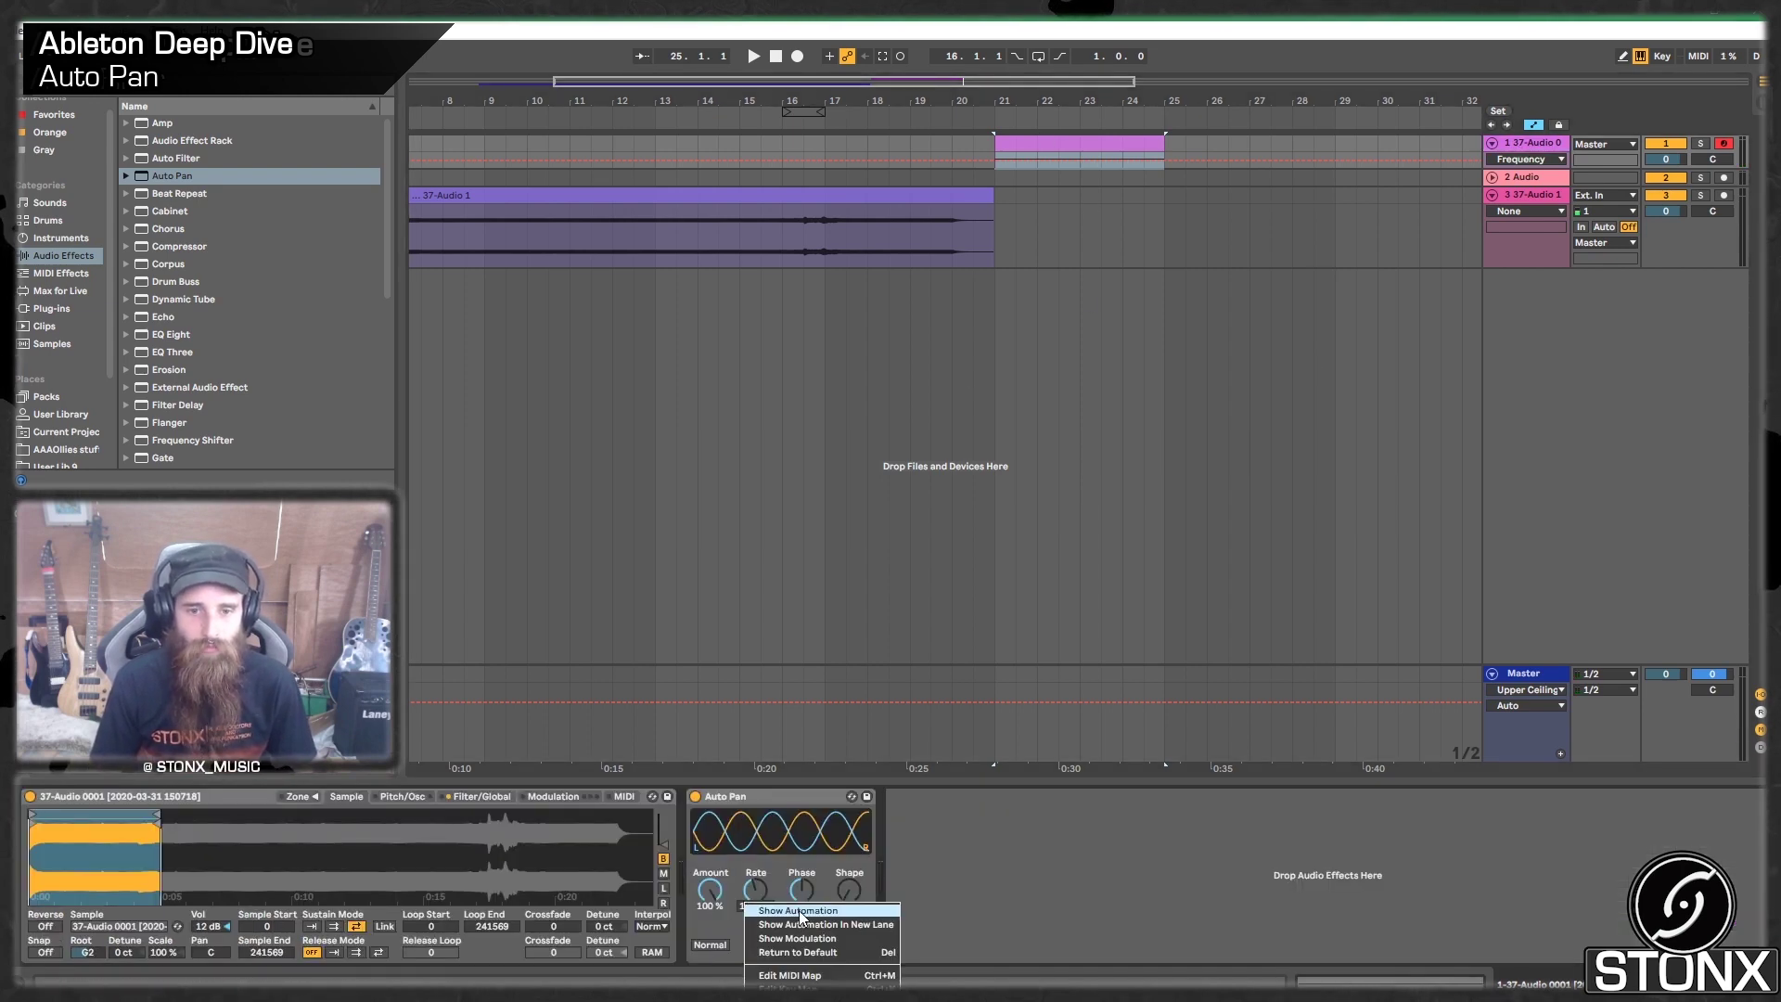
left_click(798, 911)
scroll(1077, 188, "up", 10)
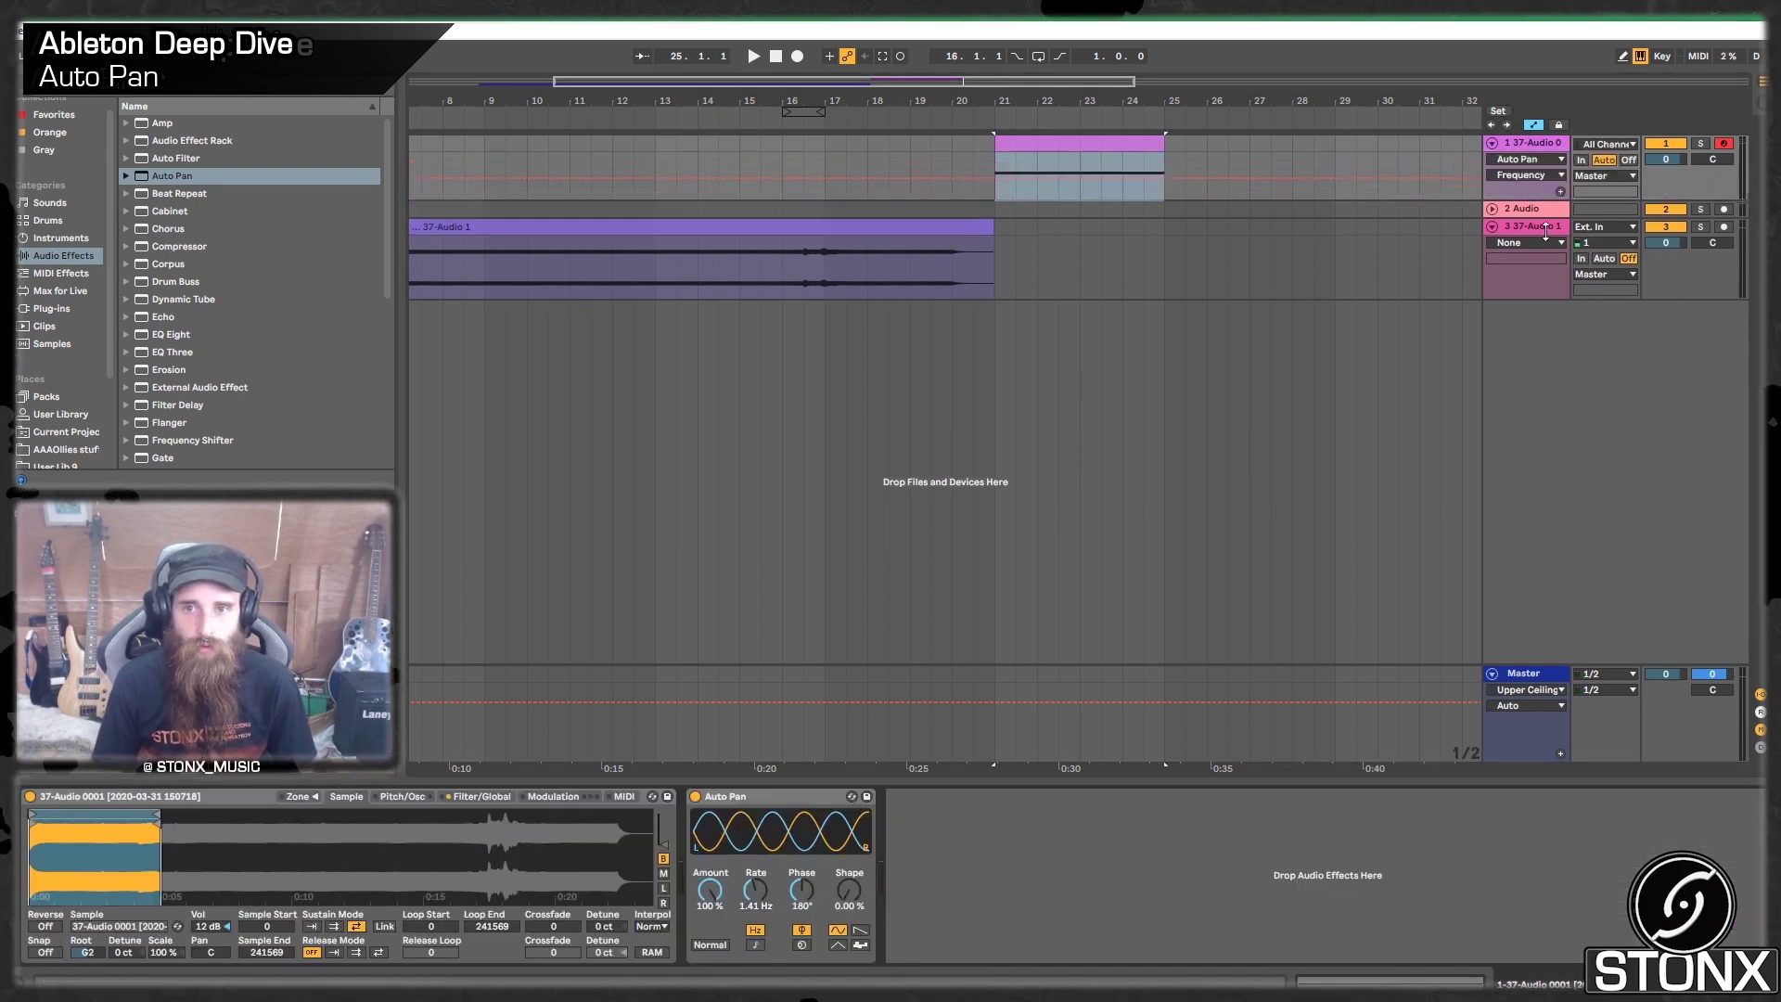
Step: Automate the Auto Pan rate to fall from 50.2 Hz at bar 21 to 0.33 Hz at bar 25 and play the sweep
left_click_drag(999, 319, 995, 176)
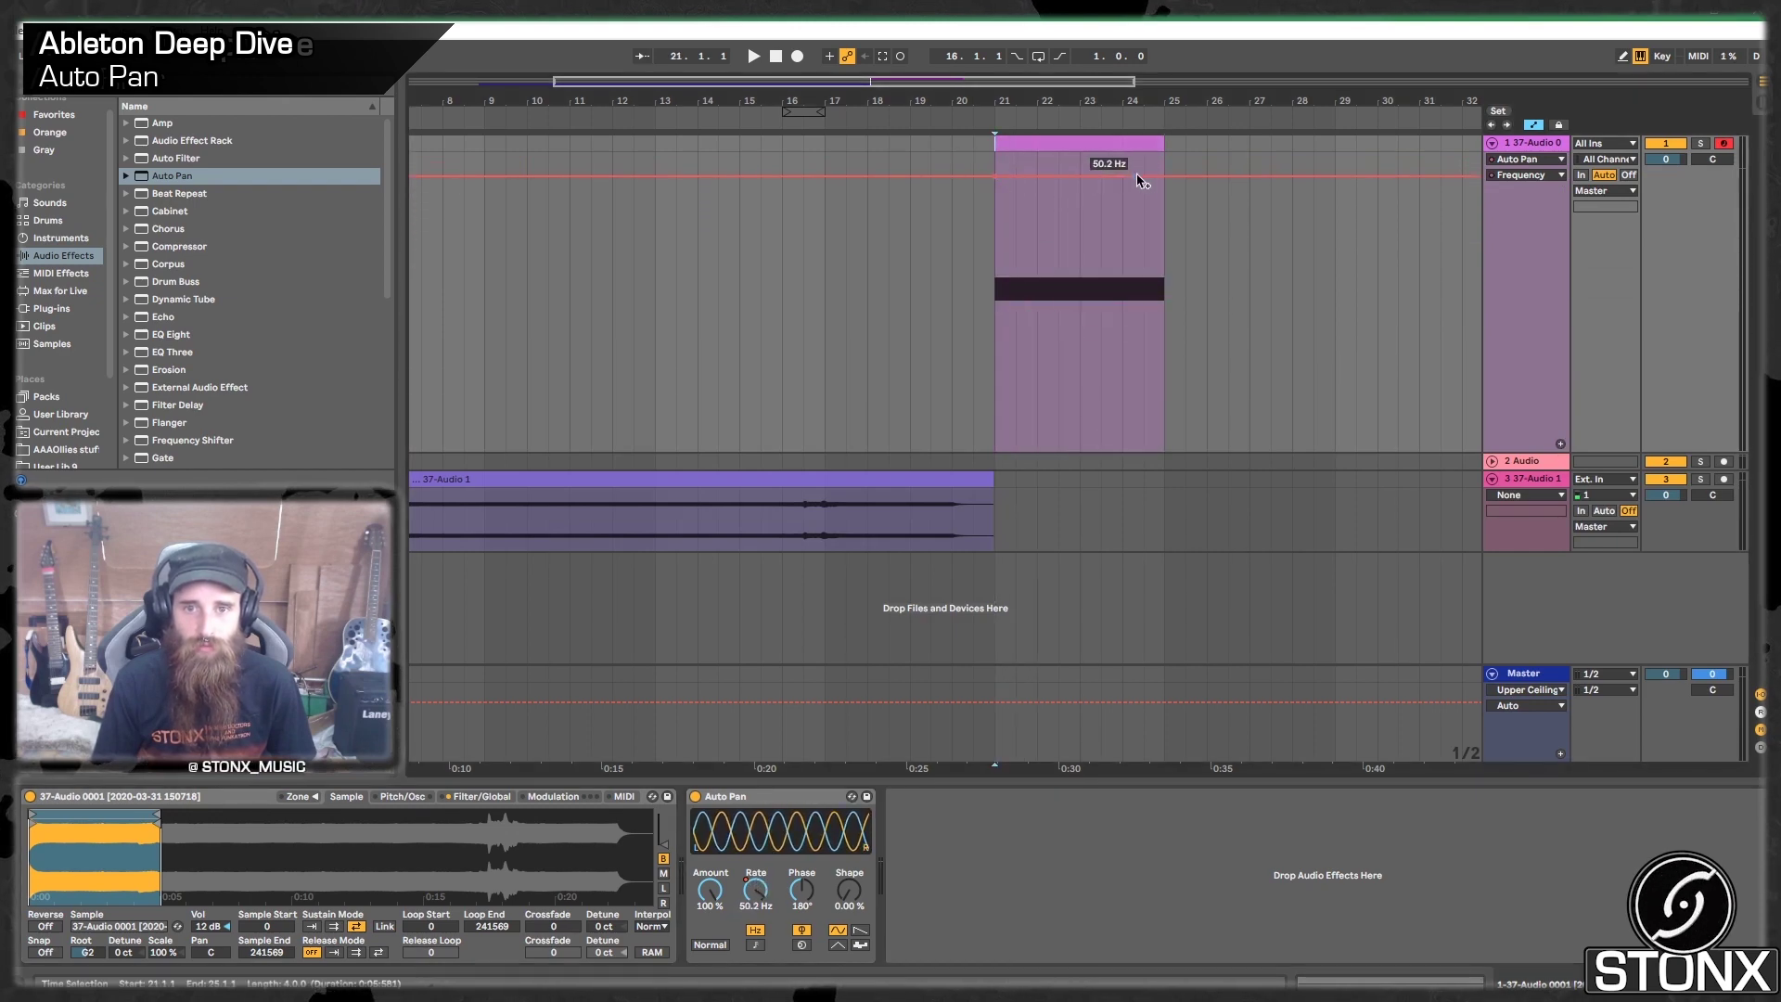
left_click_drag(1162, 176, 1164, 375)
left_click(982, 381)
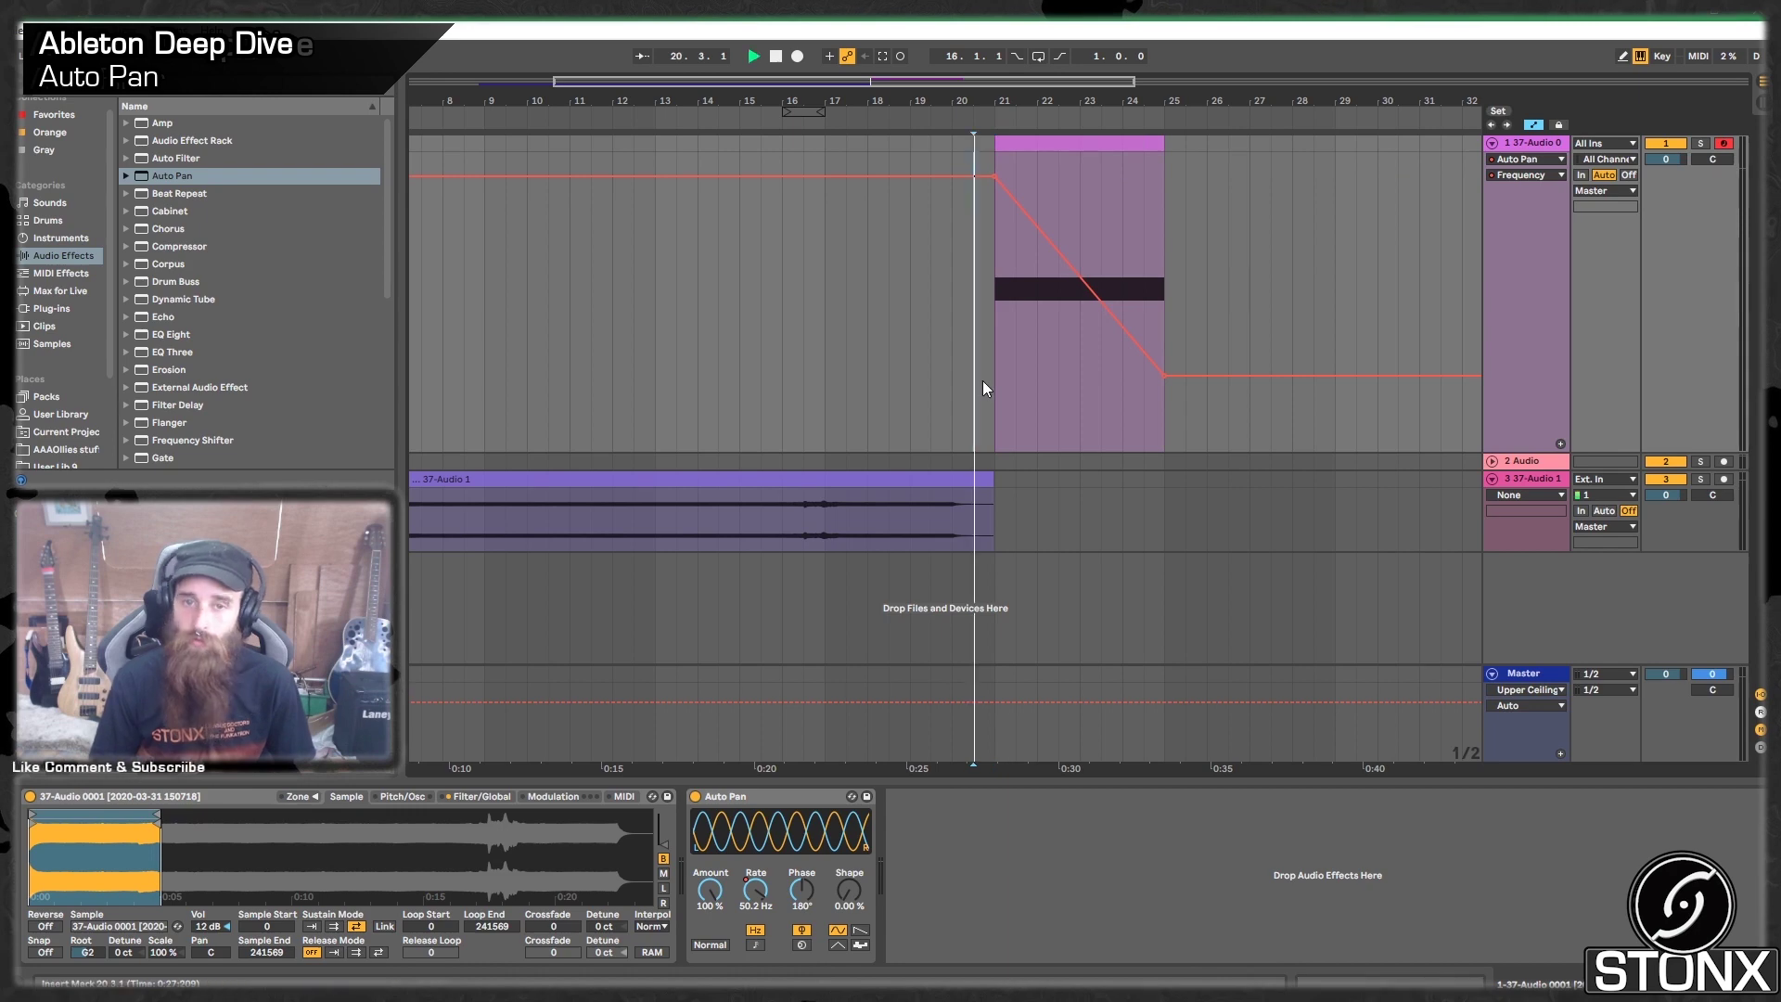
key("space")
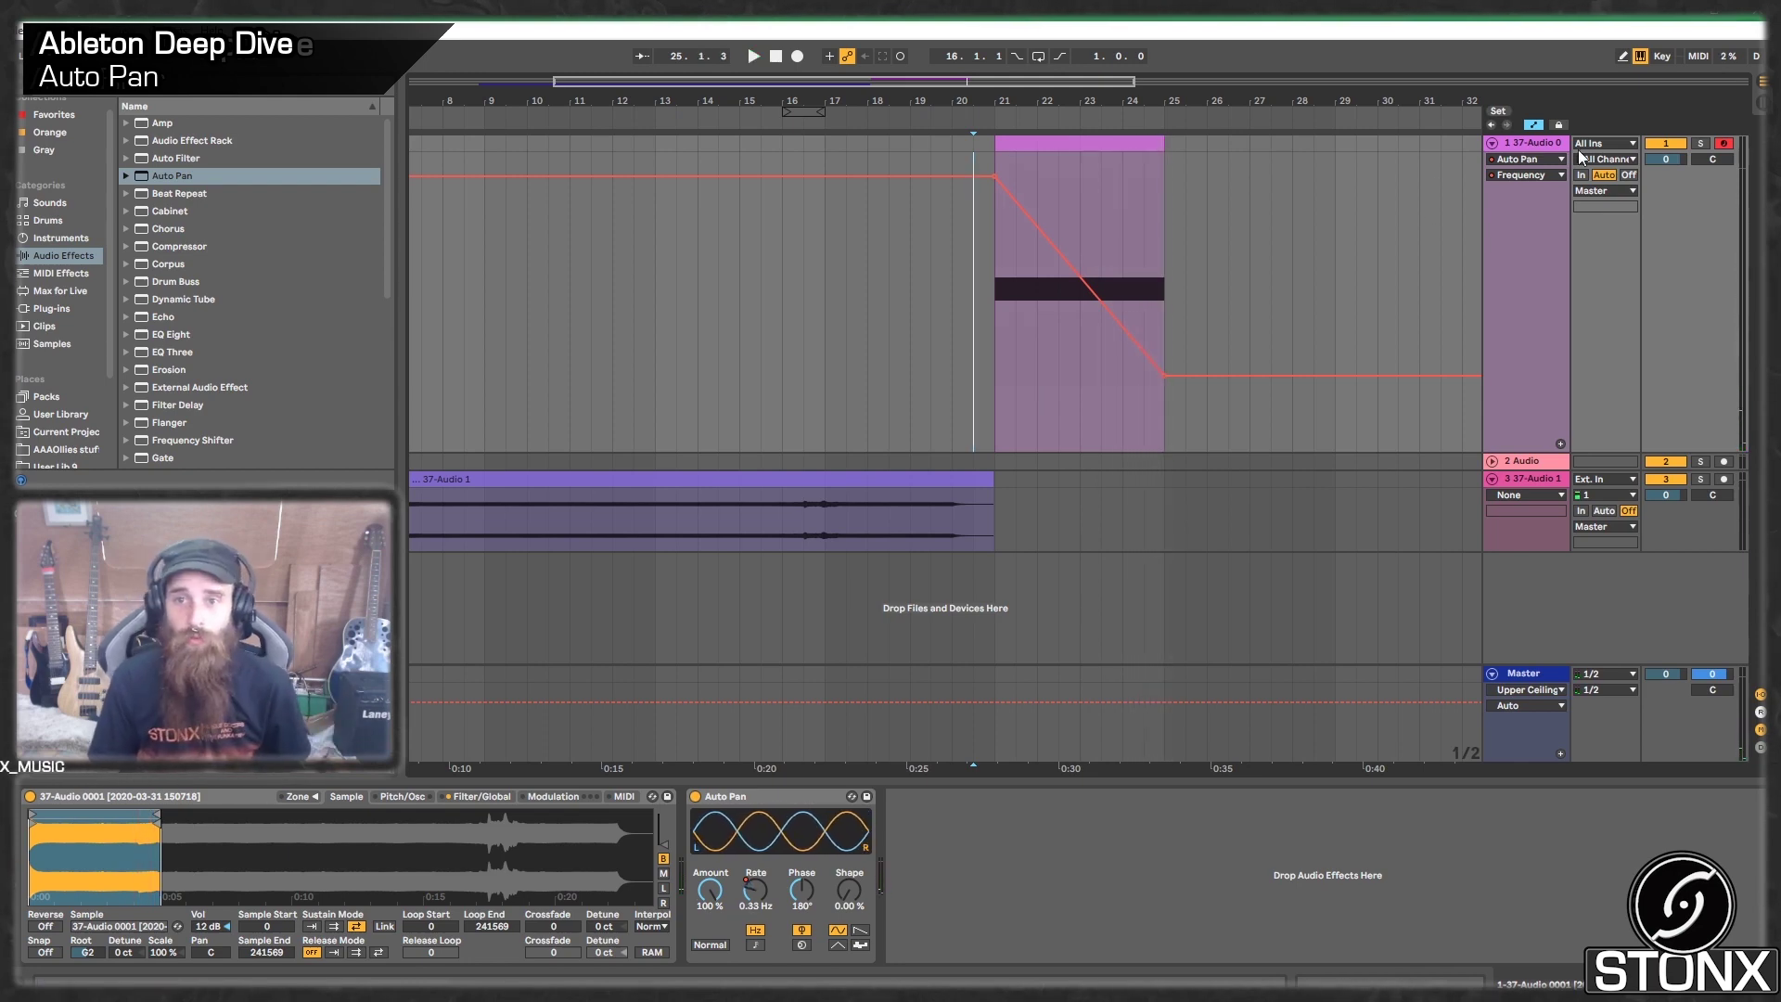
Step: Duplicate the first track, move the duplicate's clip to bar 29 and unfold the new track
right_click(1549, 143)
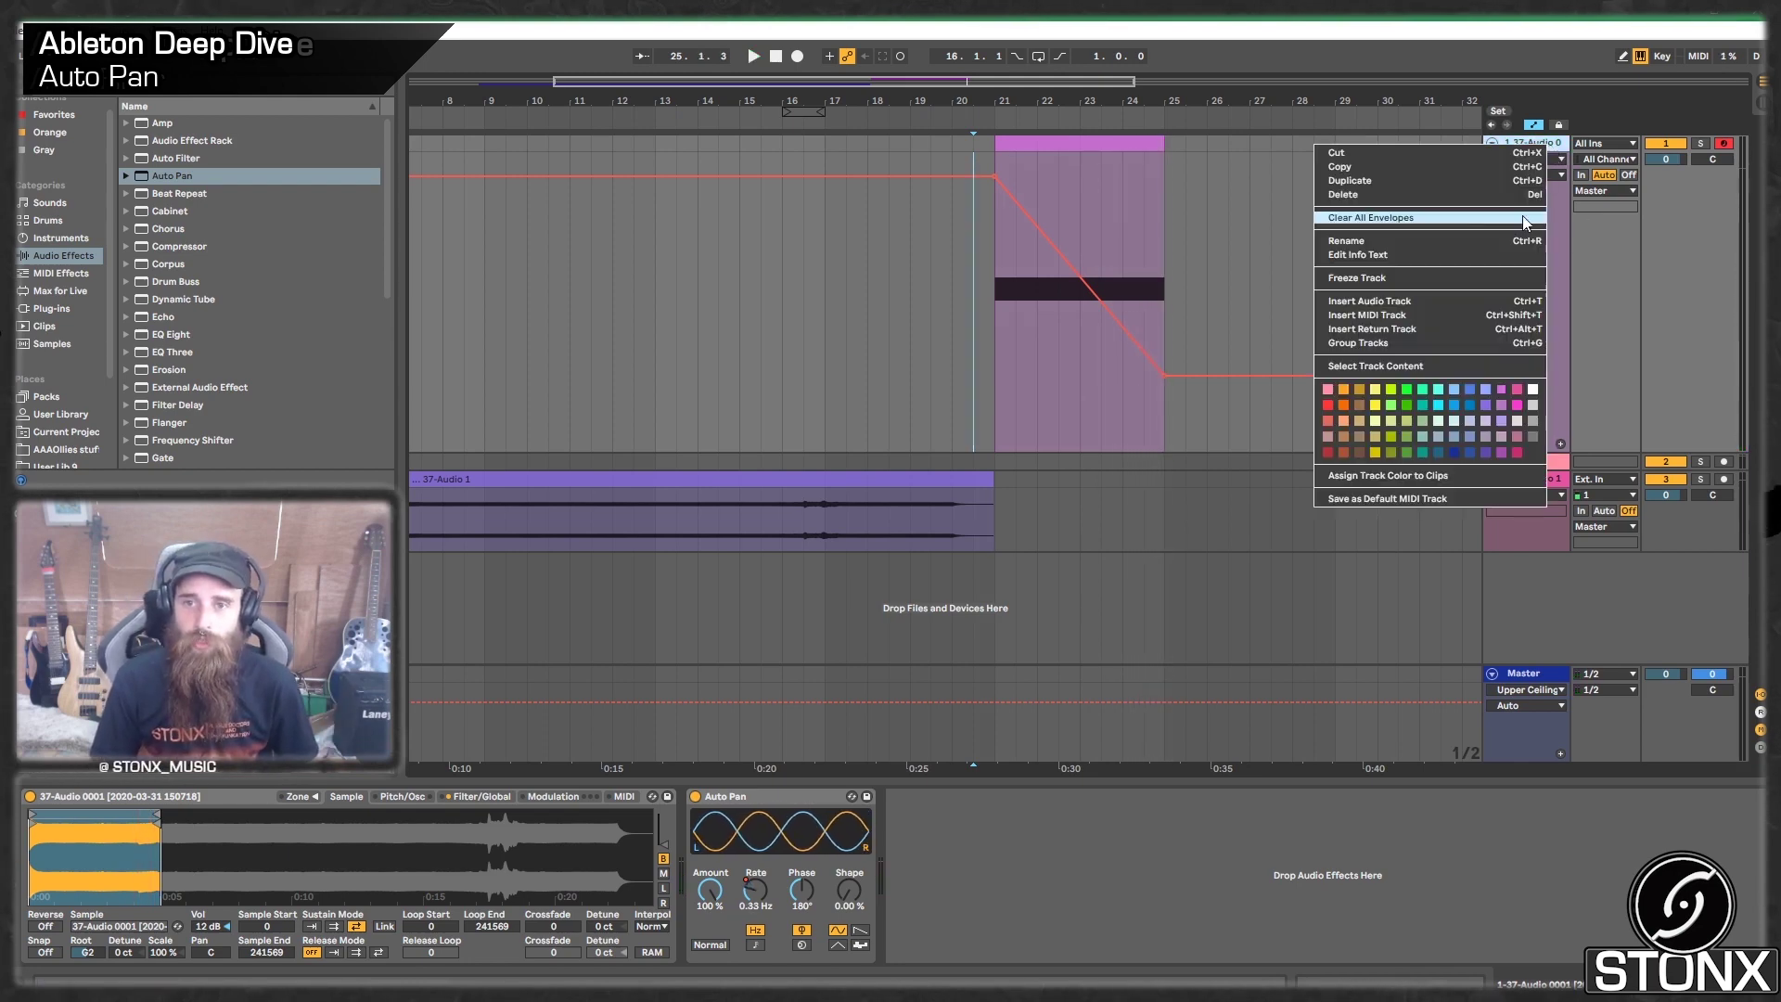
left_click(1448, 184)
left_click_drag(1098, 348, 1235, 369)
left_click(1494, 357)
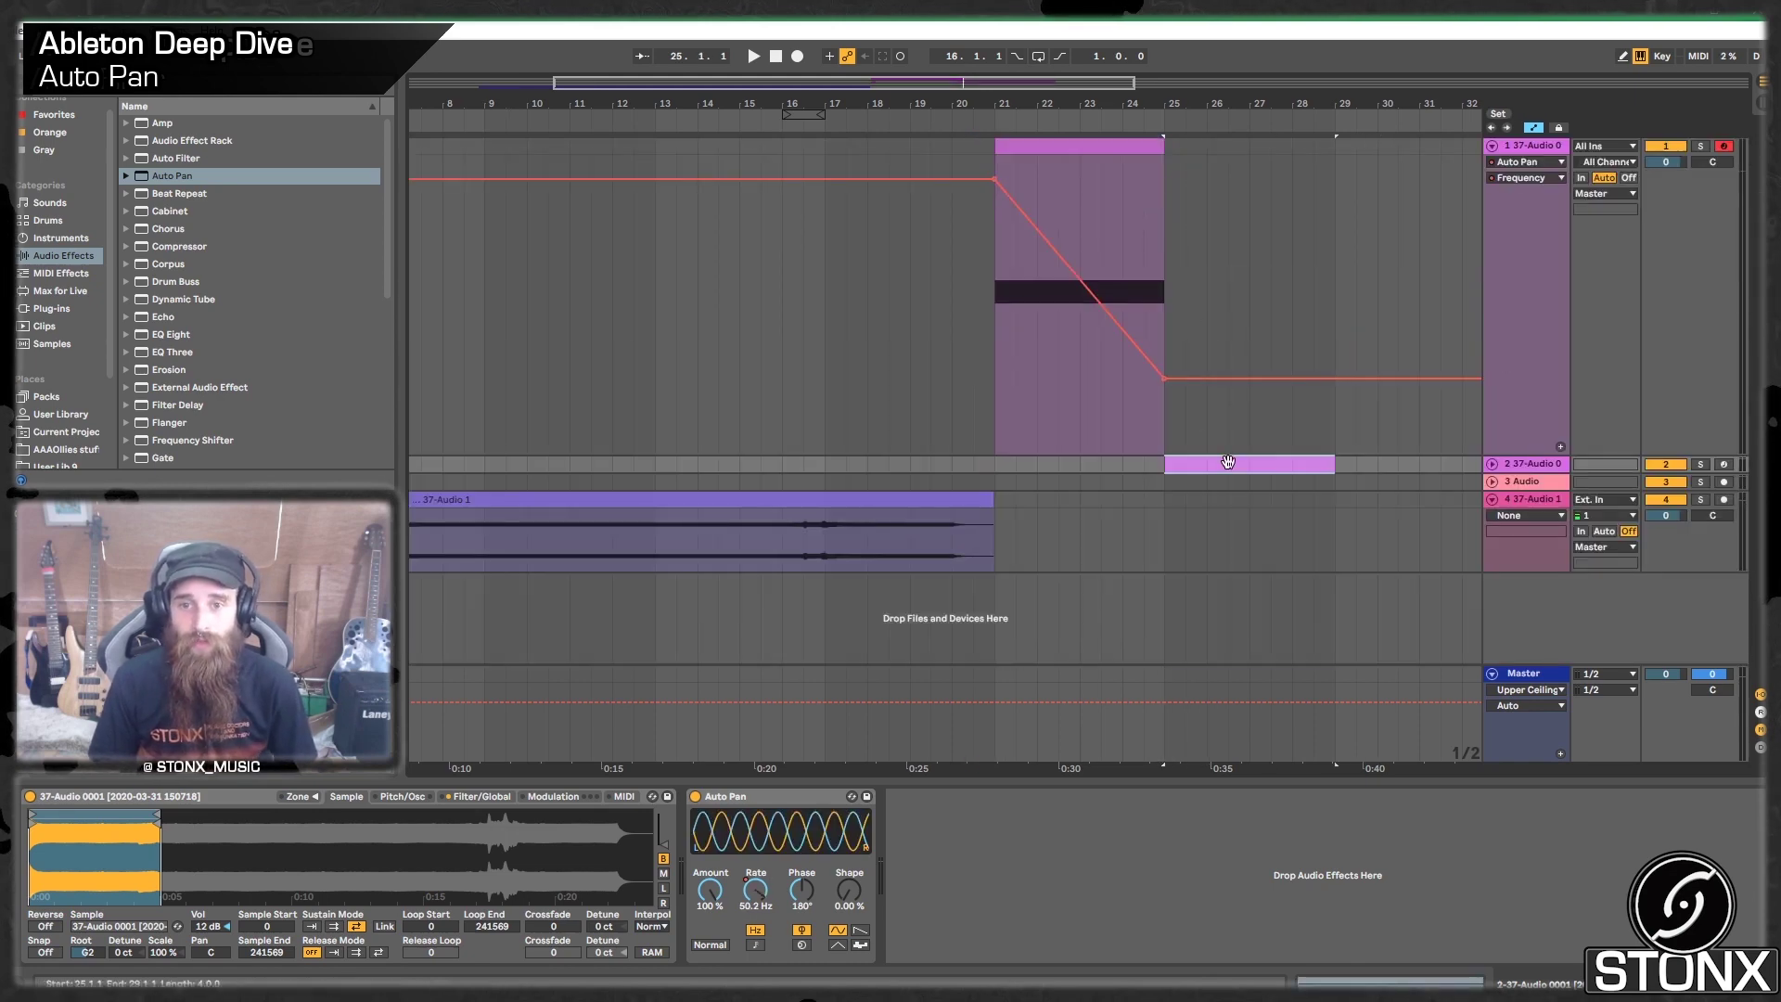
left_click_drag(1228, 463, 1403, 471)
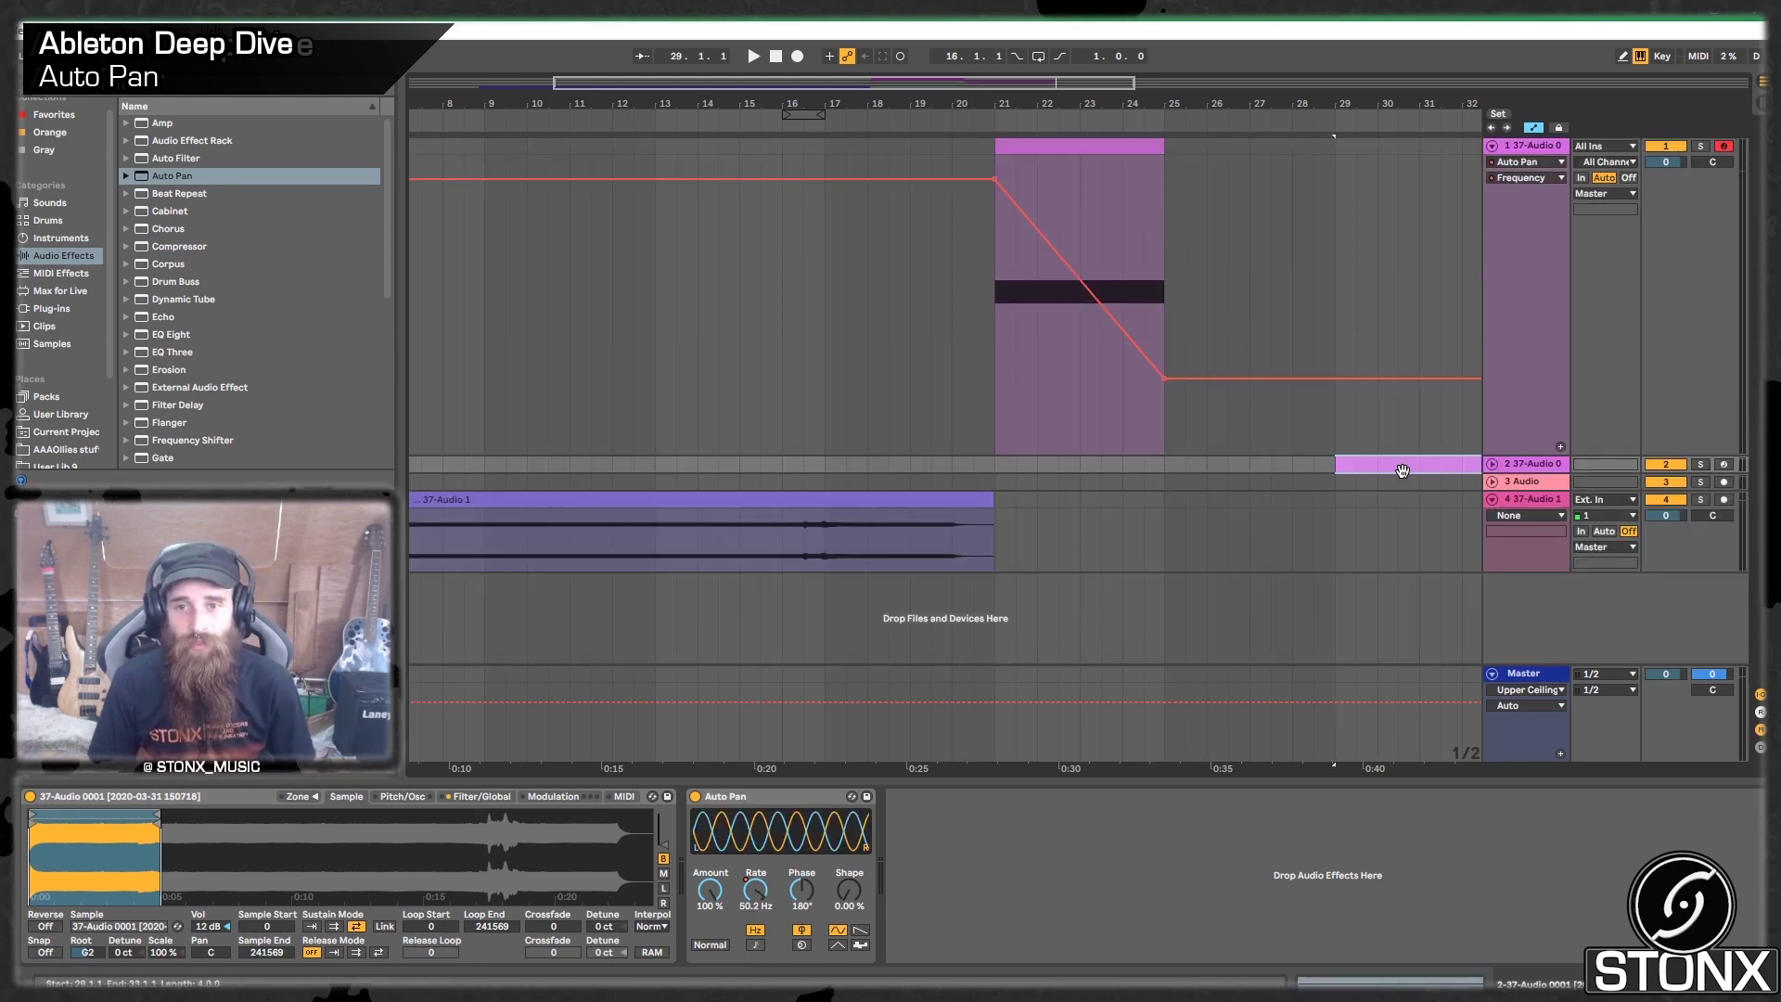
left_click(1492, 464)
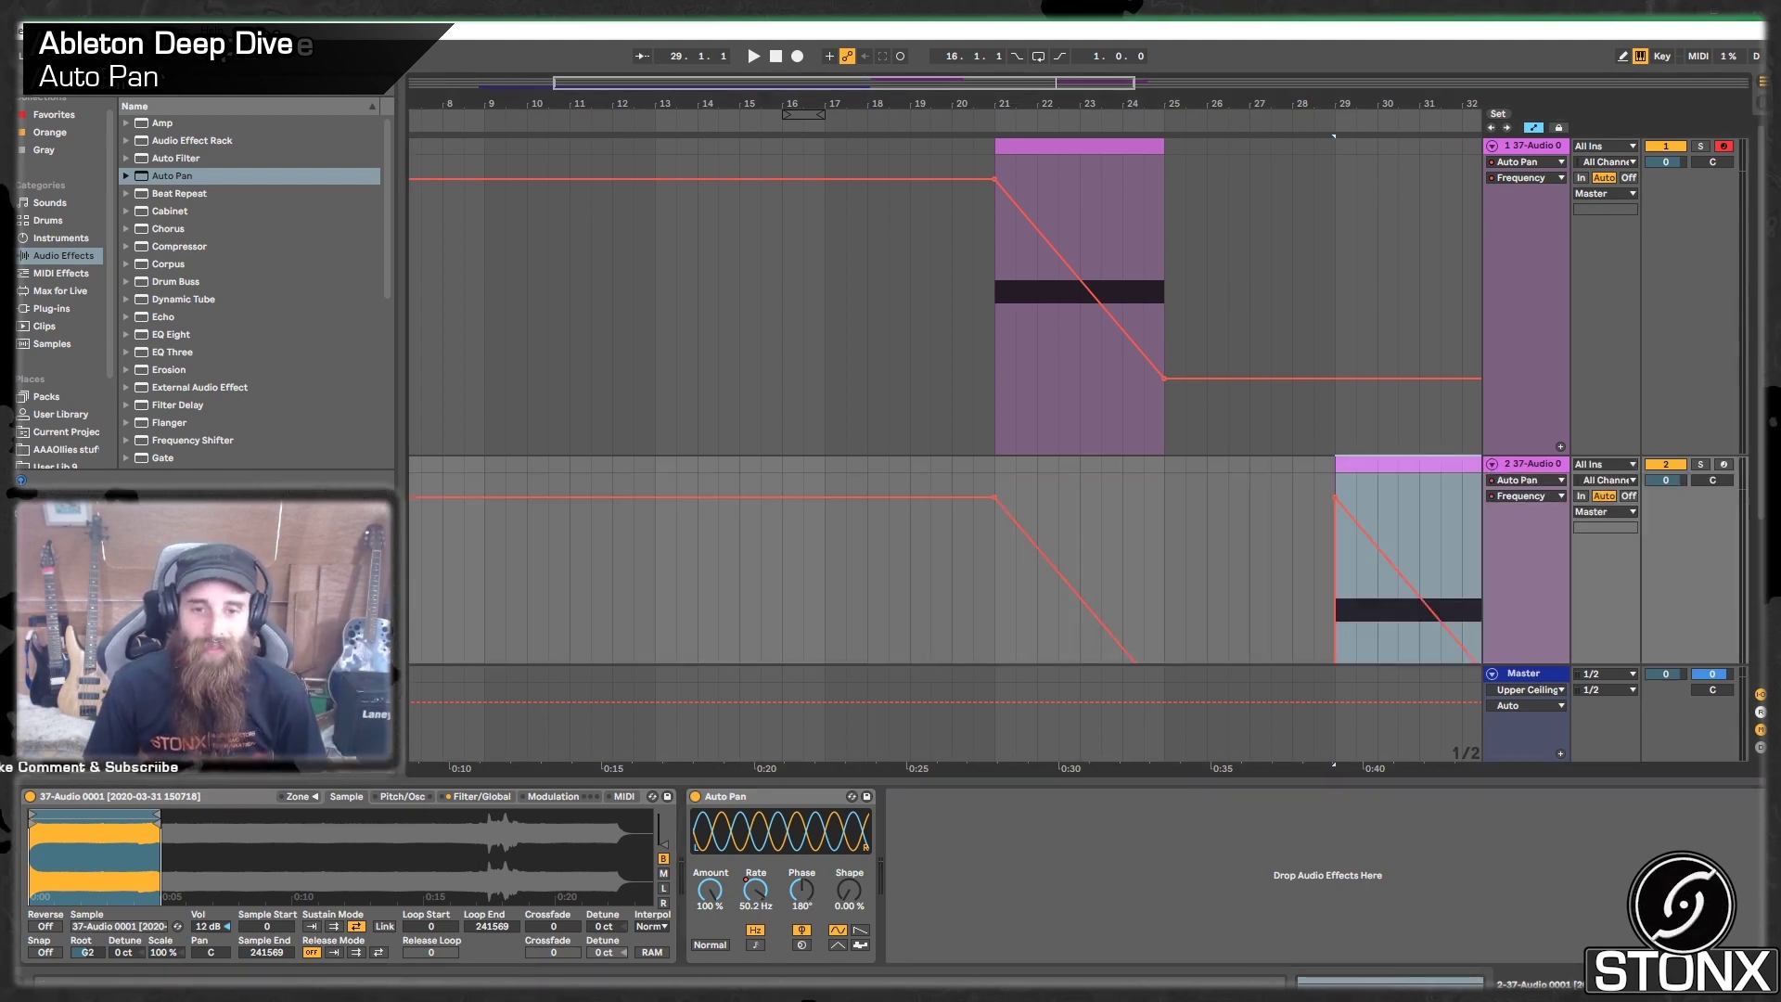
Step: Set the duplicated track's Auto Pan phase to 360° and play its clip from bar 29
left_click_drag(802, 889, 802, 955)
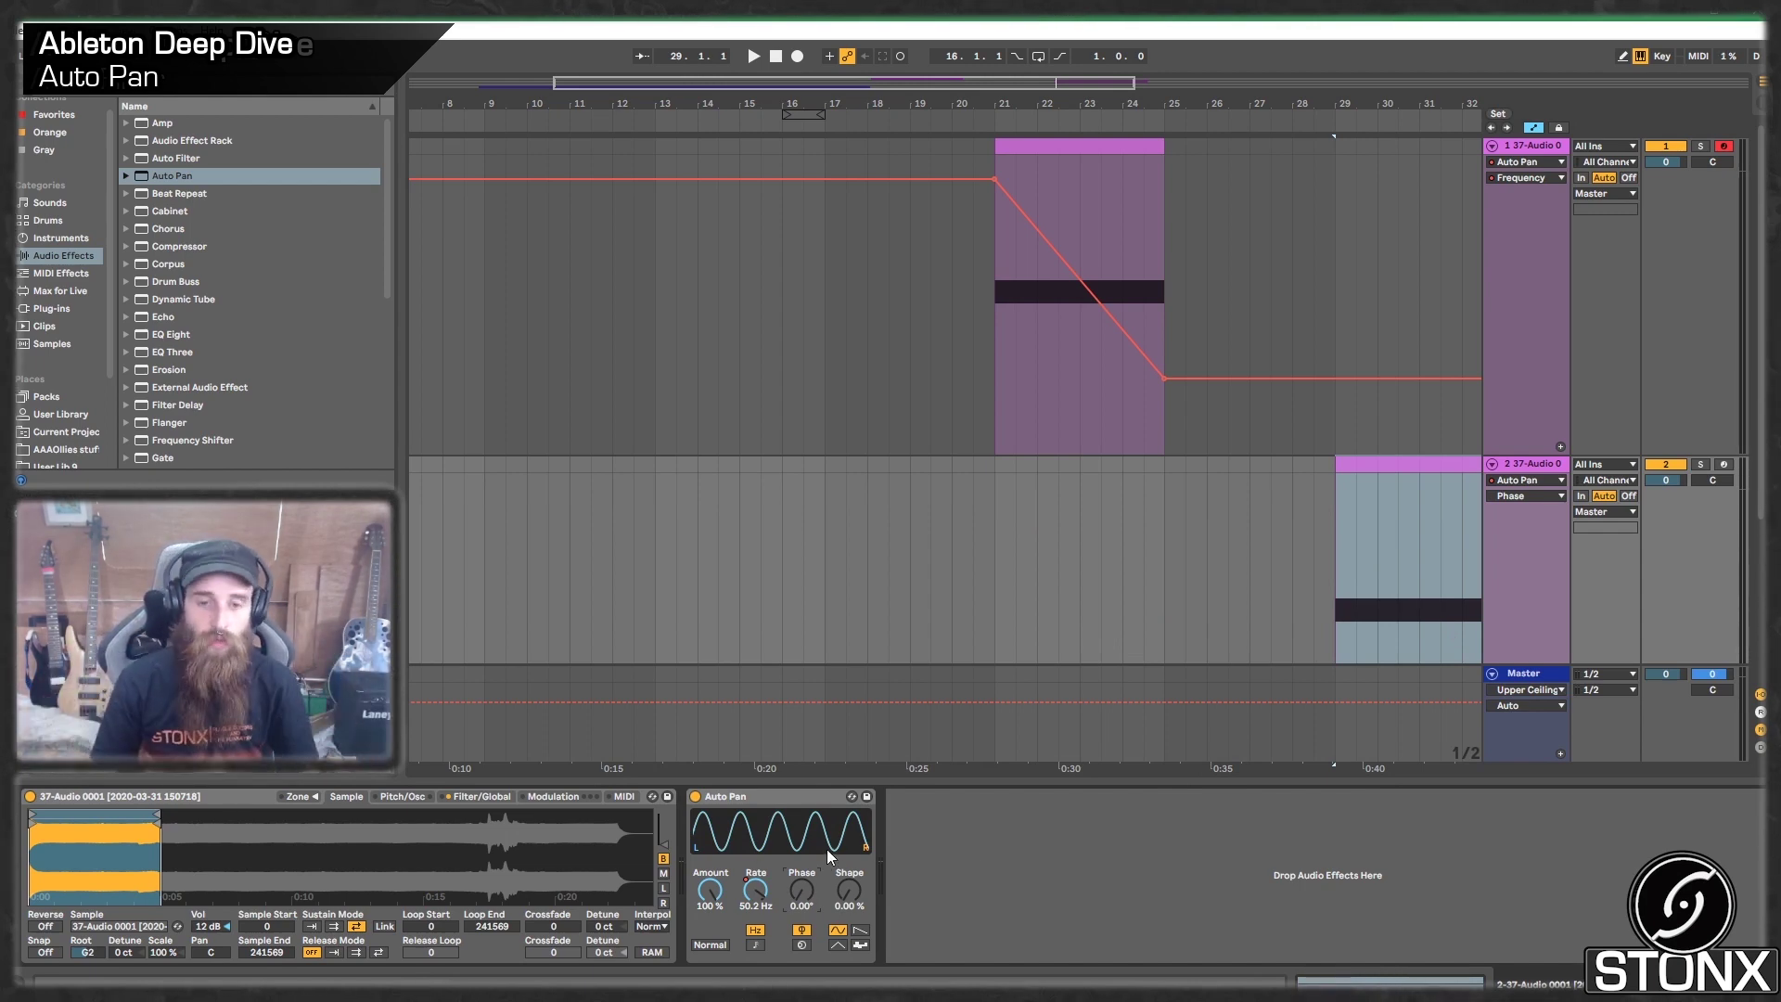
left_click_drag(801, 893, 802, 798)
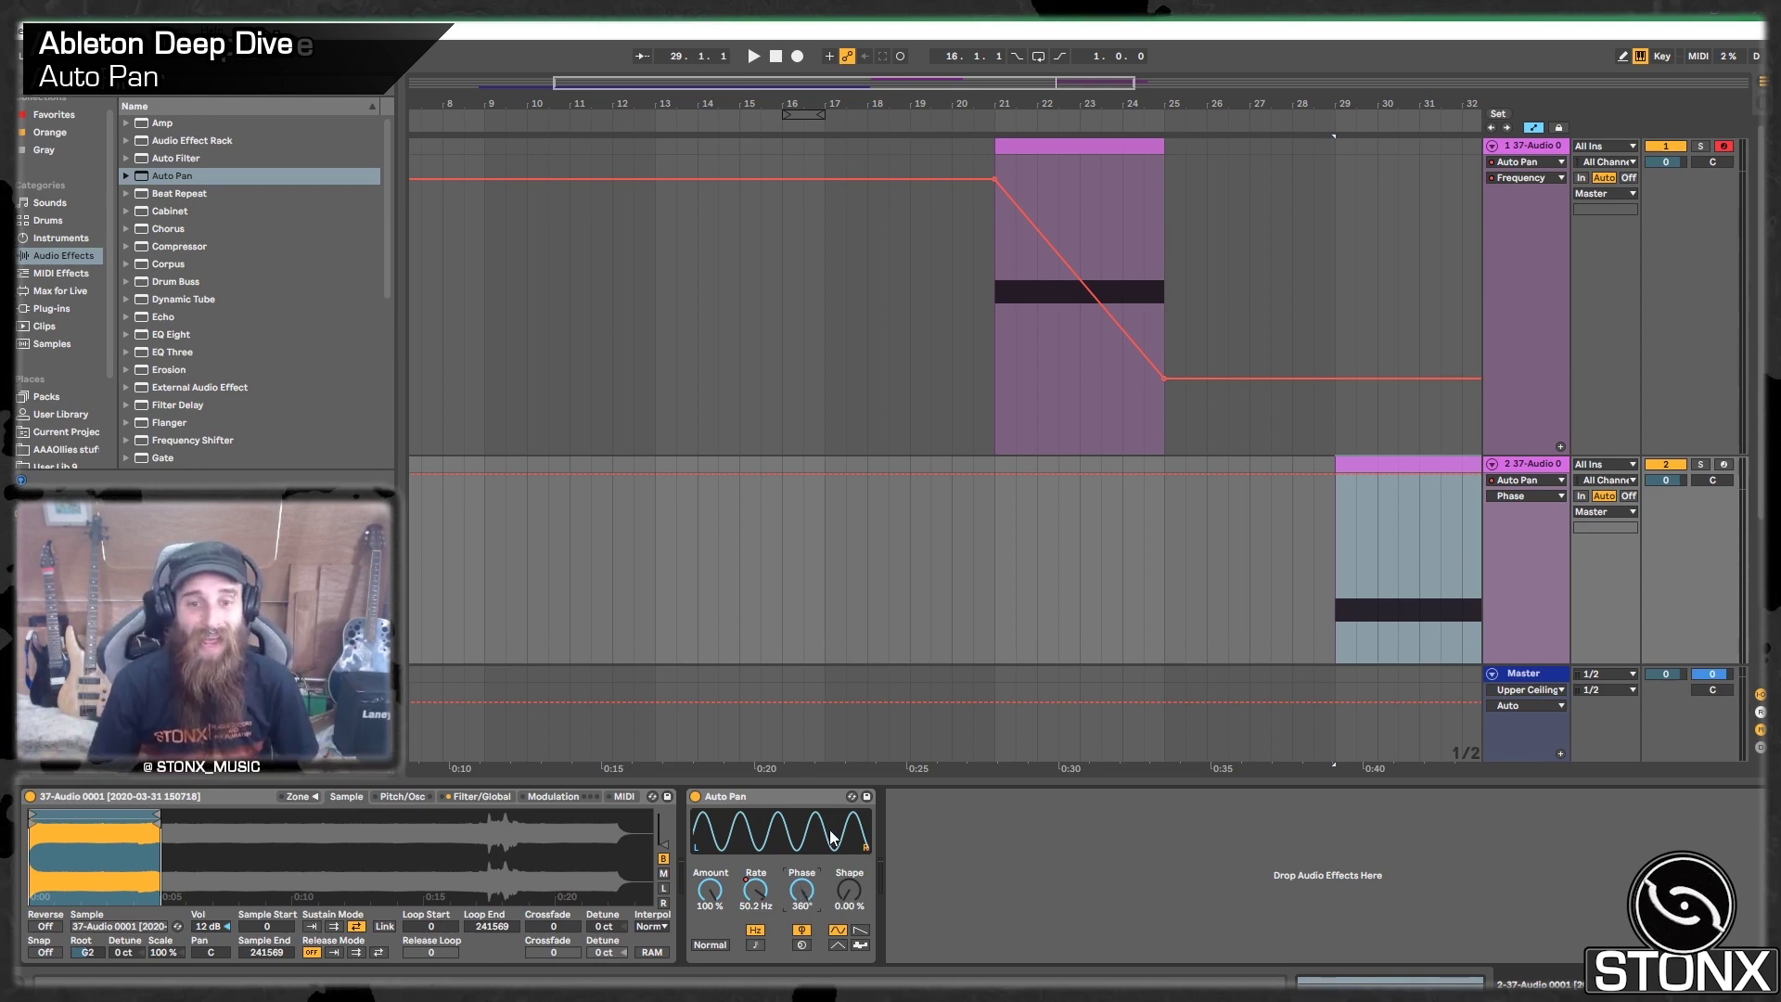
left_click(1335, 537)
key("space")
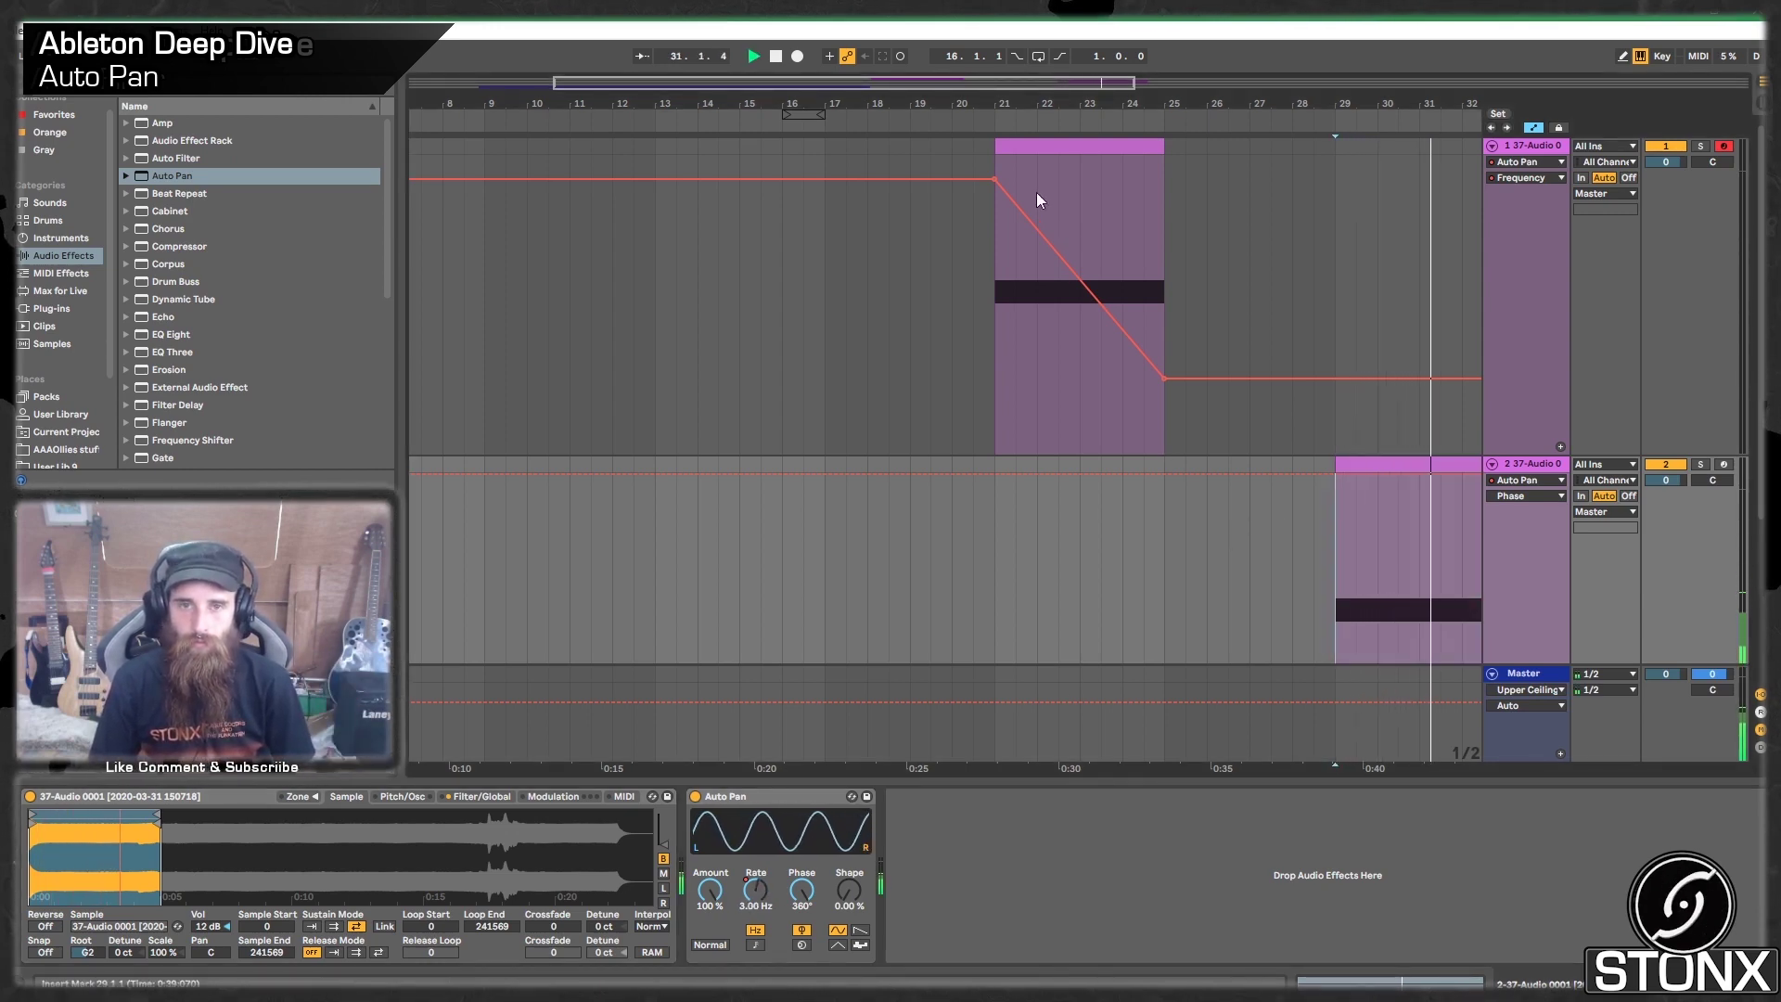
Step: Move the duplicated track's clip to bar 21, aligned with the first track's clip, and play both together
left_click_drag(979, 101, 955, 91)
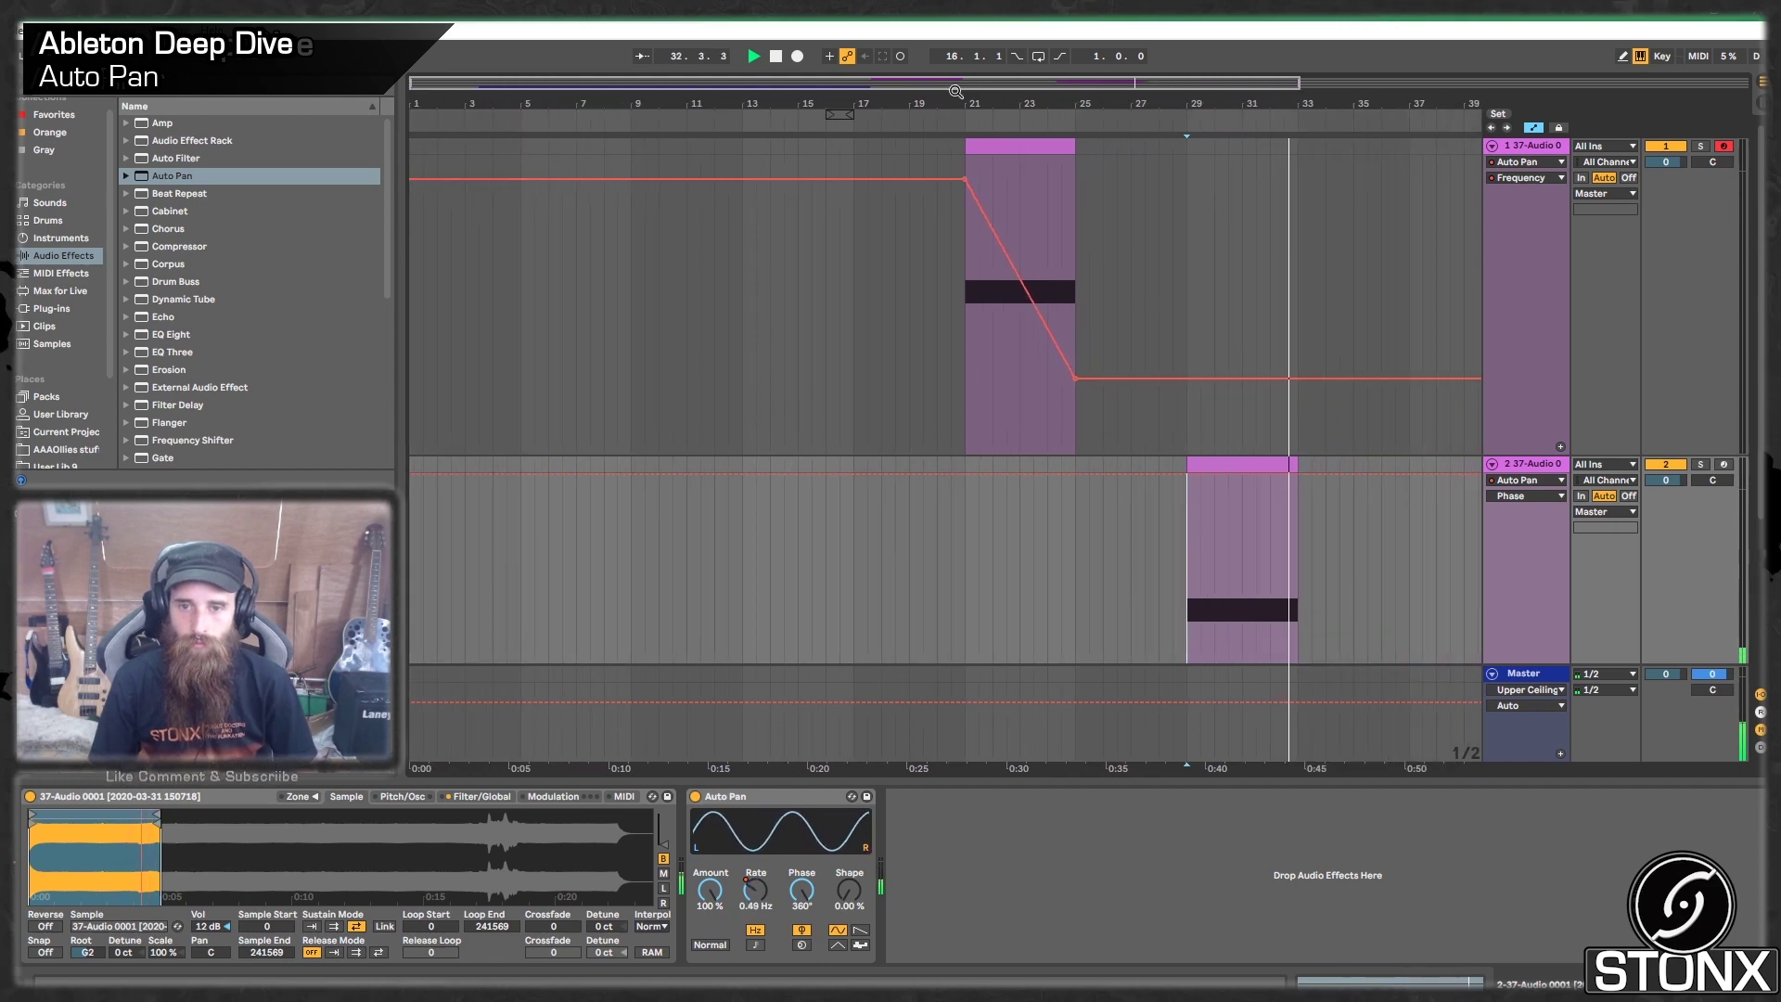
key("space")
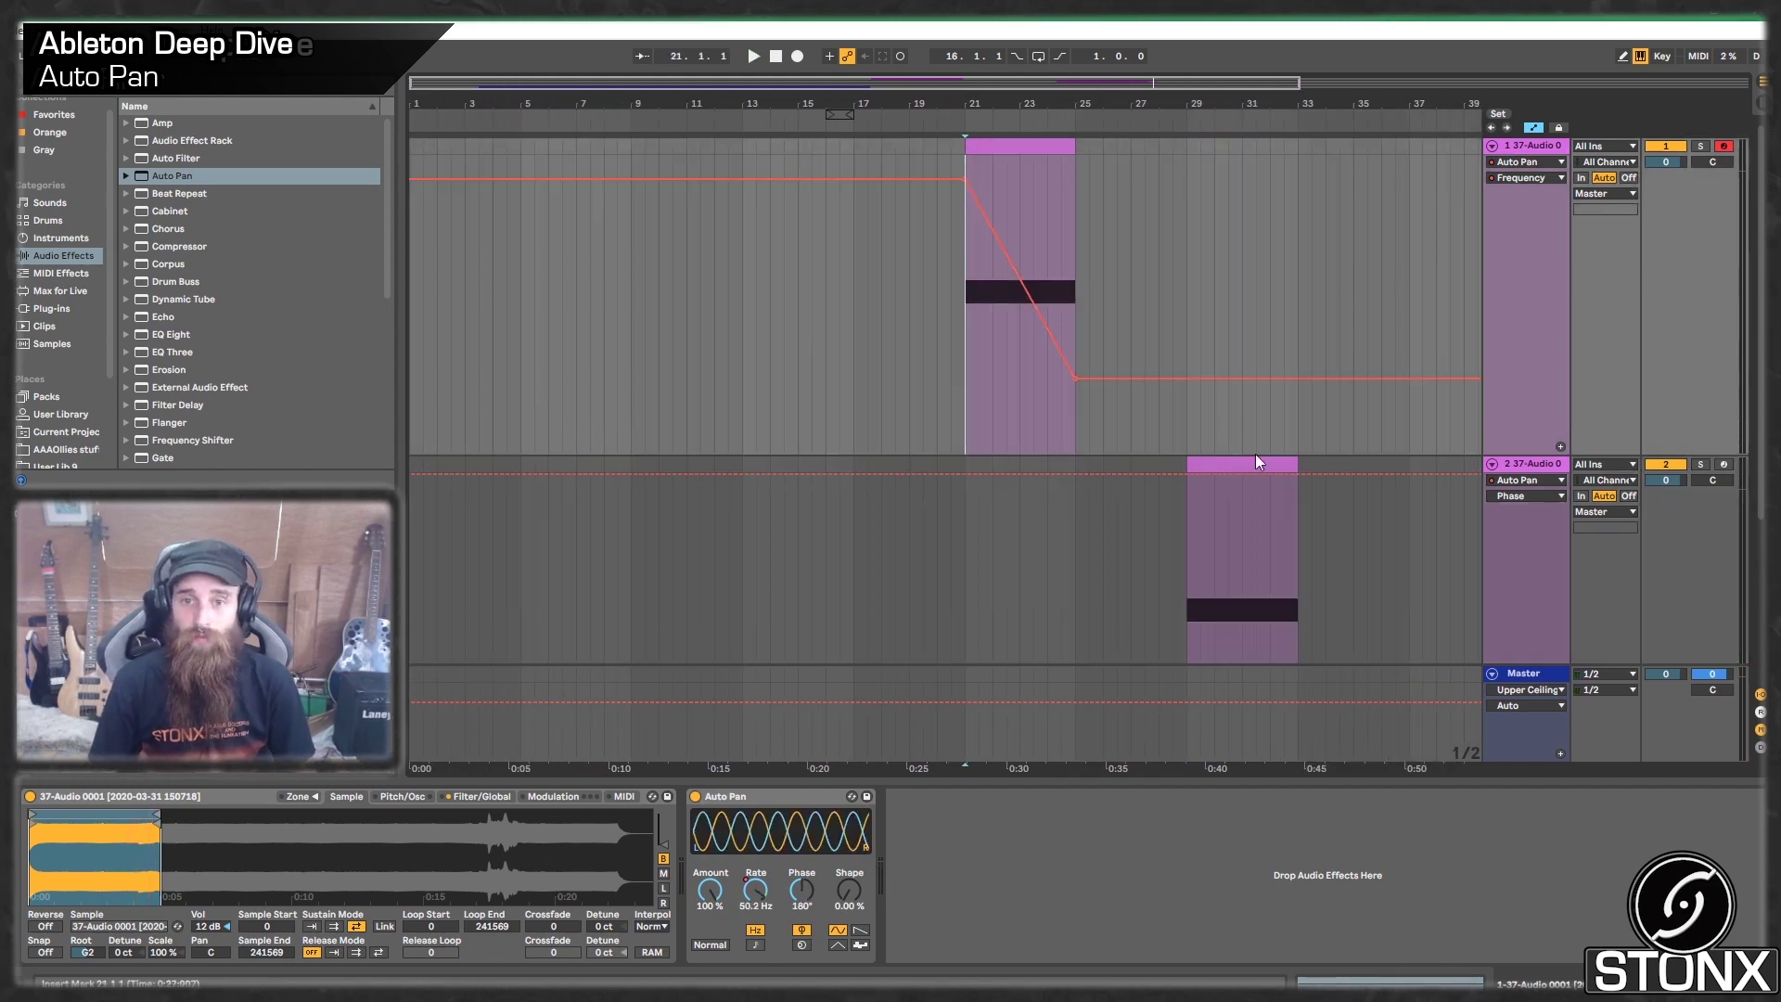
left_click_drag(1252, 462, 1028, 492)
key("space")
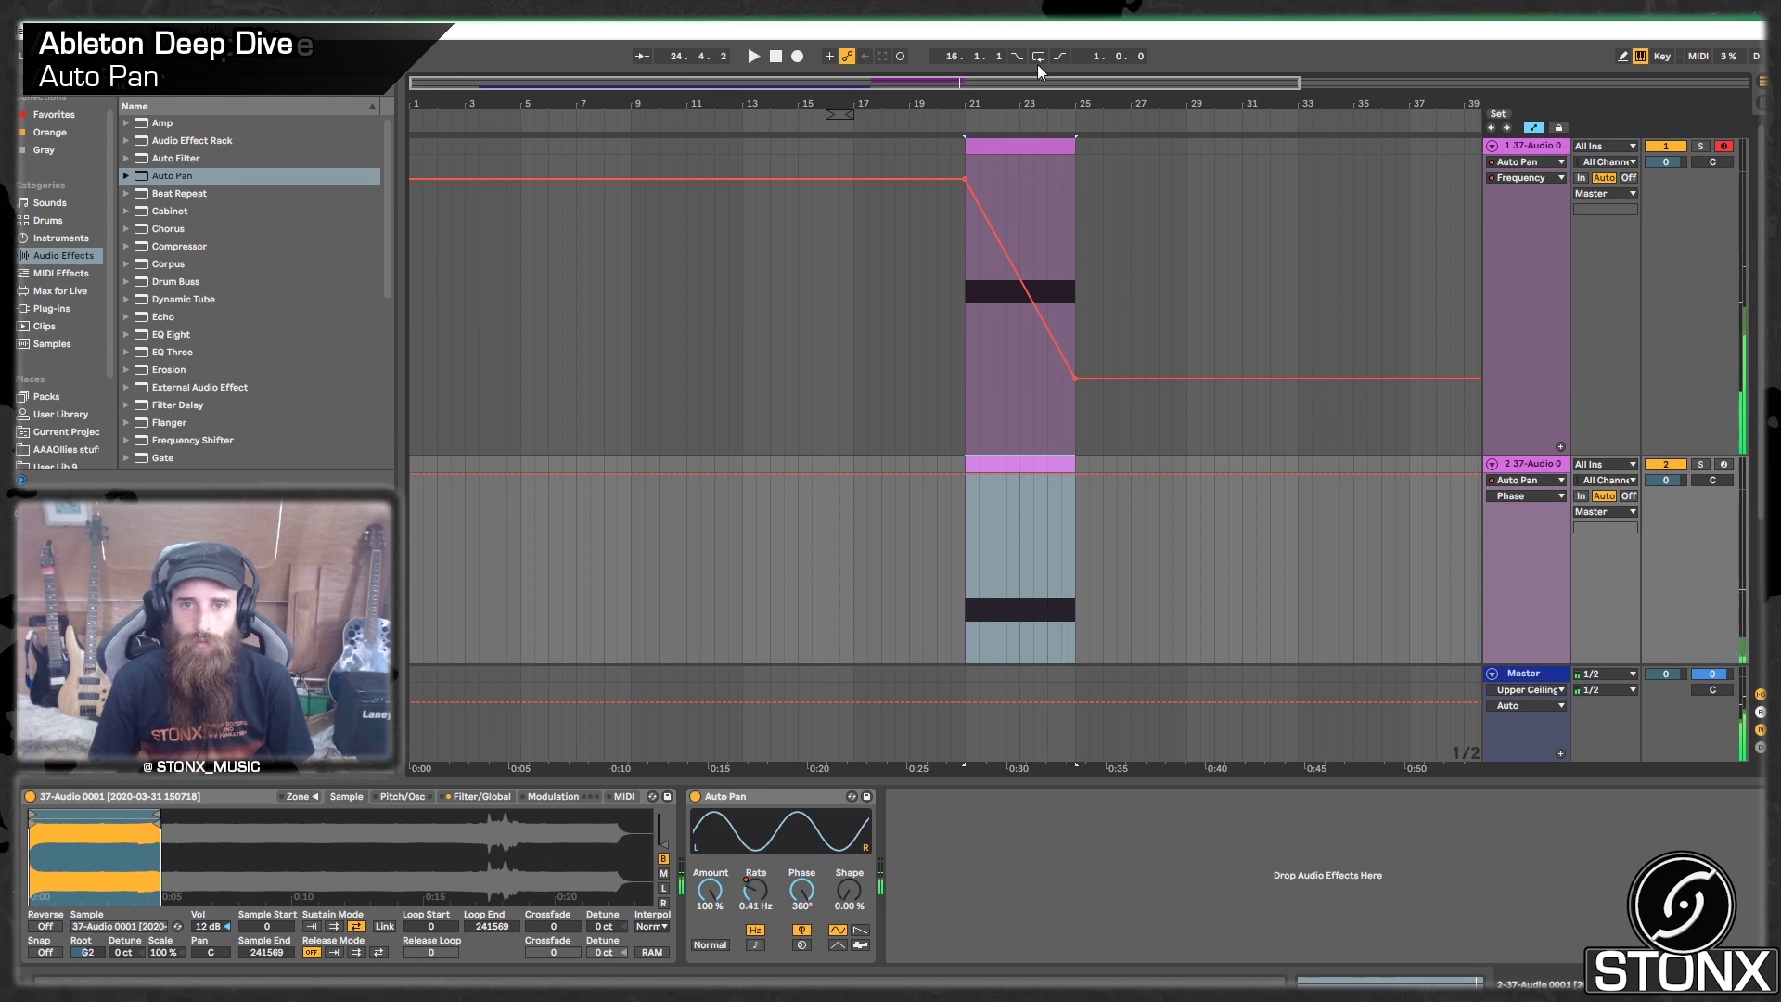
Step: Transpose the note in the first track's clip up one octave to A3 and play both clips from bar 21
left_click(1014, 148)
left_click(1016, 906)
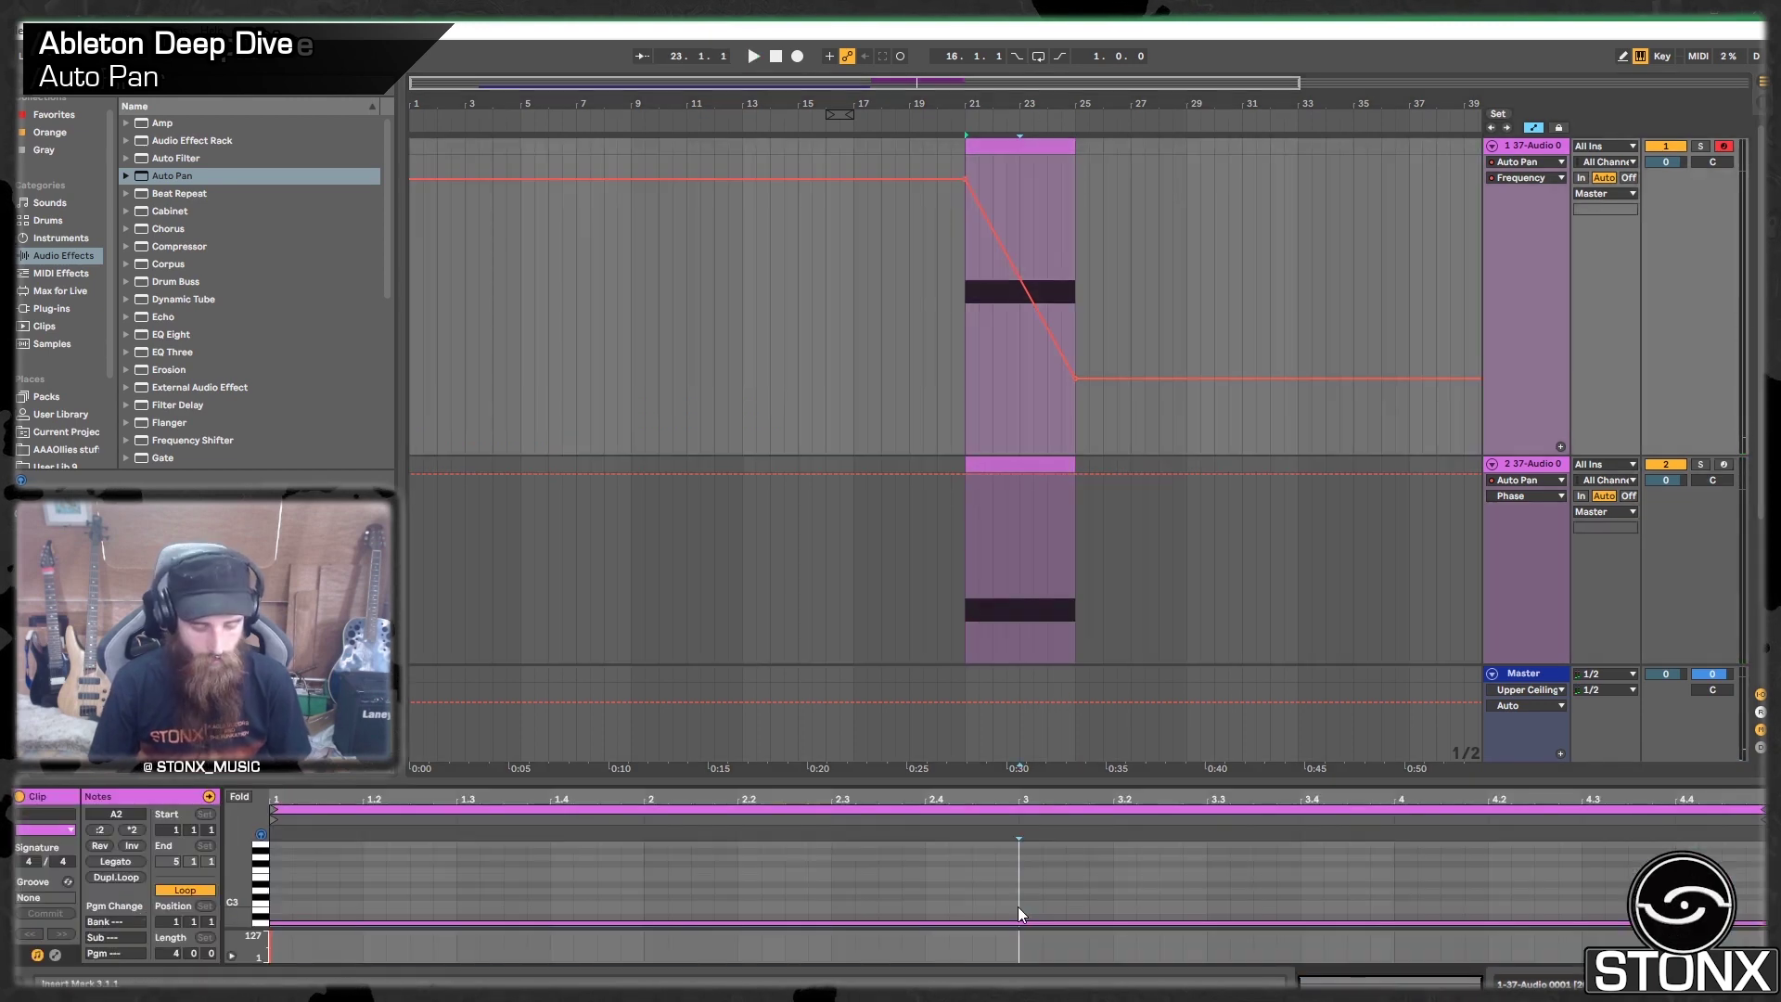
key("ctrl+a")
key("shift+Up")
left_click(963, 411)
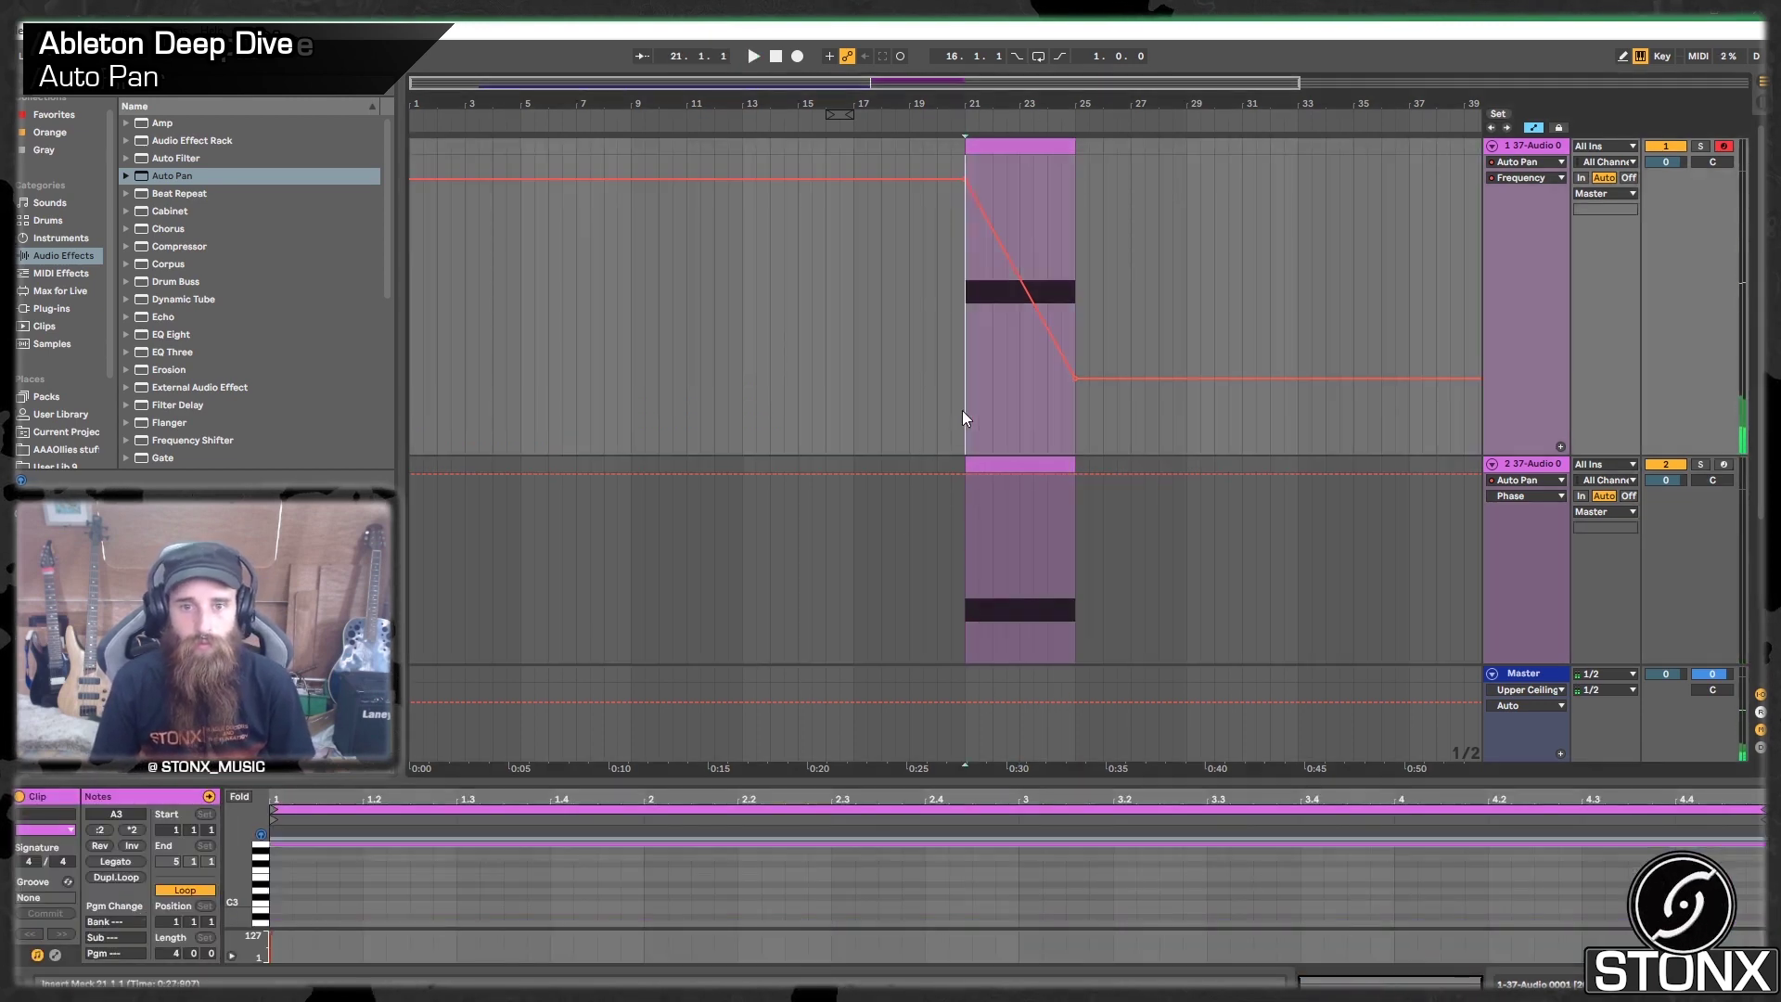
key("space")
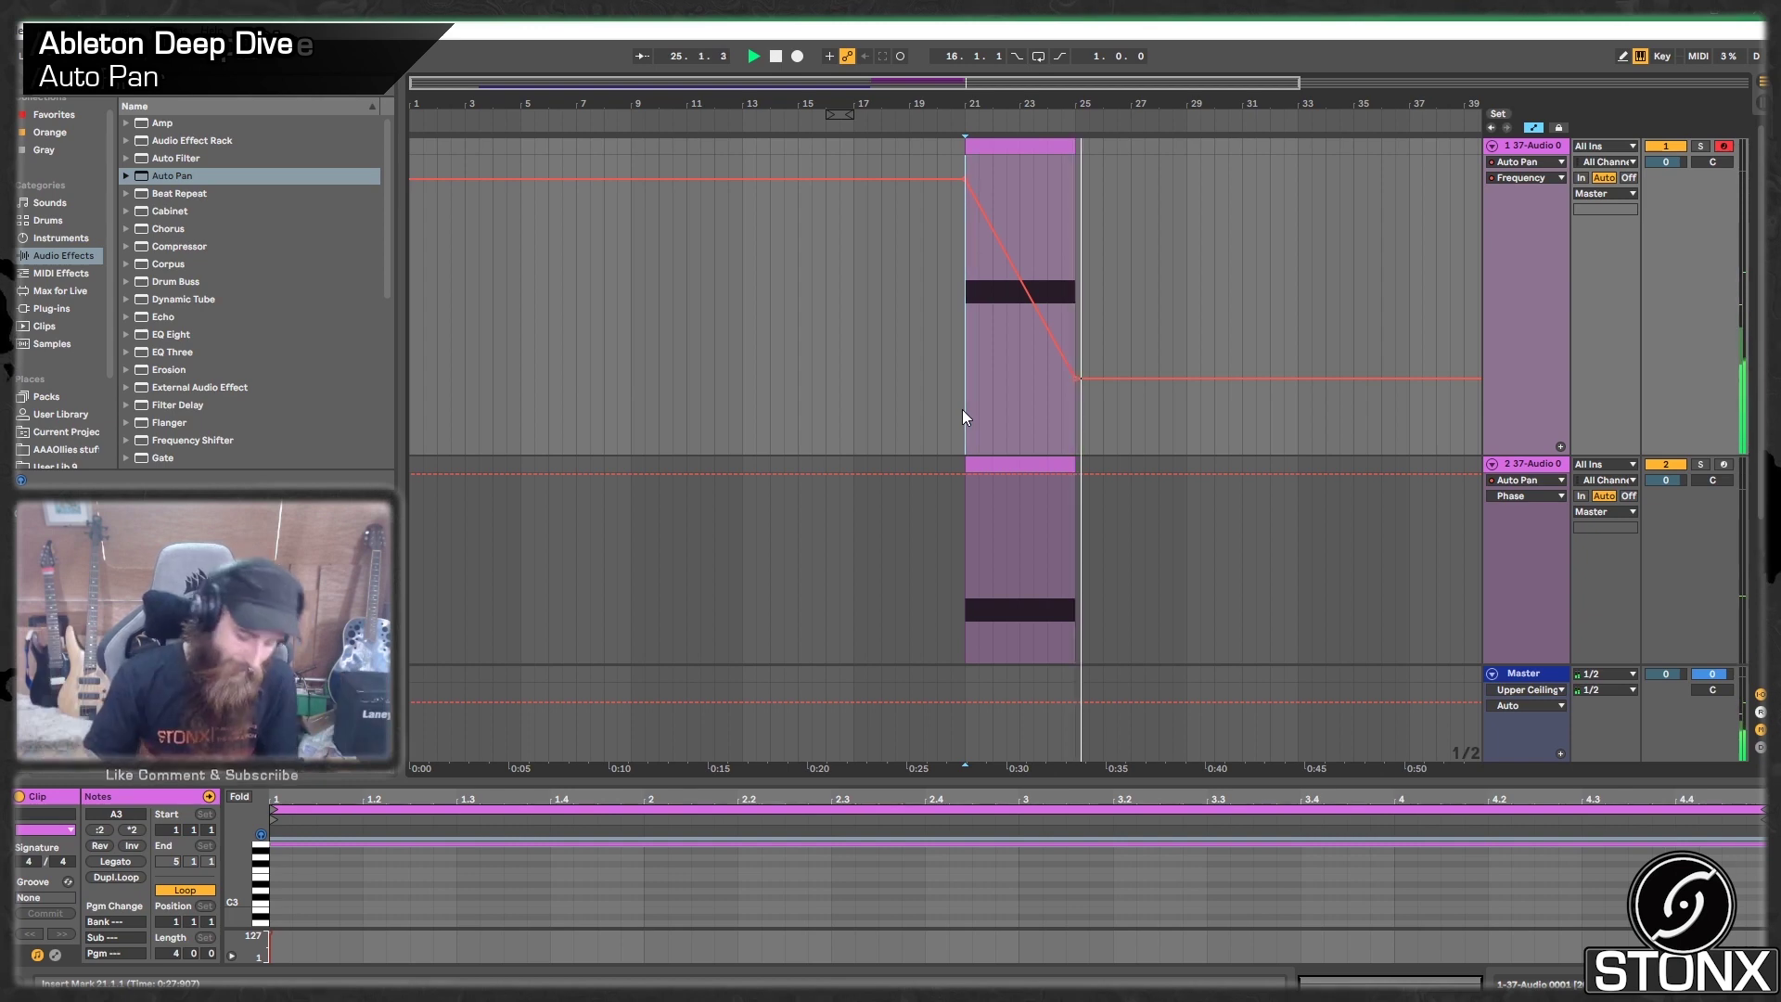
key("space")
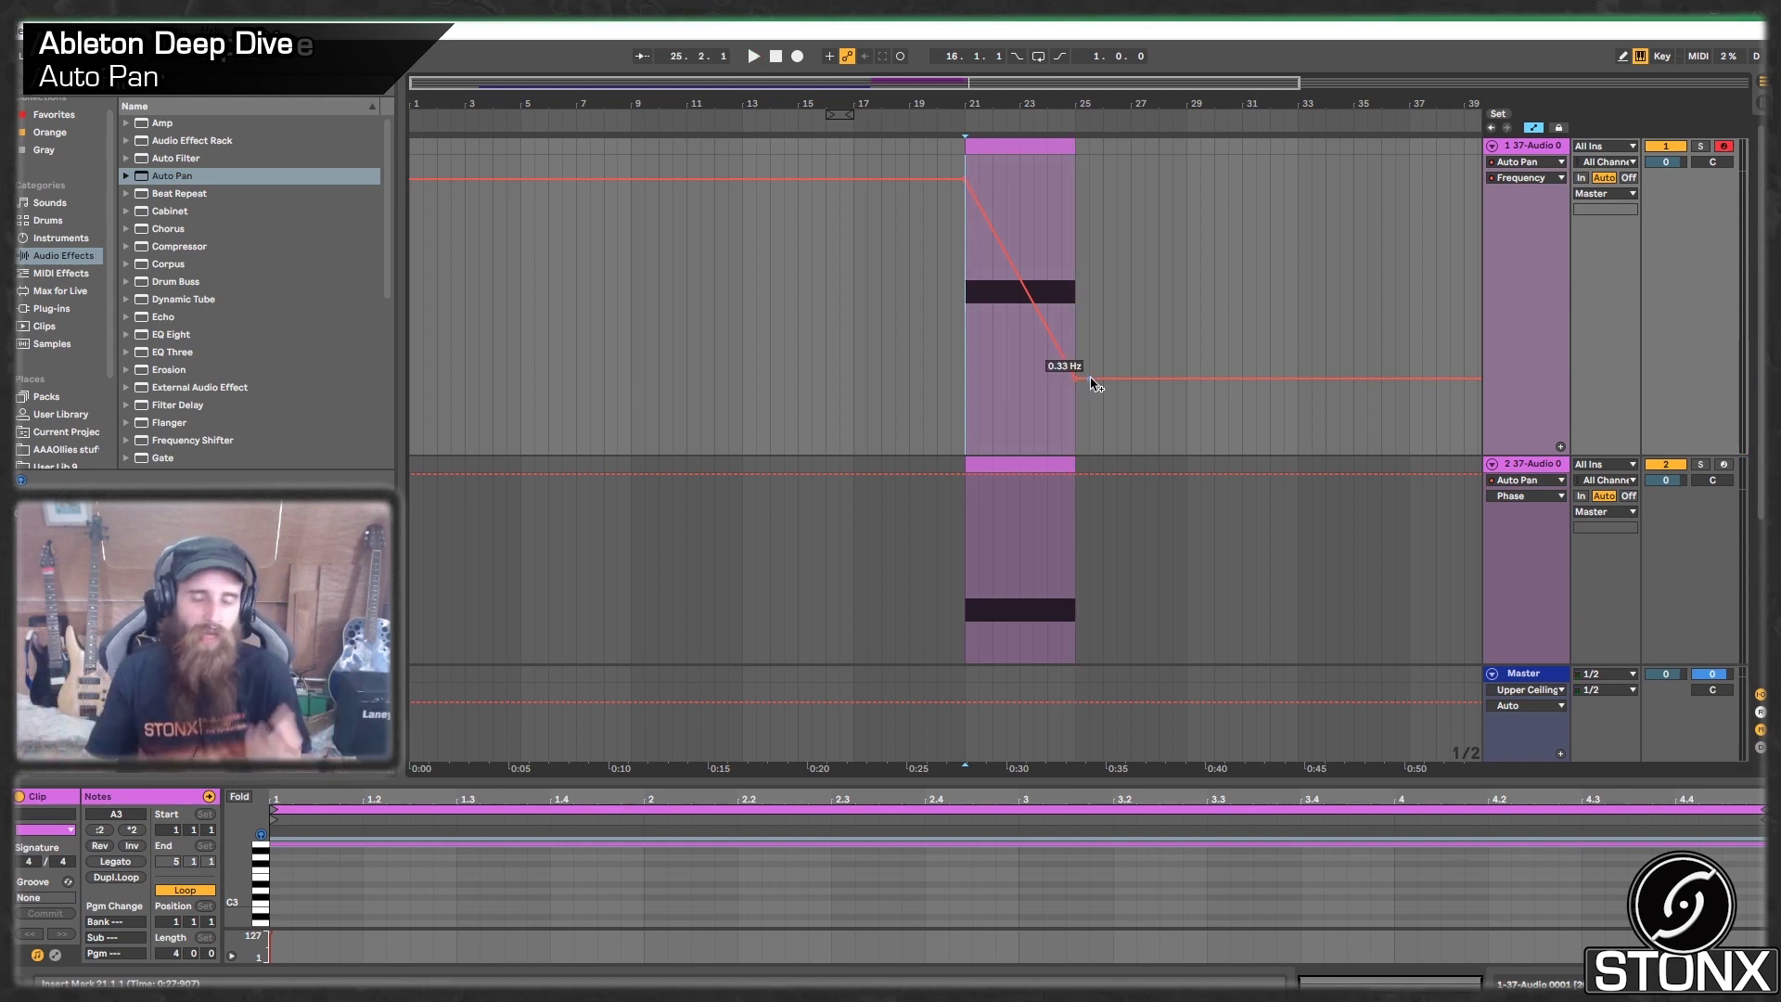
Step: Move the second track's clip to bar 25 and duplicate that track, placing the new track's clip at bar 29
left_click_drag(1051, 455, 1127, 473)
right_click(1512, 465)
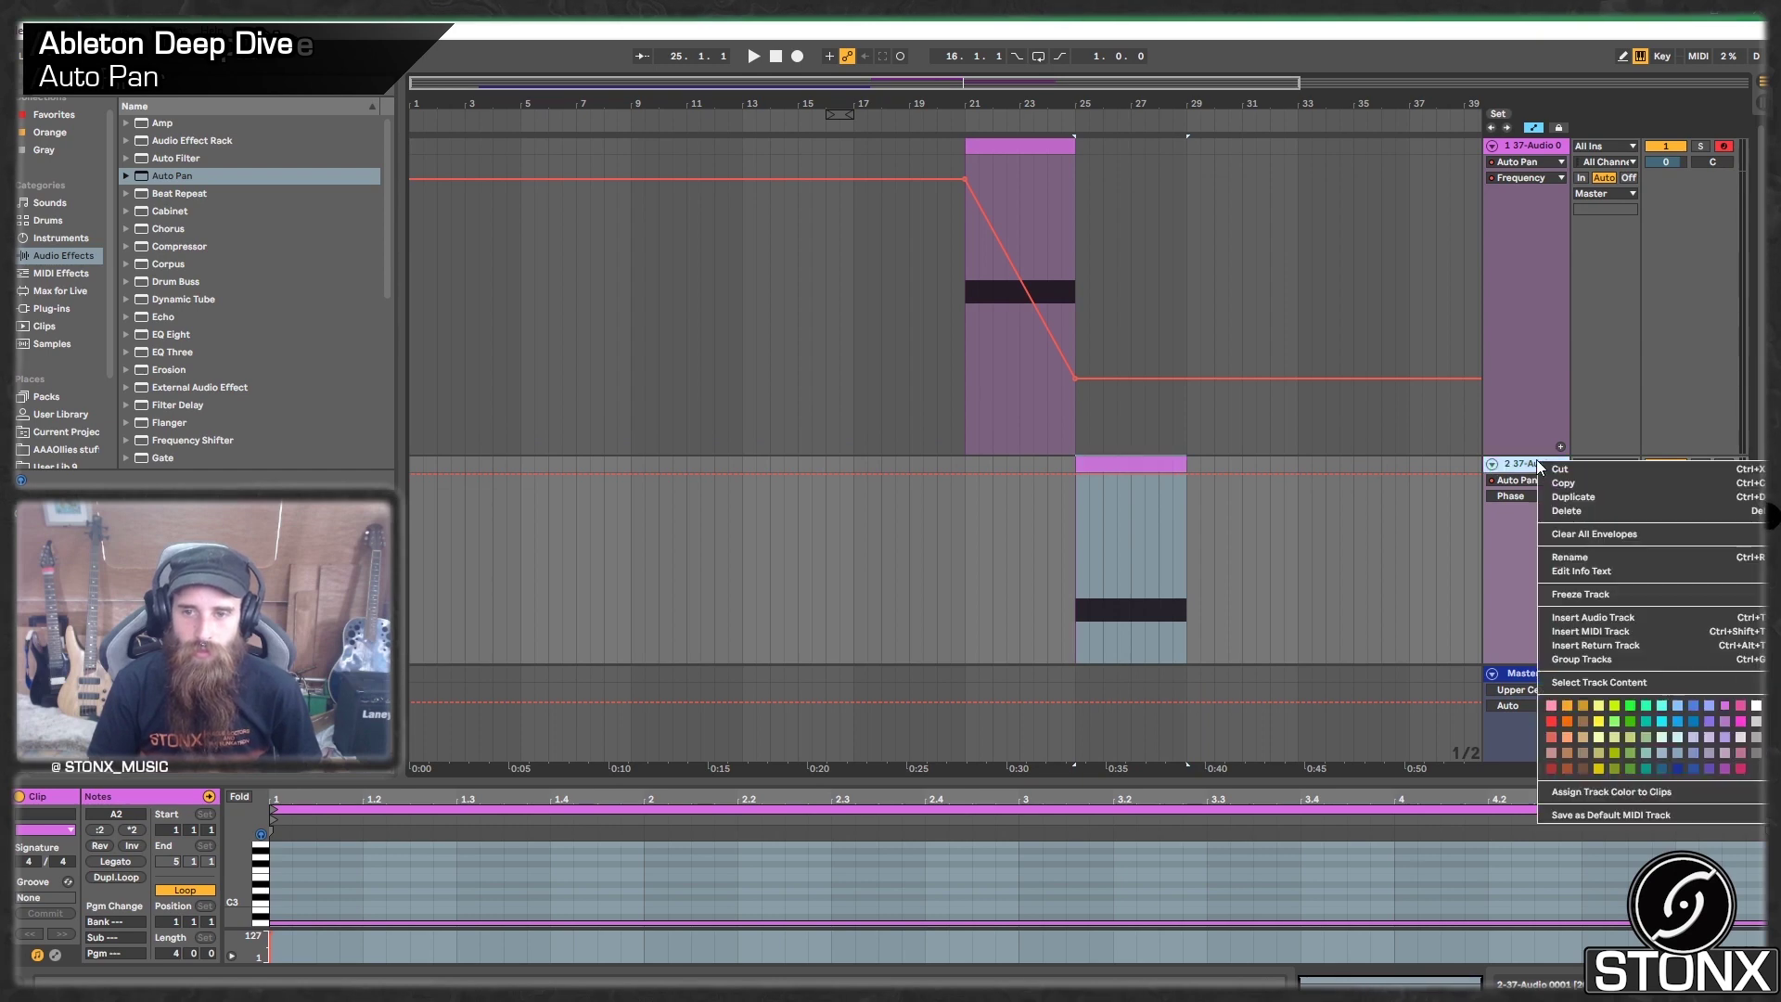
left_click(1608, 499)
left_click_drag(1154, 373, 1265, 360)
Step: Set the third track's Auto Pan shape to 100% and play its clip from bar 29, comparing it with the second track's clip
left_click(1522, 357)
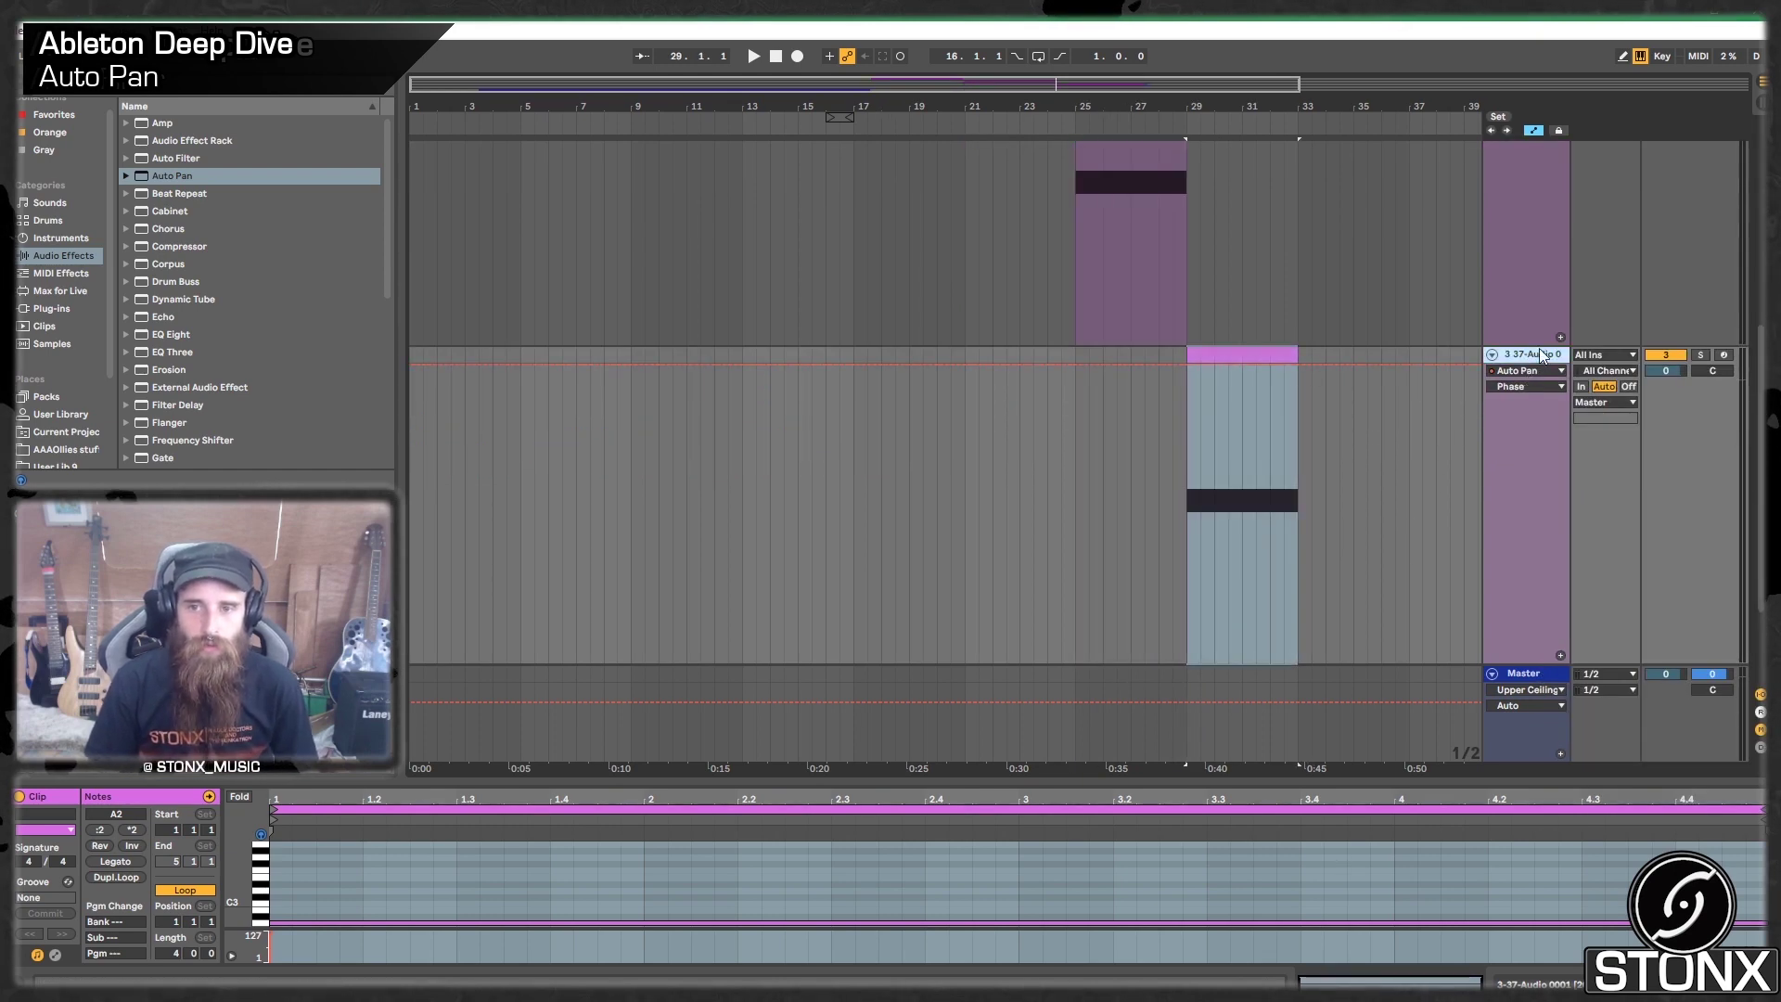
left_click(1539, 355)
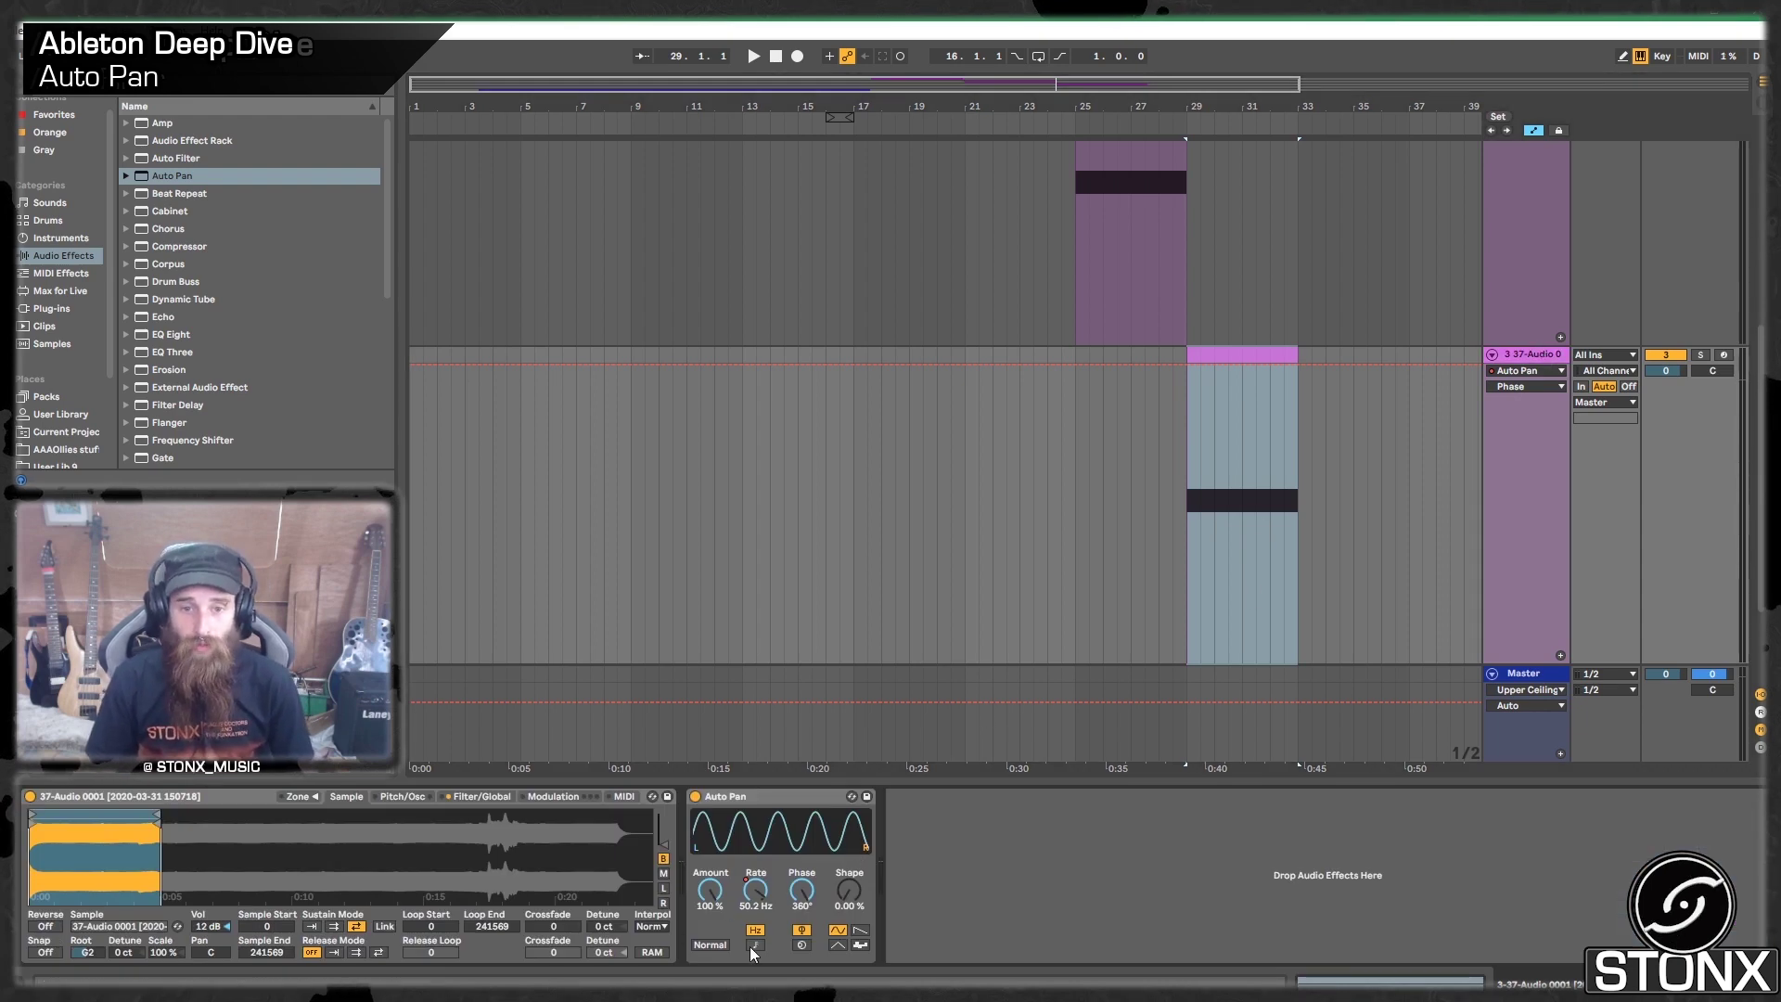
left_click_drag(849, 891, 848, 830)
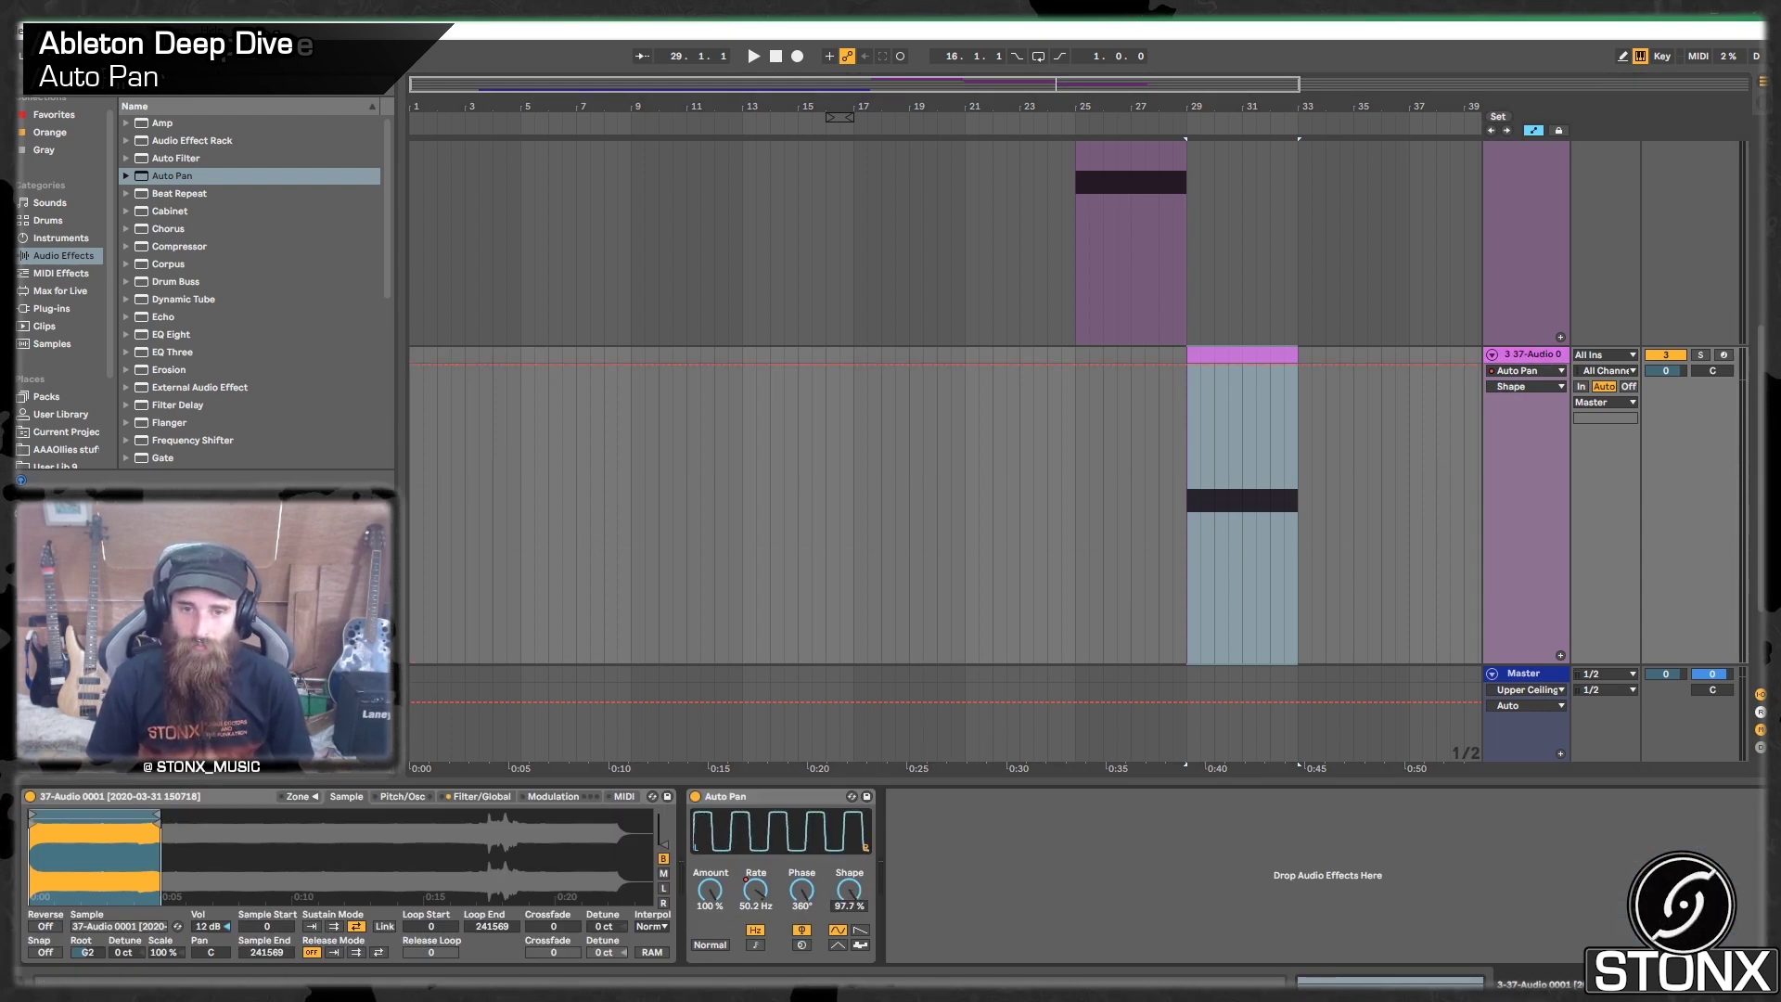
left_click_drag(849, 890, 848, 820)
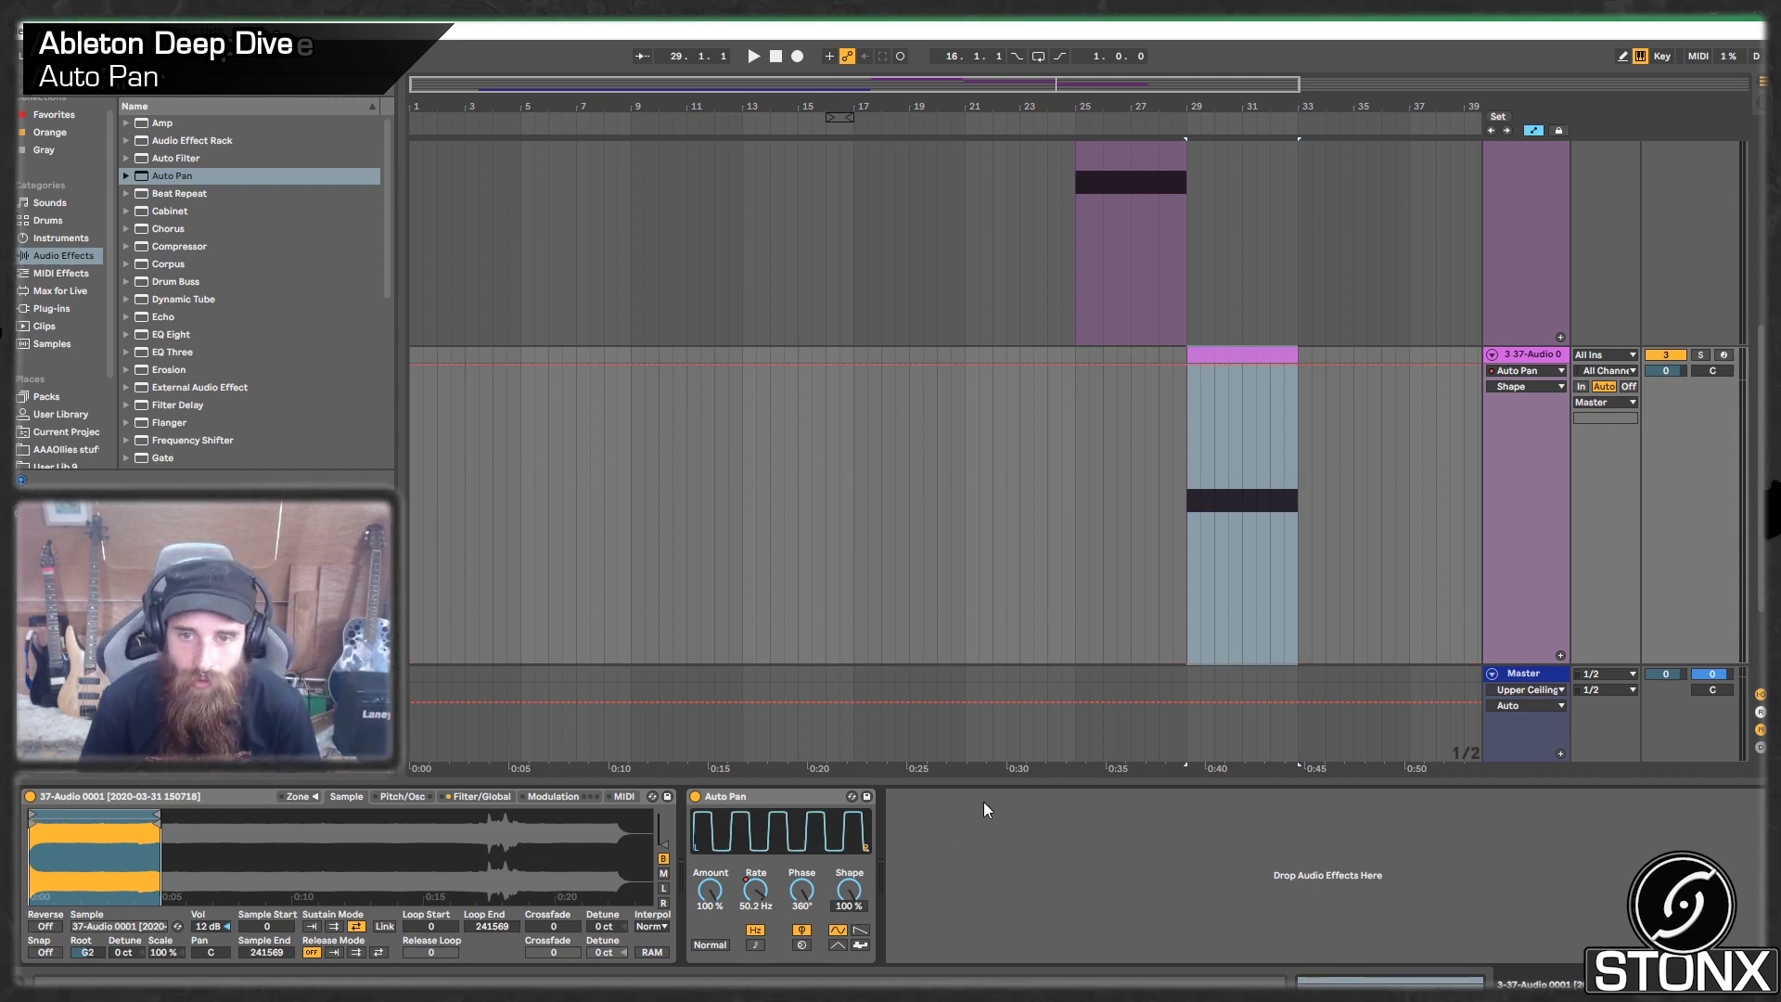
key("space")
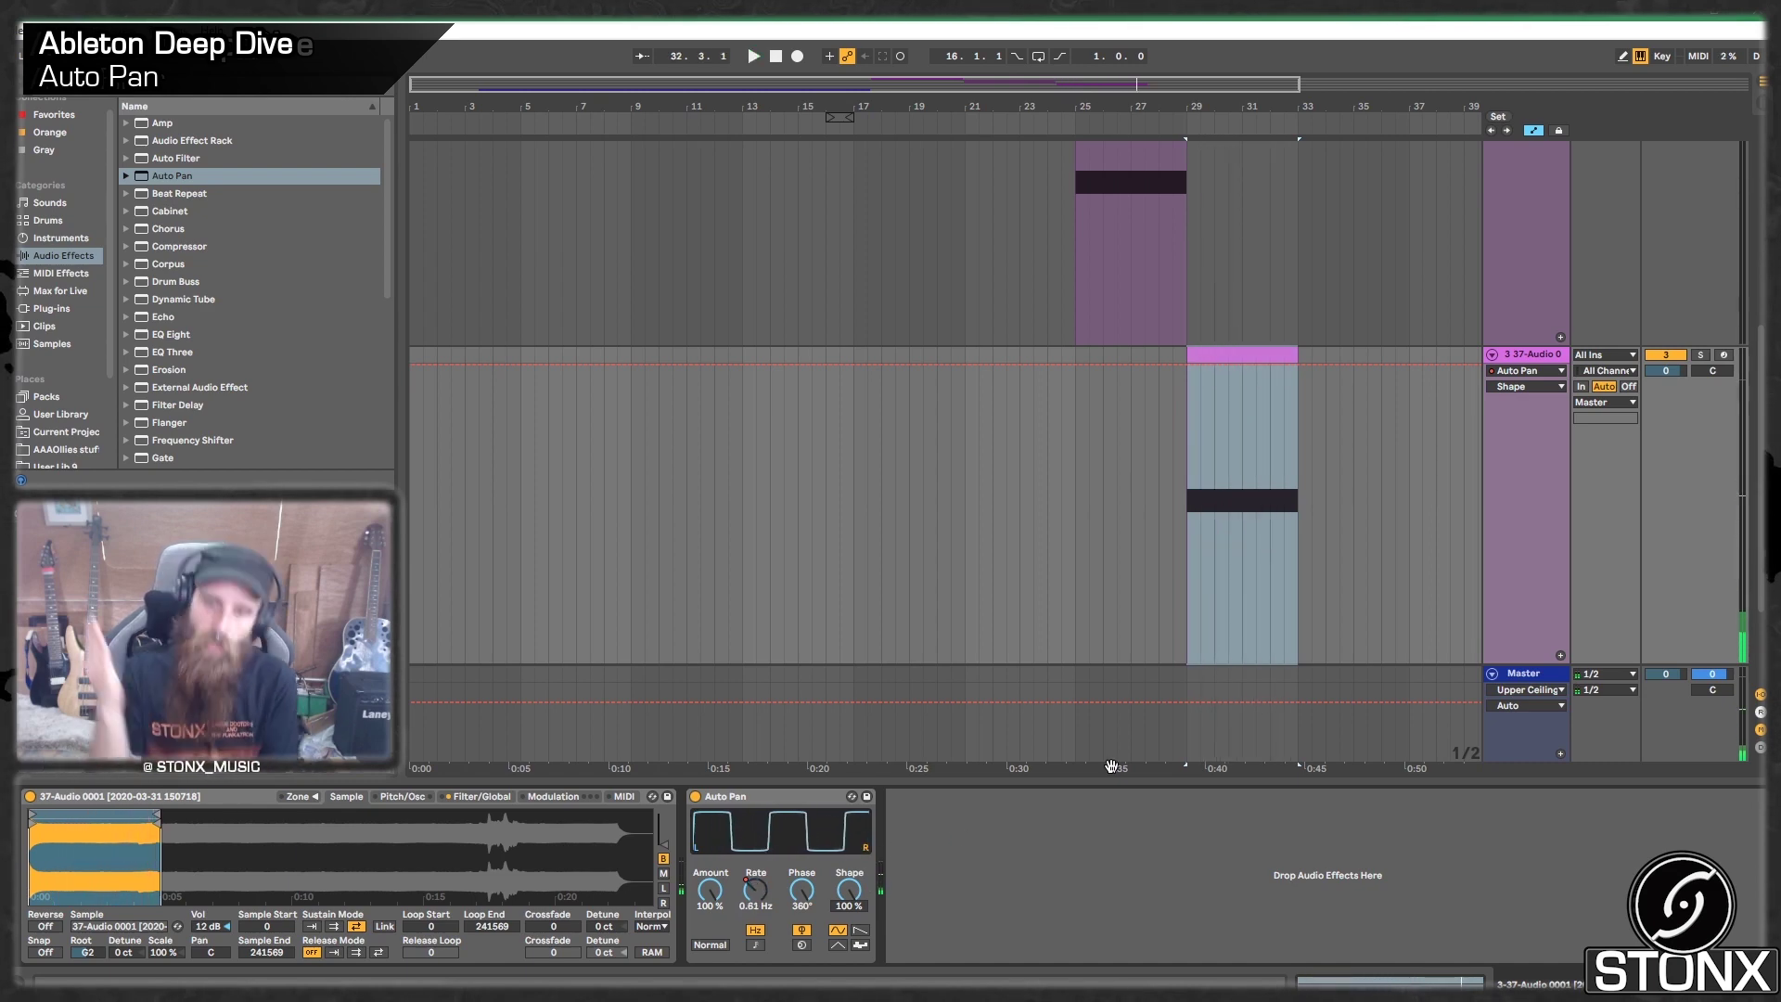
left_click(1112, 404)
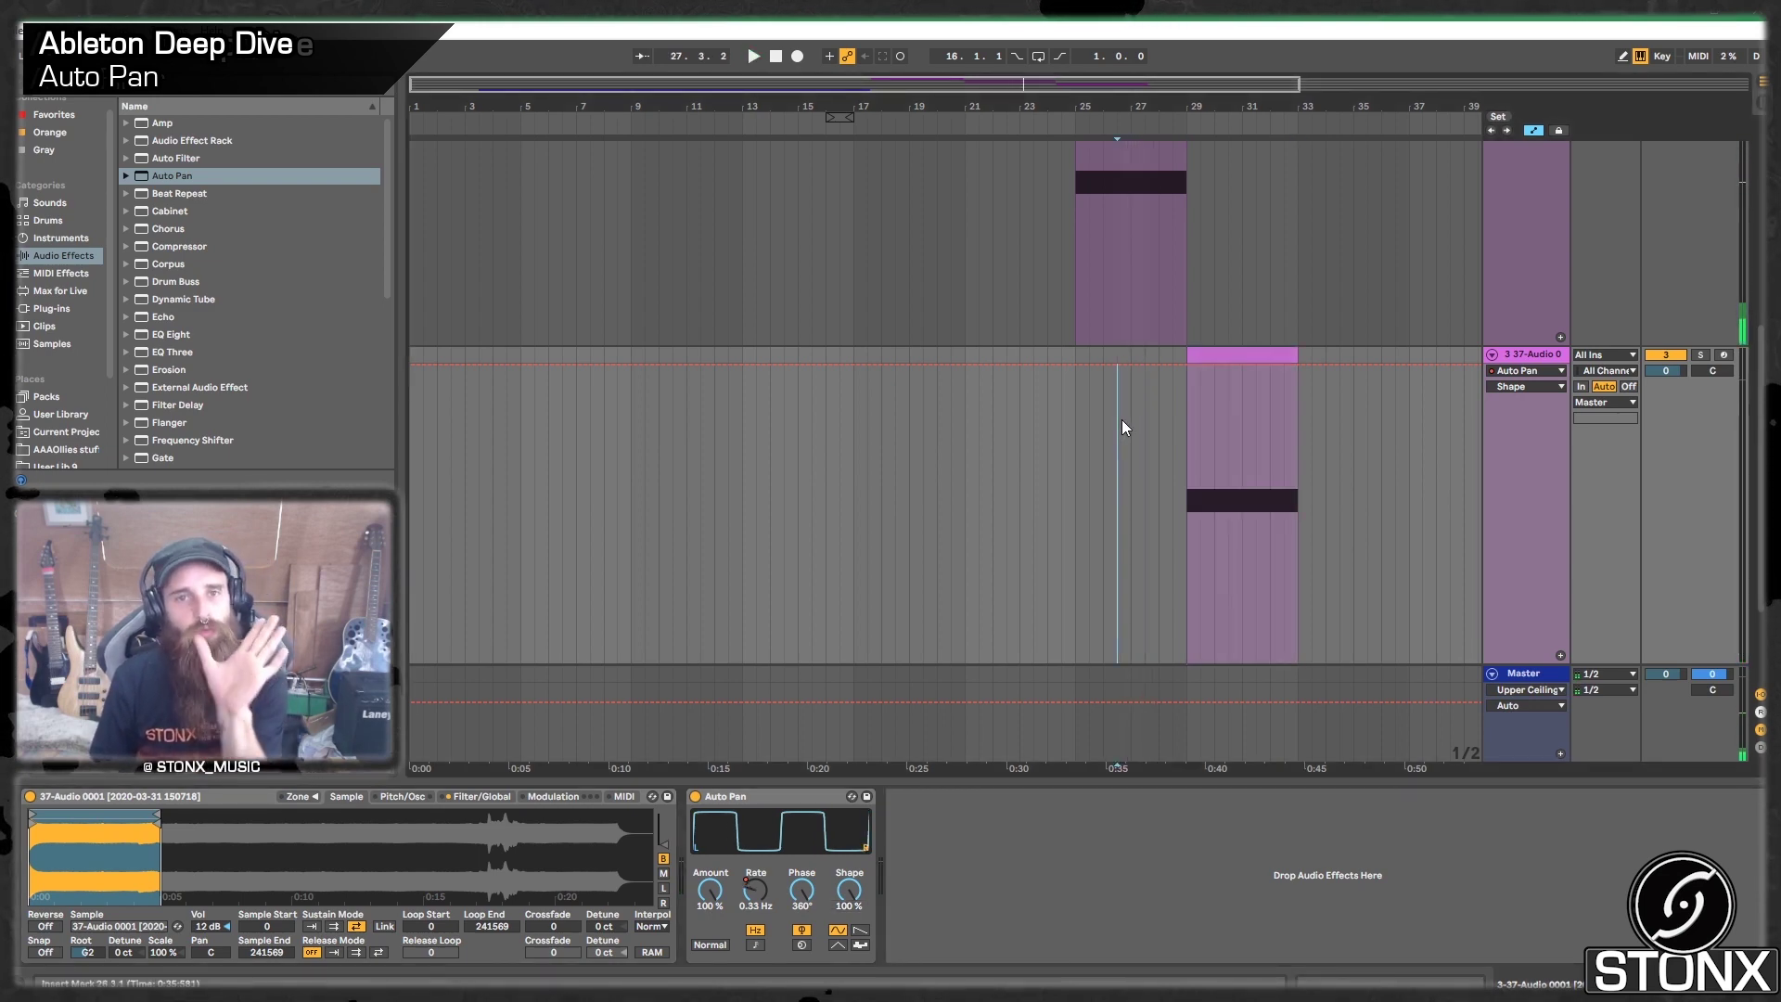
Step: Set the third track's Auto Pan to the sawtooth waveform with 0.00% shape and play its clip from bar 29
left_click(1224, 355)
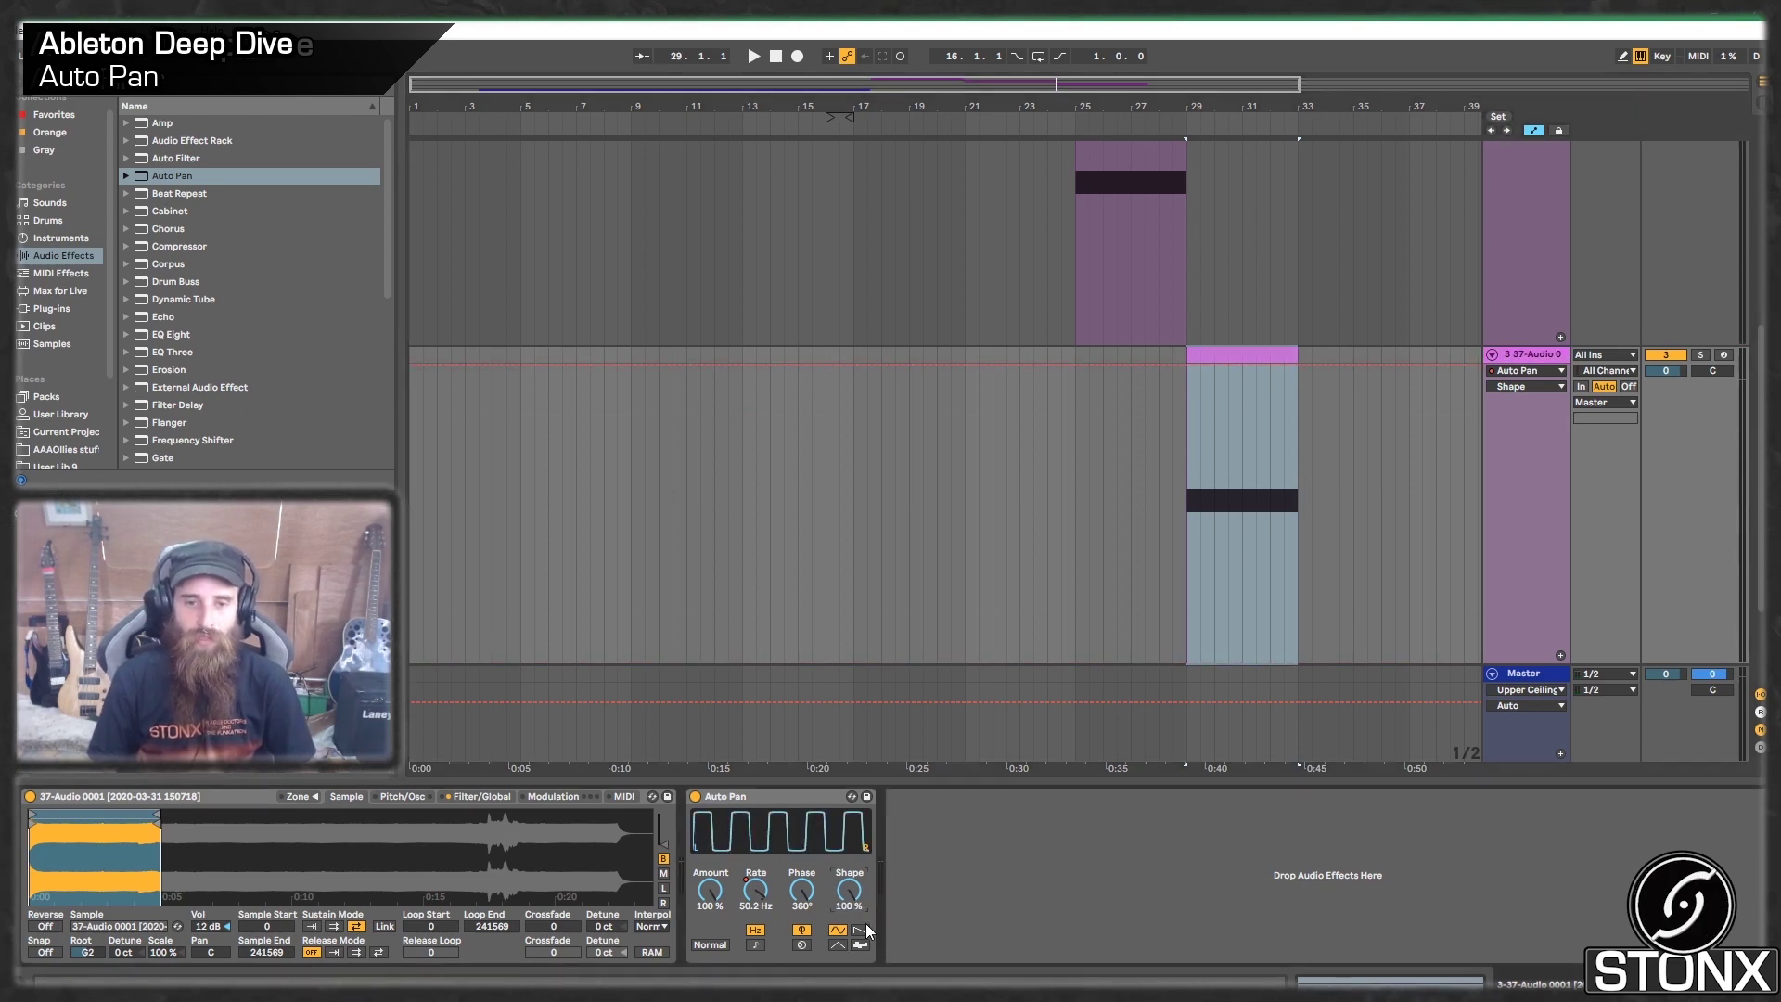
left_click_drag(854, 895, 854, 956)
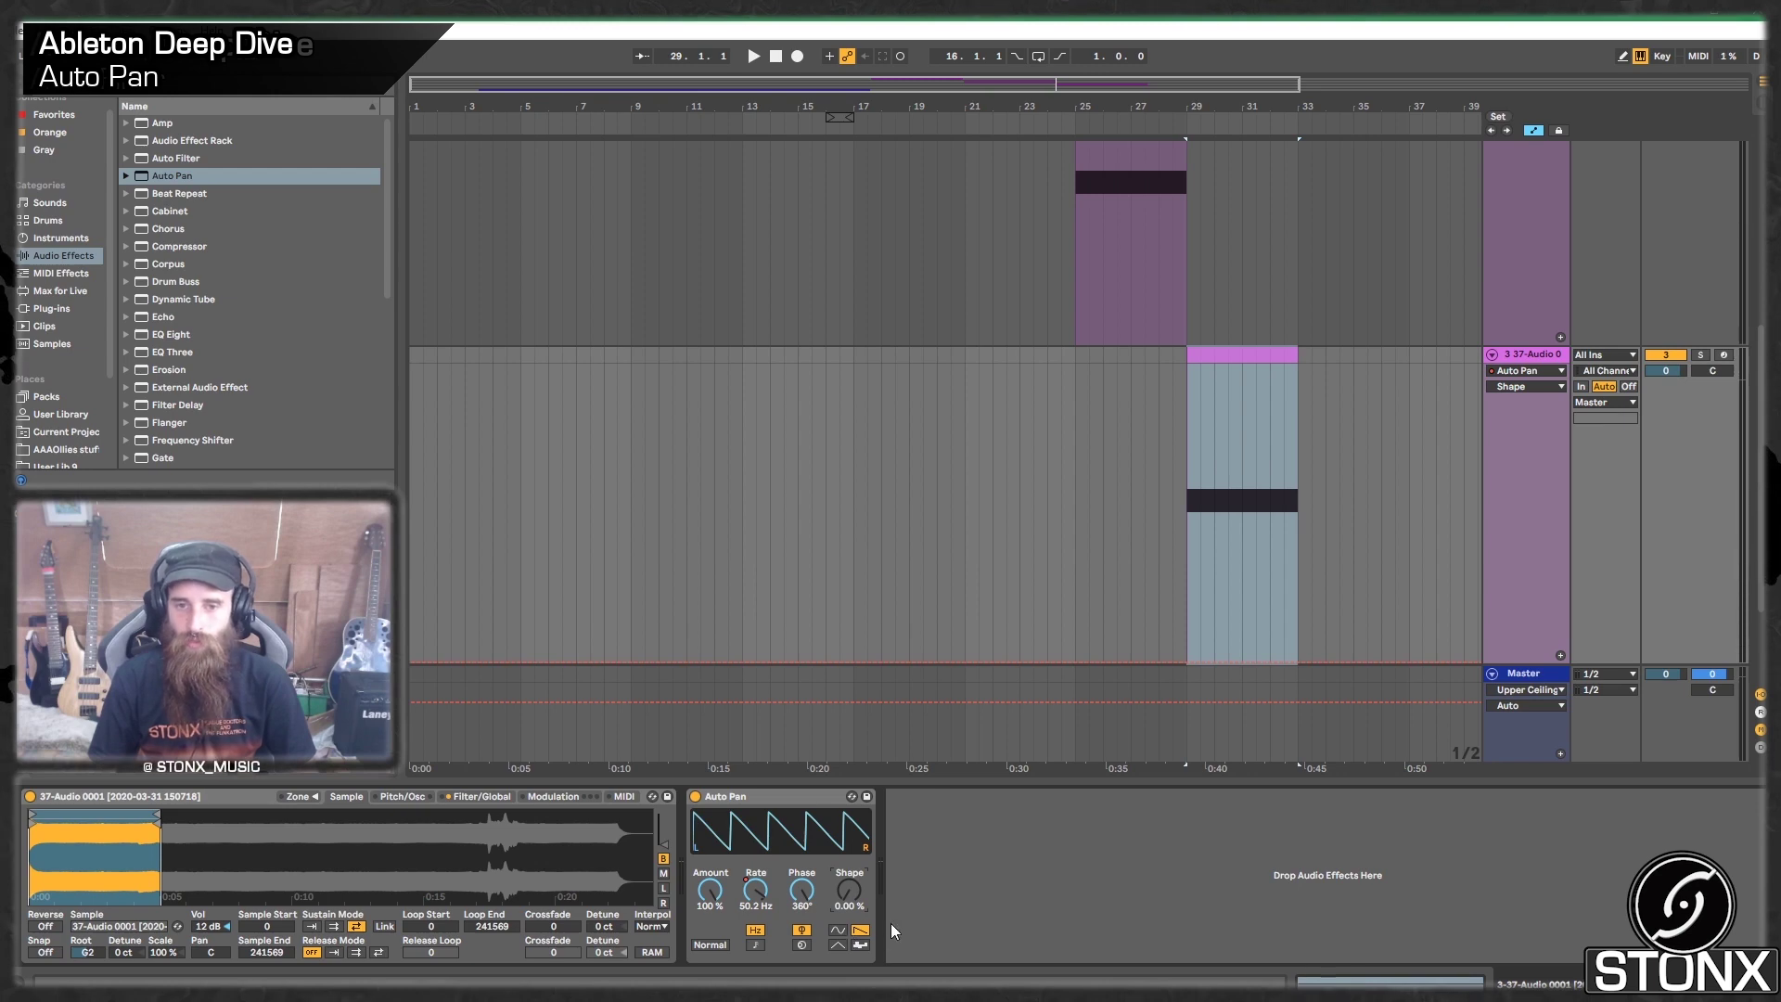
left_click(1182, 550)
key("space")
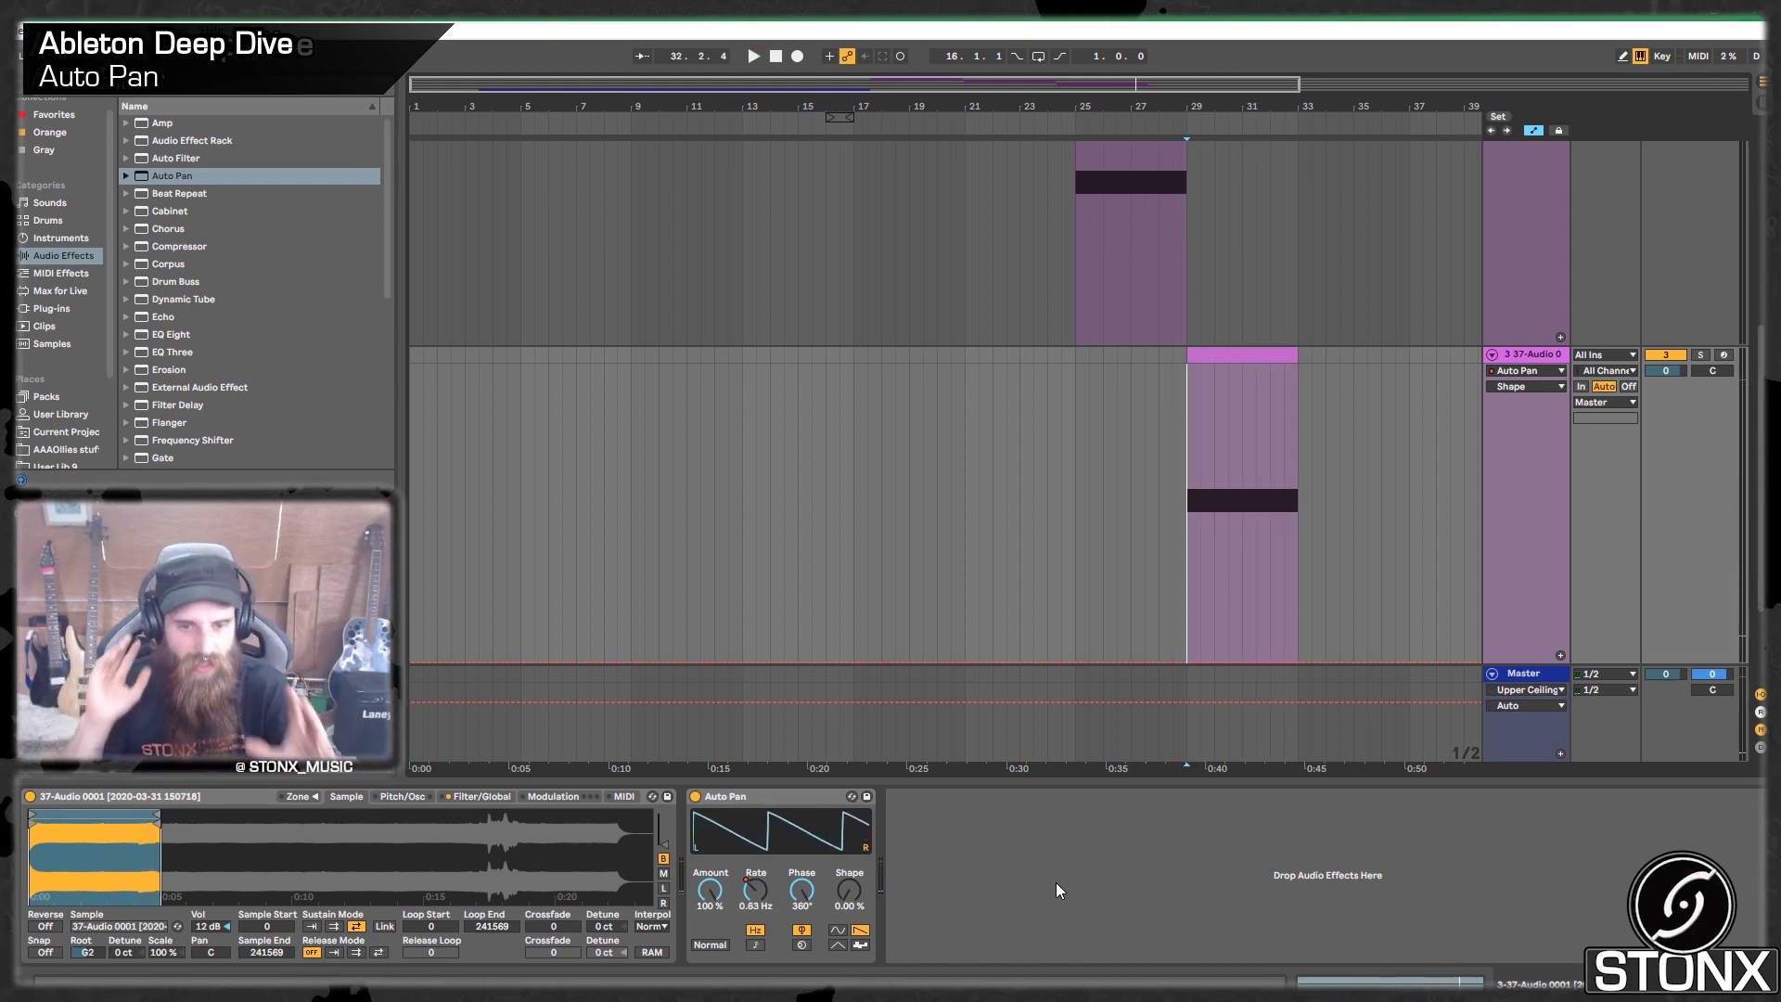
Step: Reshape the third track's Auto Pan rate ramp over bars 29 to 33 with a lower start and a 0.09 Hz end while playing it
right_click(758, 888)
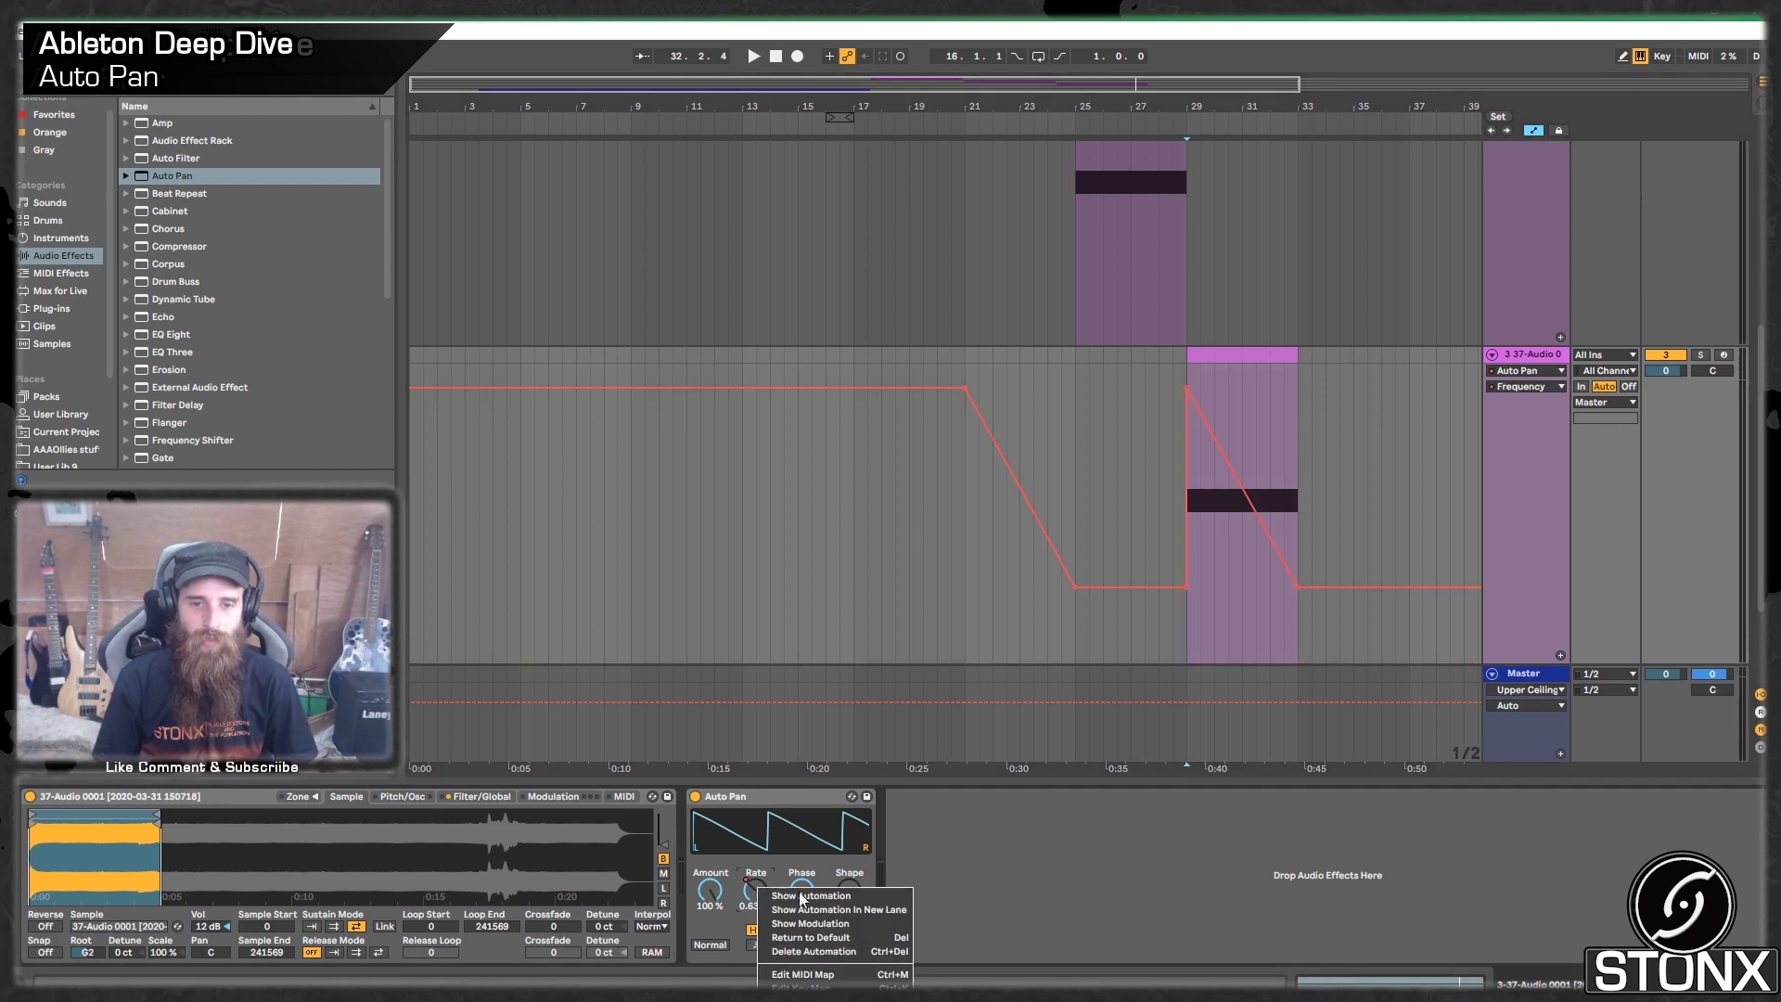
left_click(800, 896)
left_click_drag(1192, 387, 1182, 481)
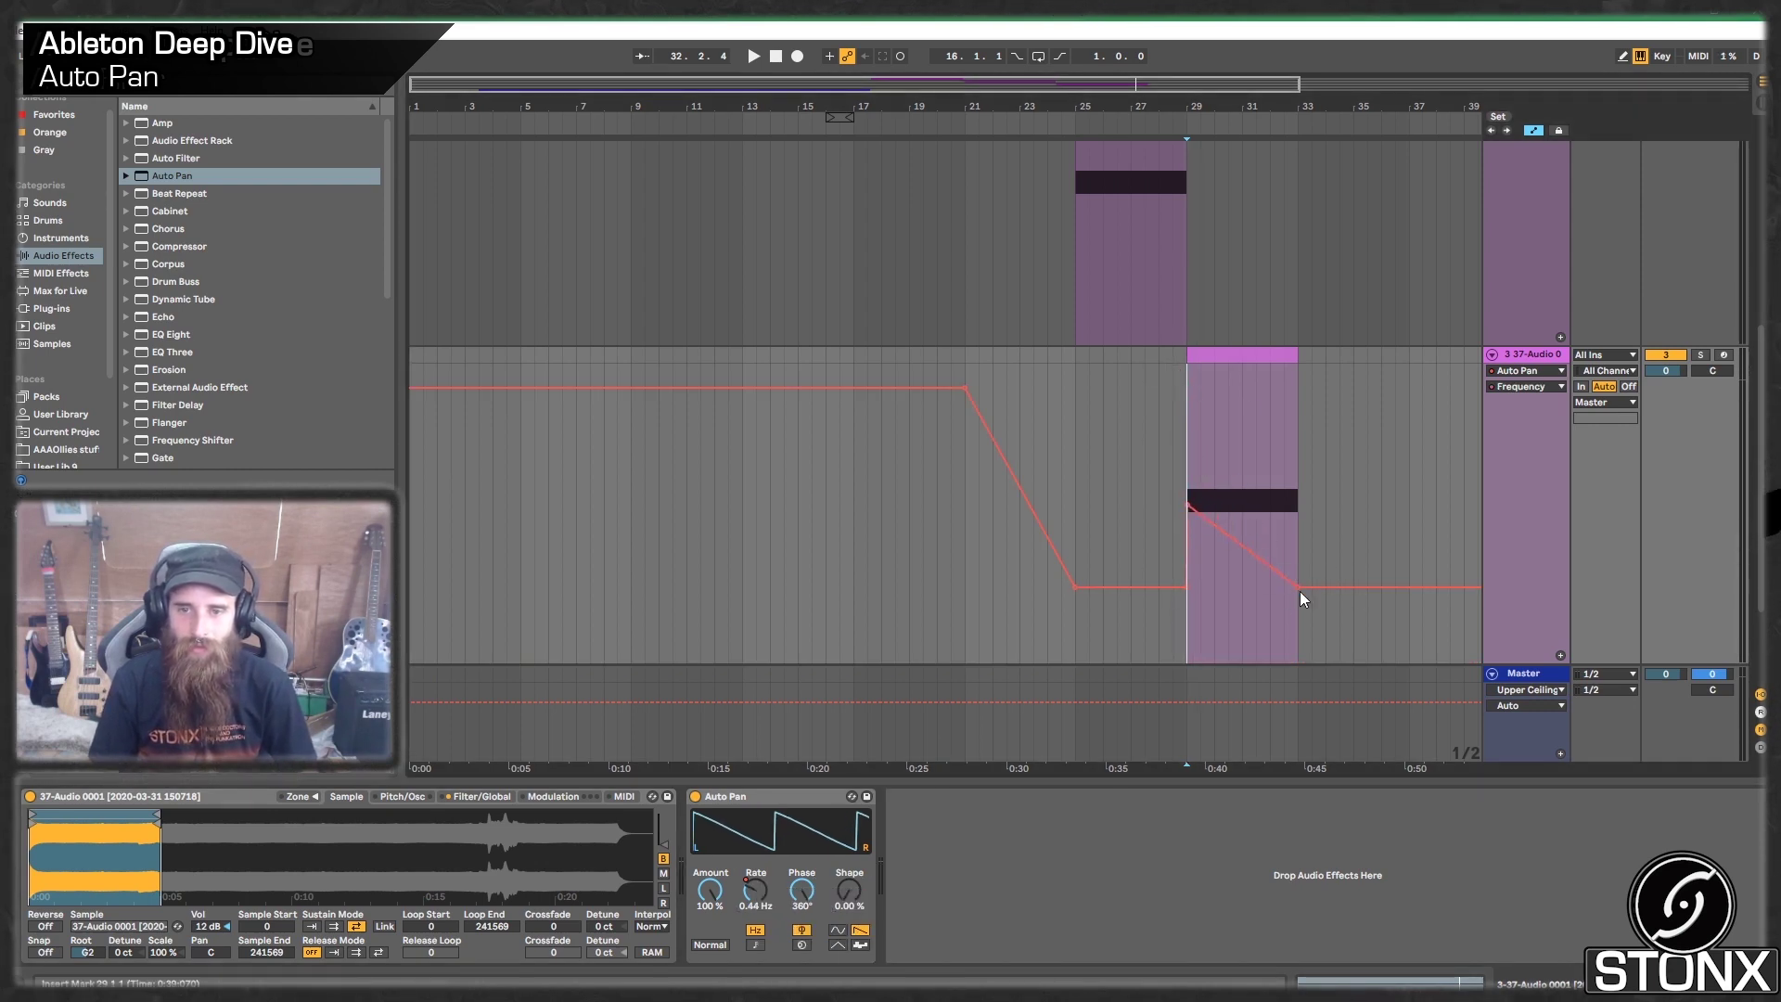
left_click_drag(1298, 588, 1303, 647)
key("space")
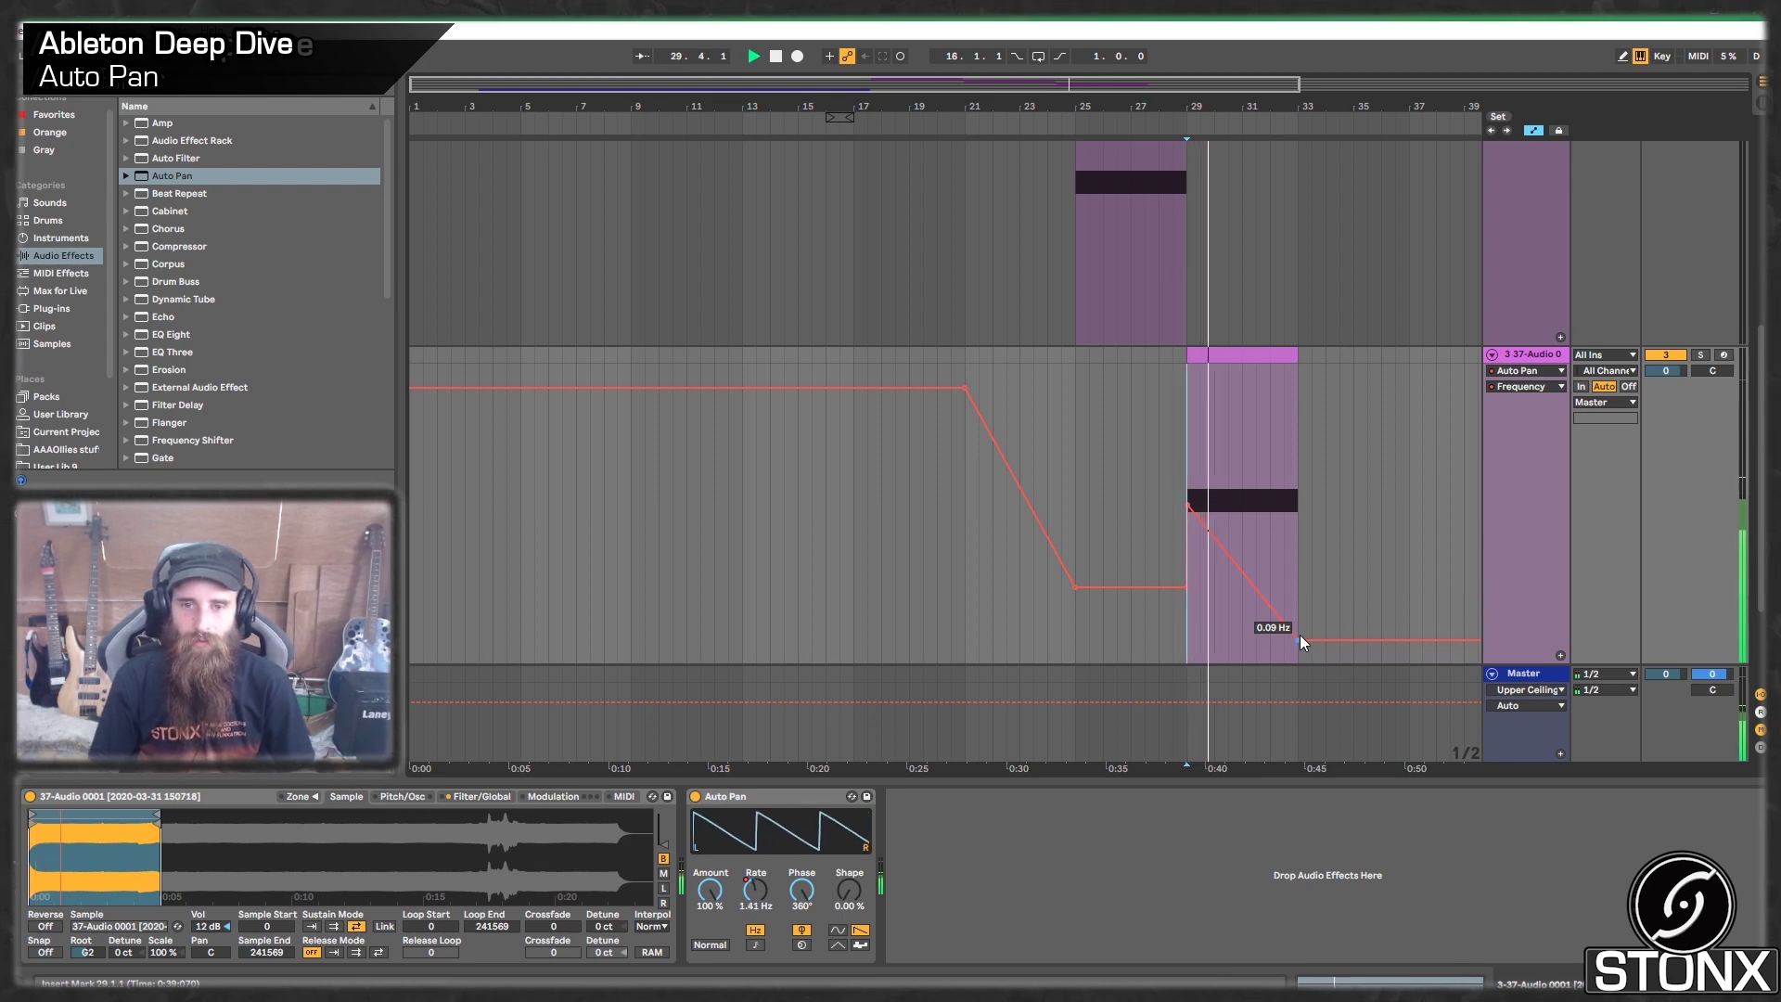
left_click_drag(1184, 505, 1183, 444)
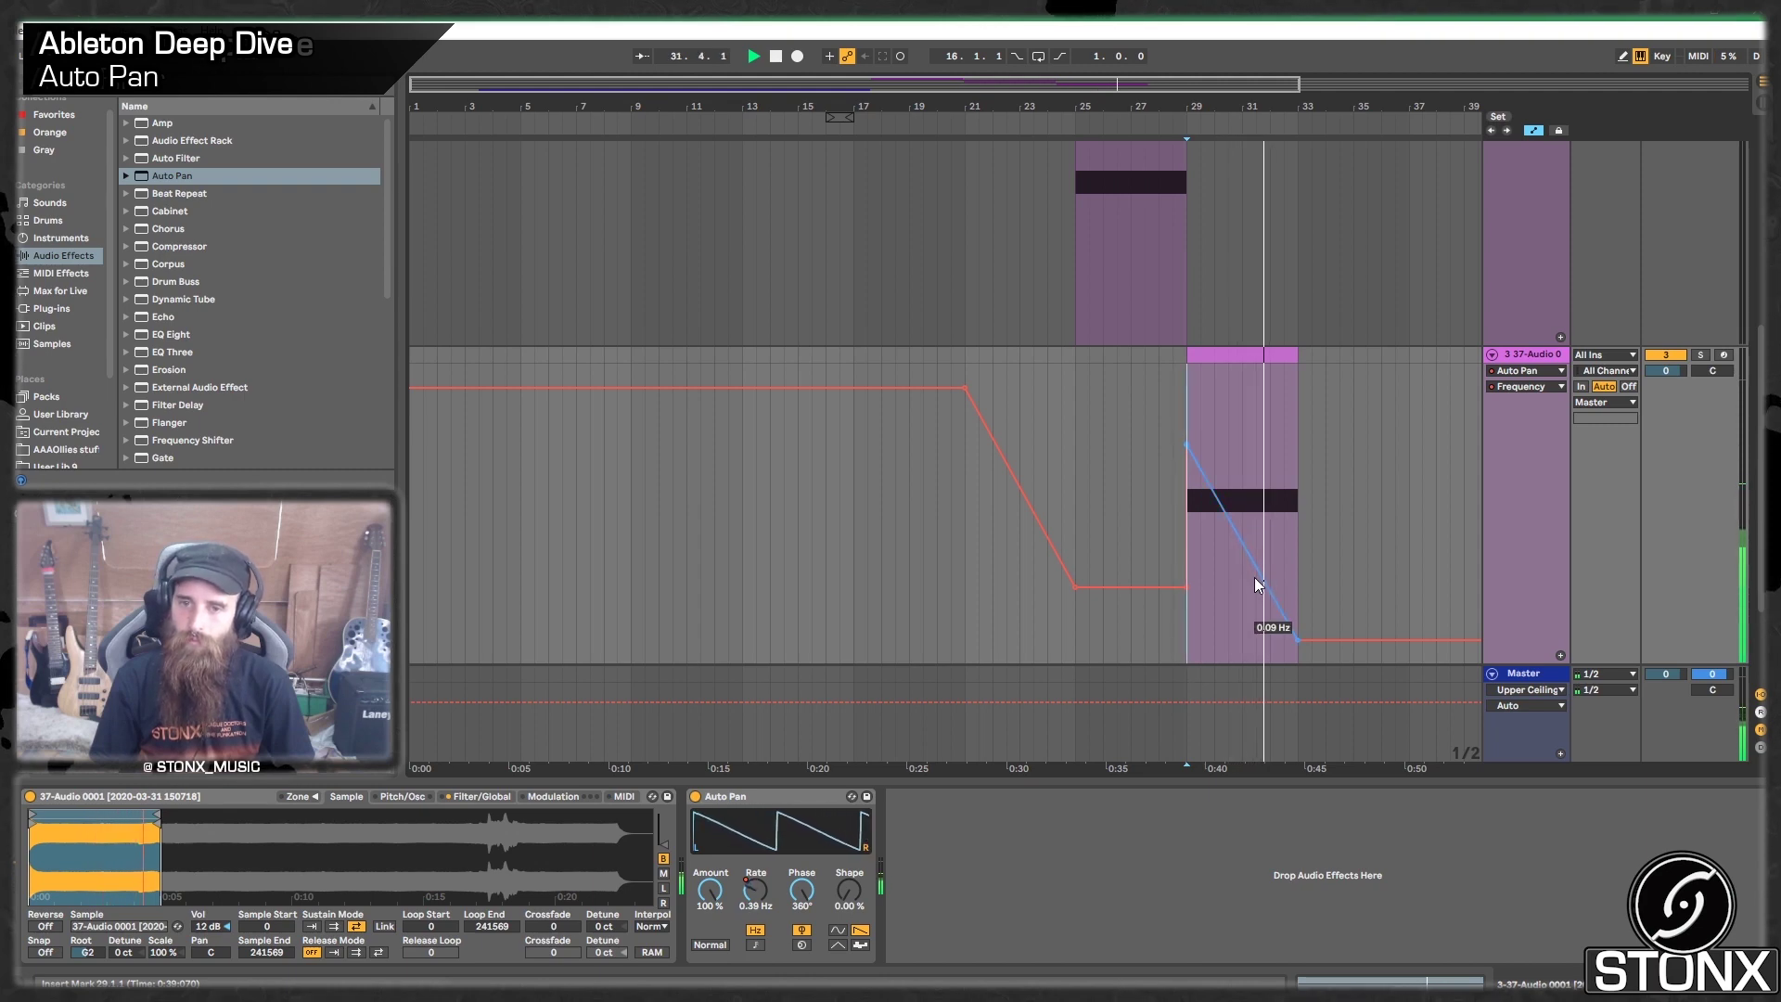
key("space")
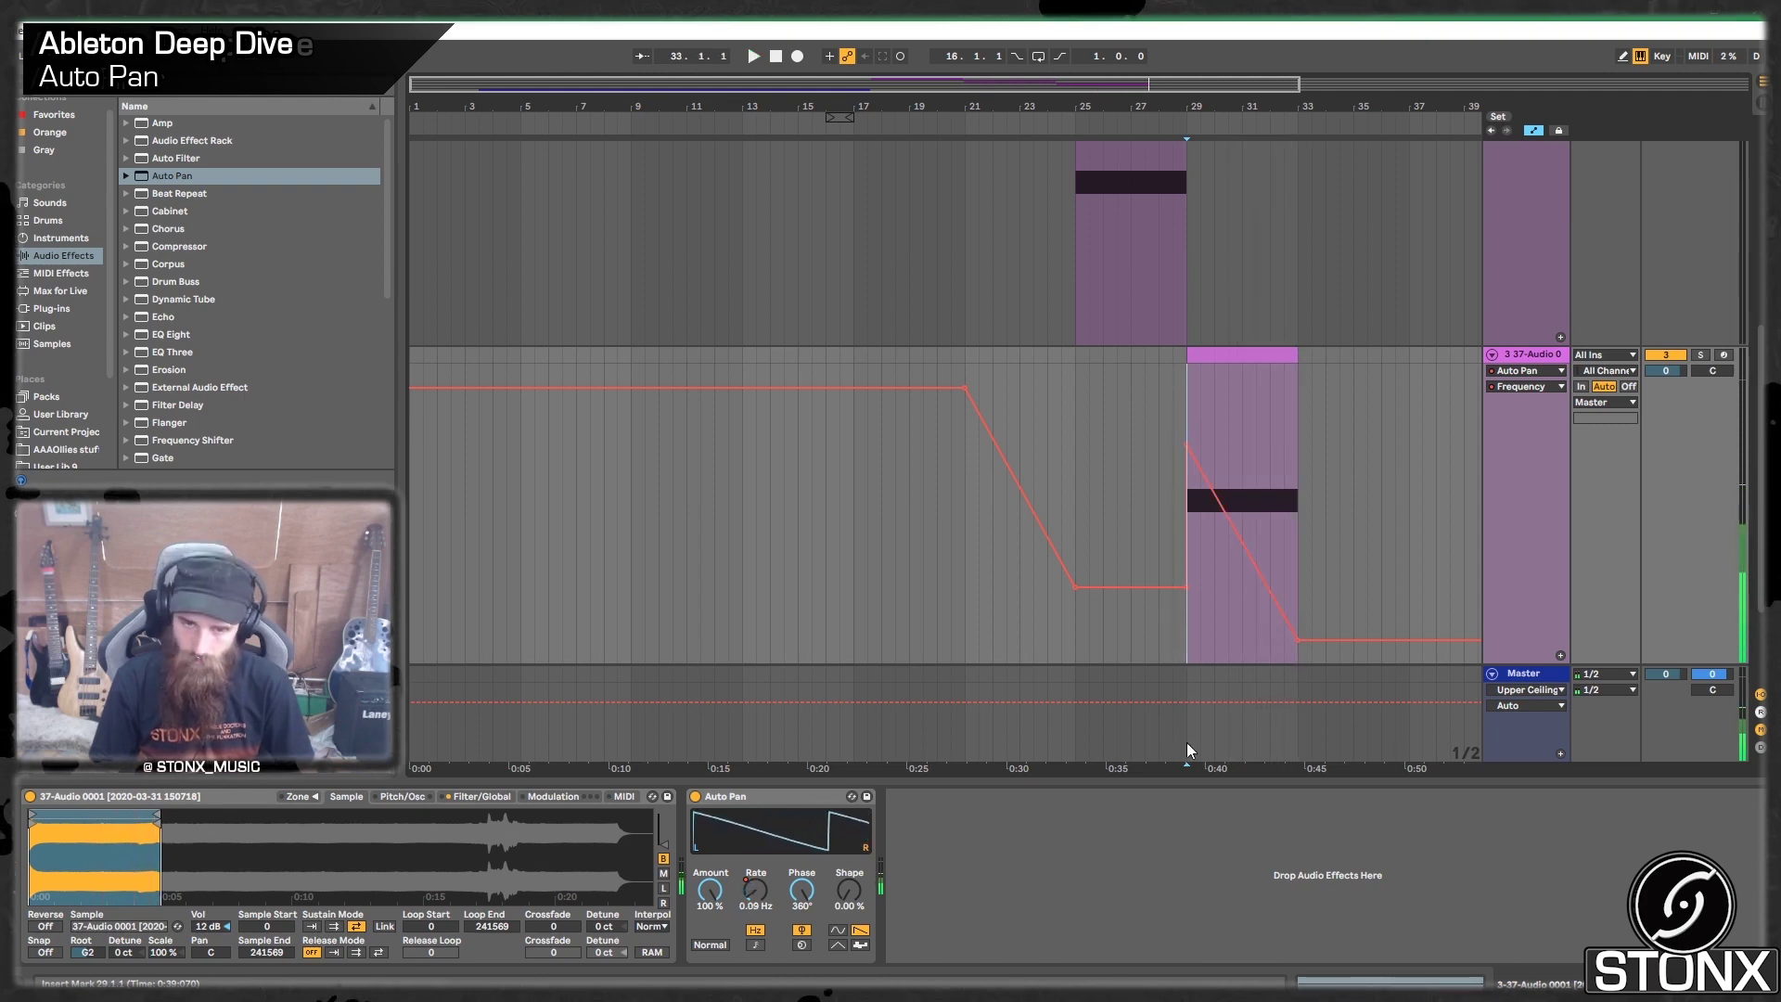
Step: Duplicate the third track and move the new track's clip to bar 33
right_click(1540, 356)
left_click(1577, 393)
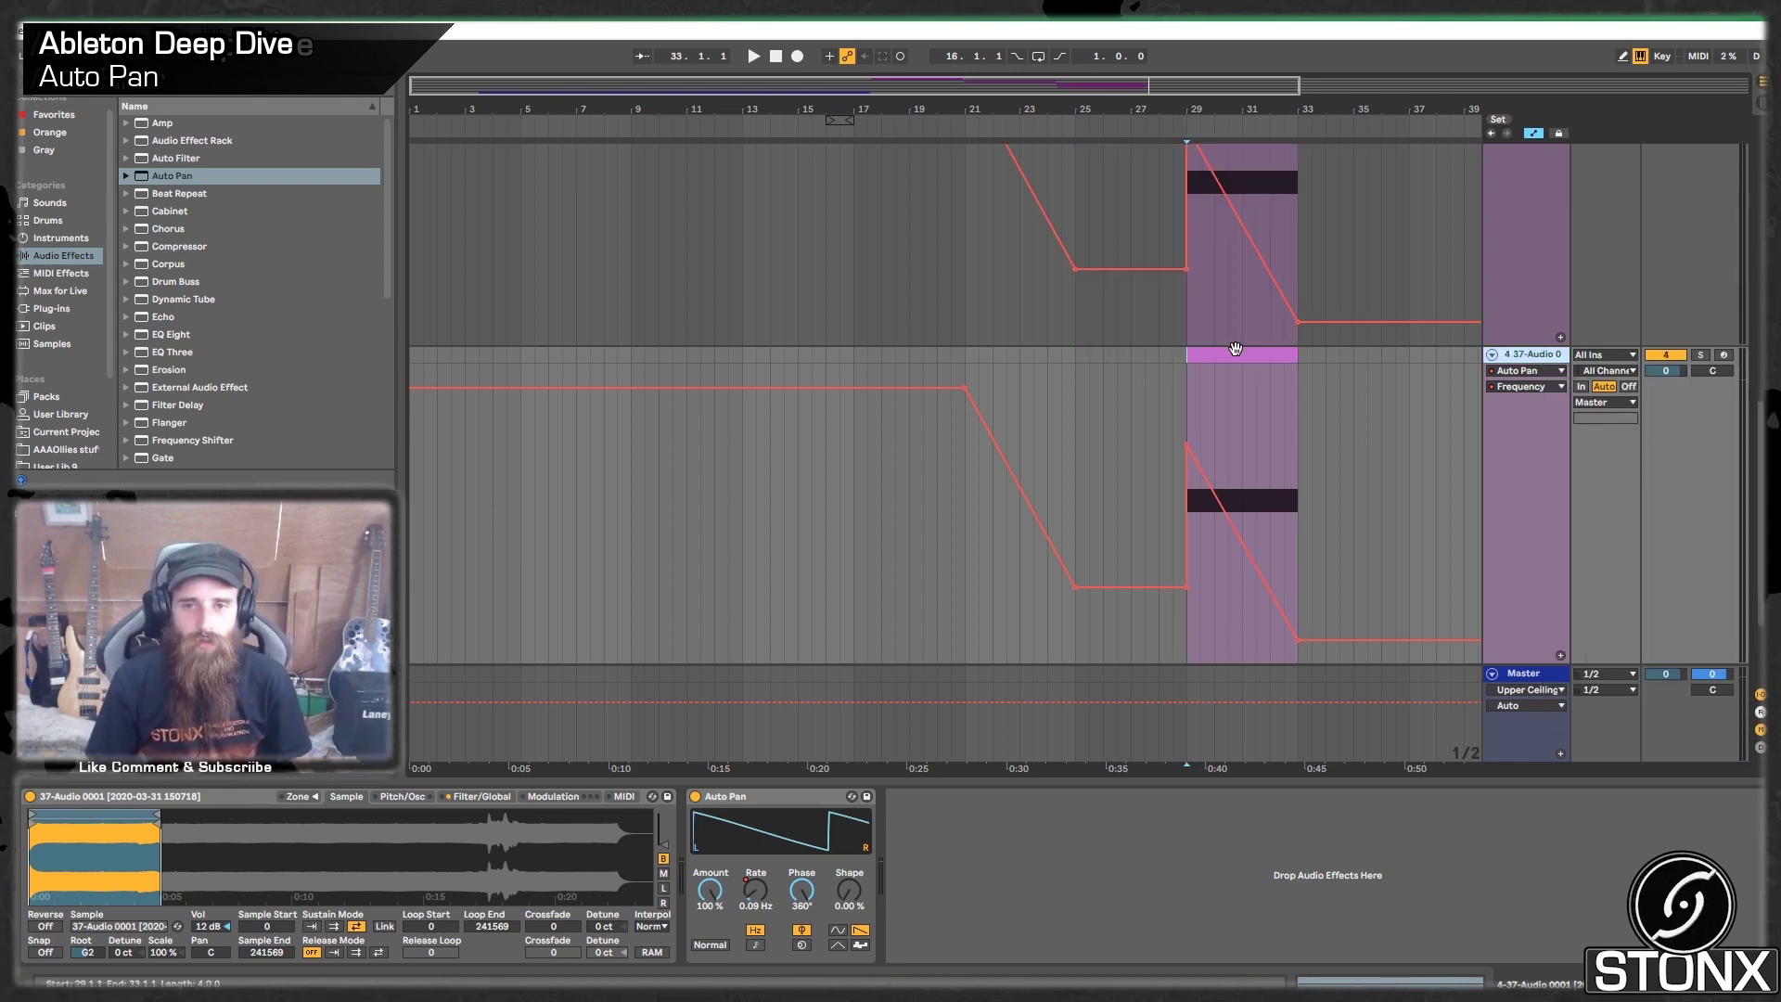
left_click_drag(1238, 355, 1349, 358)
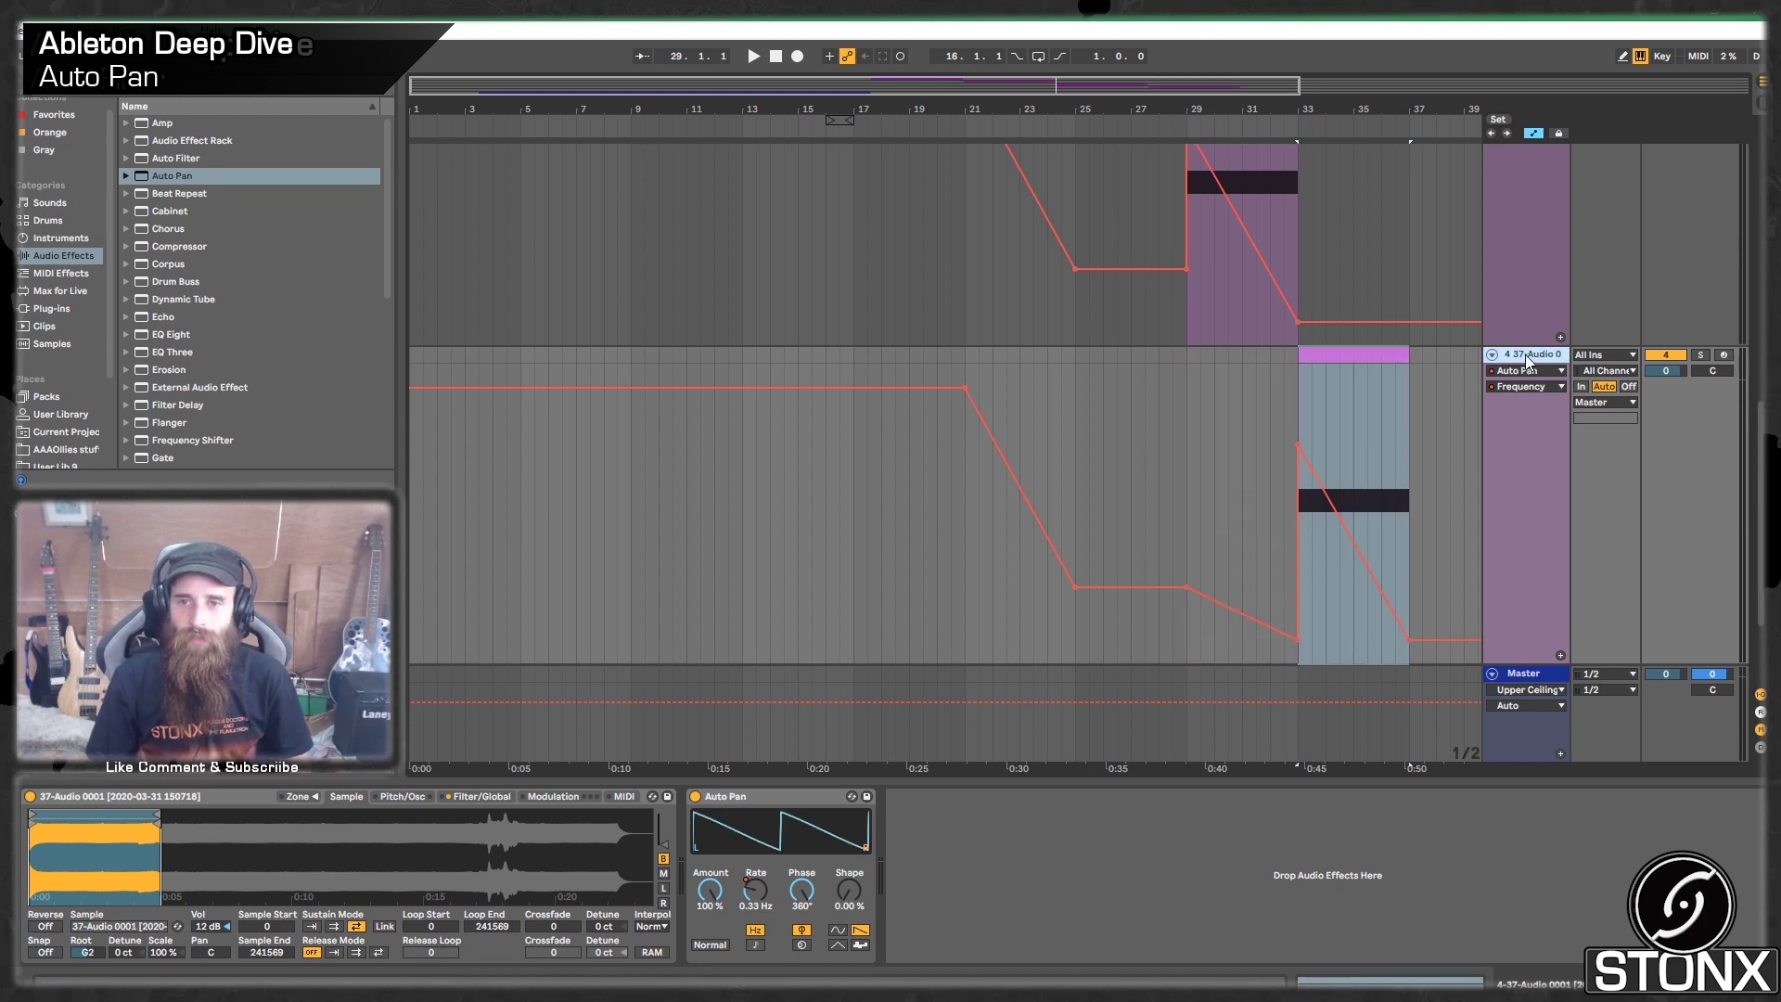
Step: Switch the fourth track's Auto Pan to Spin mode and set the rate to 59.3 Hz and spin to 13%
left_click(801, 944)
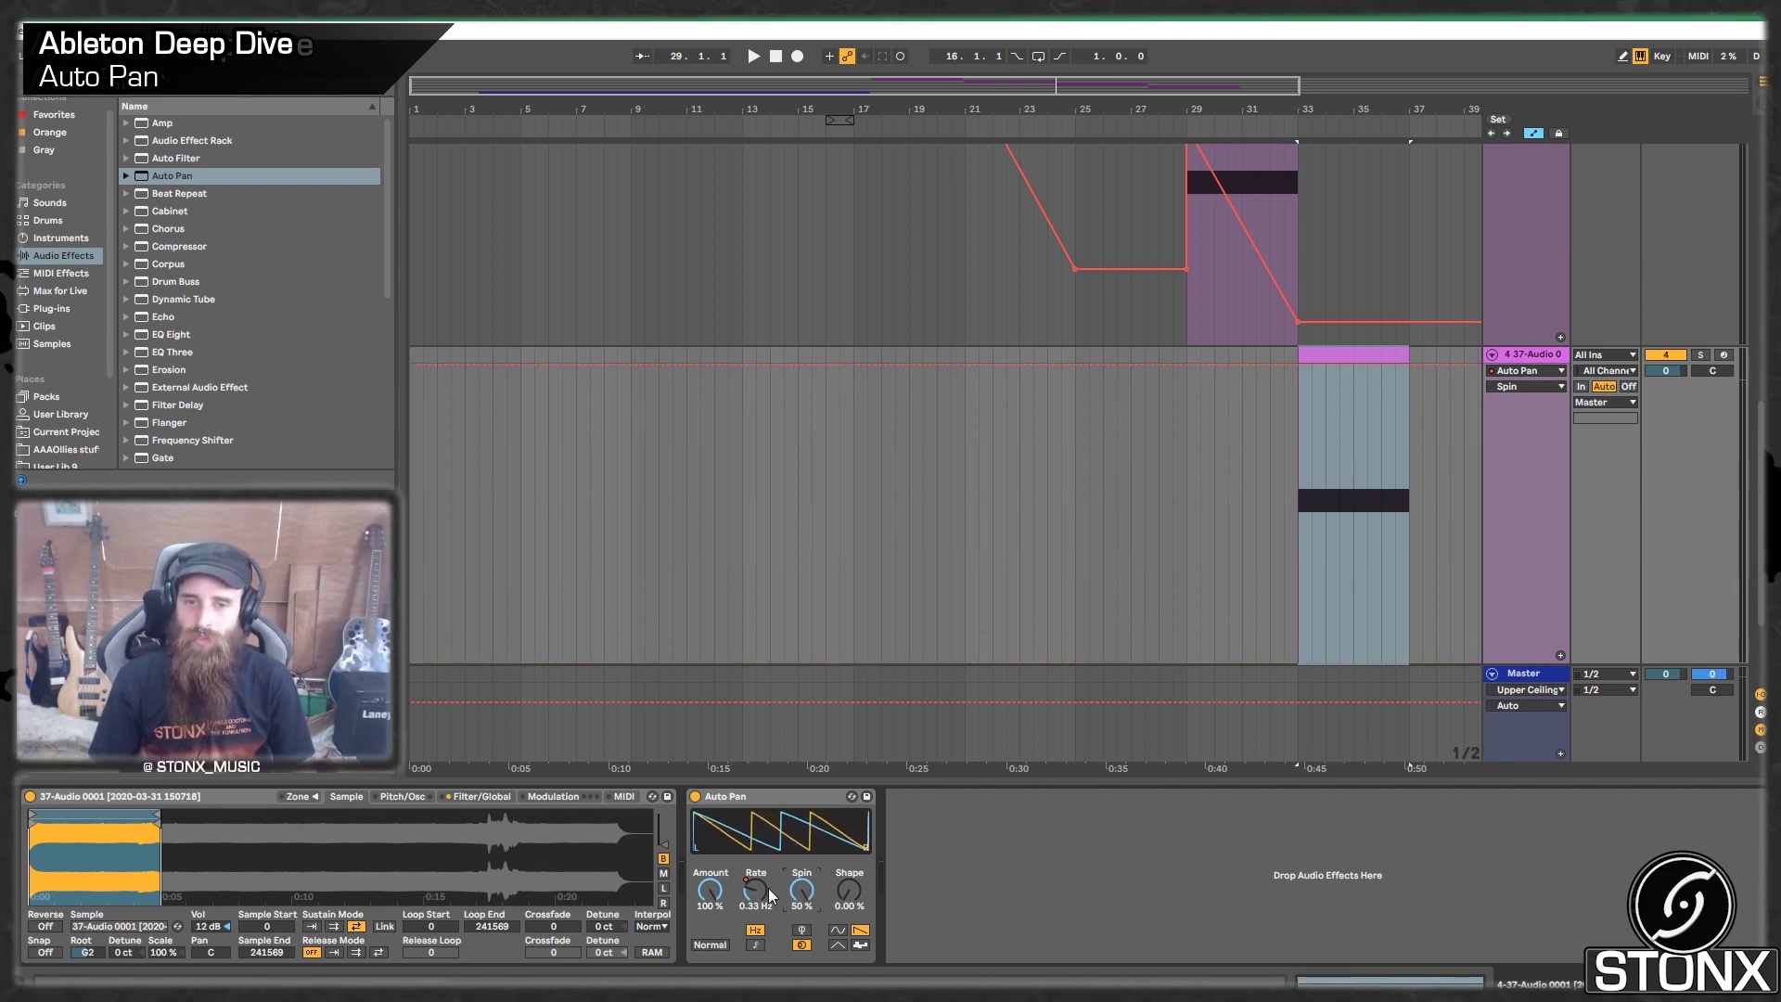
scroll(768, 895, "up", 10)
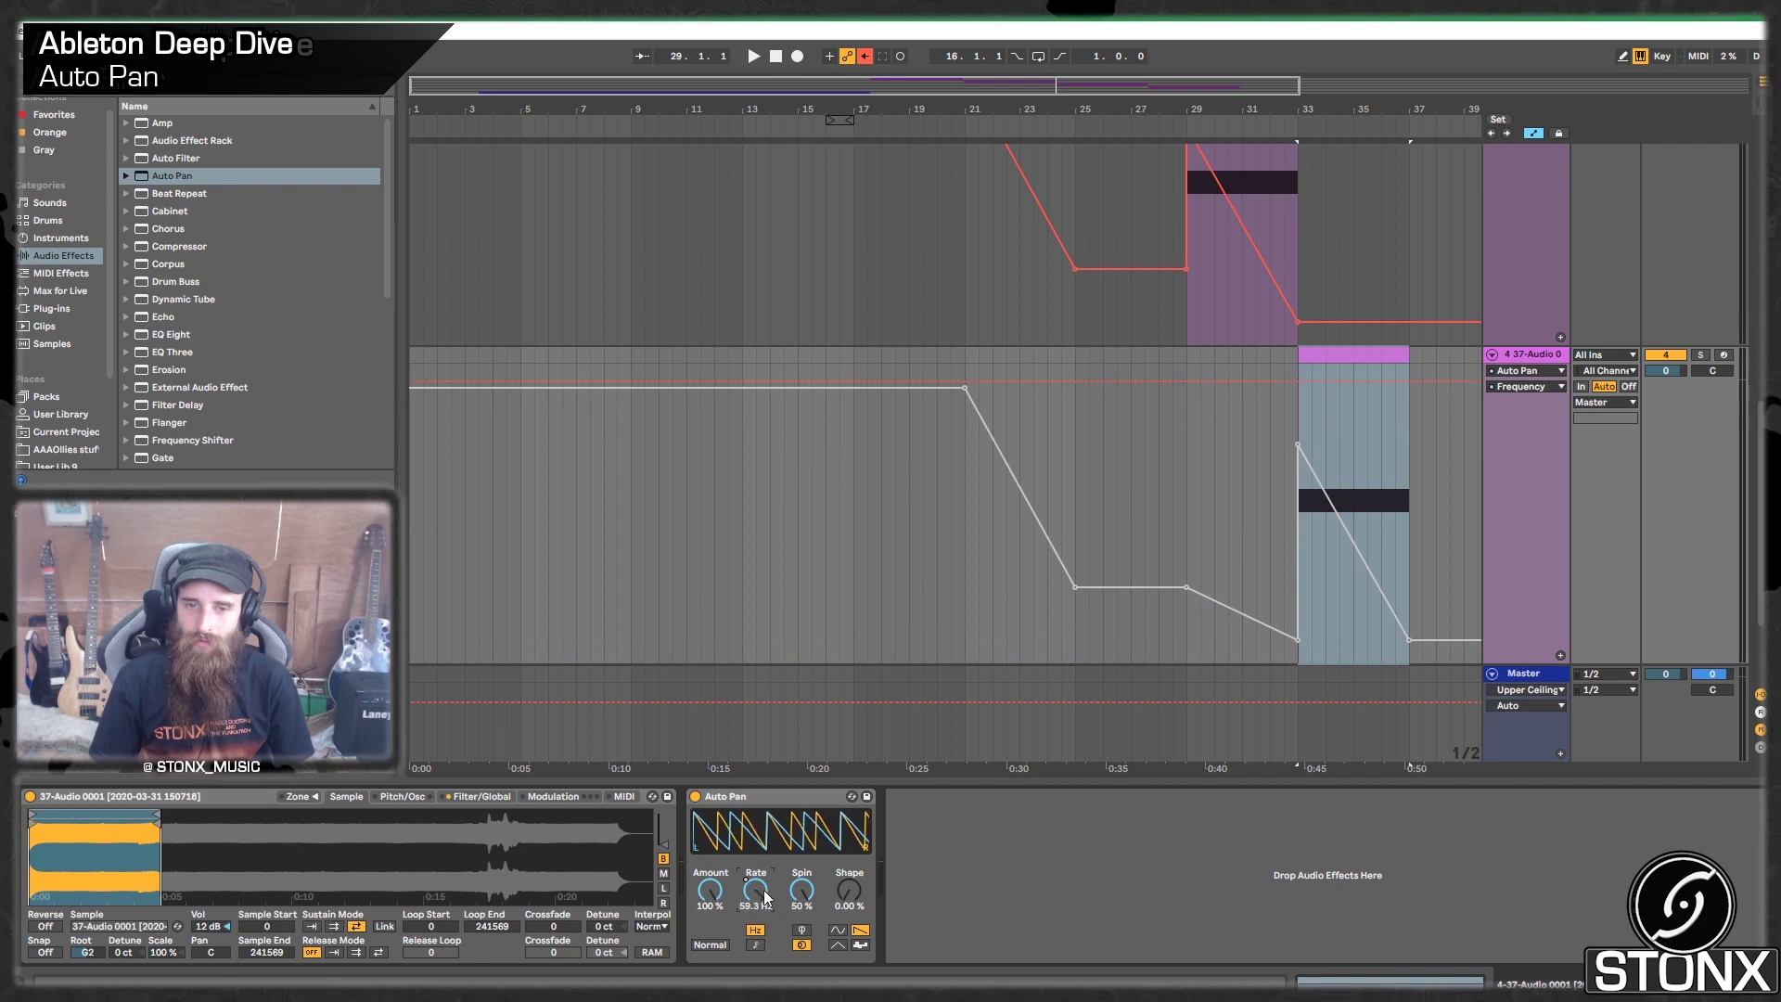
left_click_drag(801, 891, 802, 925)
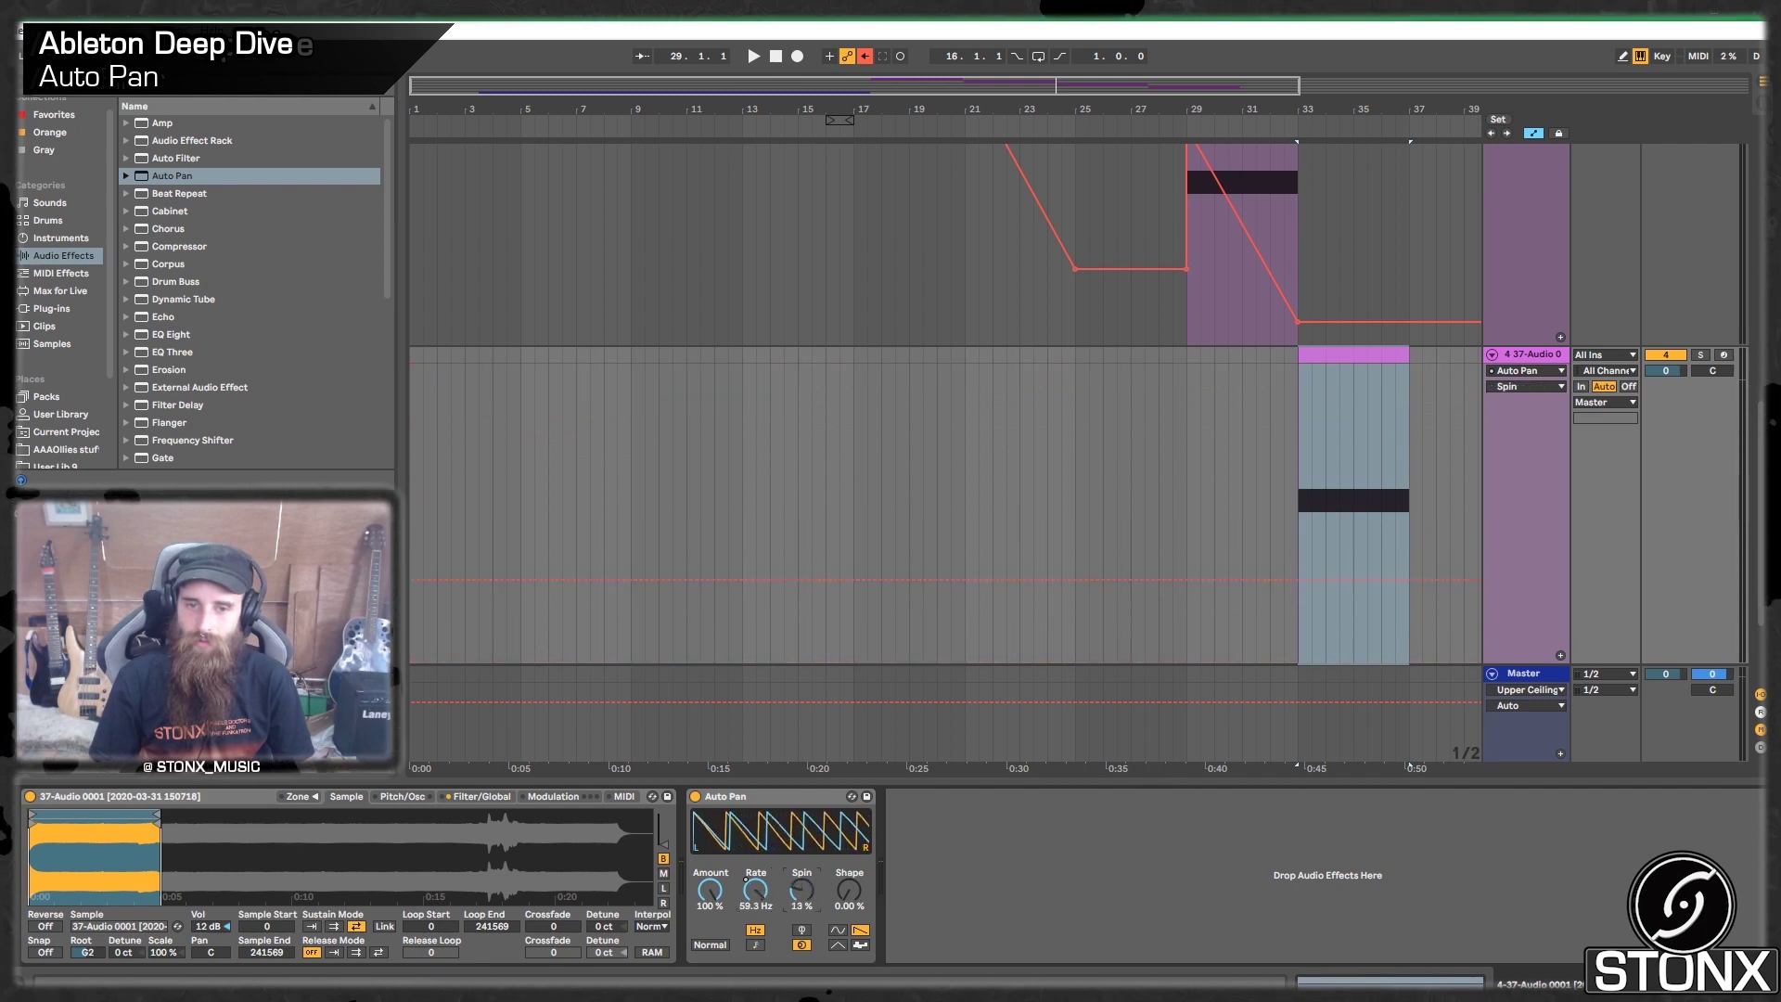
Step: Compare Auto Pan's Phase mode with Spin mode, ending in Spin mode with spin set to 33%
left_click(802, 930)
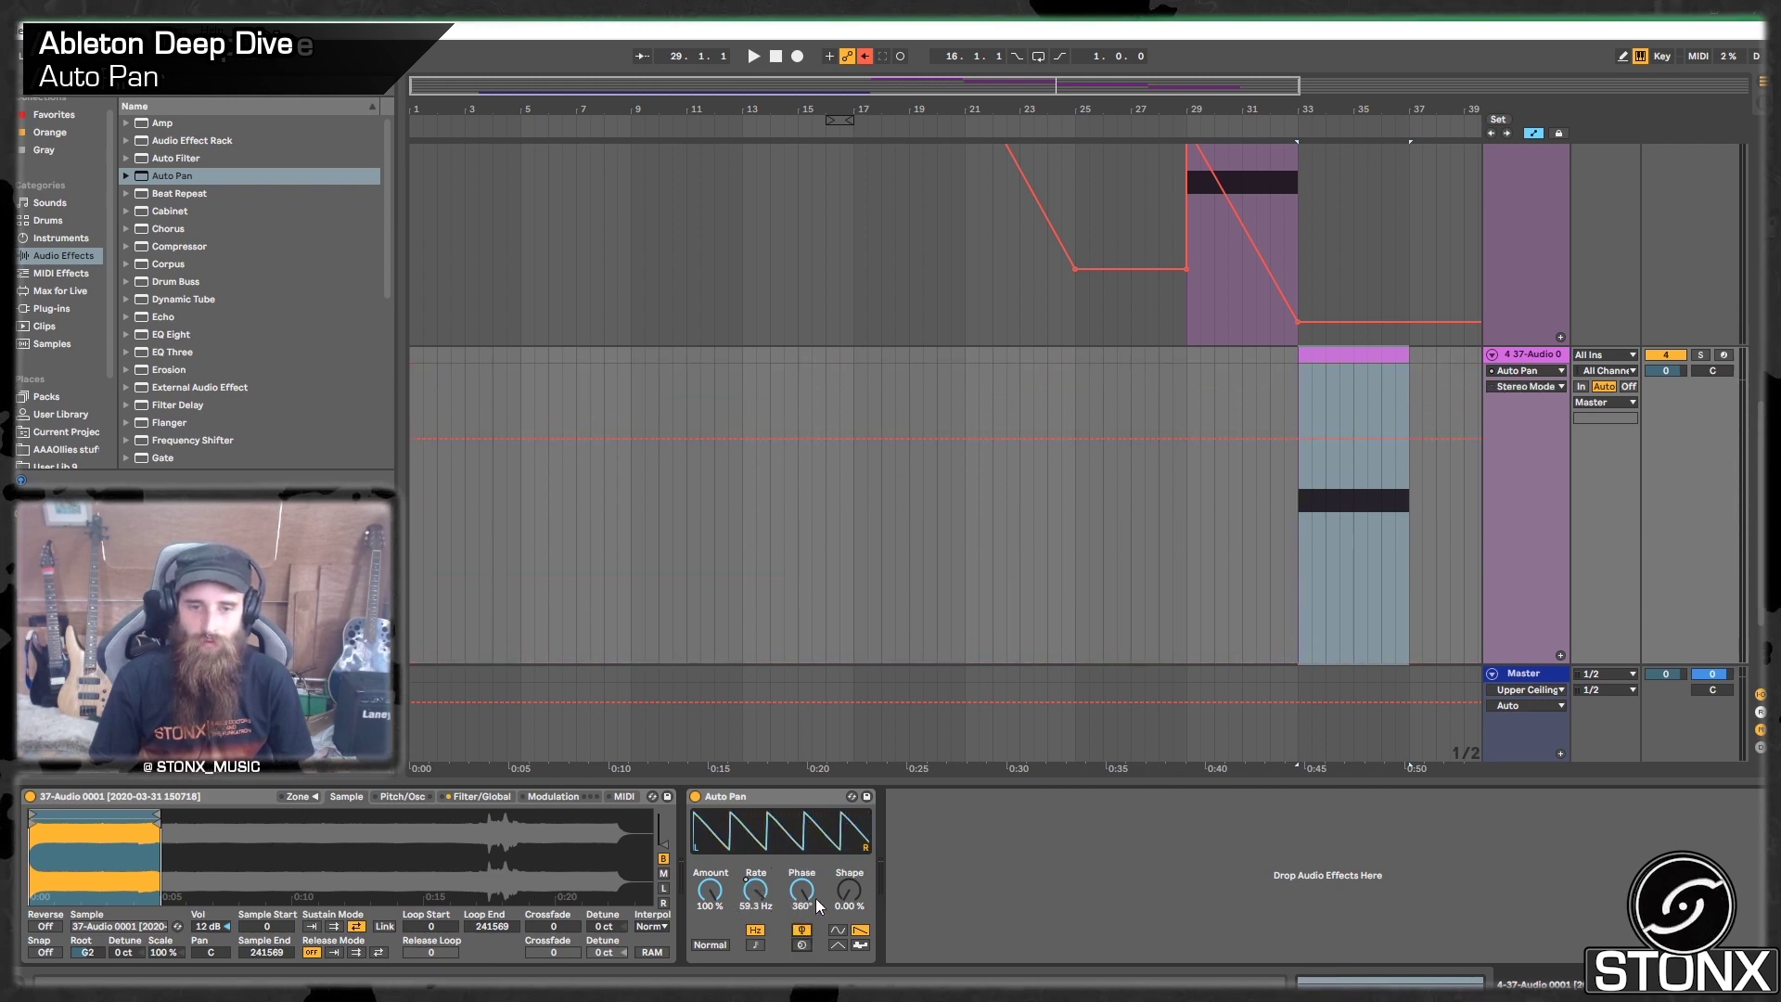
mouse_move(801, 891)
left_mouse_down()
mouse_move(801, 751)
mouse_move(802, 861)
left_mouse_up()
left_click(802, 944)
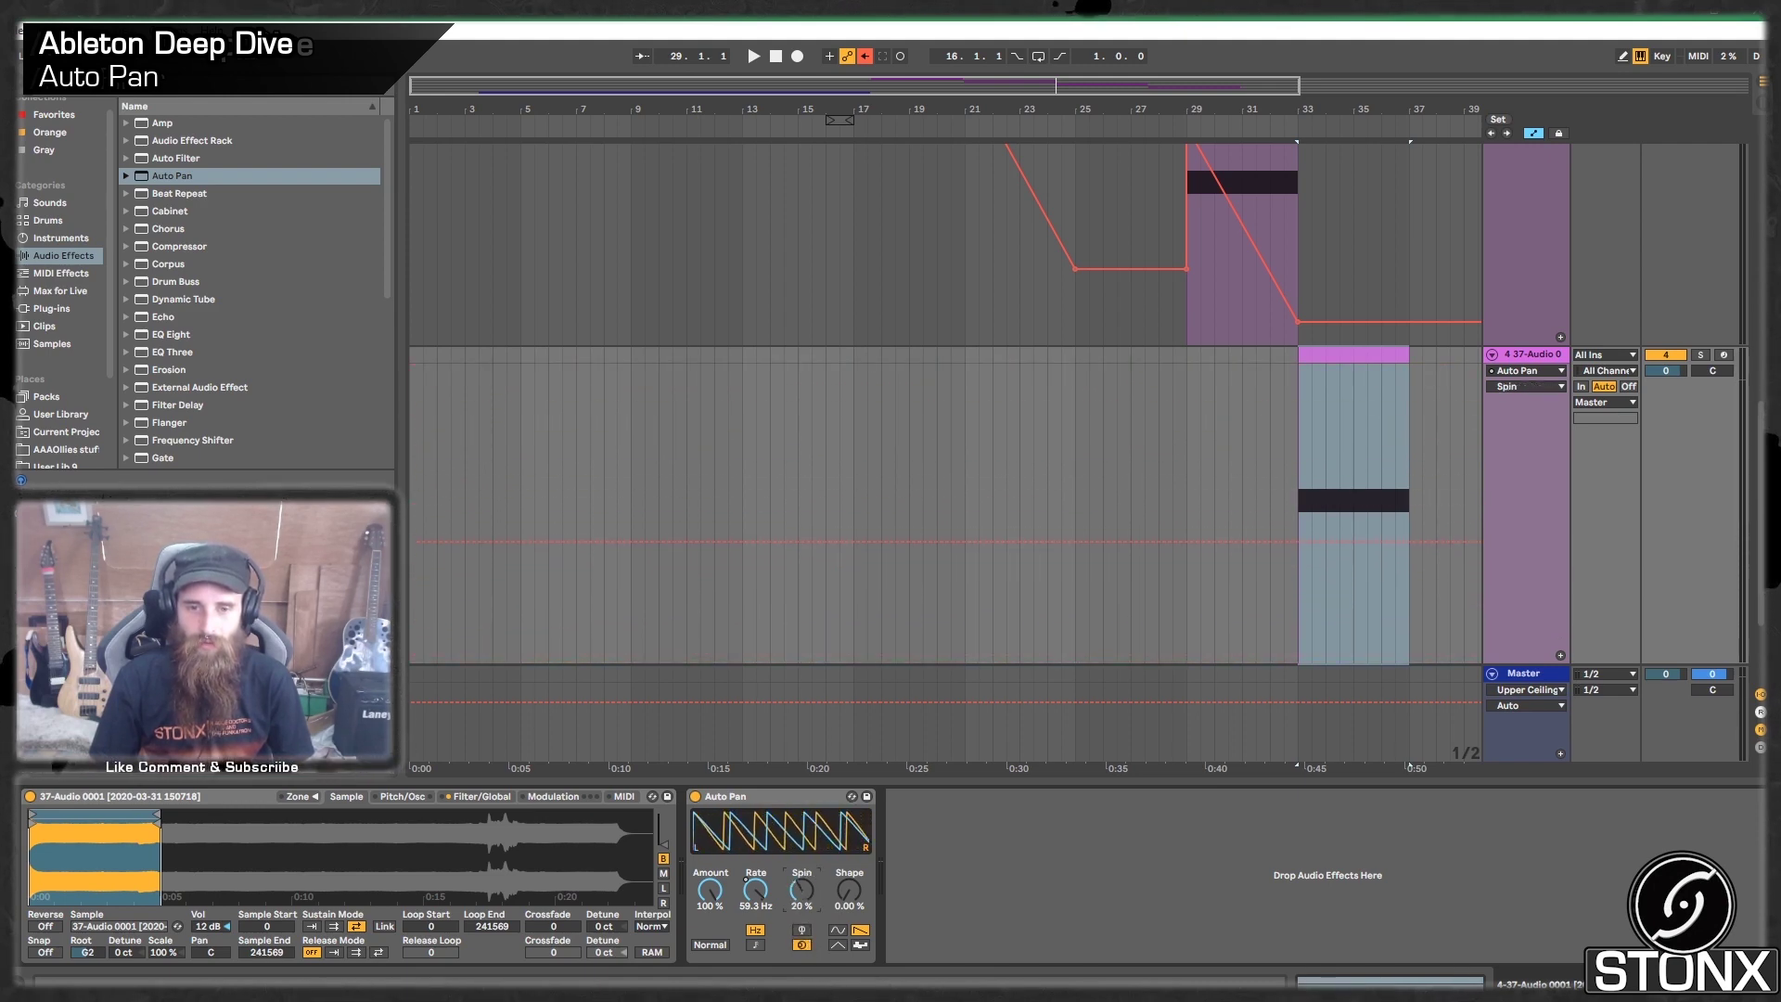
left_click_drag(802, 890, 801, 879)
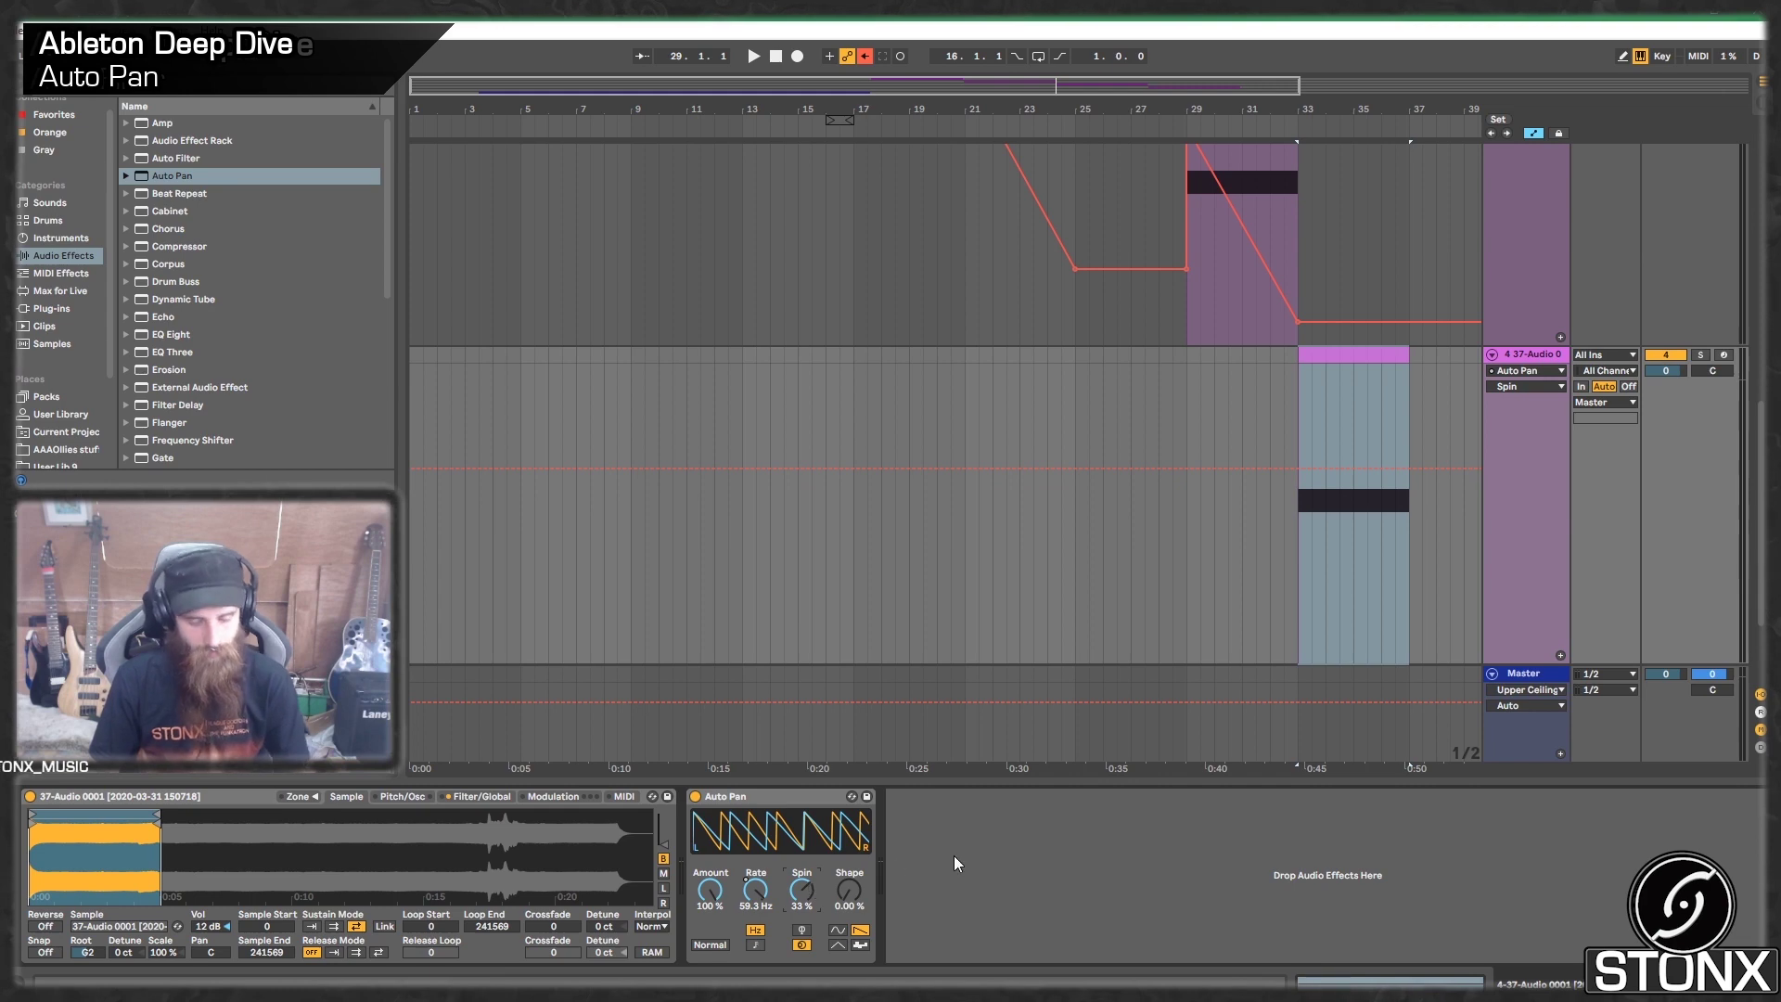
Step: Play the fourth track's clip from bar 33 while lowering the Auto Pan rate to 0.98 Hz
left_click(1361, 355)
key("space")
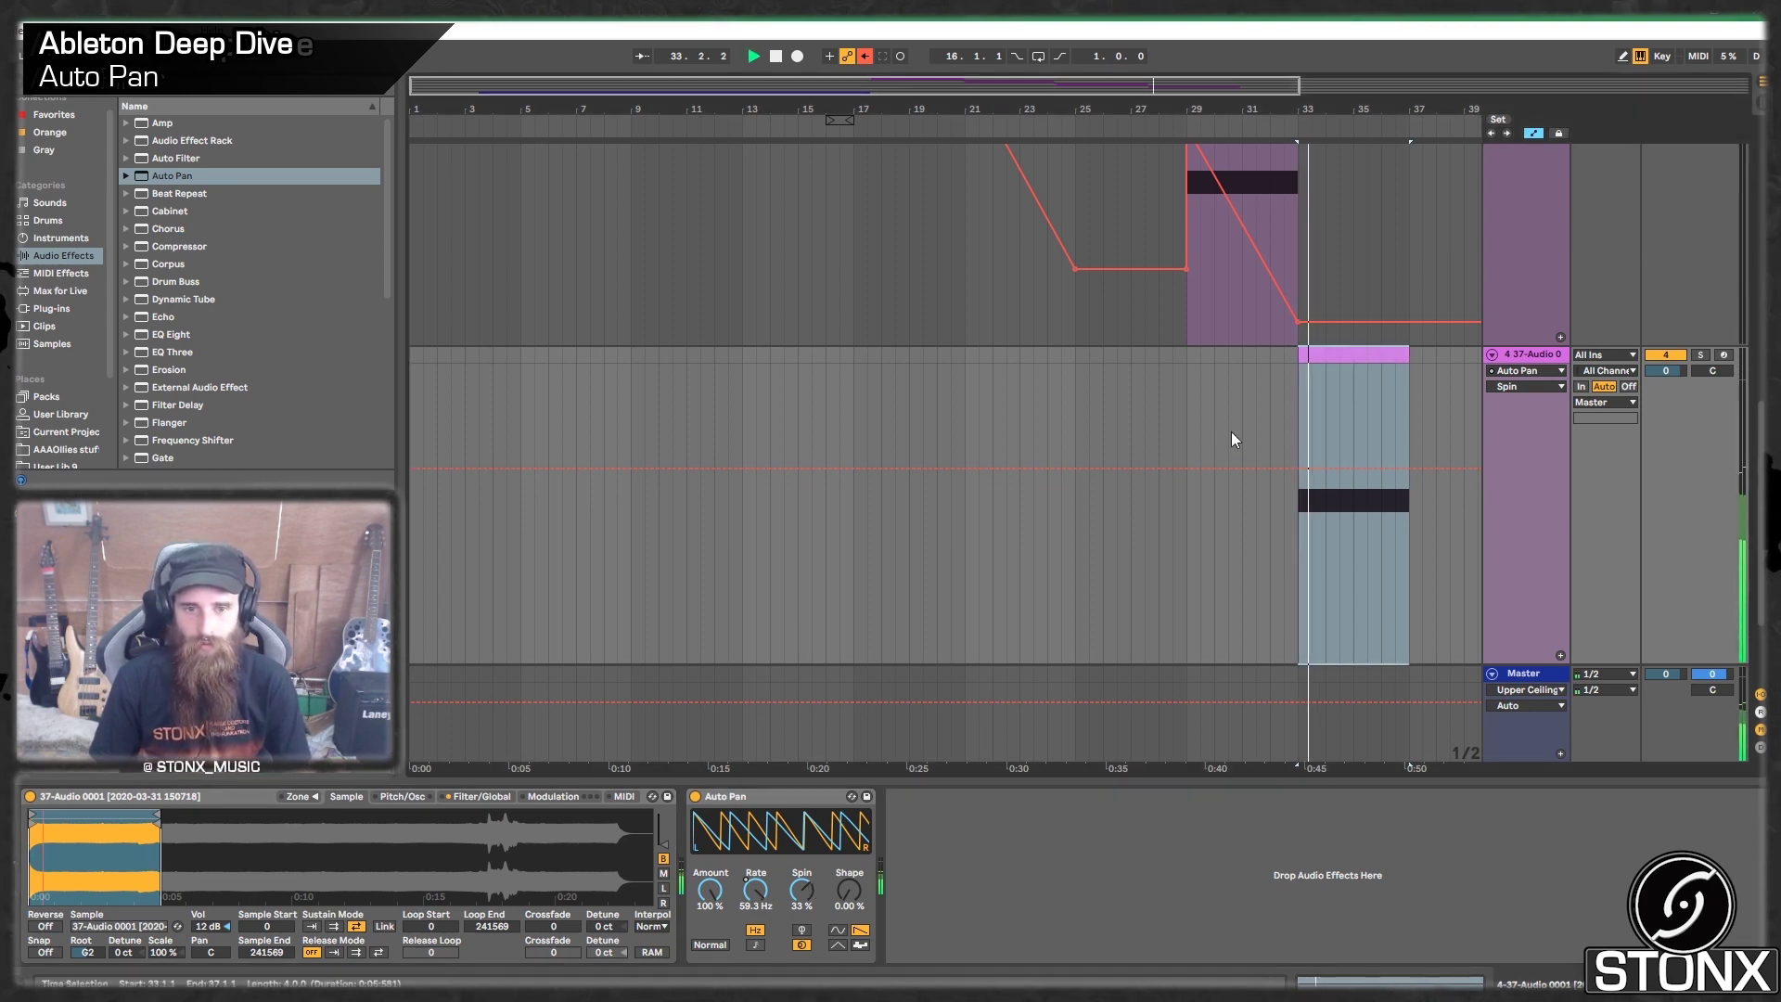
left_click_drag(755, 890, 755, 915)
key("space")
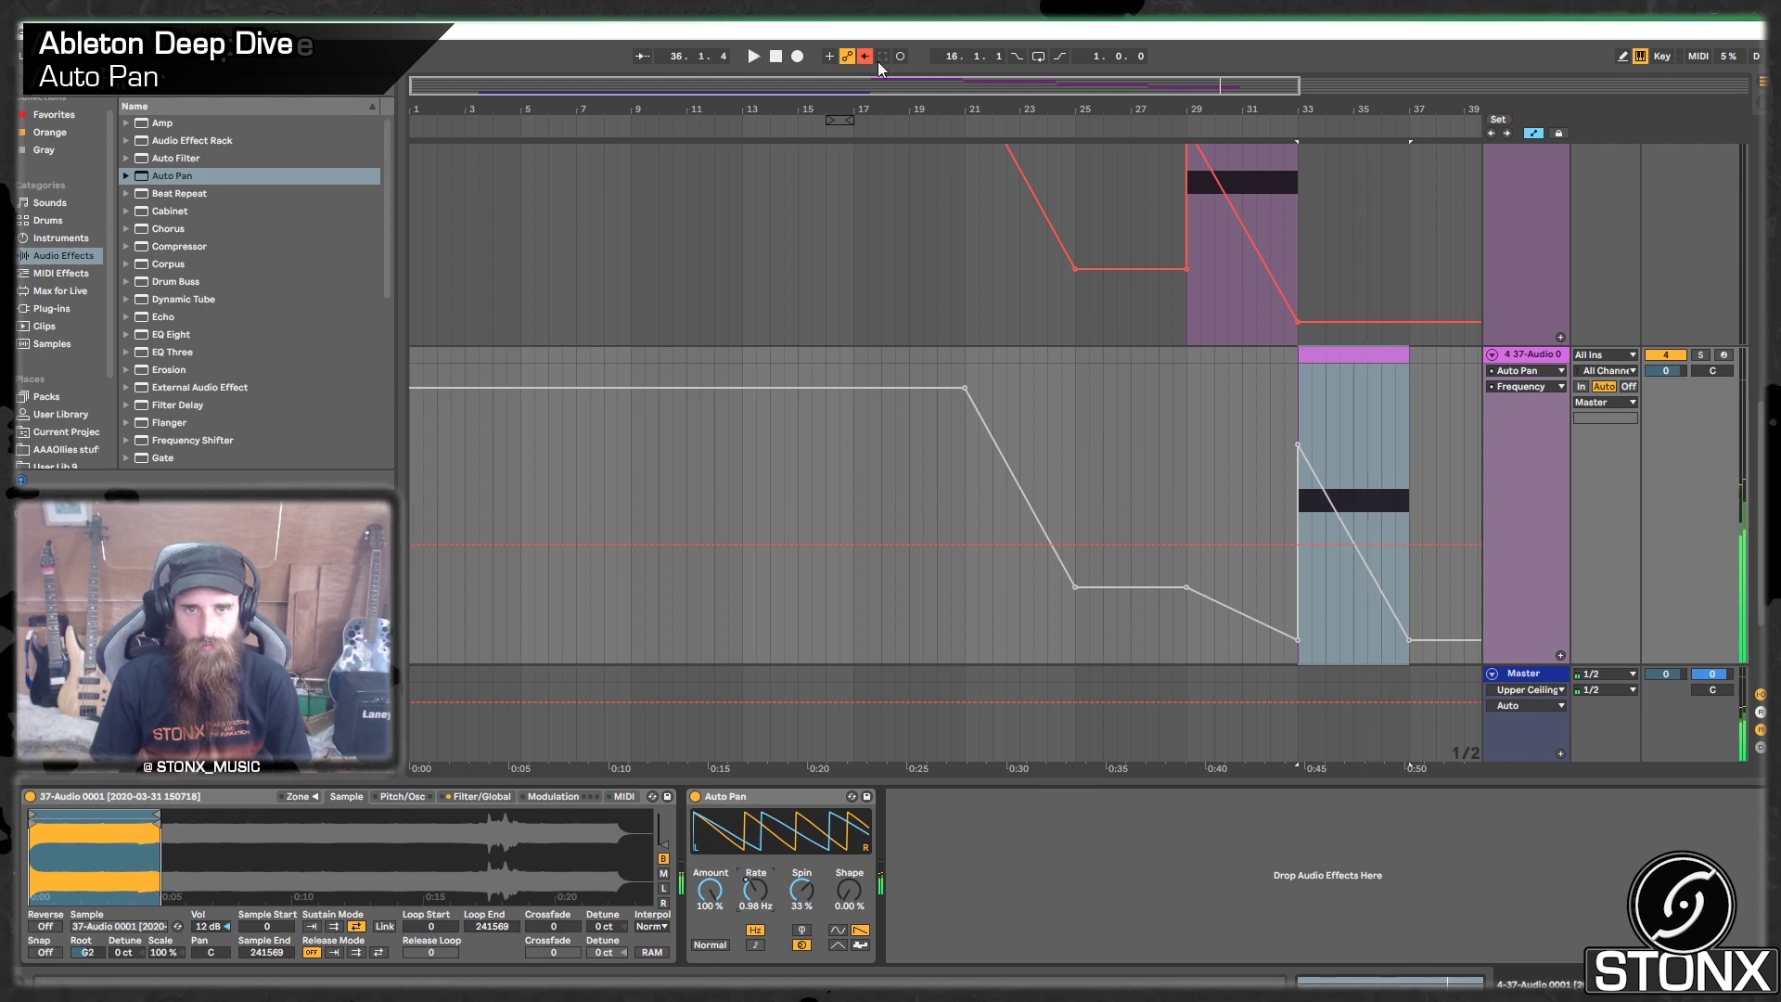
Step: Re-enable automation and delete the fourth track's Auto Pan rate automation
left_click(866, 57)
left_click_drag(1256, 456, 1439, 586)
key("Delete")
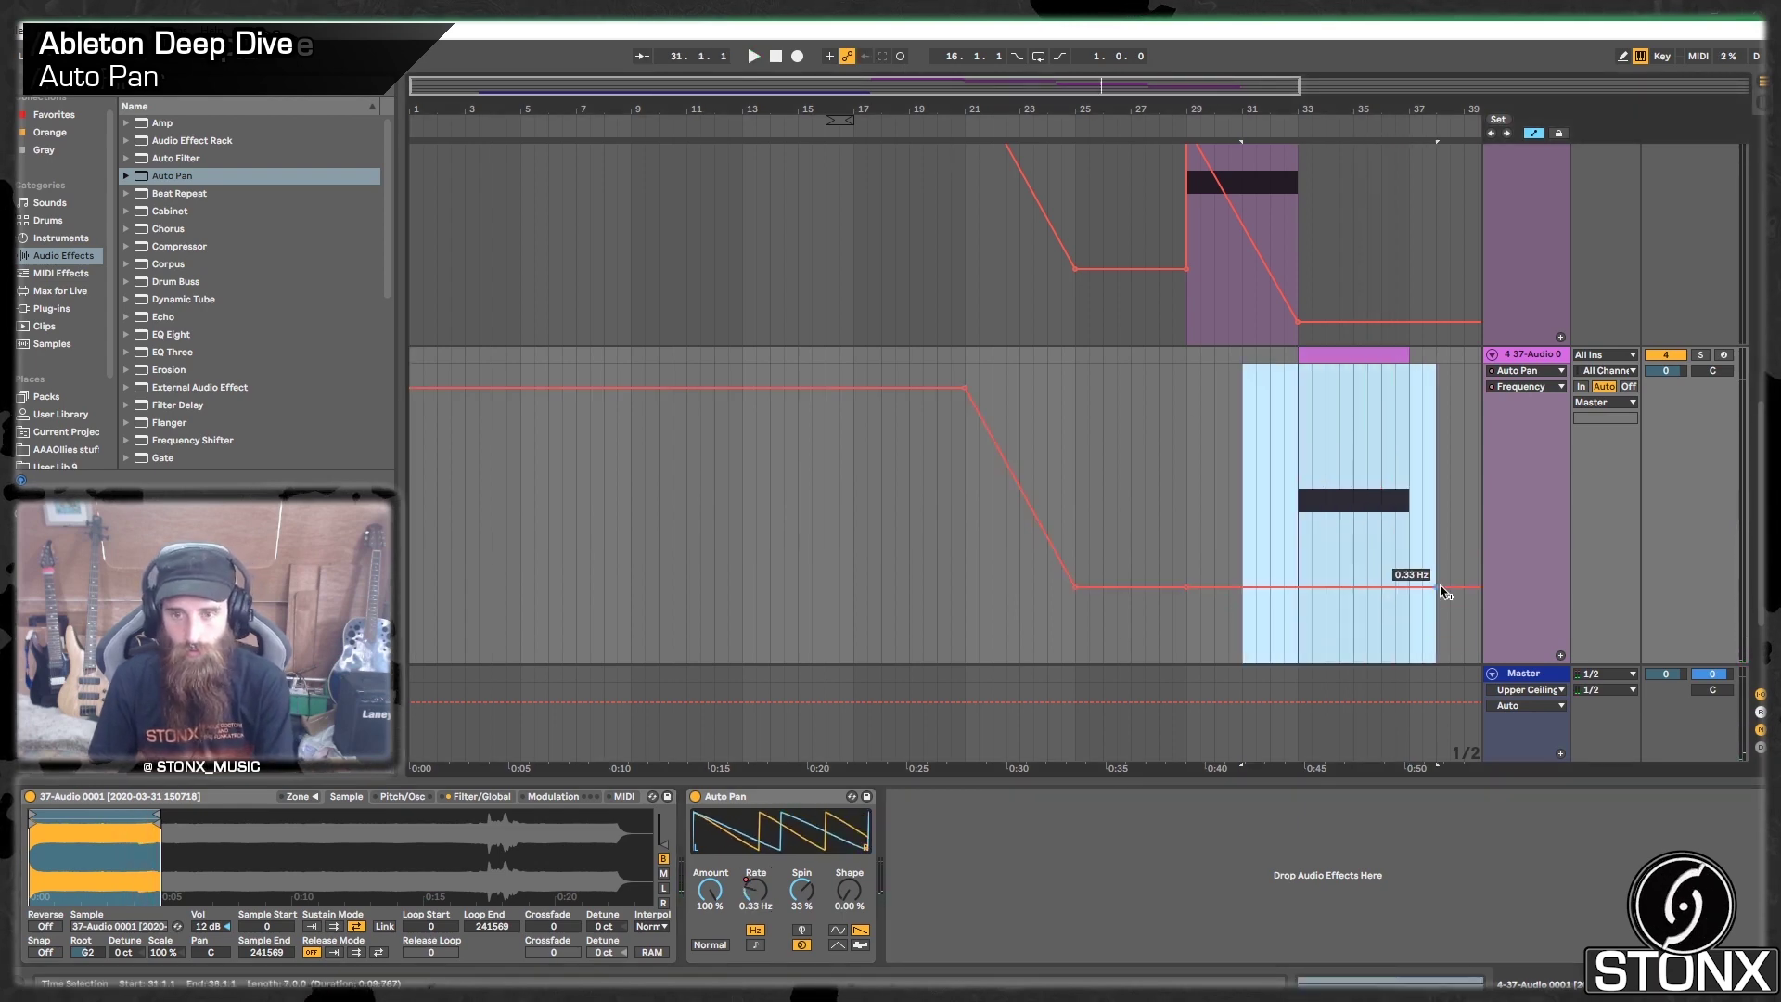
right_click(755, 891)
left_click(825, 853)
Step: Play the fourth track's clip while adjusting Auto Pan to a rate of 10.6 Hz and a spin of 21%
key("space")
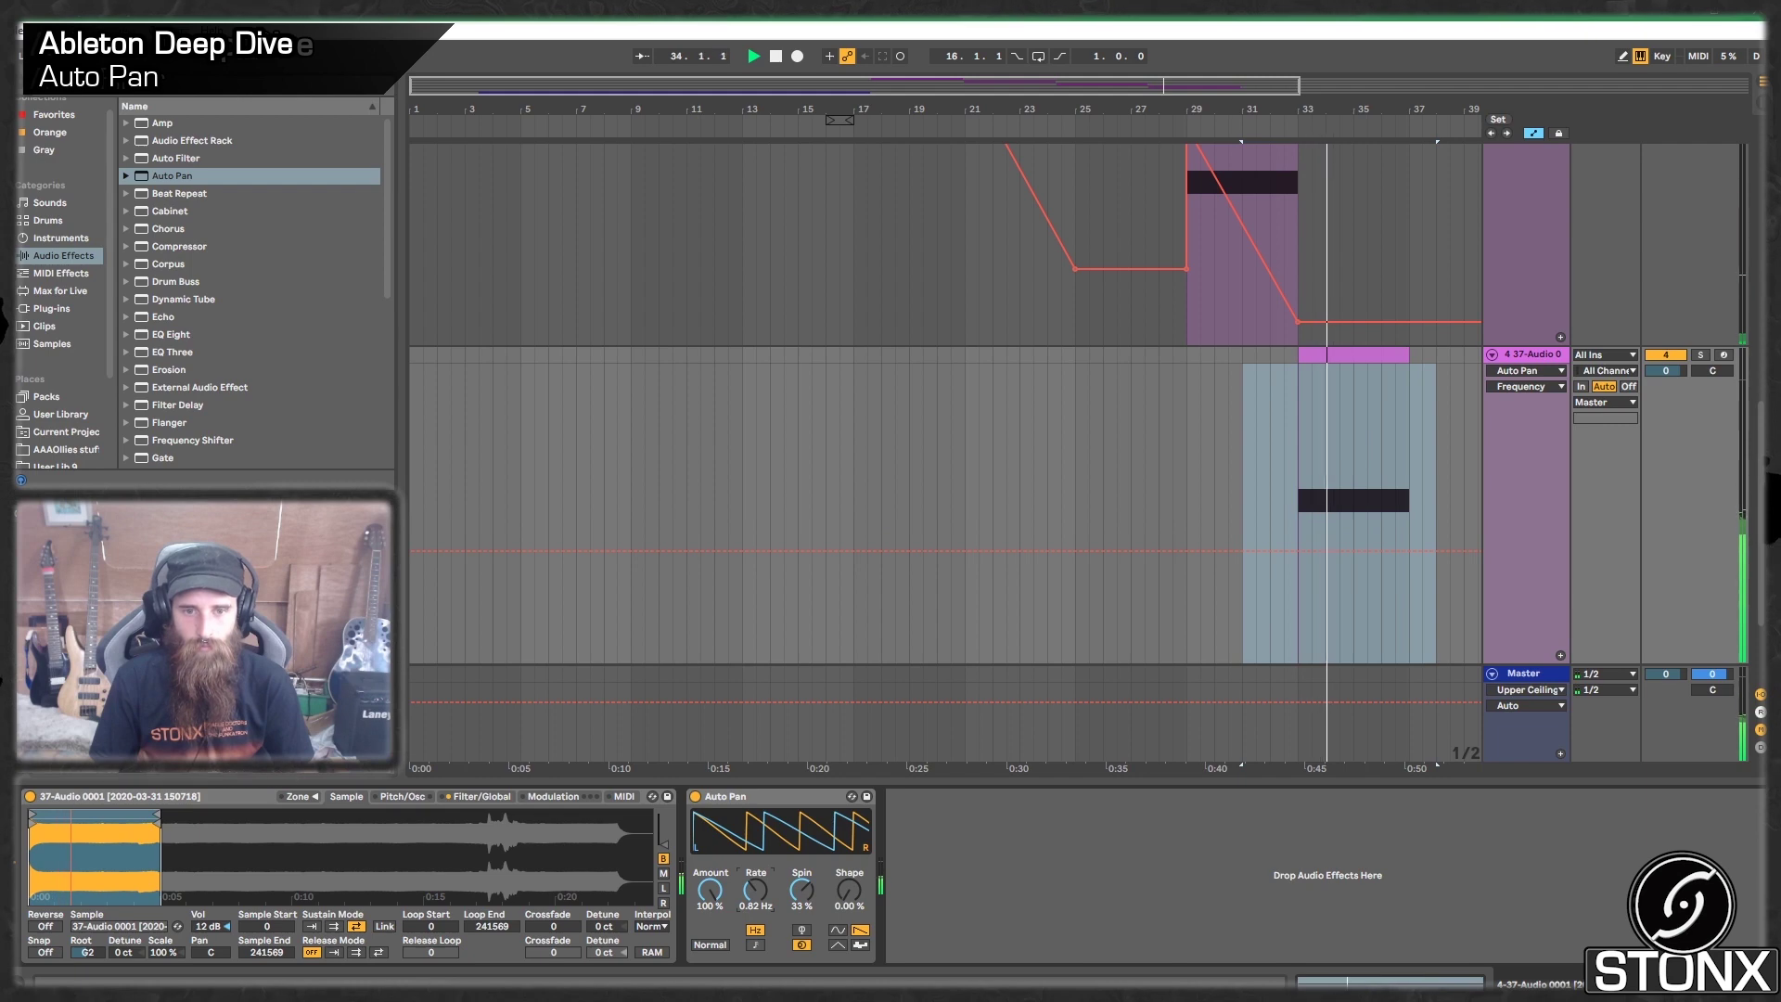
left_click_drag(802, 891, 755, 858)
key("space")
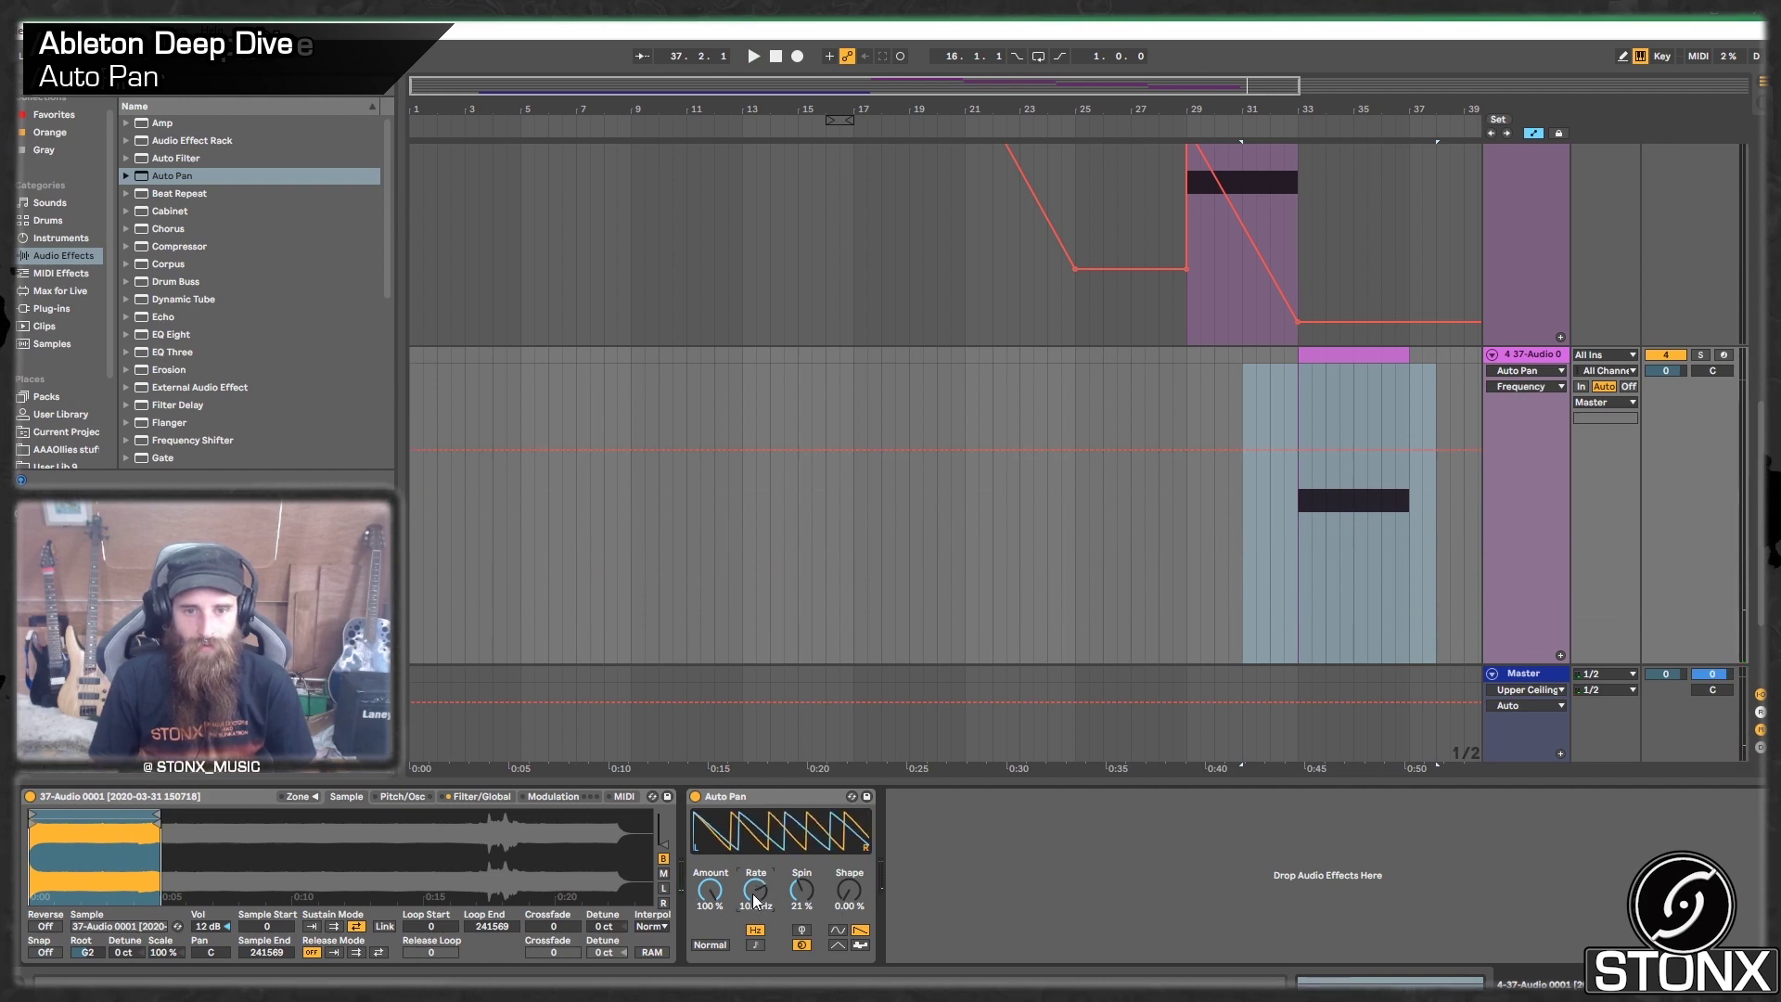
Step: Automate the fourth track's Auto Pan over bars 33 to 37, with rate falling from 10.6 to 3.12 Hz and spin rising from 0% to 45%
left_click(1297, 452)
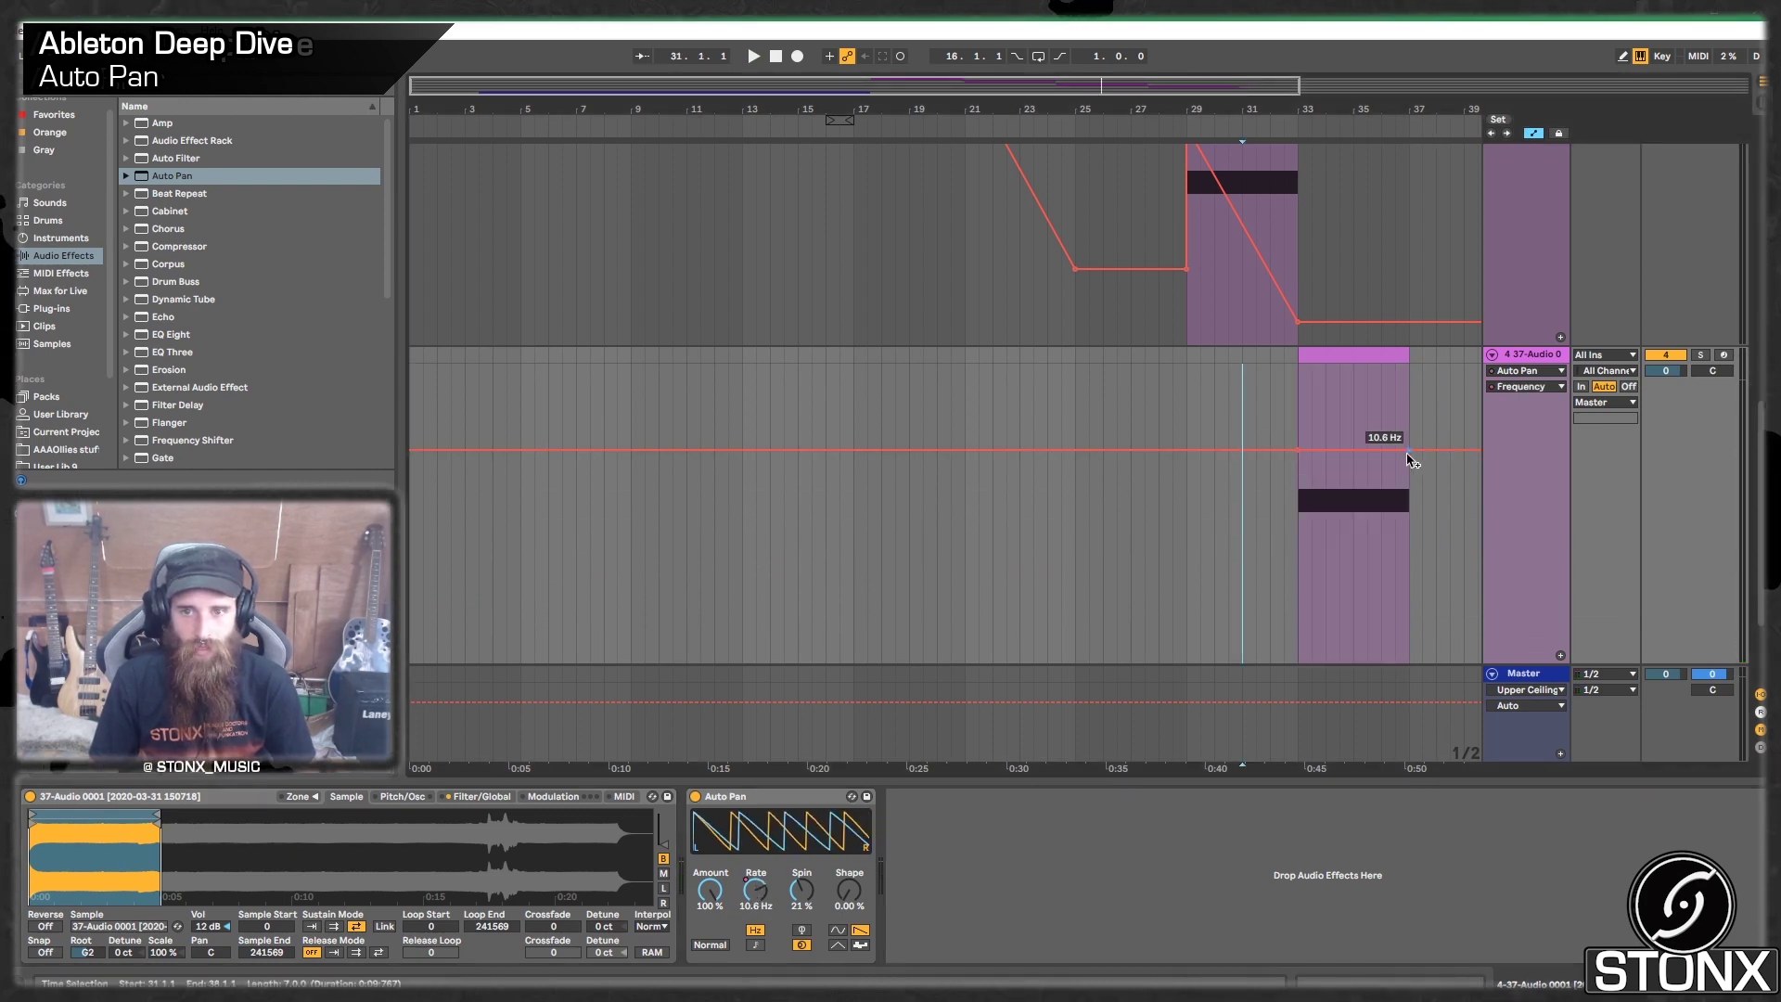
left_click_drag(802, 890, 801, 923)
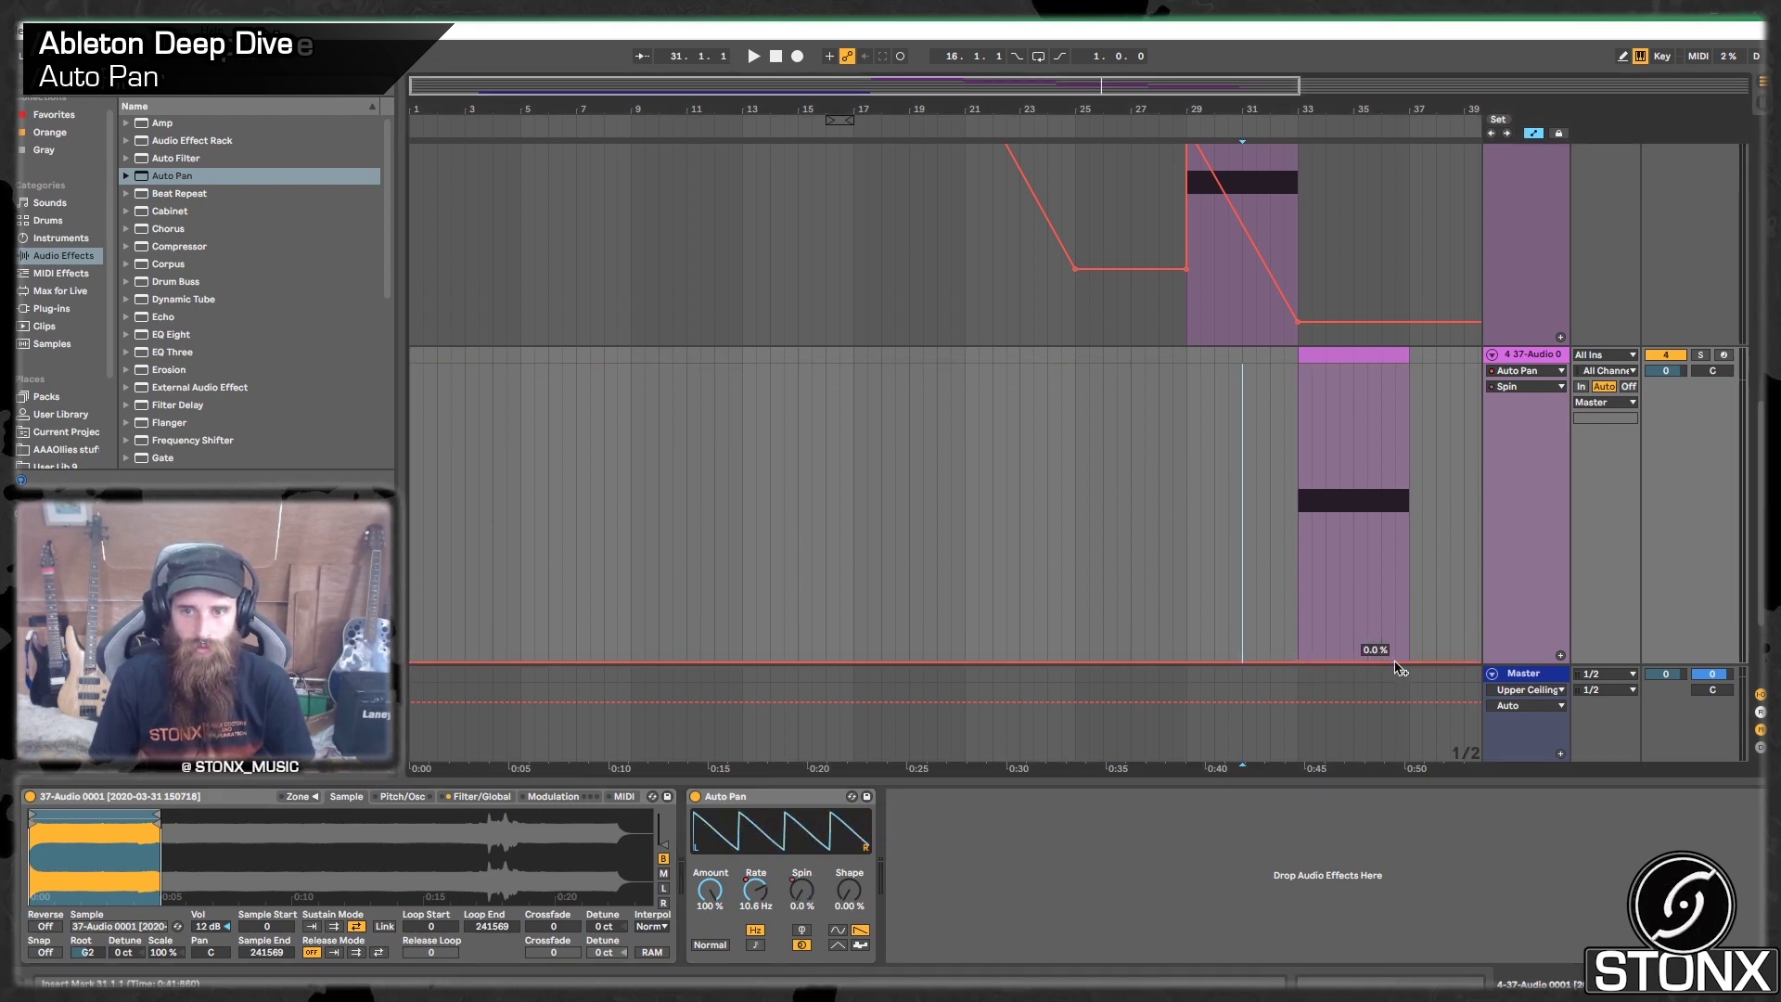
left_click_drag(1410, 662, 1408, 391)
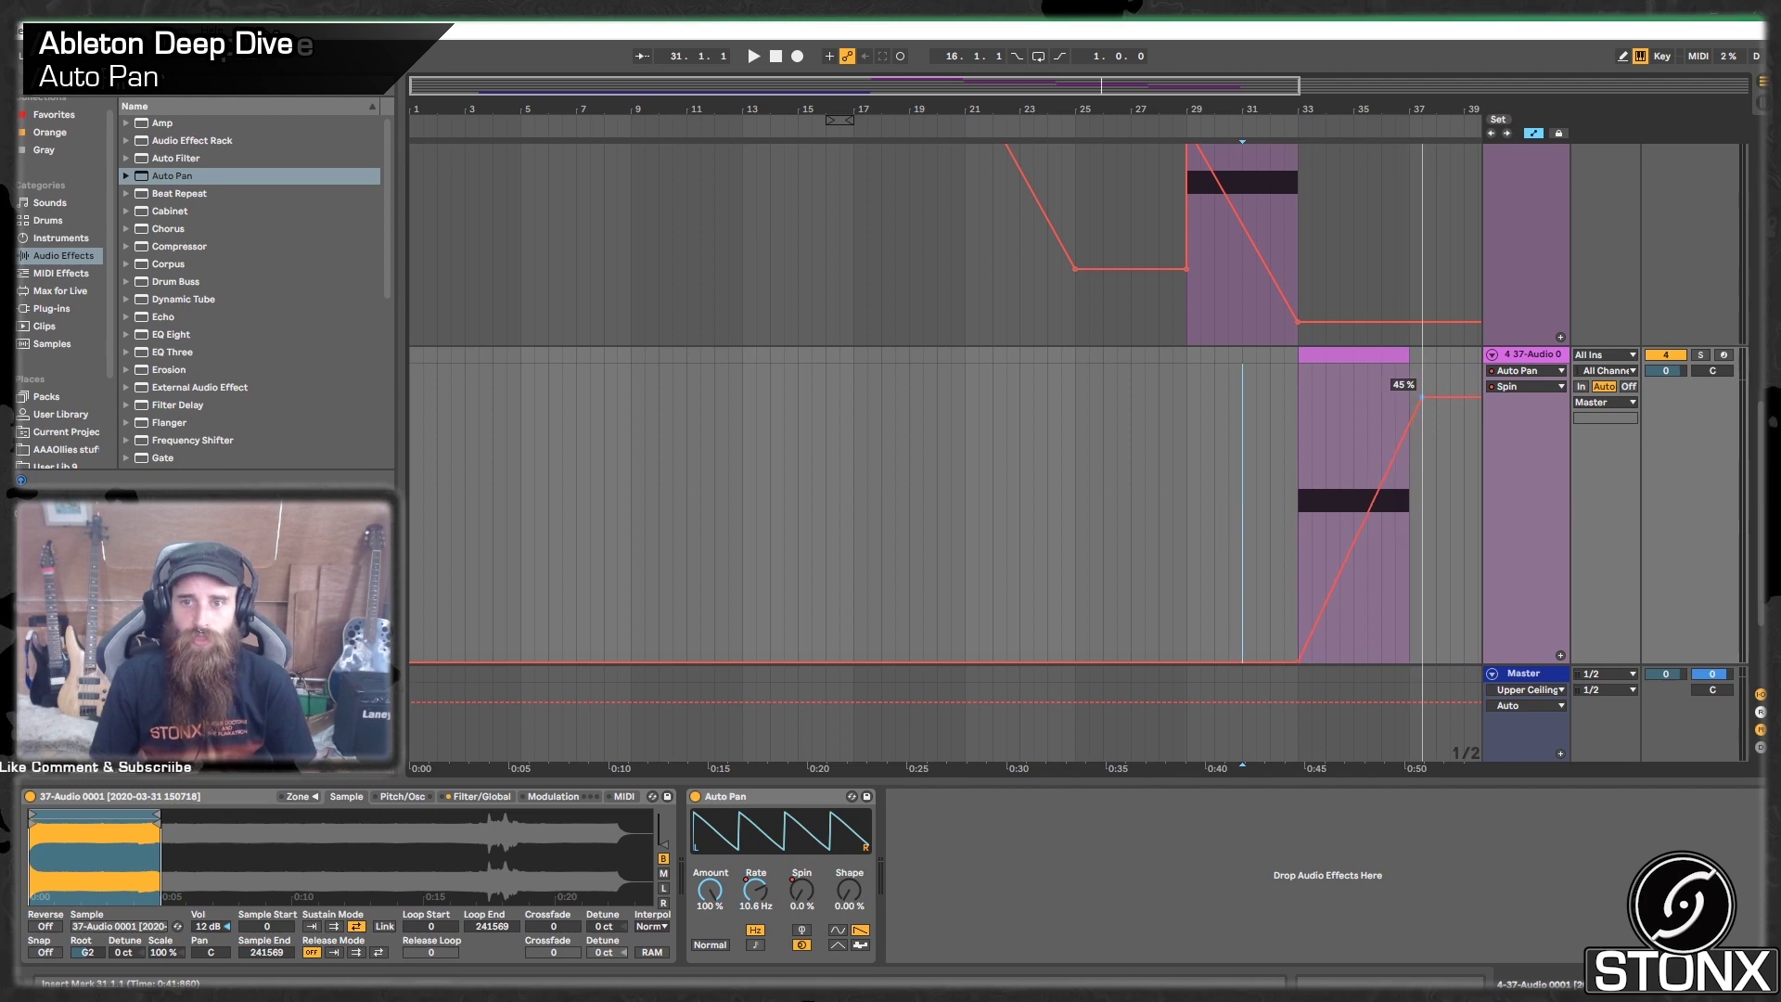
Step: Play the fourth track's automated clip, starting just before bar 33
left_click(1288, 451)
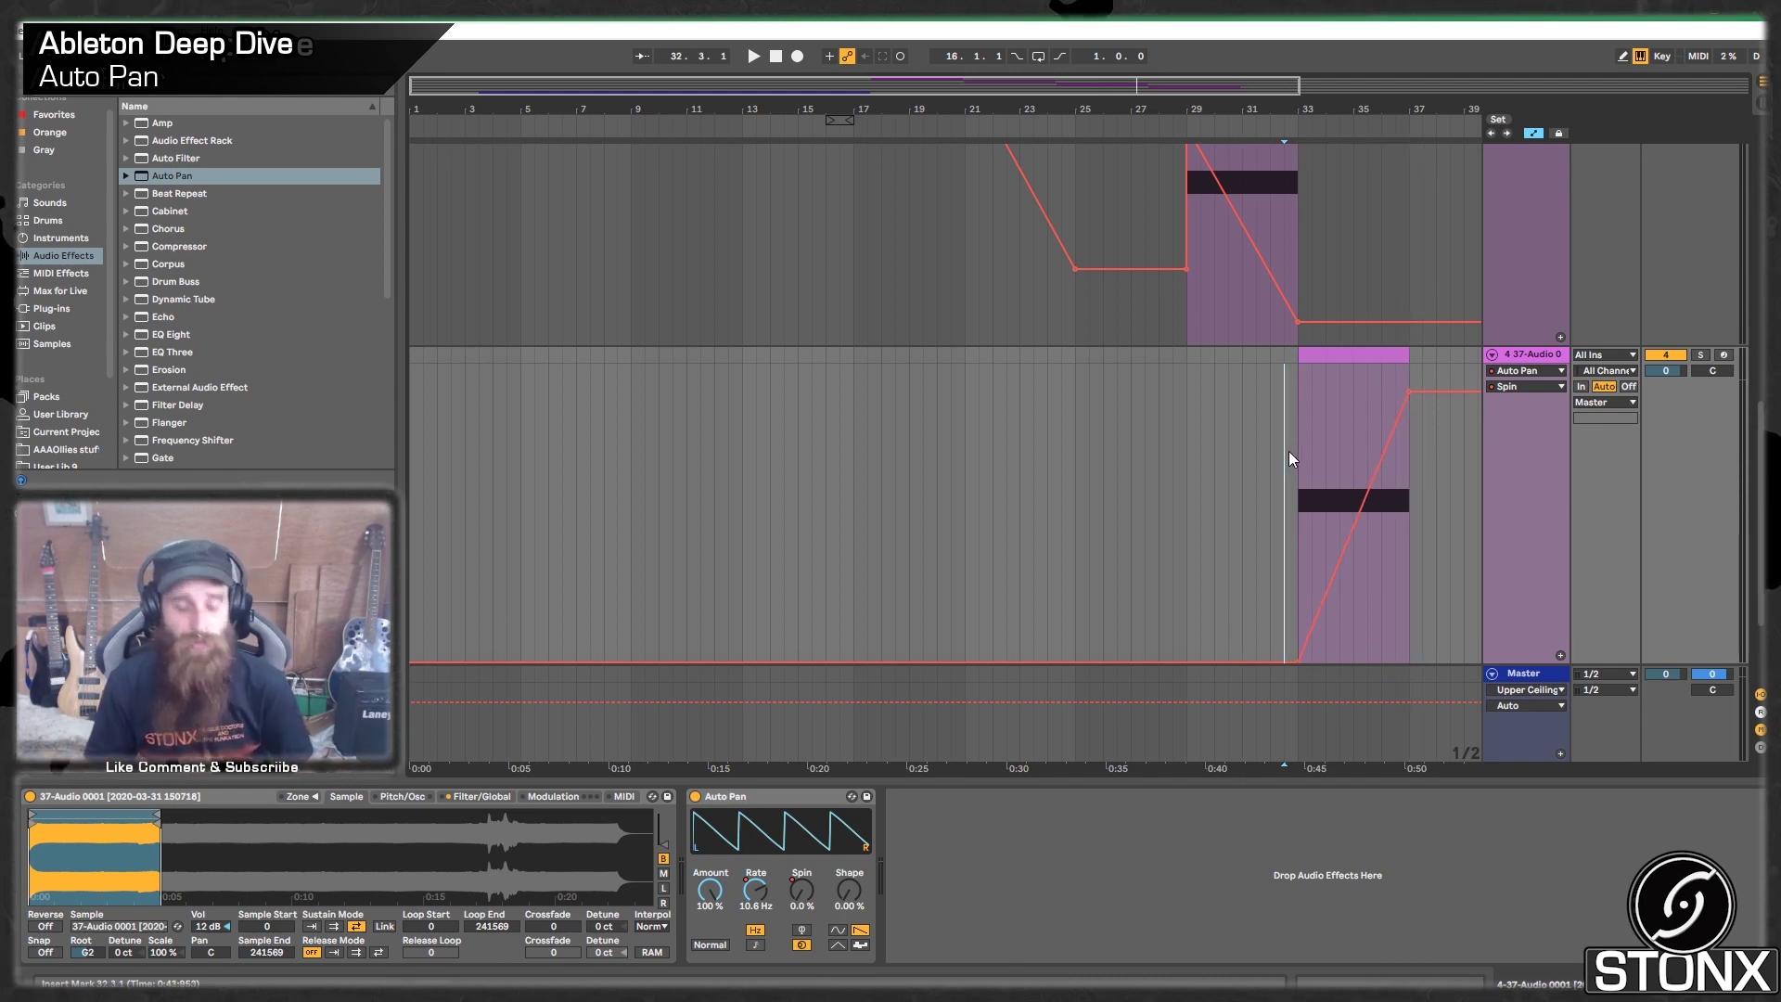
key("space")
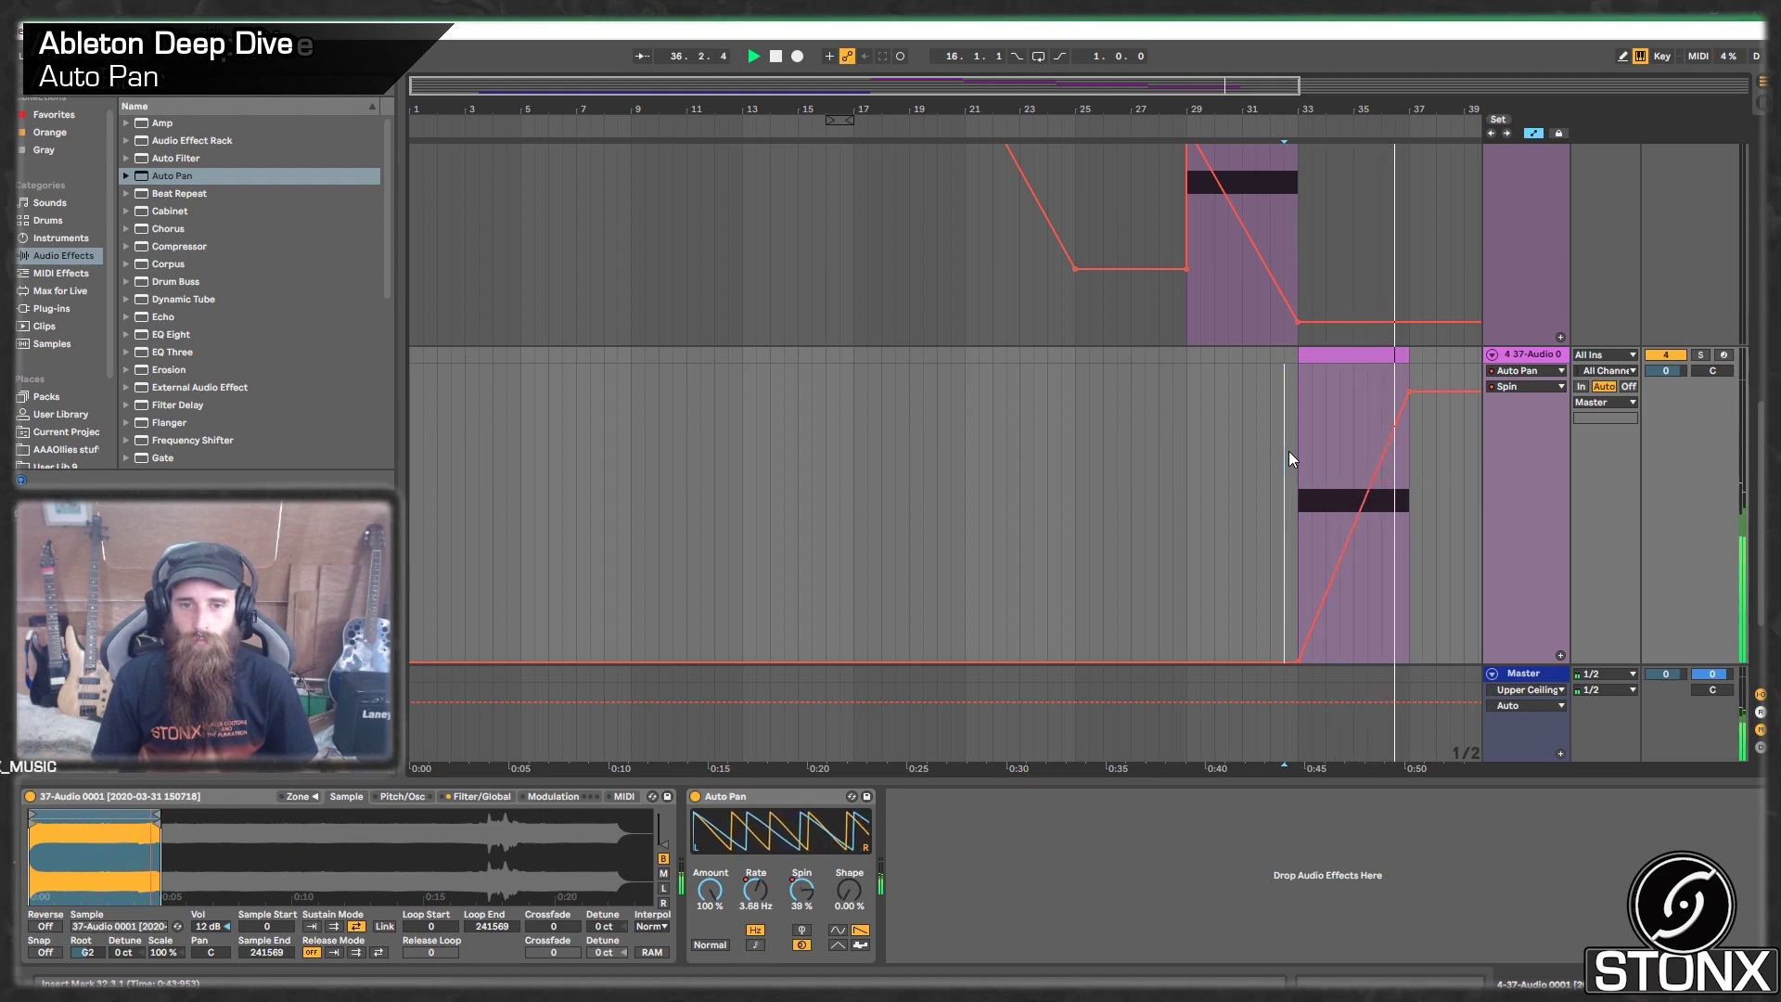
key("space")
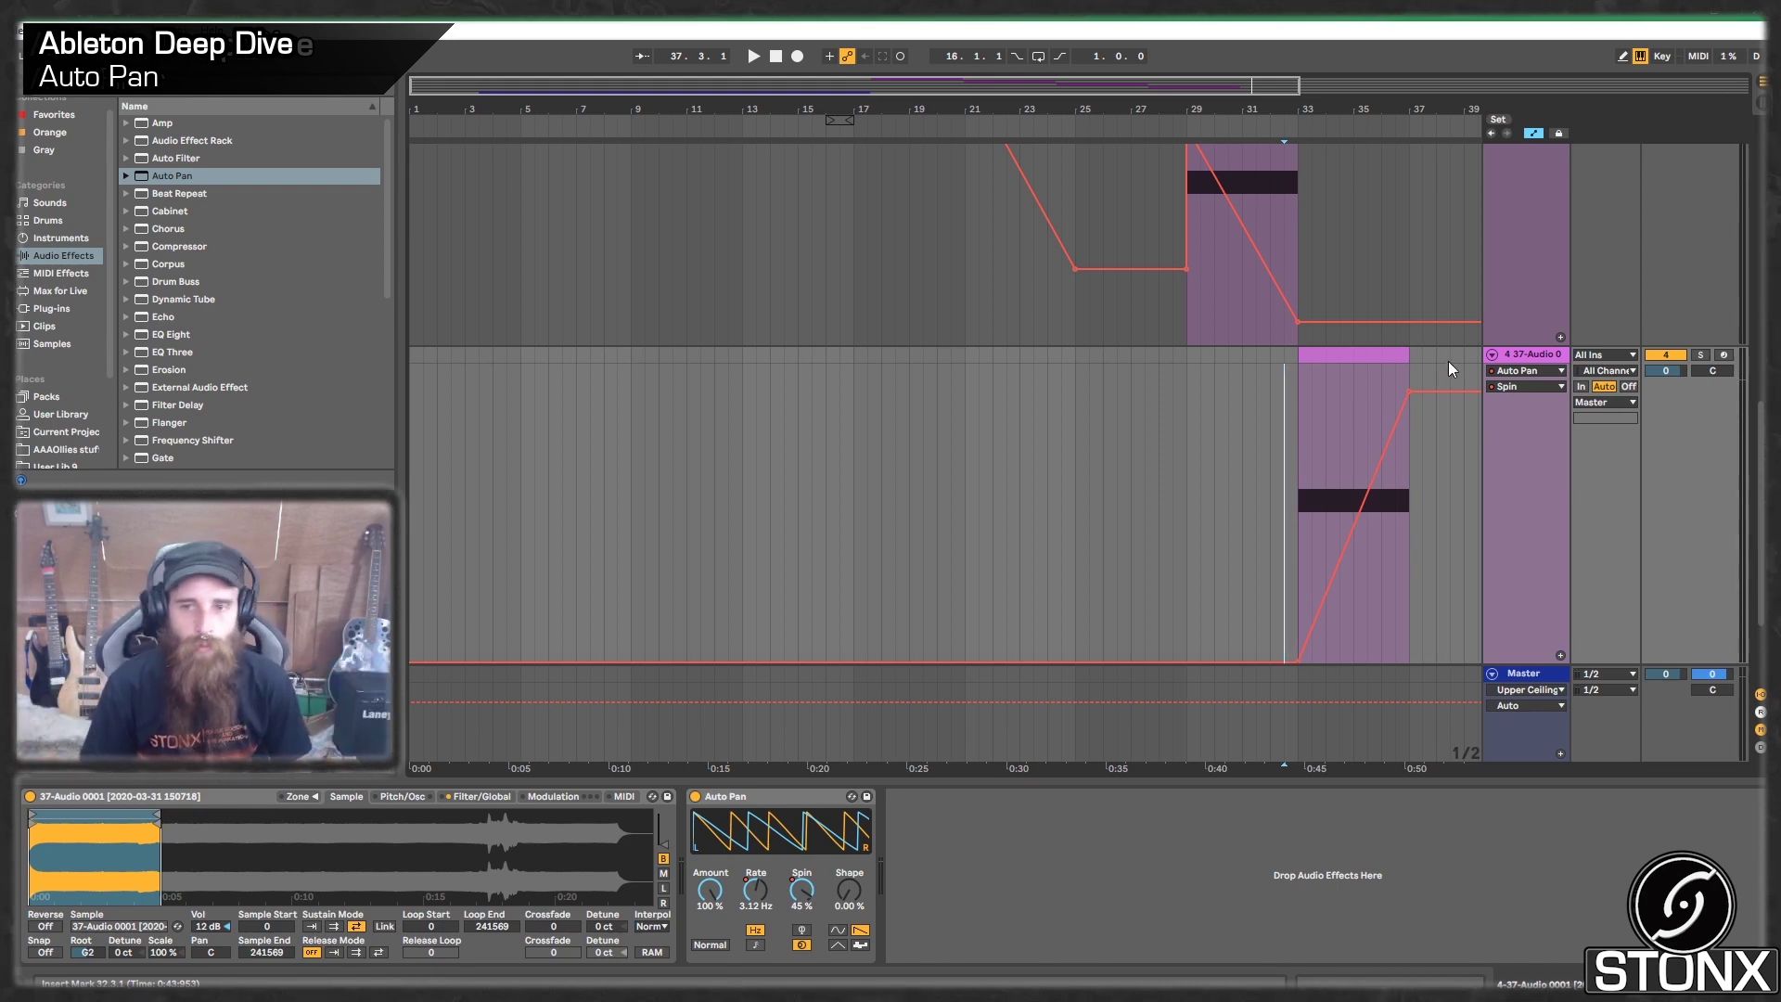
Step: Duplicate the fourth track and move the copy's clip to start at bar 37
right_click(1534, 353)
left_click(1581, 389)
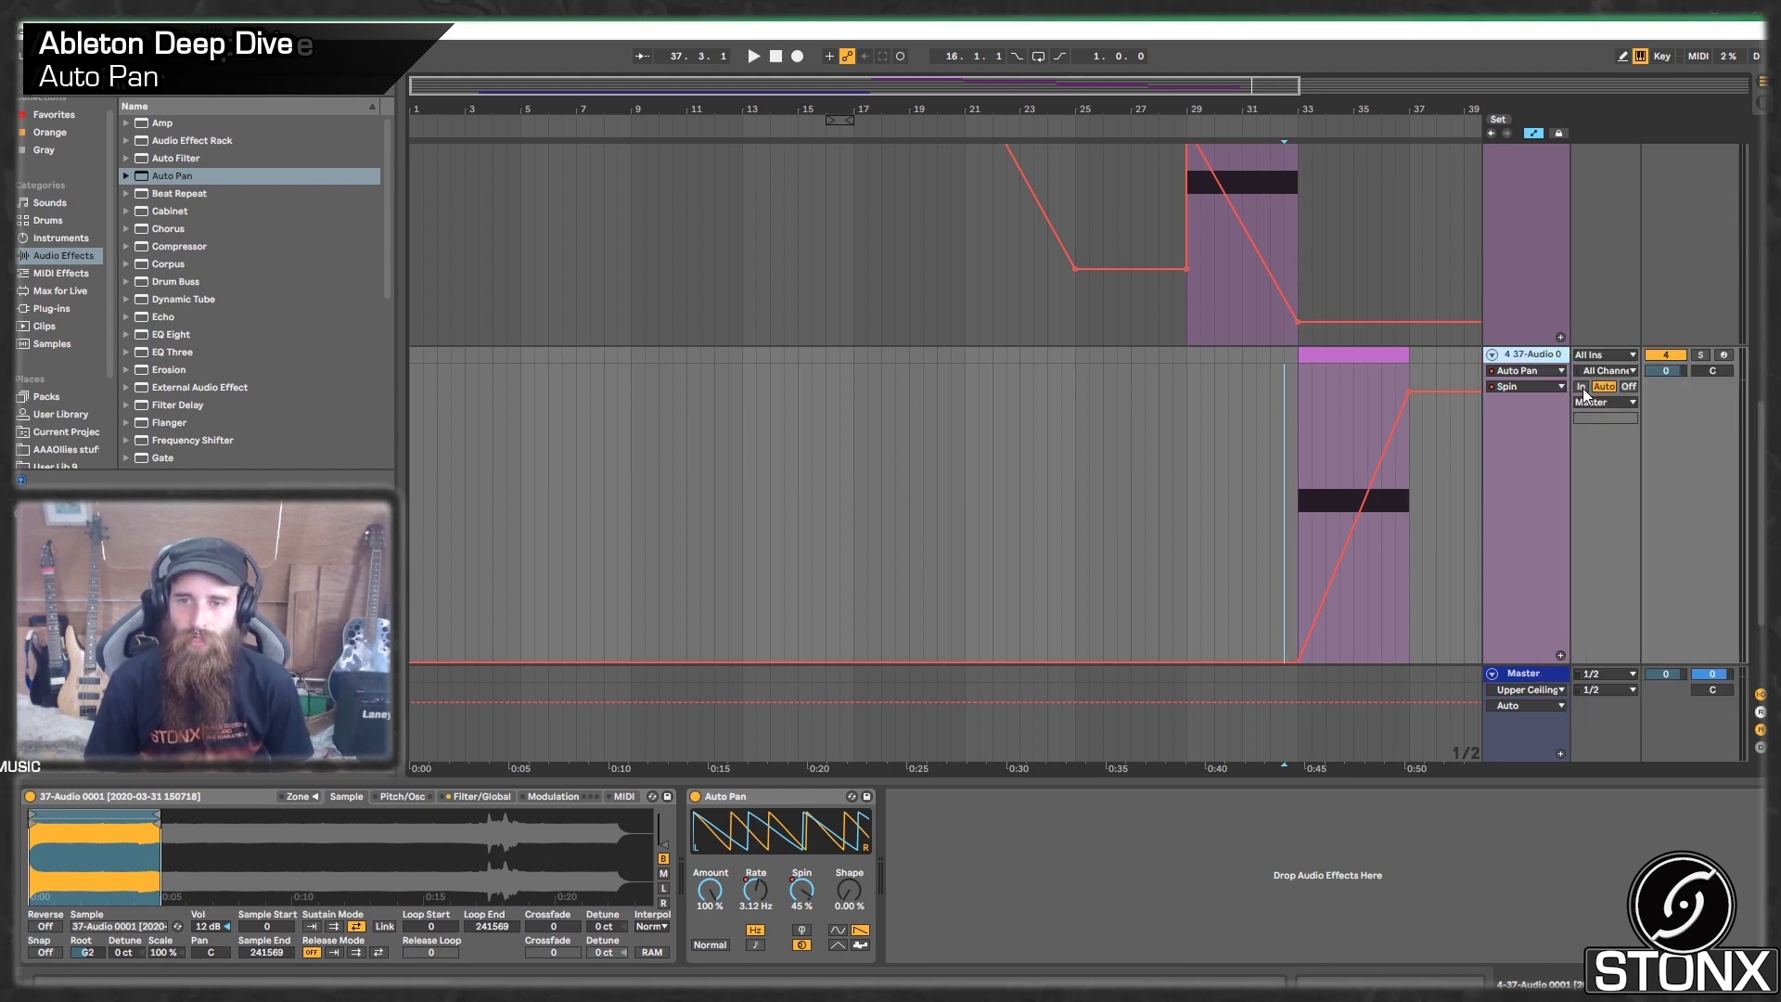
left_click_drag(1347, 358, 1408, 365)
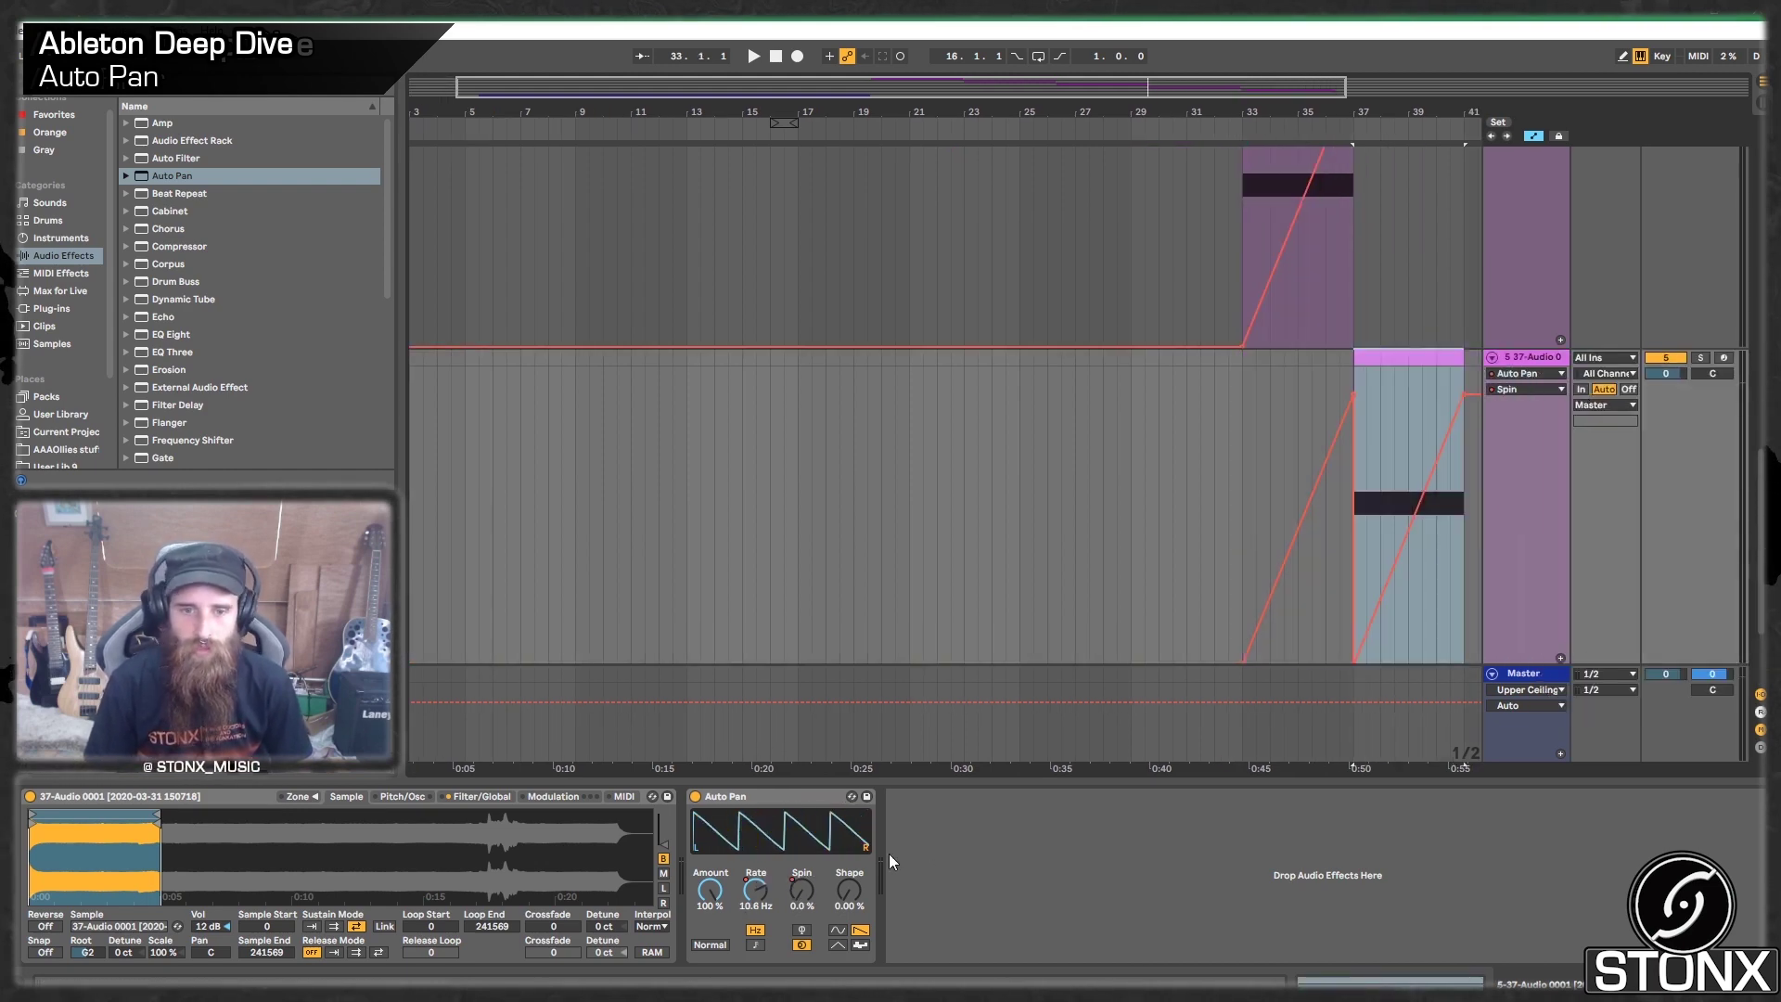
Step: Delete the Auto Pan automation inherited by the fifth track, including spin
right_click(764, 904)
right_click(790, 892)
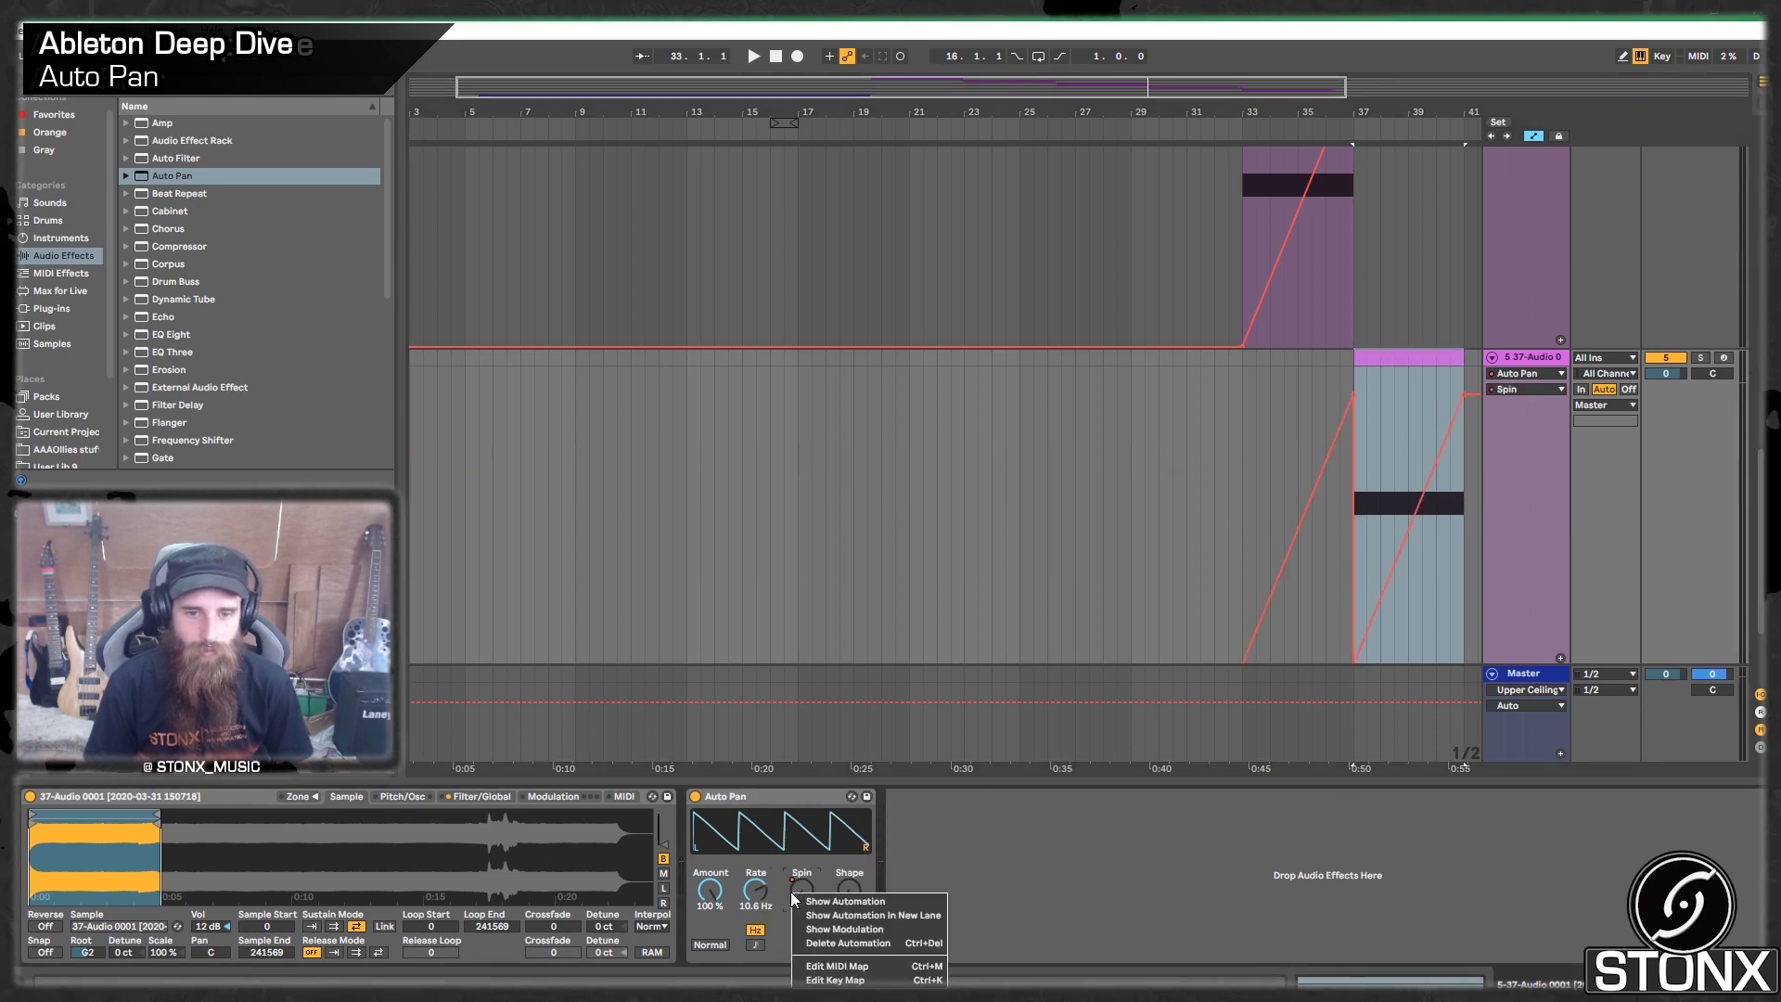
left_click(858, 944)
Step: Set the fifth track's Auto Pan to a tempo-synced rate of 1, a triangle waveform and an offset of 189°
left_click(759, 946)
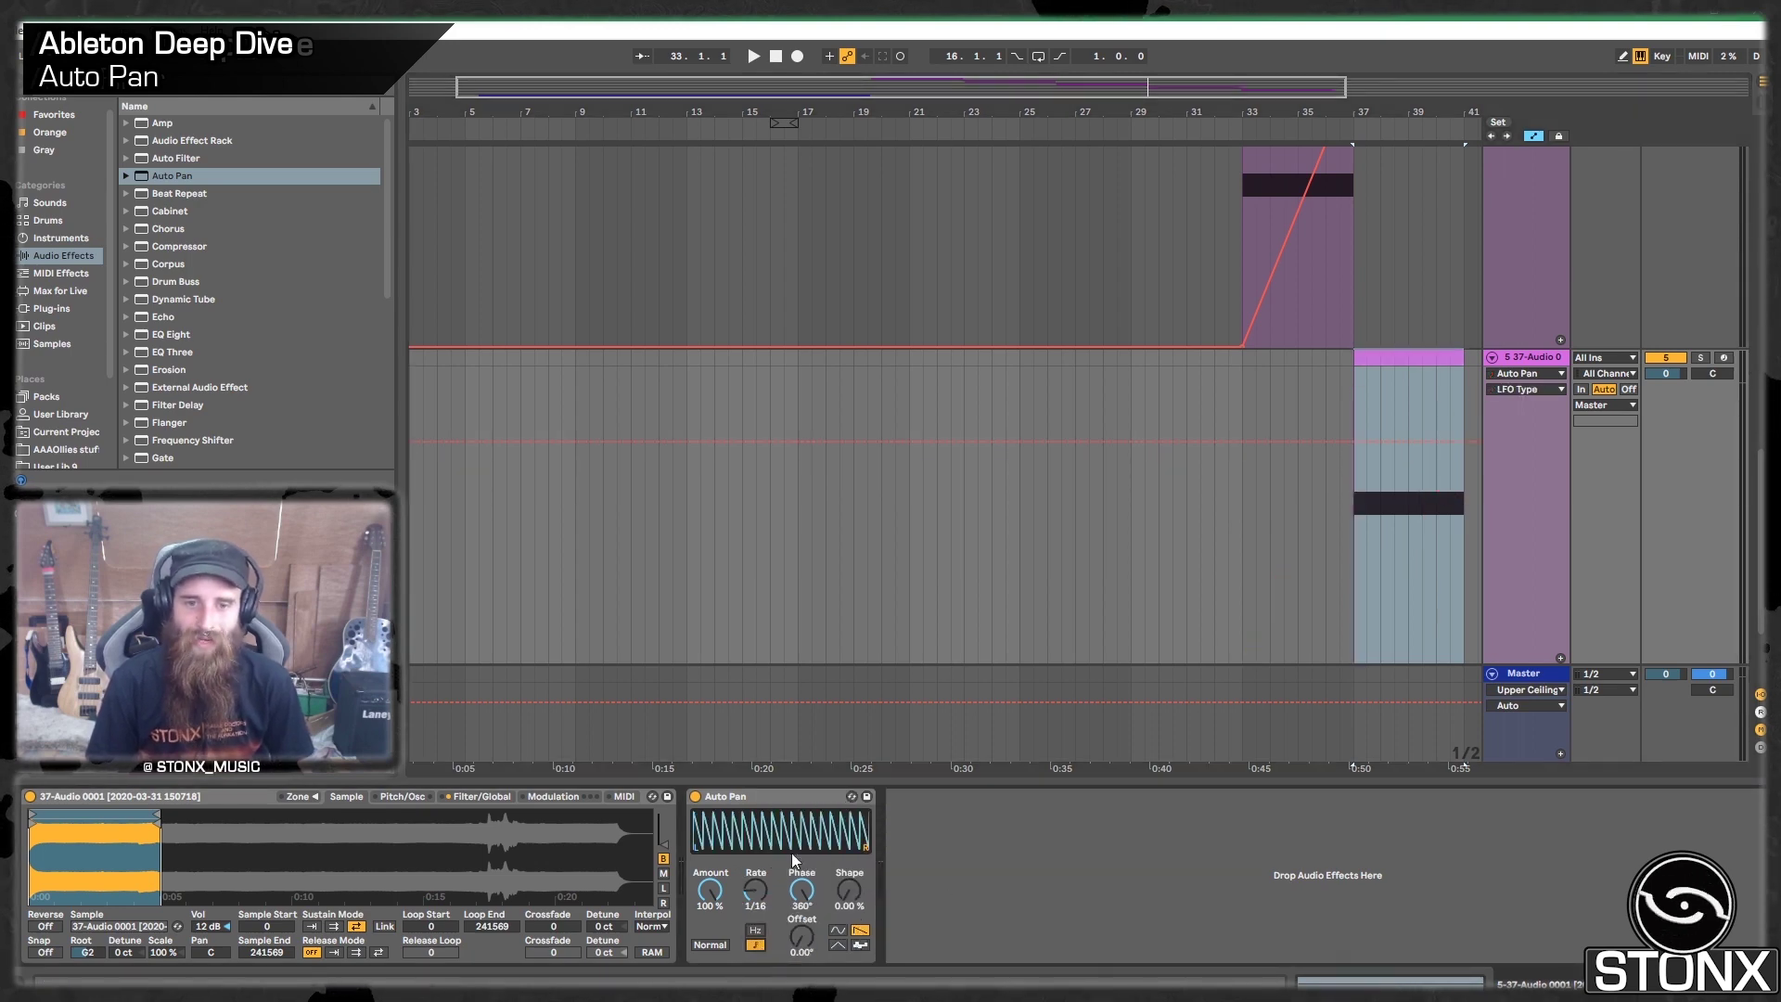
left_click(838, 944)
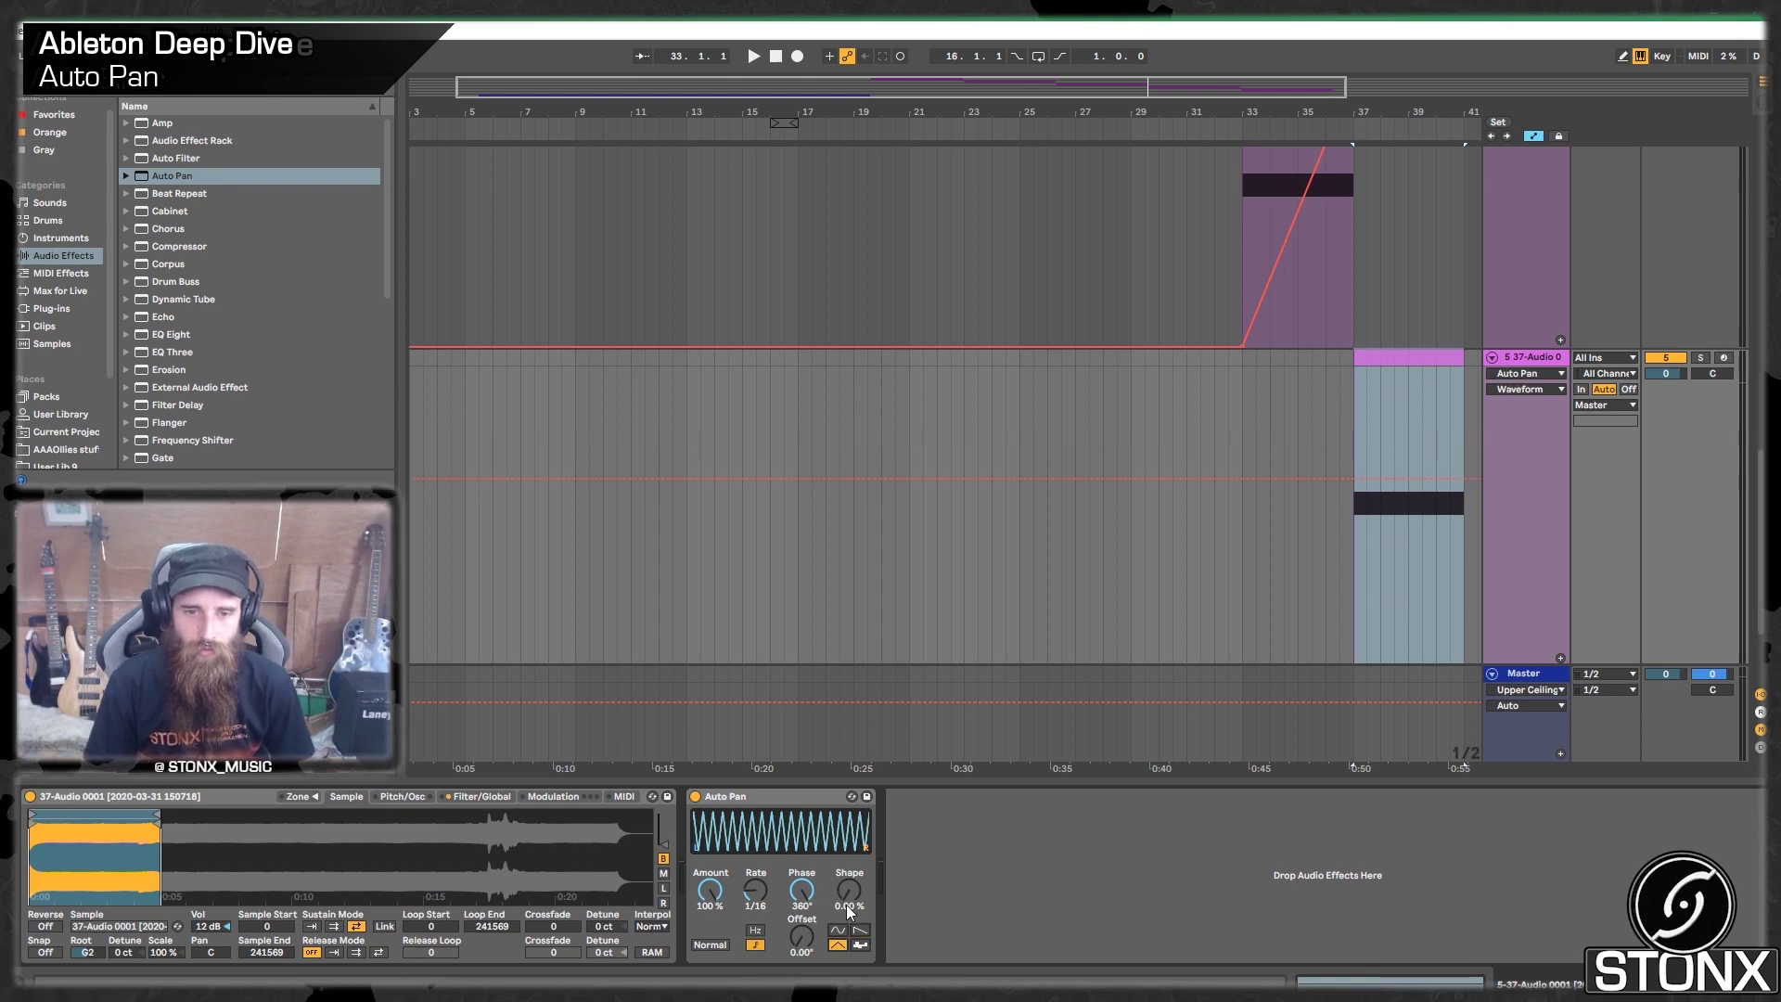
left_click(846, 904)
left_click_drag(763, 895, 802, 914)
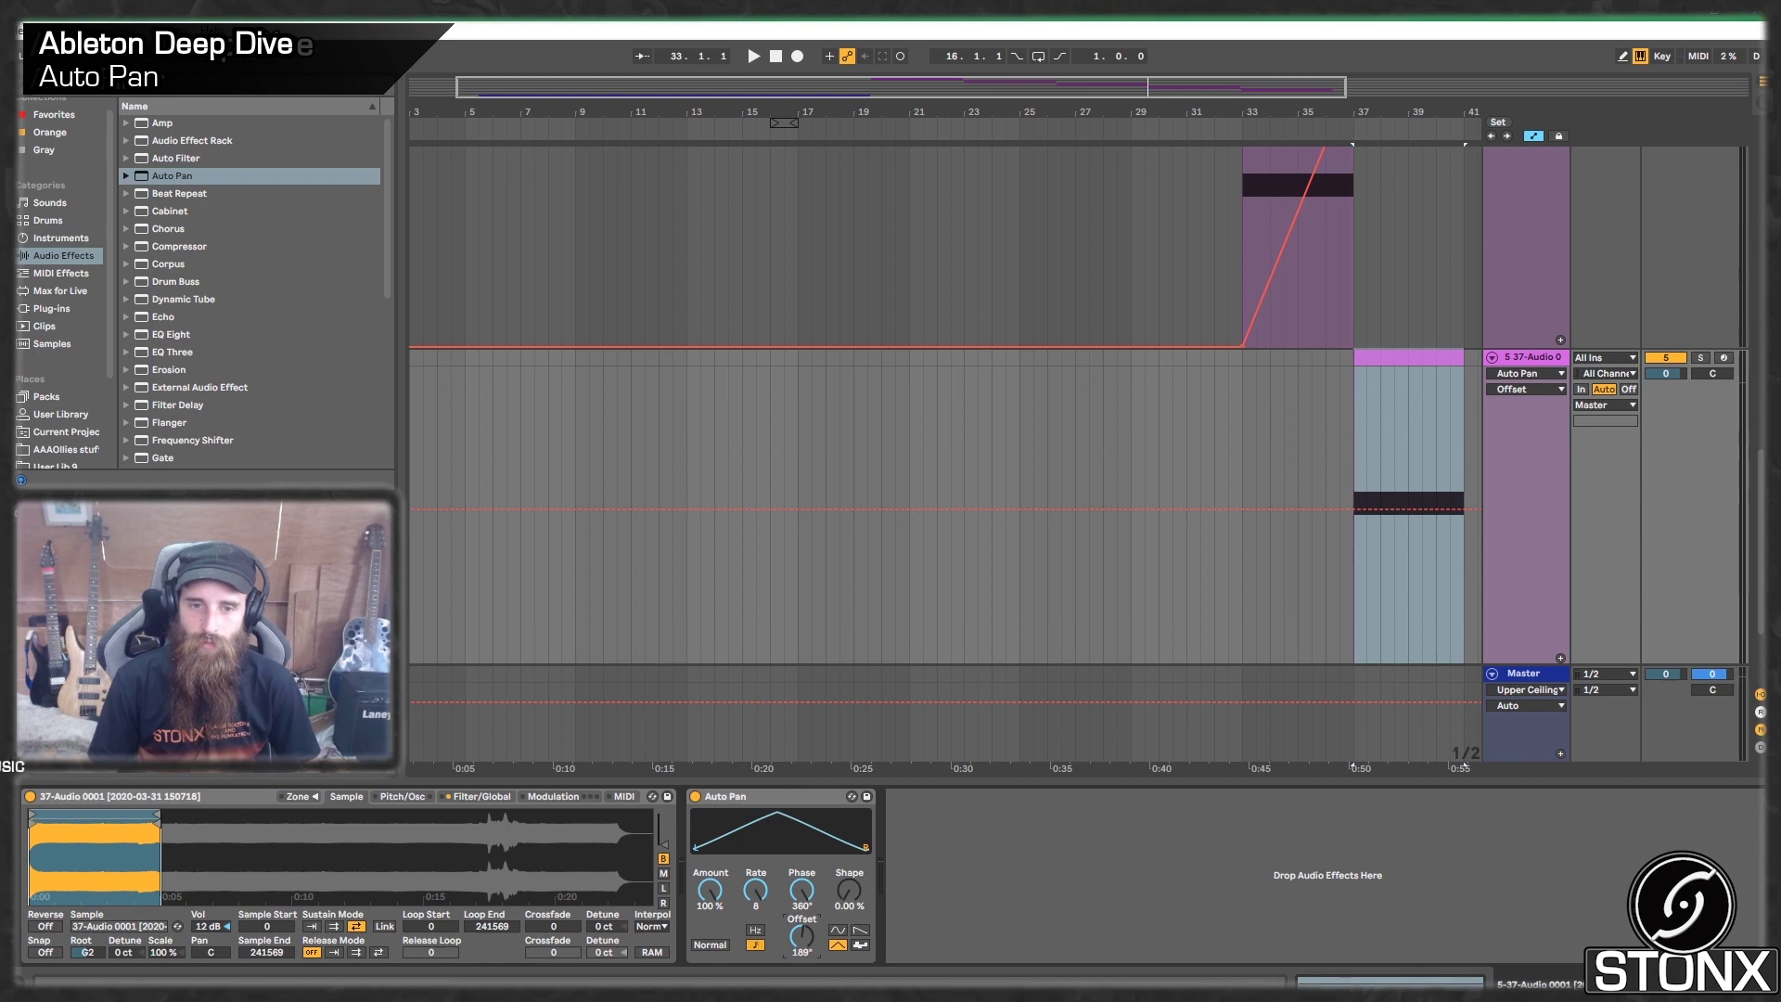
left_click_drag(761, 911, 760, 883)
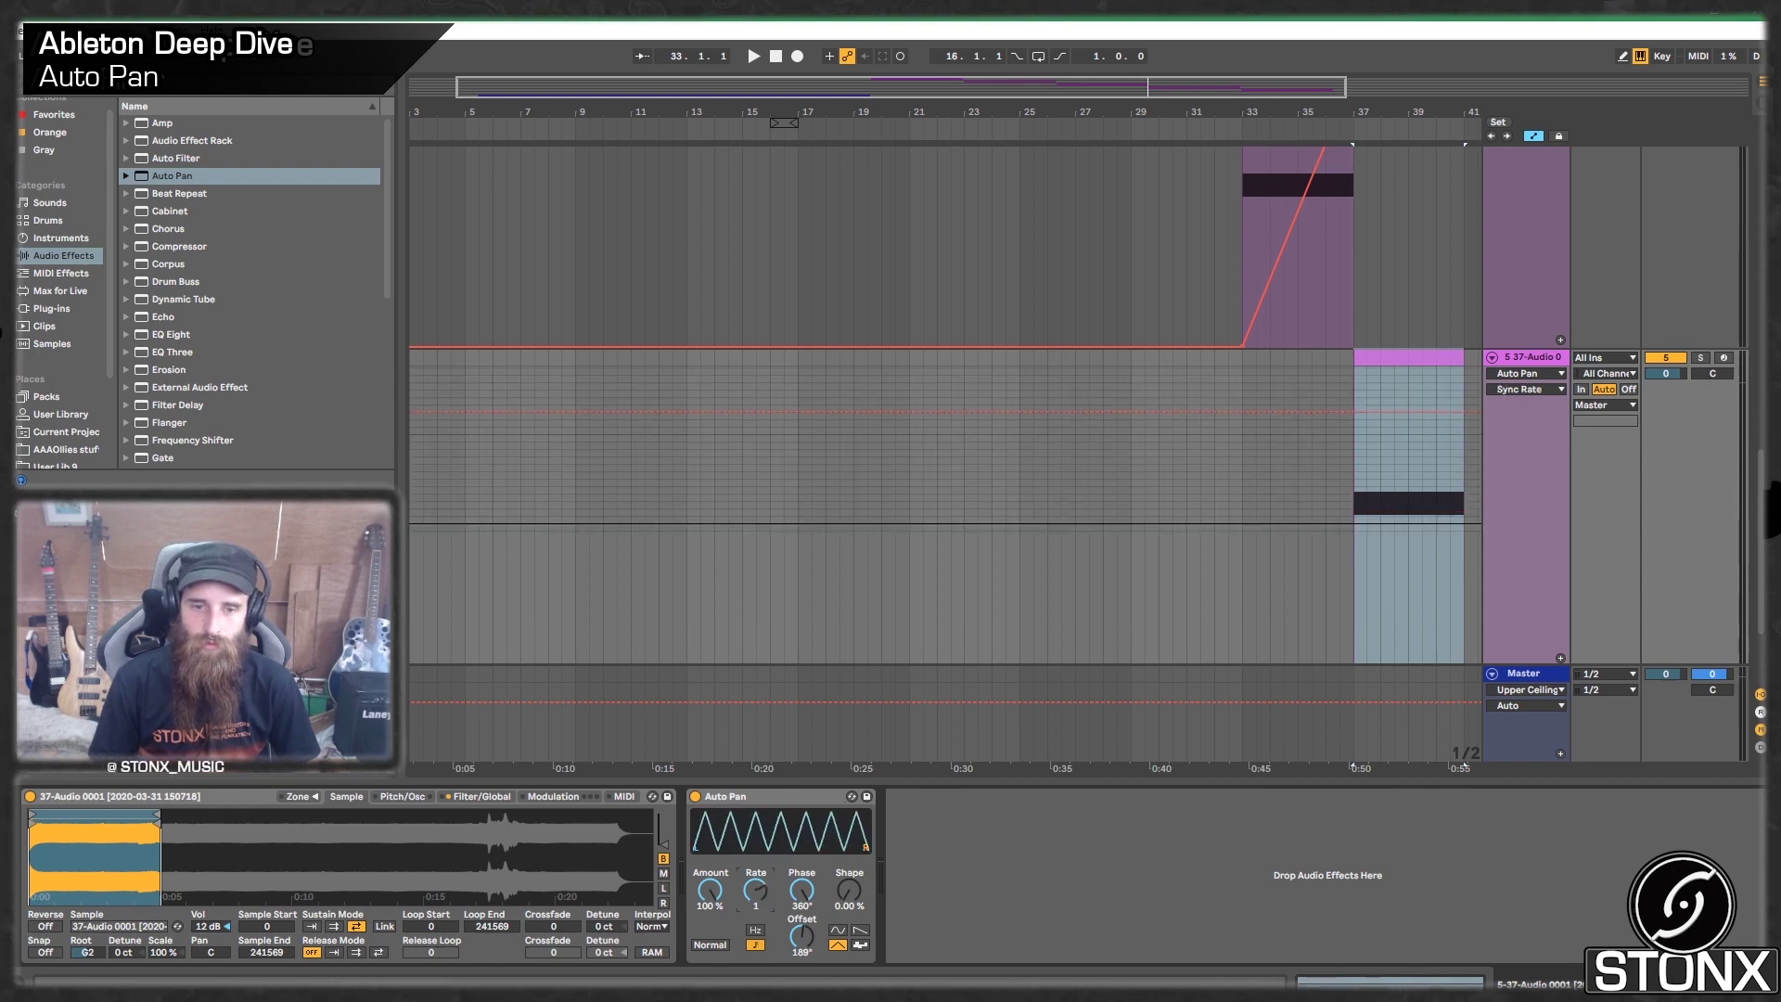
Step: Play the fifth track's clip while changing Auto Pan's synced rate to 1/4 with phase at 360°
key("space")
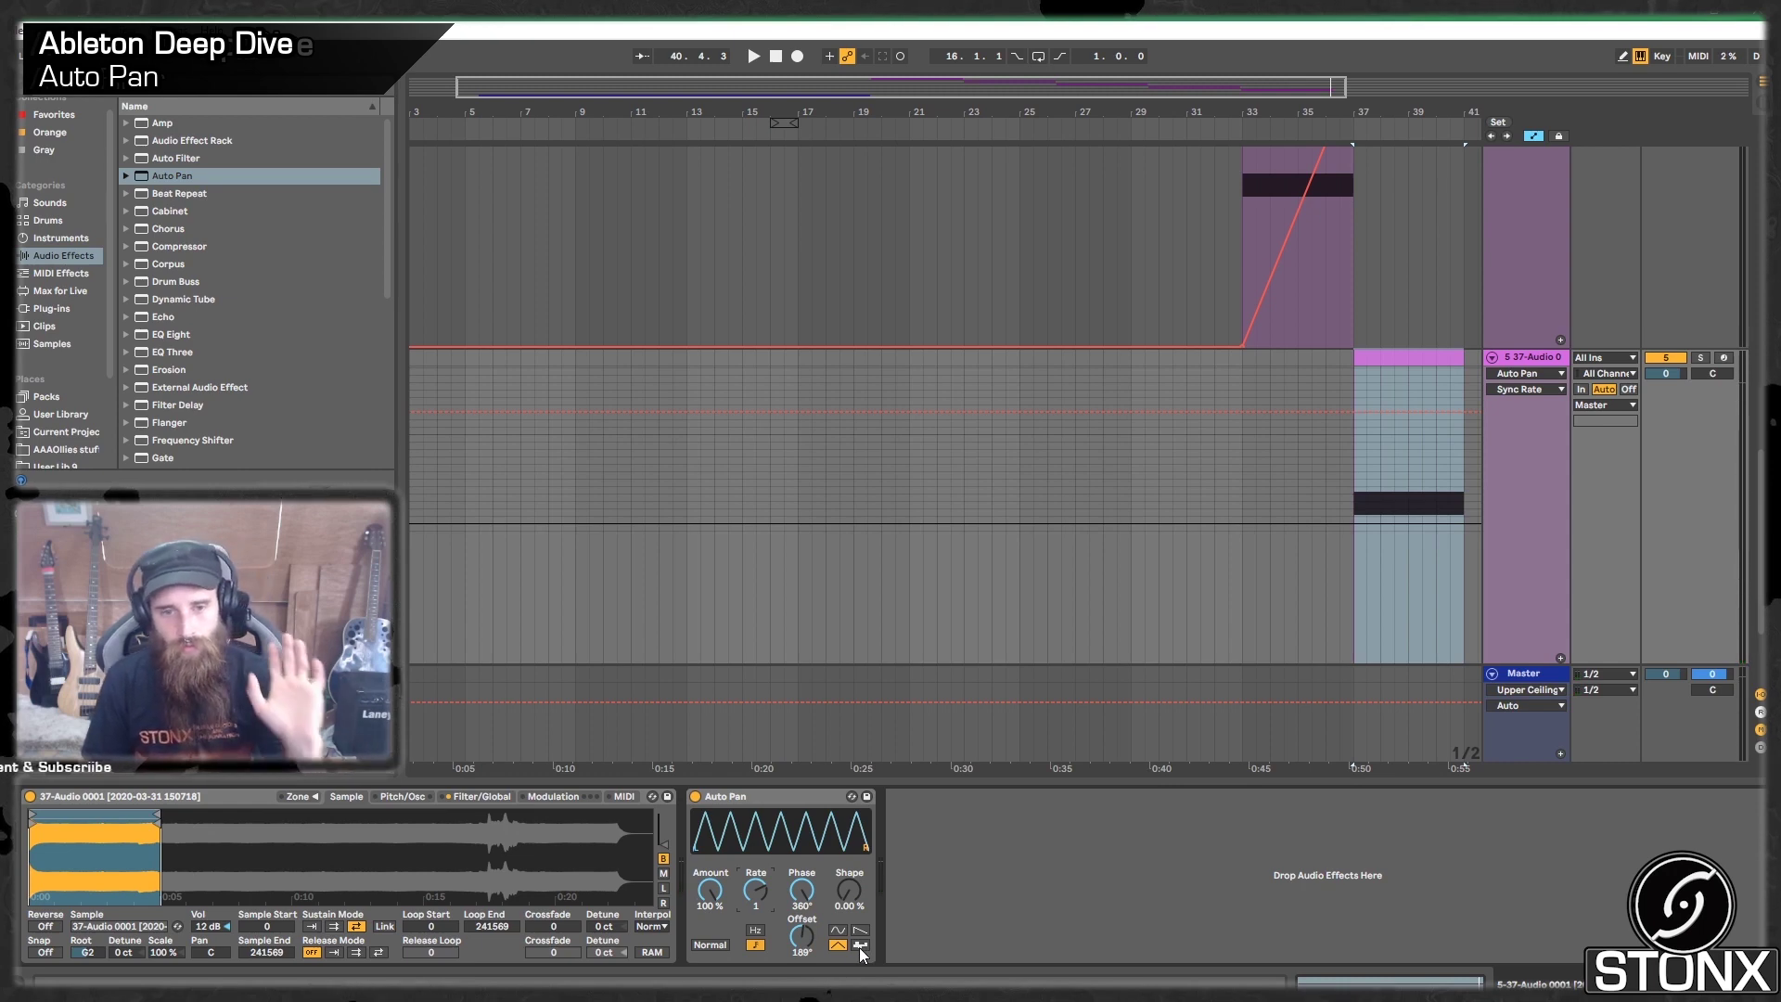
left_click_drag(750, 897, 820, 905)
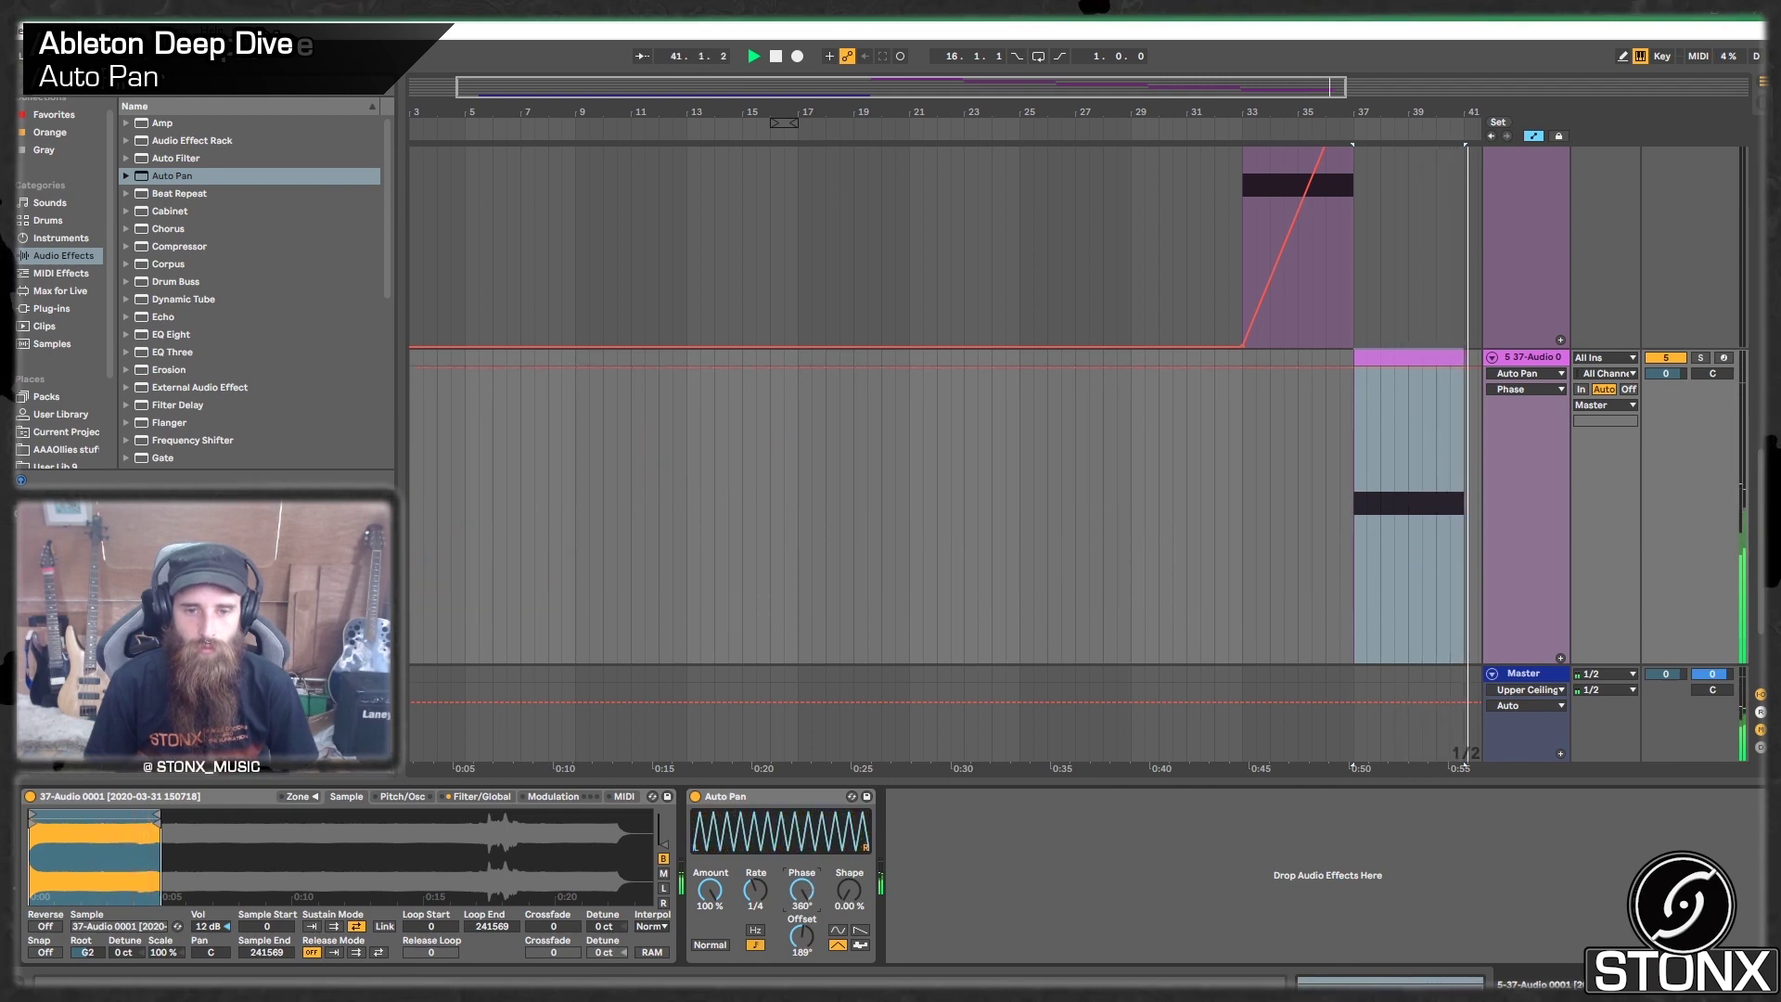
key("space")
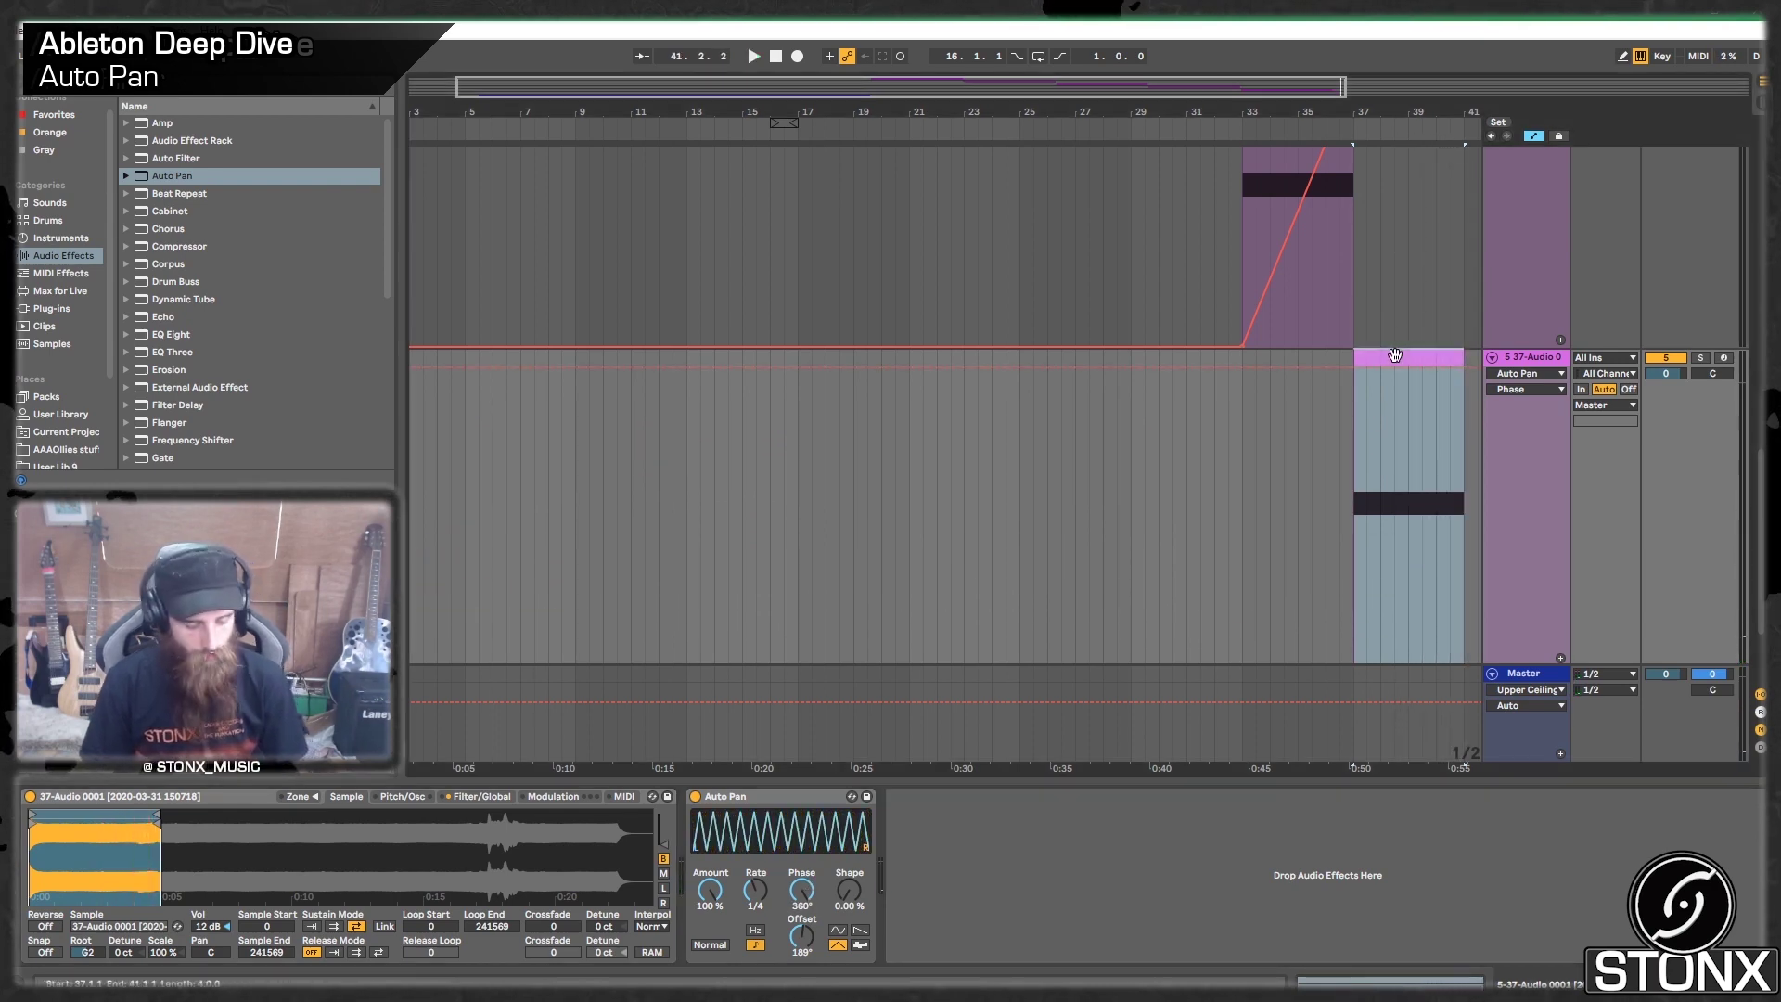
Step: Duplicate the fifth track's clip and automate phase from 360° at bar 37 to 0° around bar 39.5, then back up by bar 45
key("ctrl+d")
left_click(1113, 356)
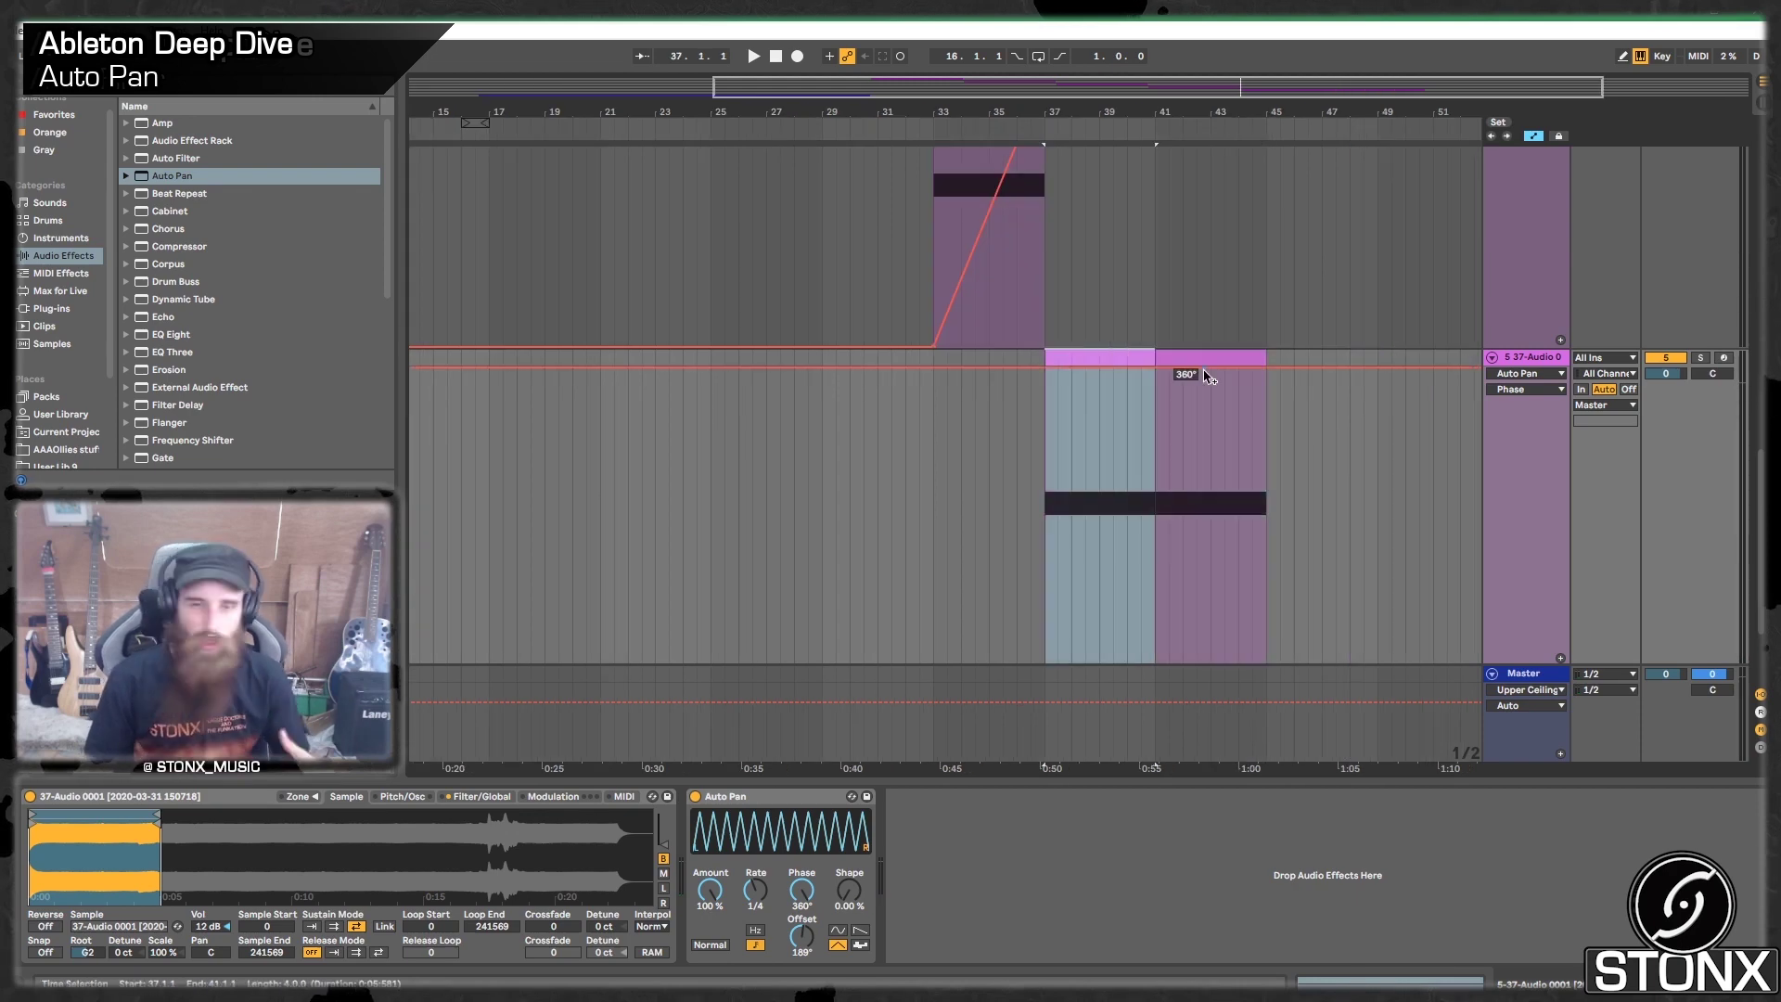
right_click(812, 891)
left_click(867, 900)
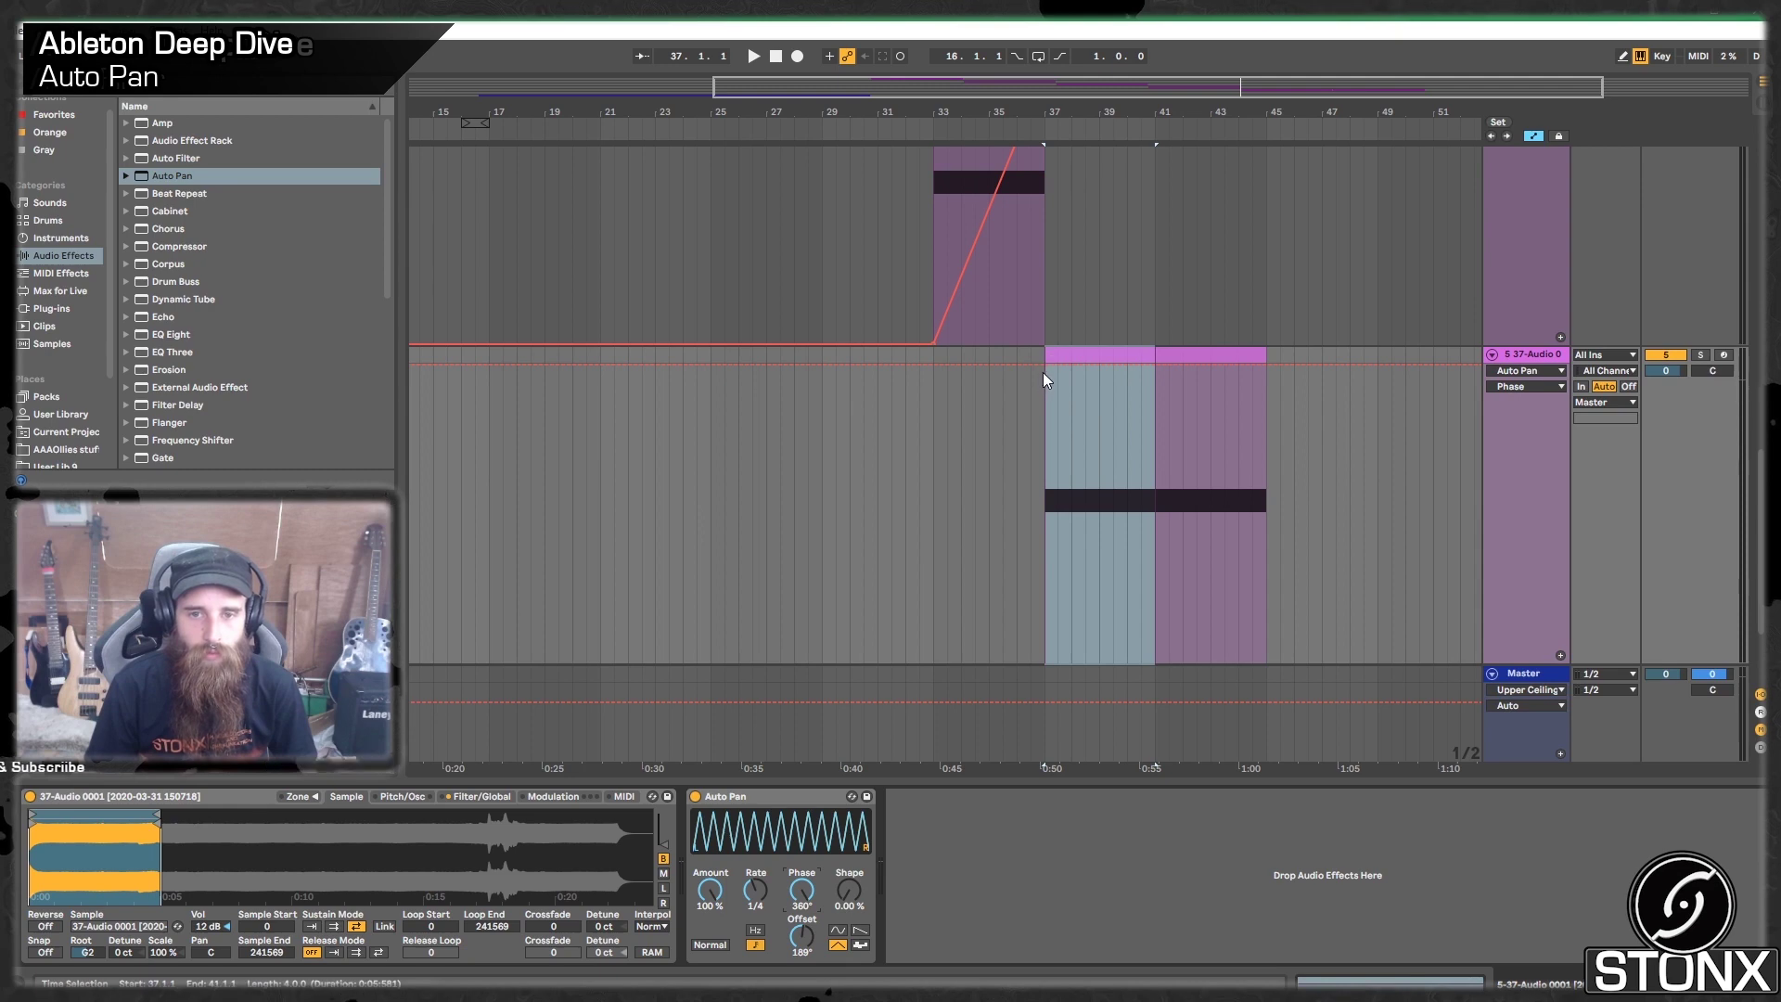
left_click(1046, 365)
left_click_drag(1098, 368, 1127, 661)
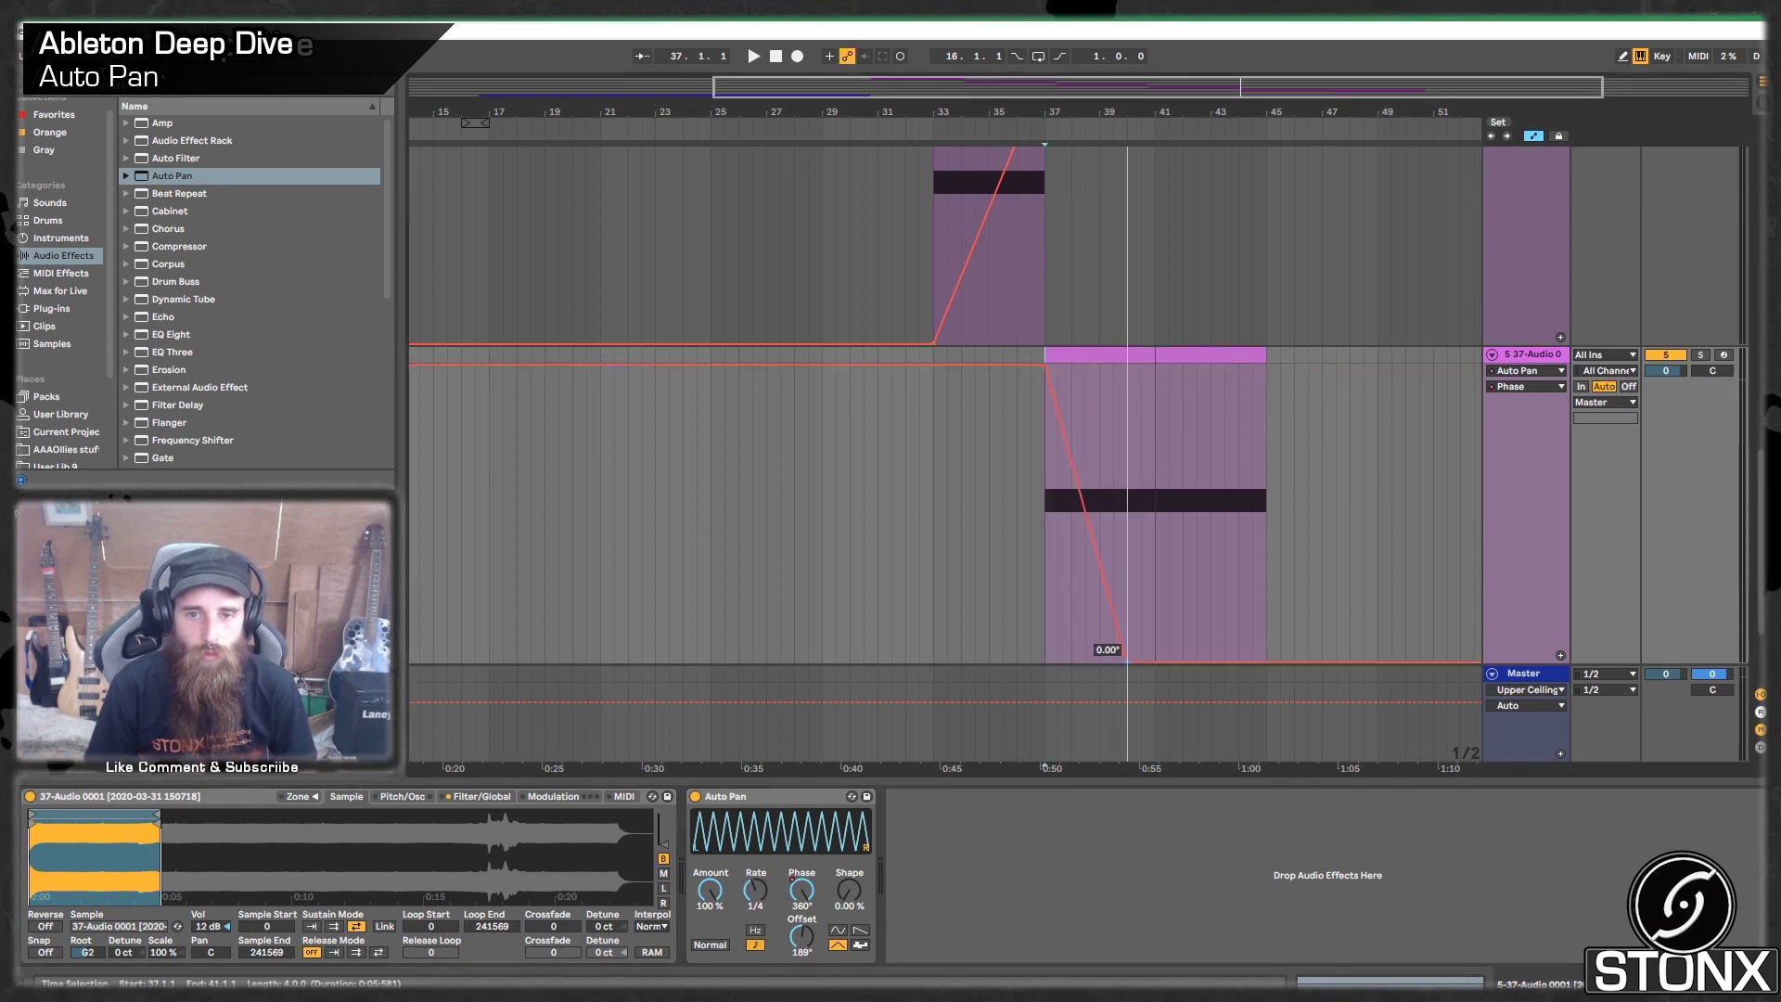
left_click(1261, 660)
left_click(1257, 661)
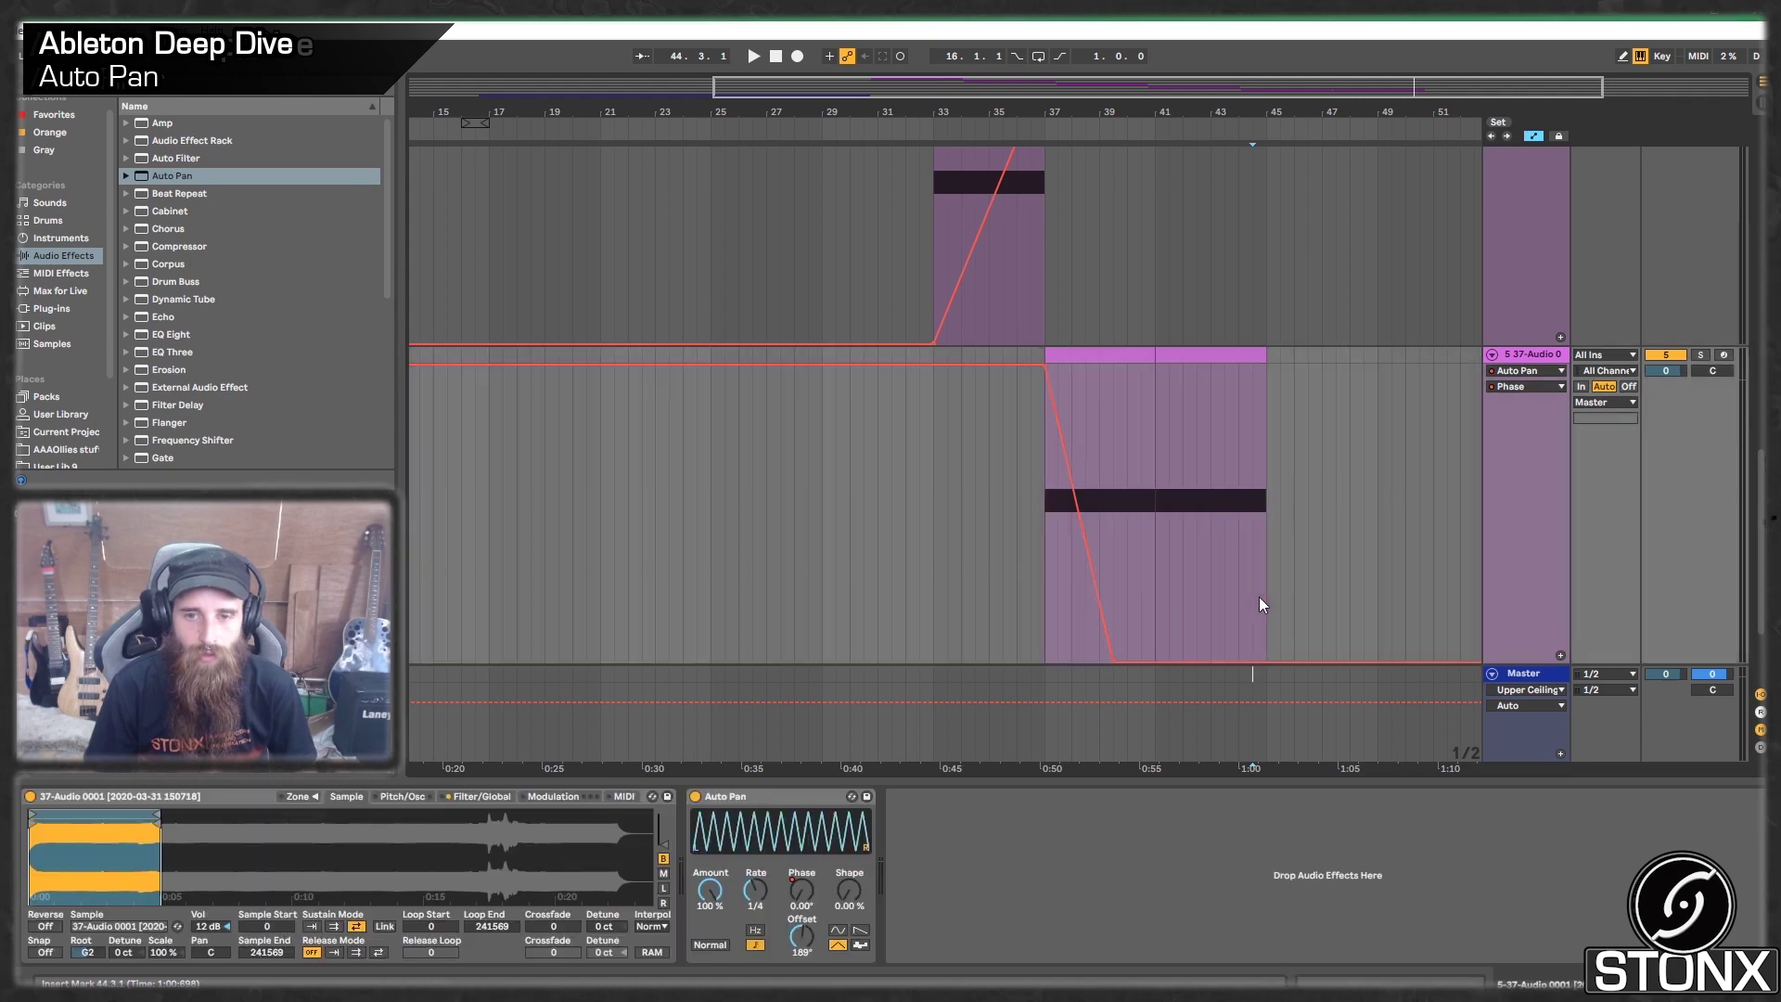
mouse_move(1258, 660)
left_mouse_down()
mouse_move(1224, 365)
mouse_move(1266, 365)
left_mouse_up()
Step: Play the fifth track's phase-automated clips from bar 37
left_click(1043, 497)
key("space")
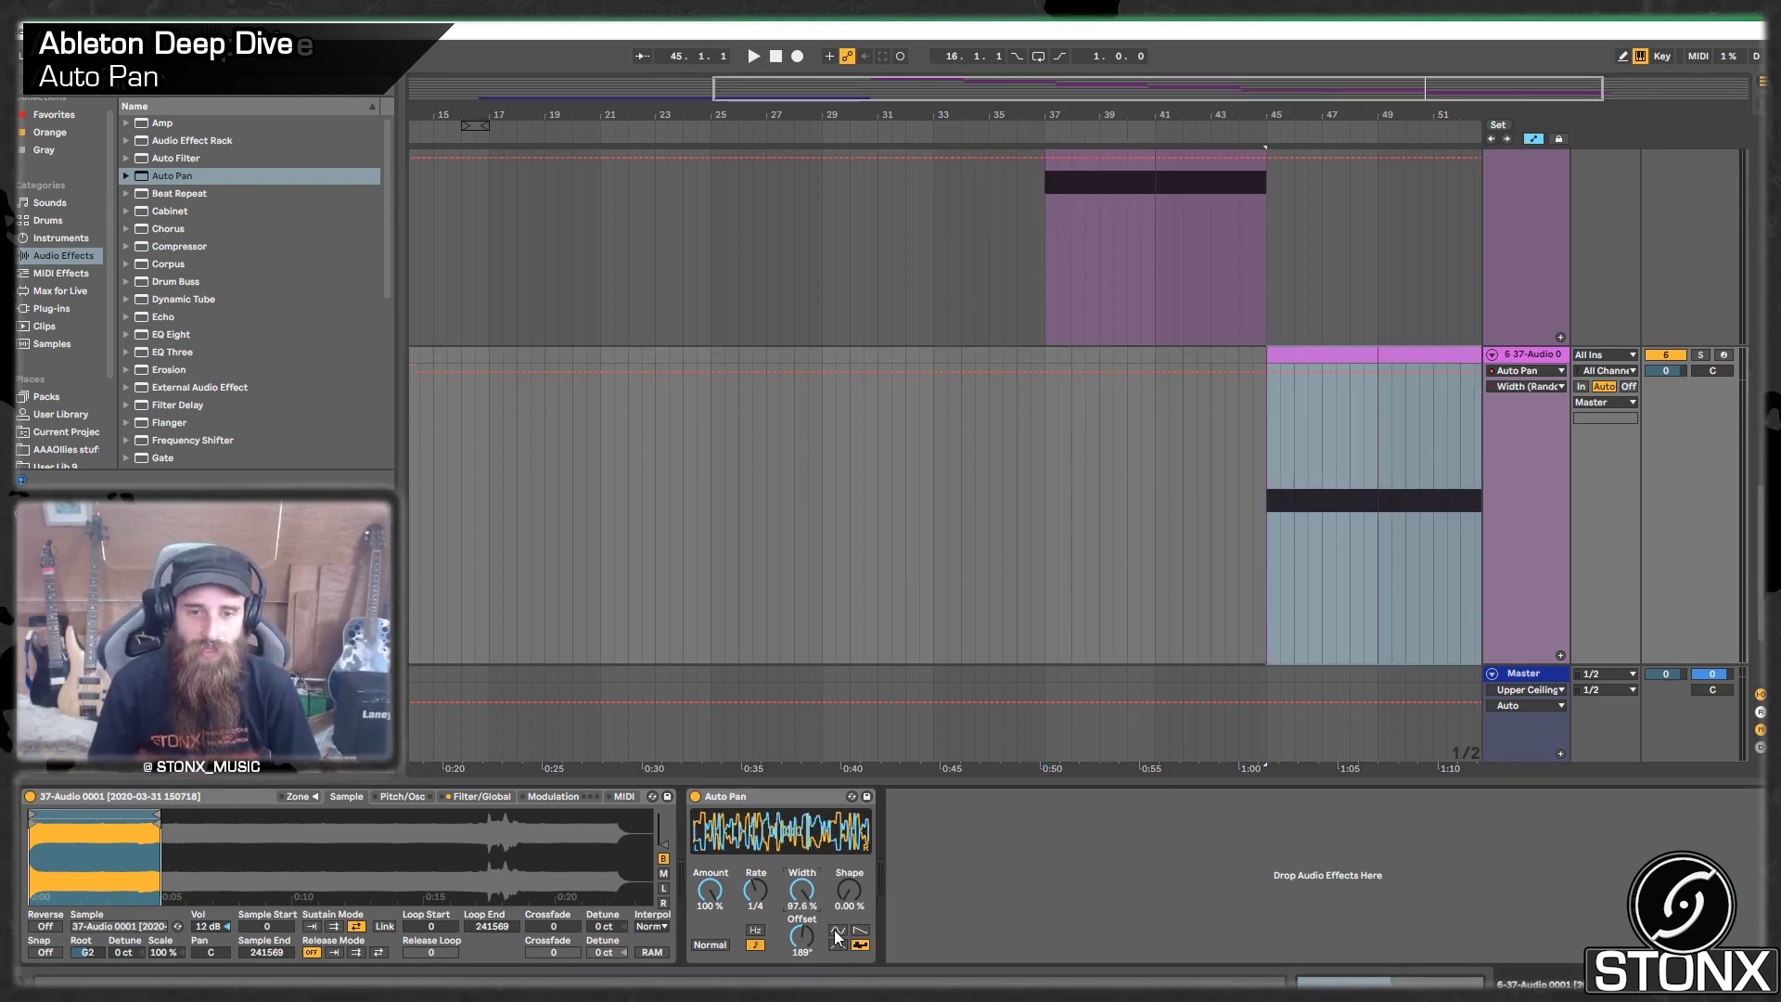
Step: Try the sine waveform on the sixth track's Auto Pan, then set the random waveform with rate 6, width 60.3% and shape 0%
left_click(835, 931)
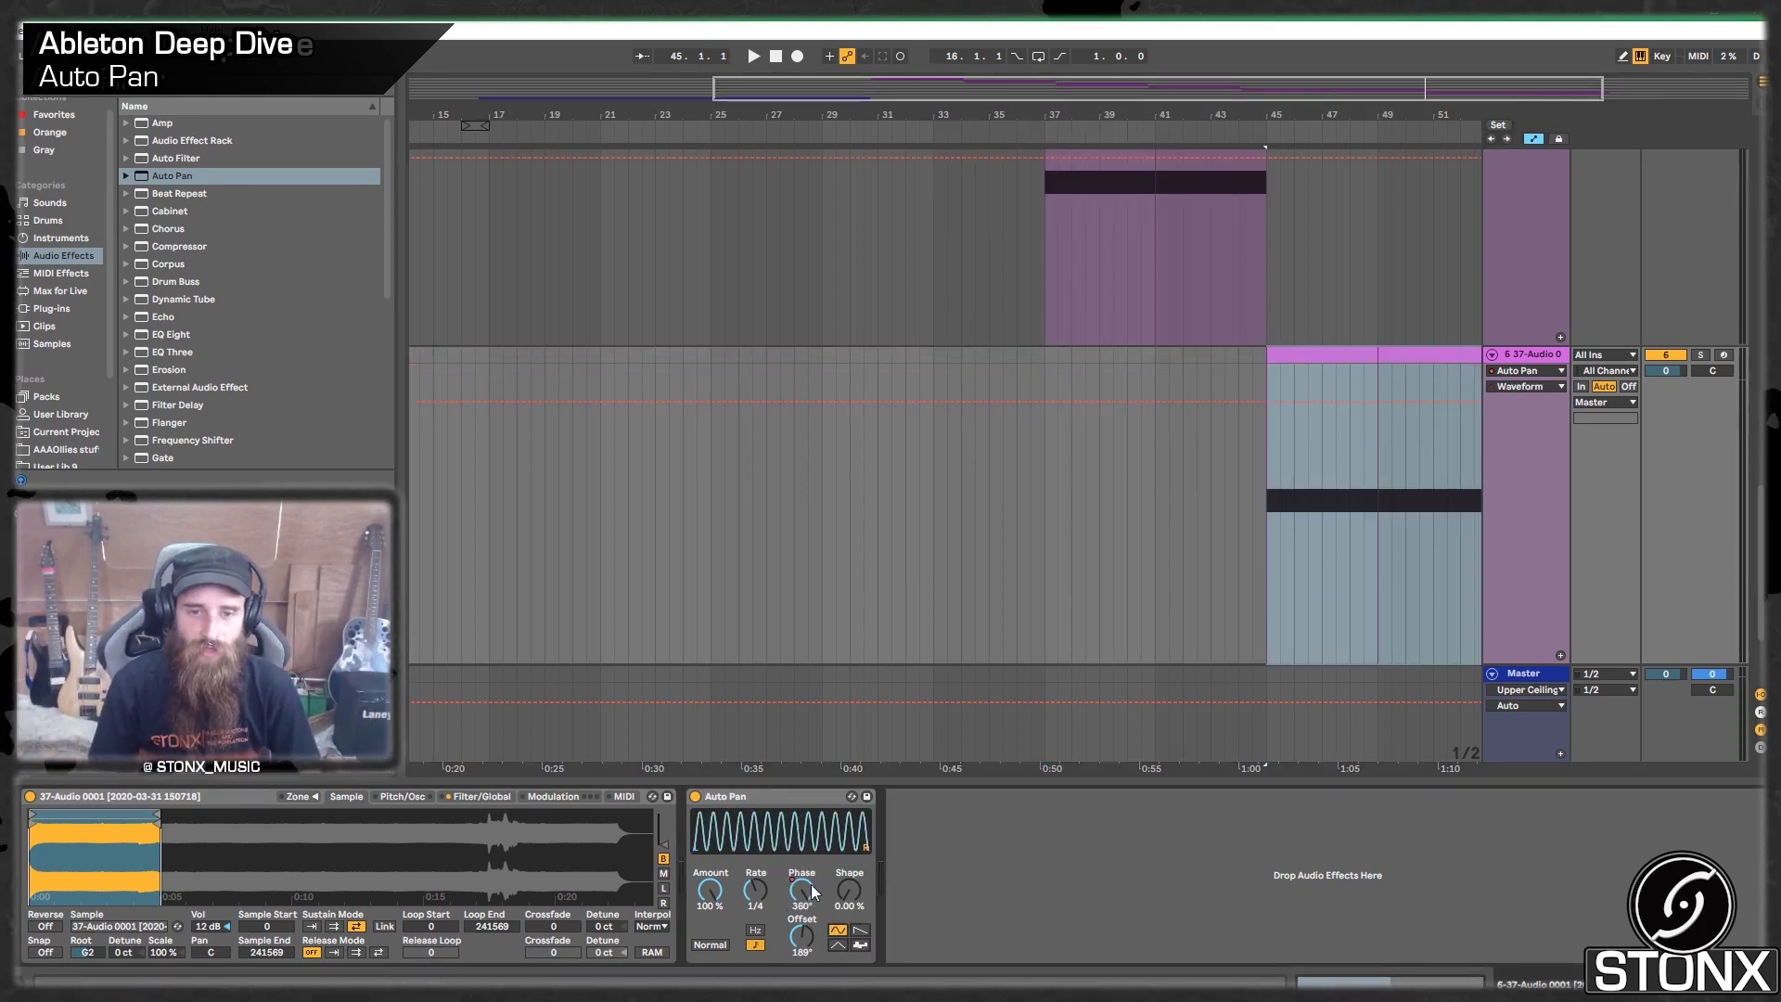
left_click_drag(810, 885, 810, 928)
left_click(860, 944)
mouse_move(806, 889)
left_mouse_down()
mouse_move(805, 950)
mouse_move(756, 870)
mouse_move(755, 830)
mouse_move(755, 872)
mouse_move(810, 867)
left_mouse_up()
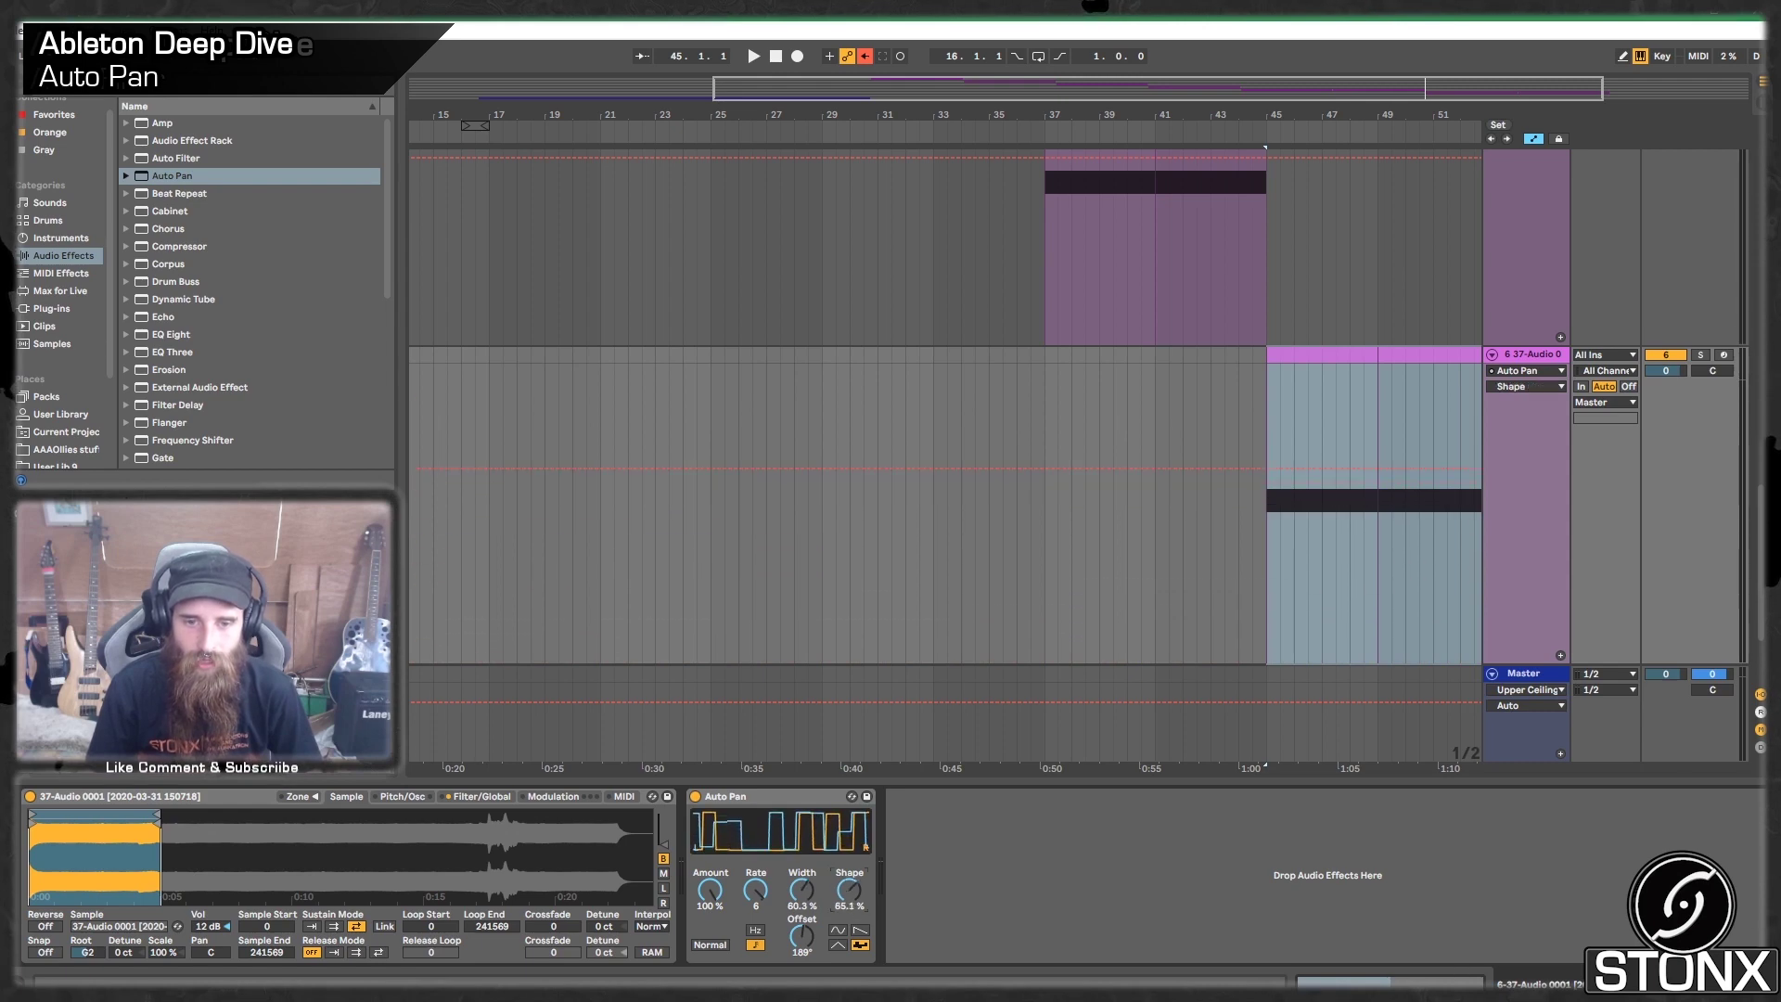
left_click_drag(848, 889, 849, 983)
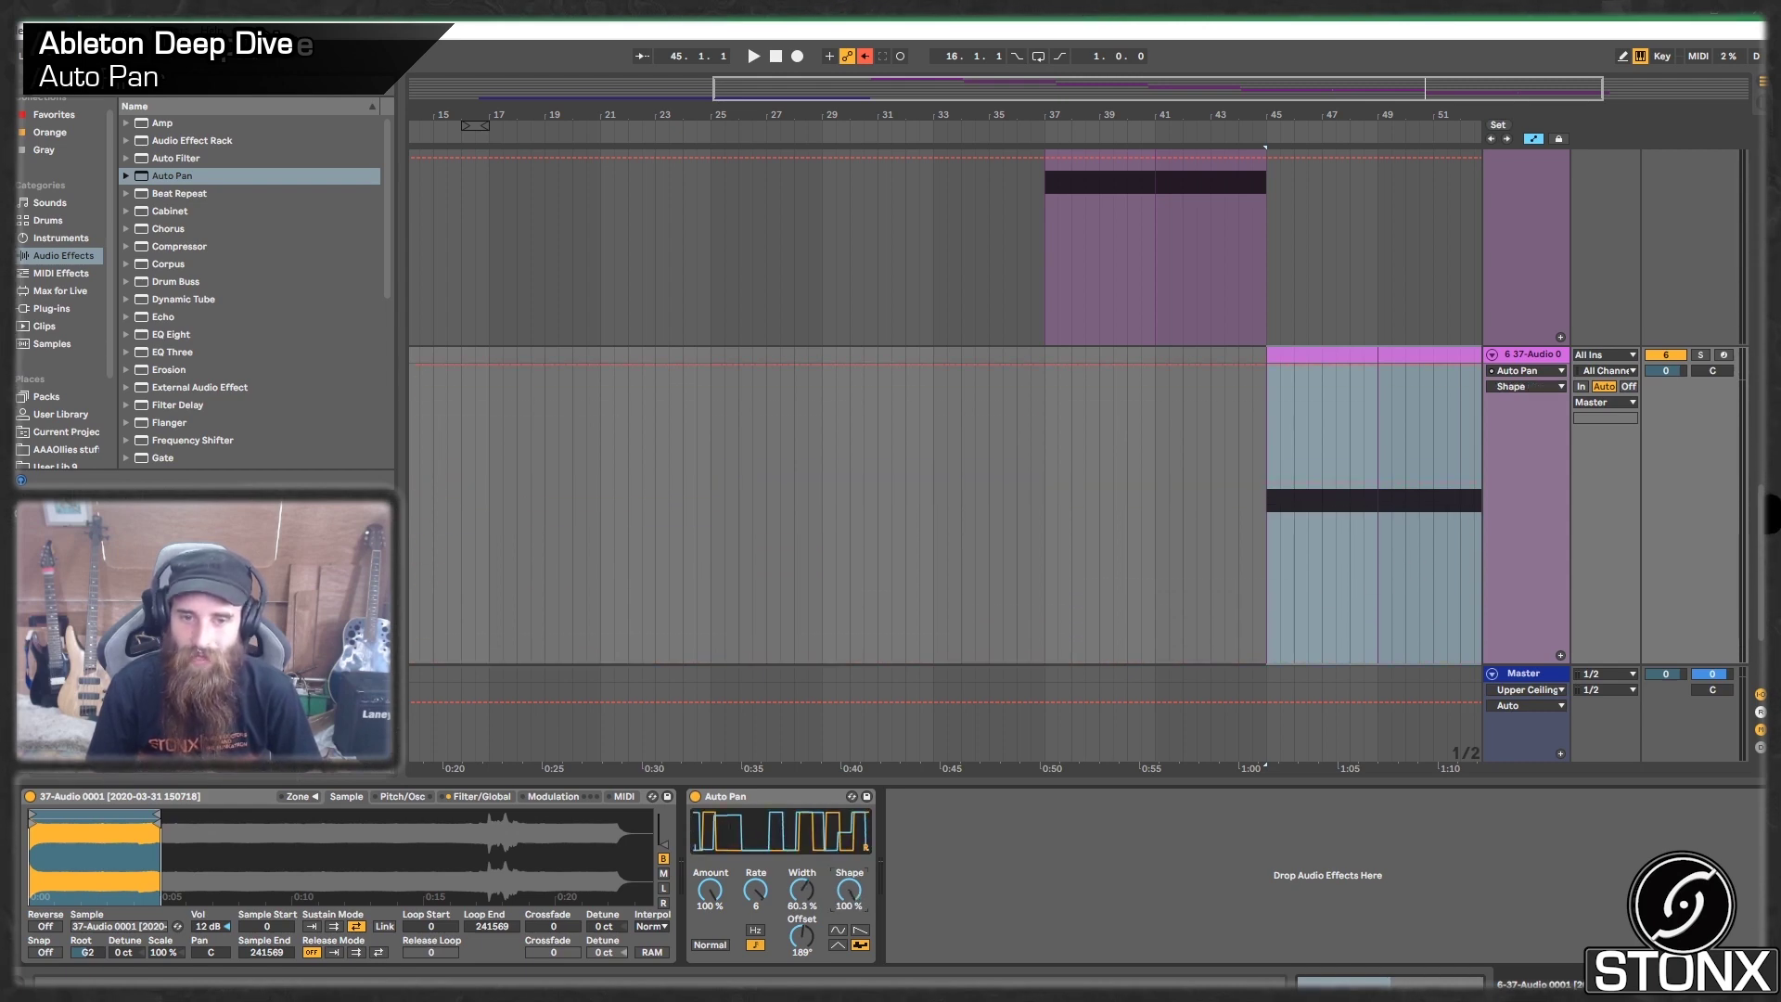
left_click_drag(849, 888, 849, 984)
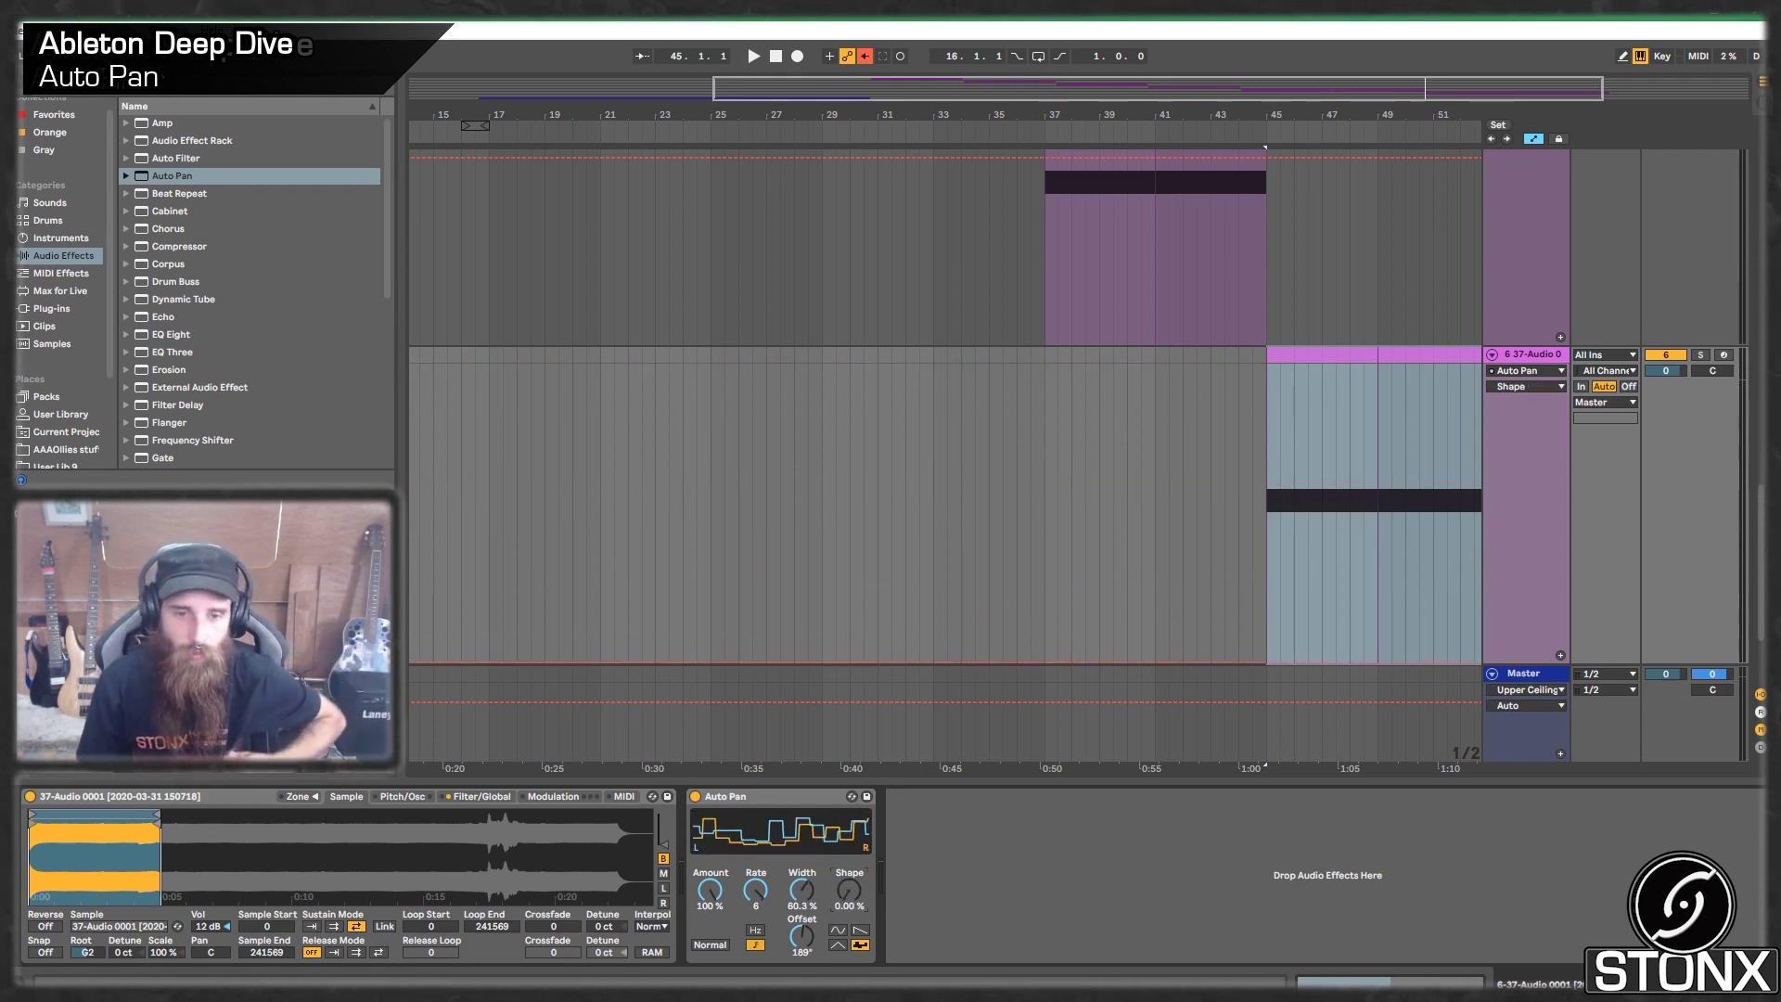
Step: Play the sixth track's clip while setting Auto Pan to rate 5/16, width 75.4%, offset 71.4° and shape 47.6%
left_click(757, 897)
key("space")
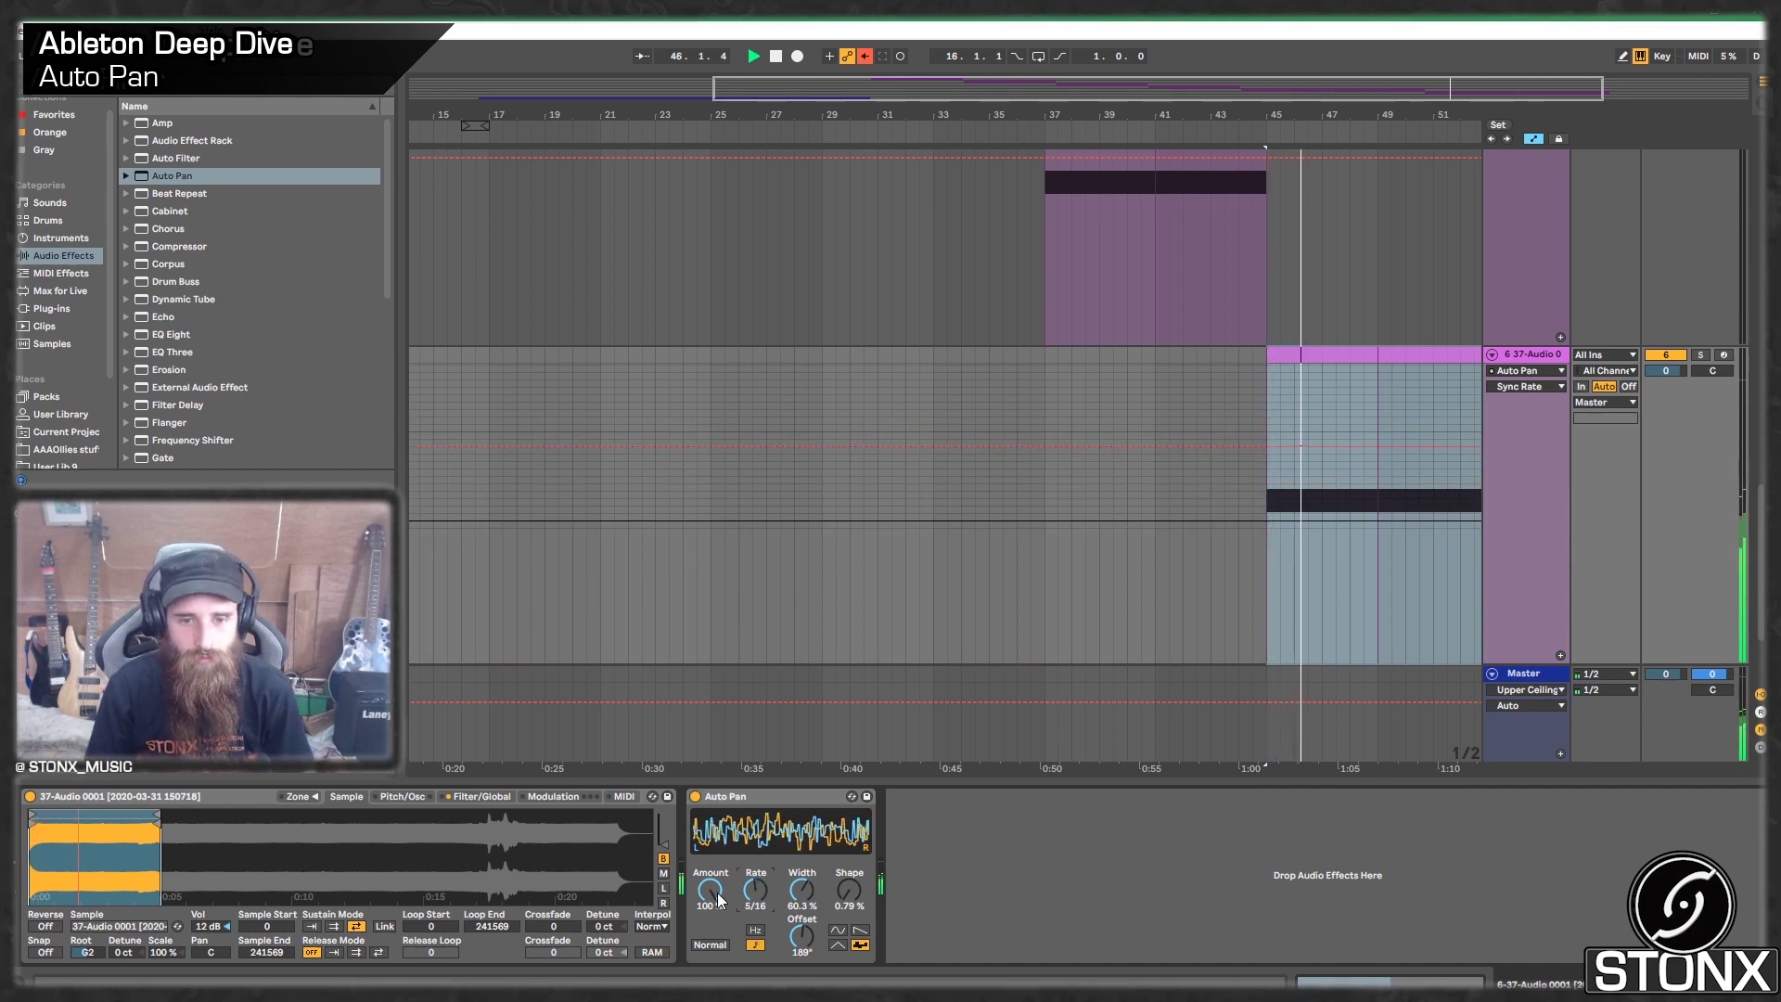
left_click_drag(802, 892, 802, 874)
left_click_drag(803, 937, 803, 975)
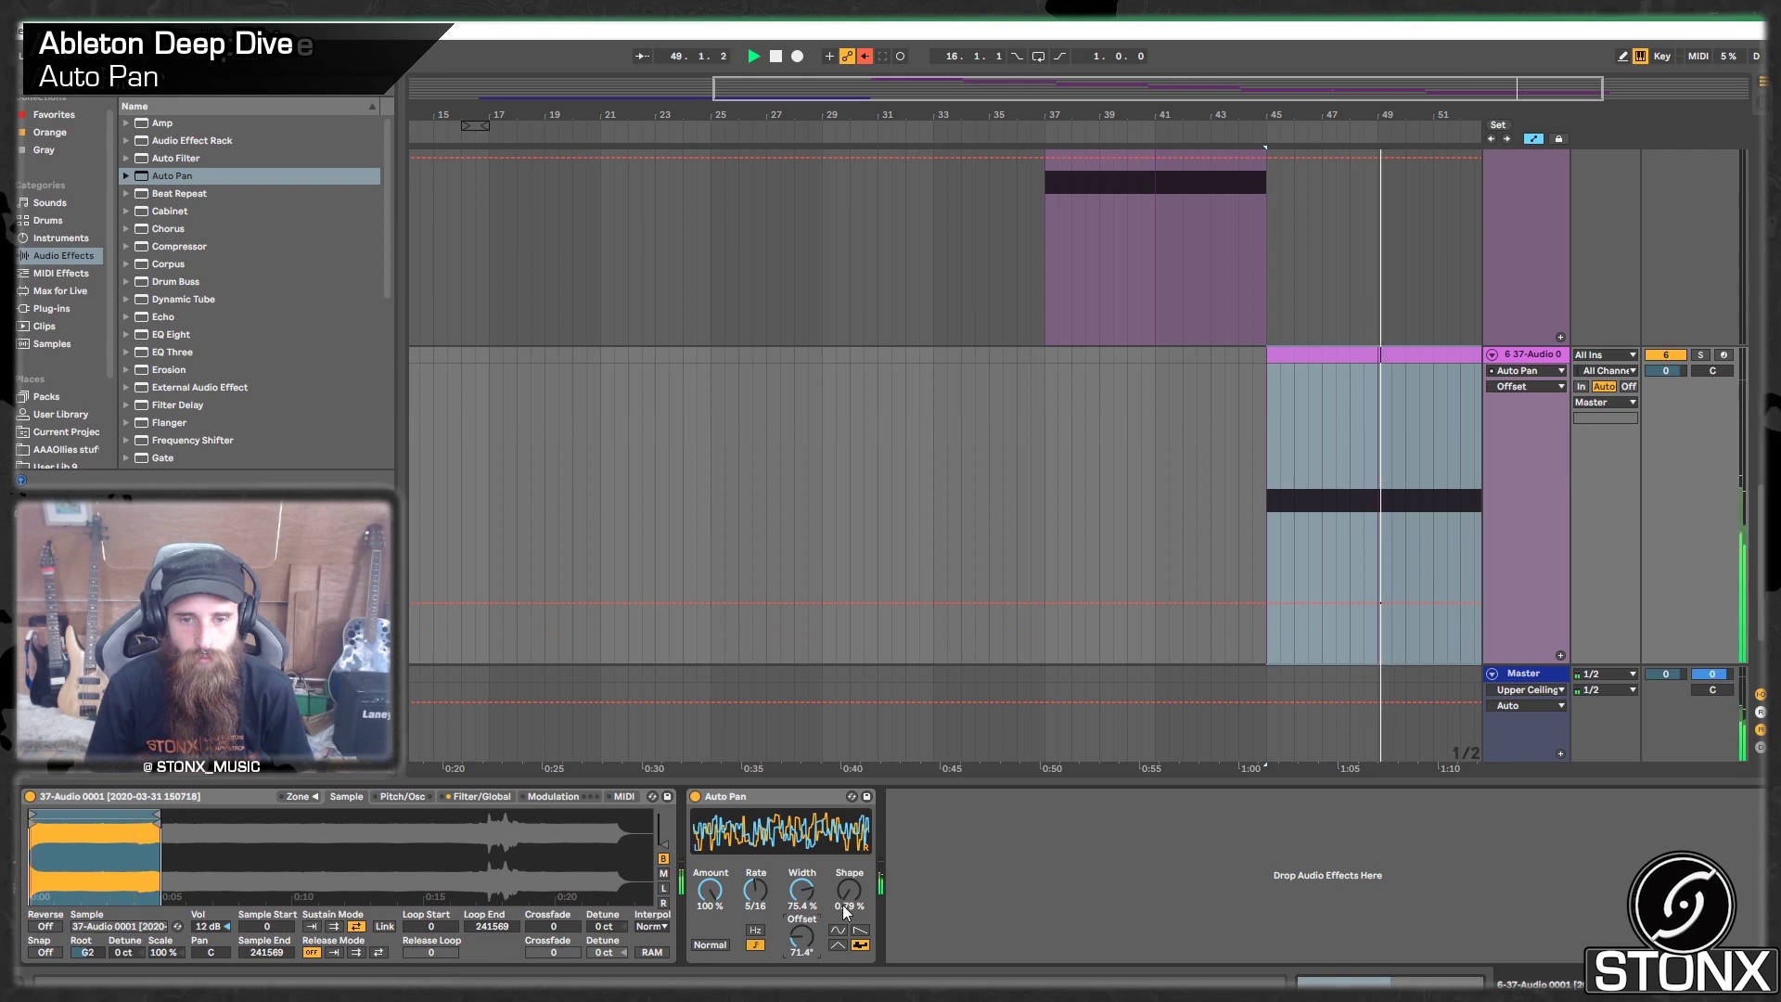
left_click_drag(850, 896, 761, 872)
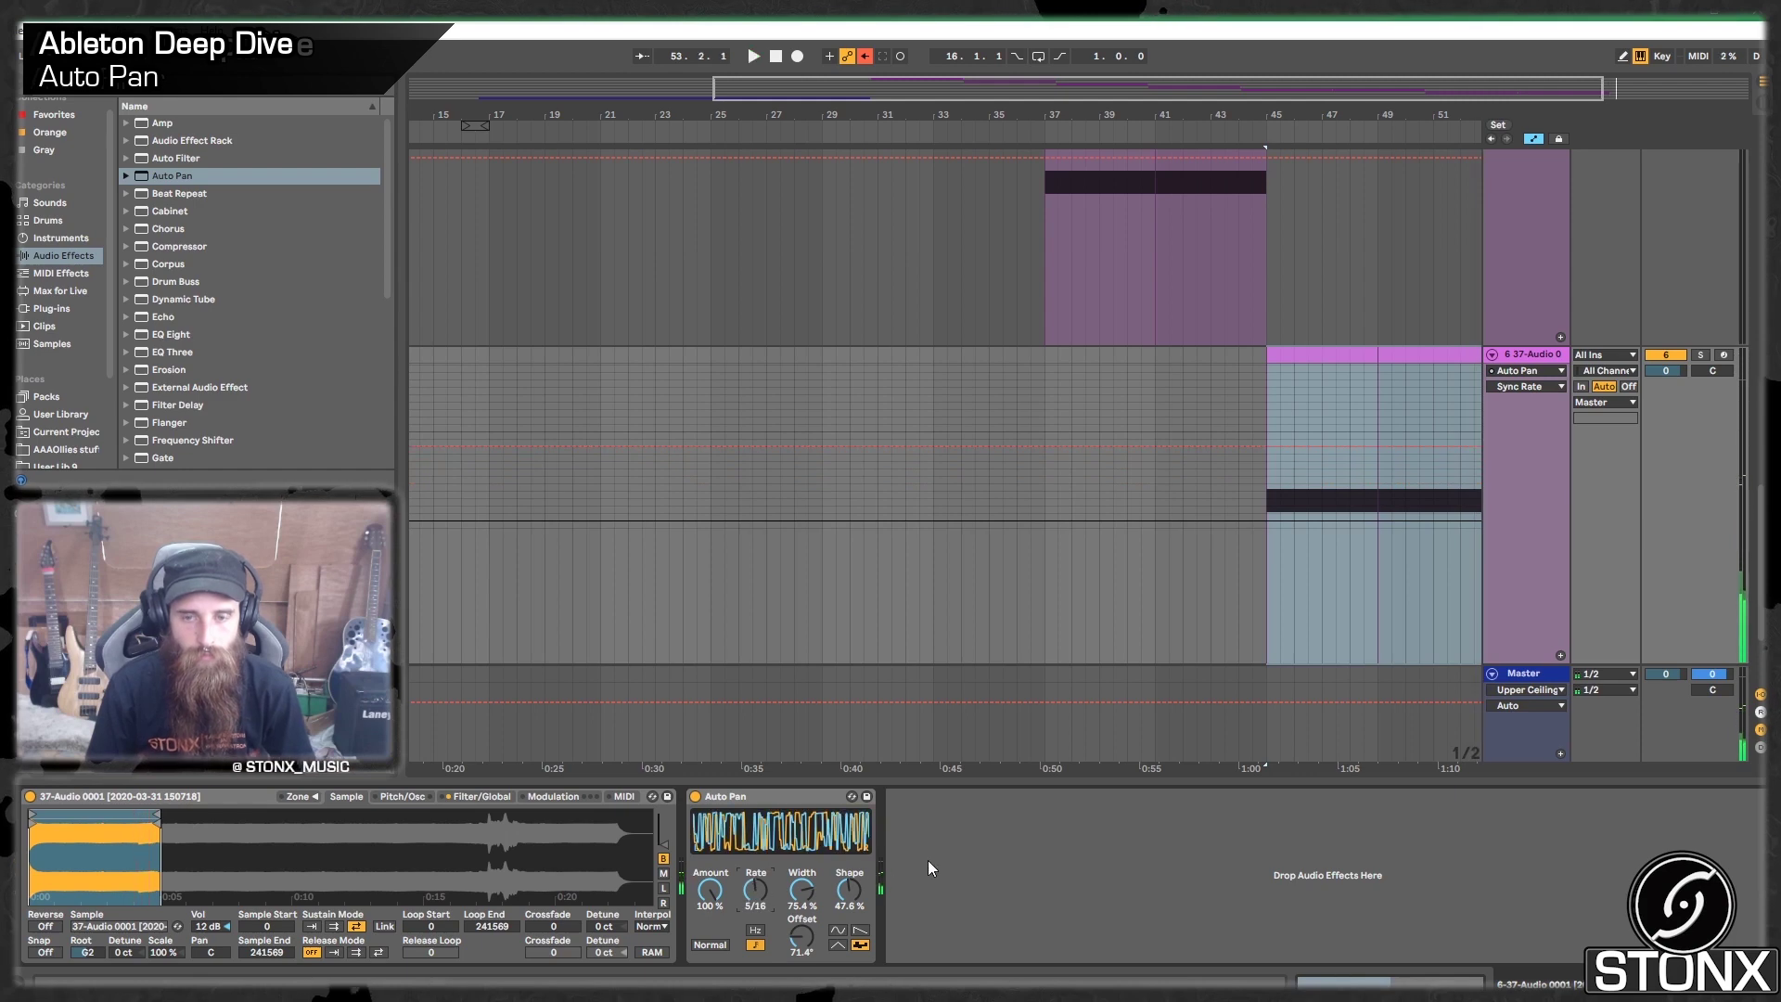
Step: Automate the sixth track's synced Auto Pan rate to fall from 1/4 at bar 45 to 1/64 near bar 53
left_click(1262, 397)
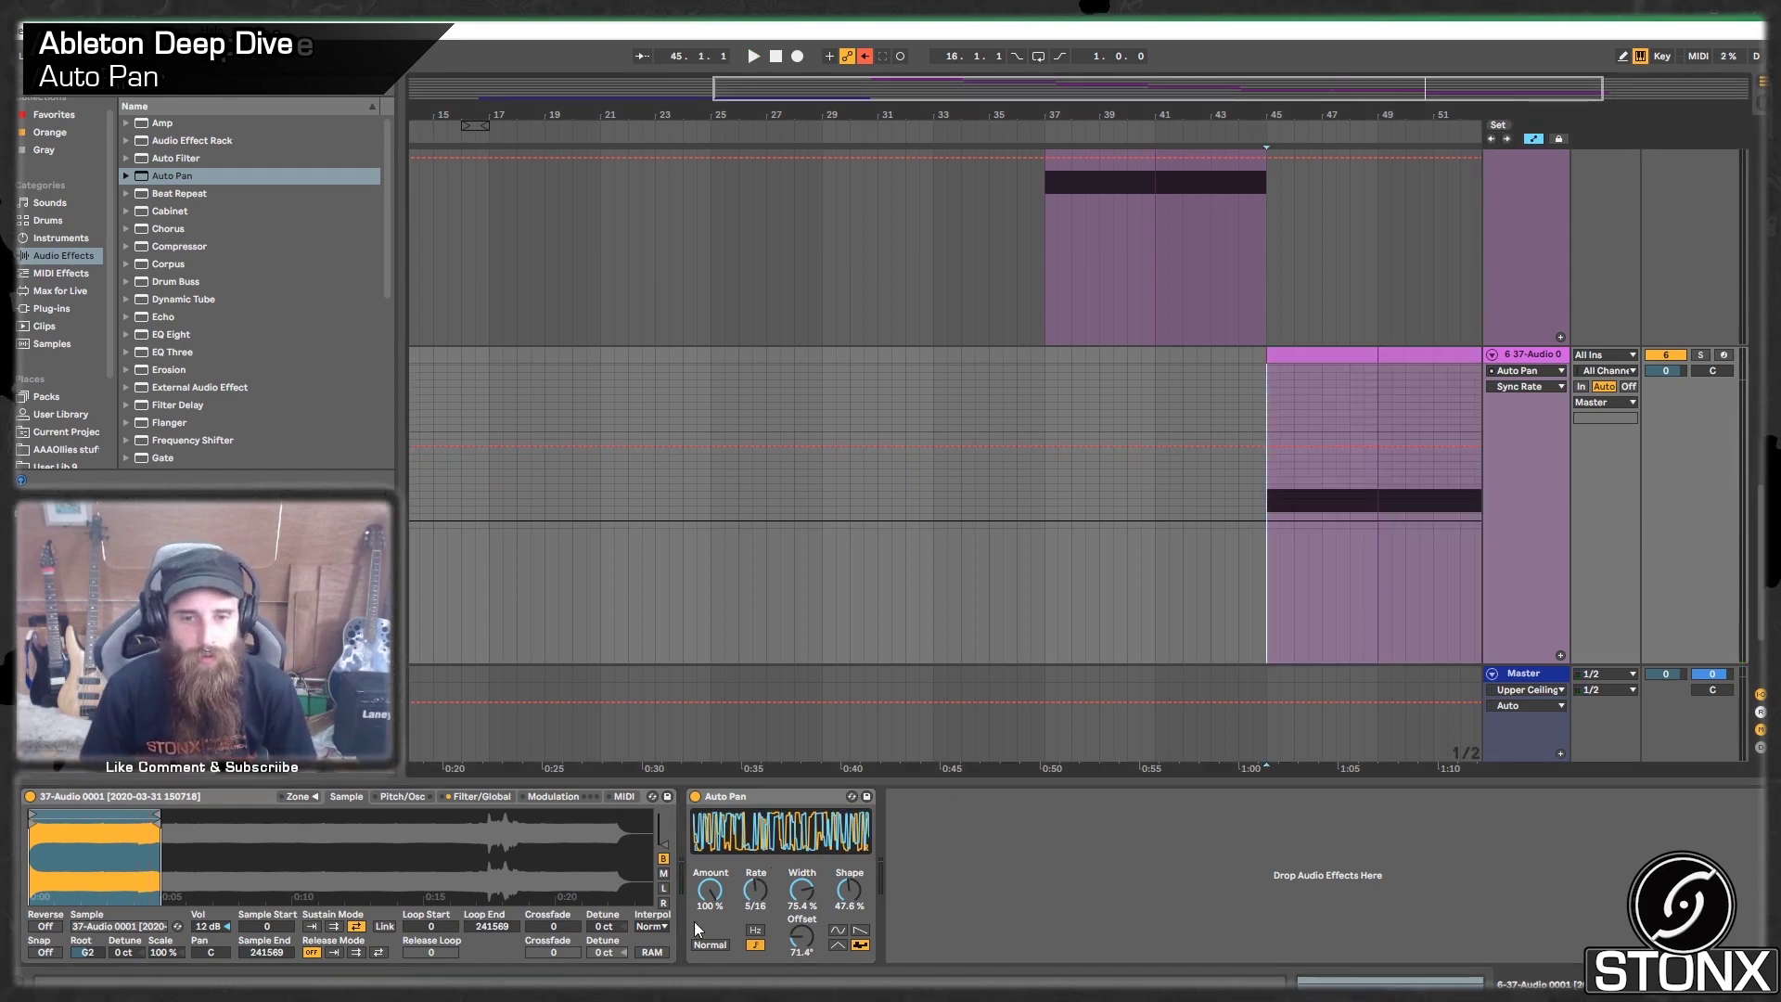
right_click(762, 886)
left_click(796, 896)
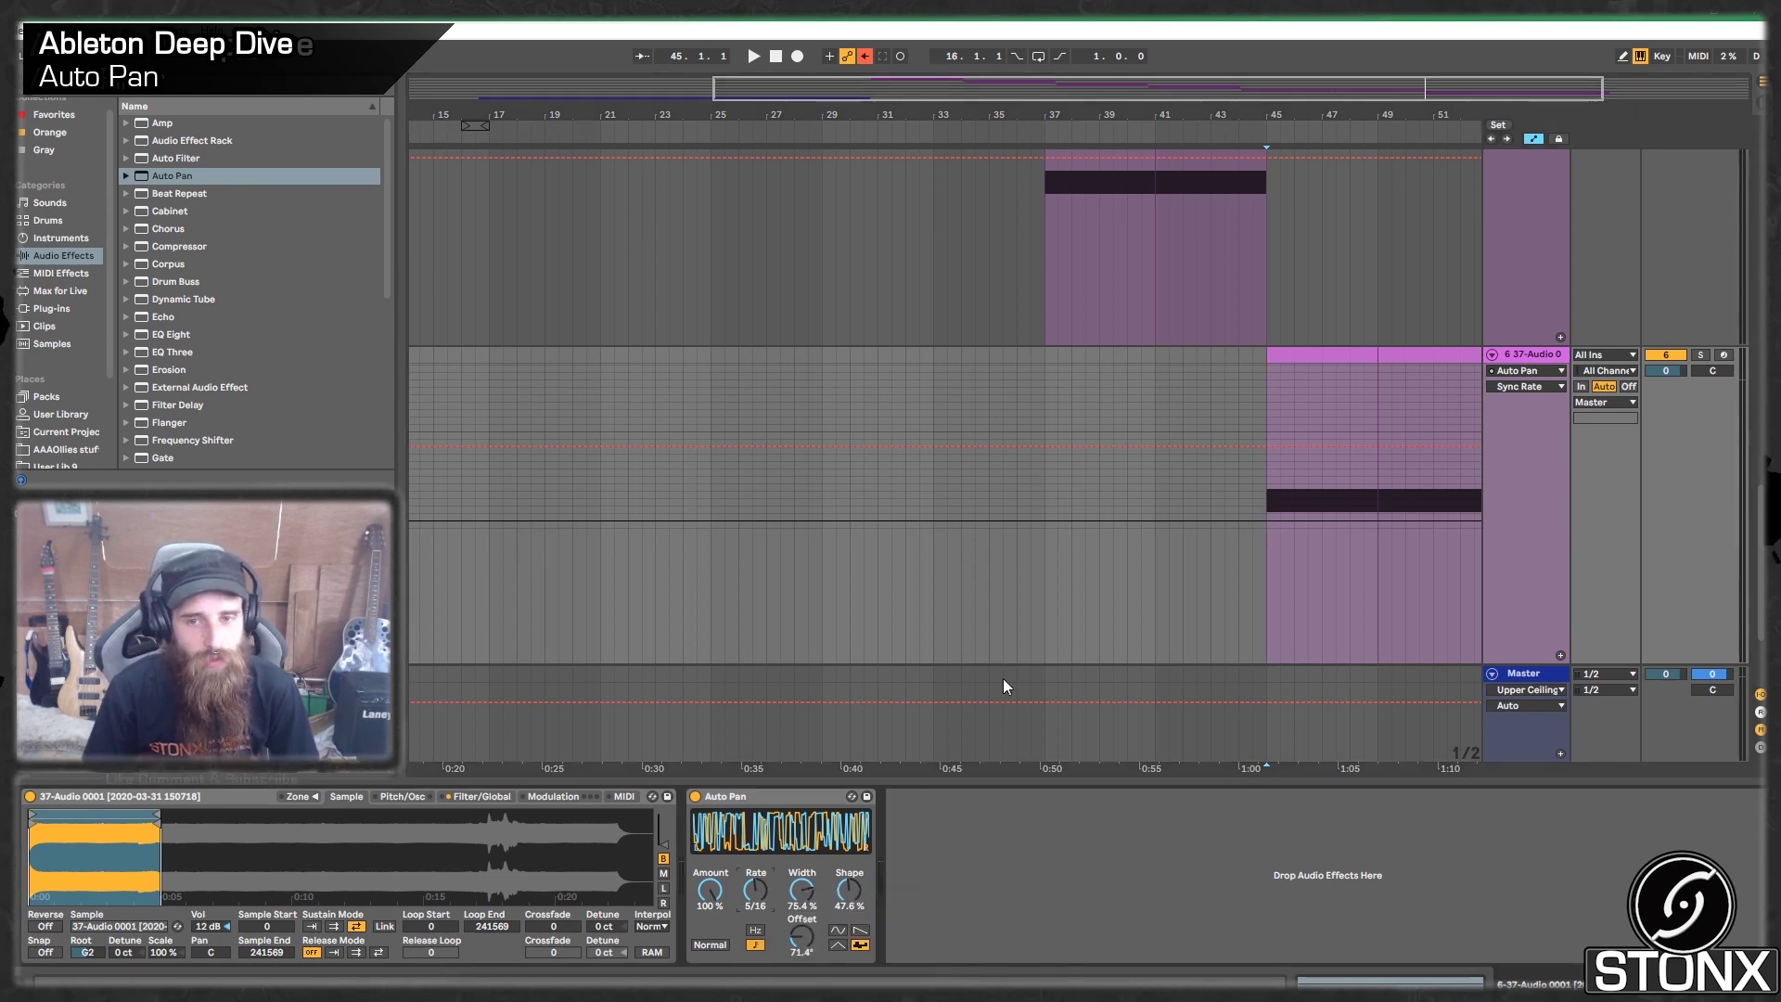
left_click(1259, 446)
left_click_drag(1467, 447, 1335, 521)
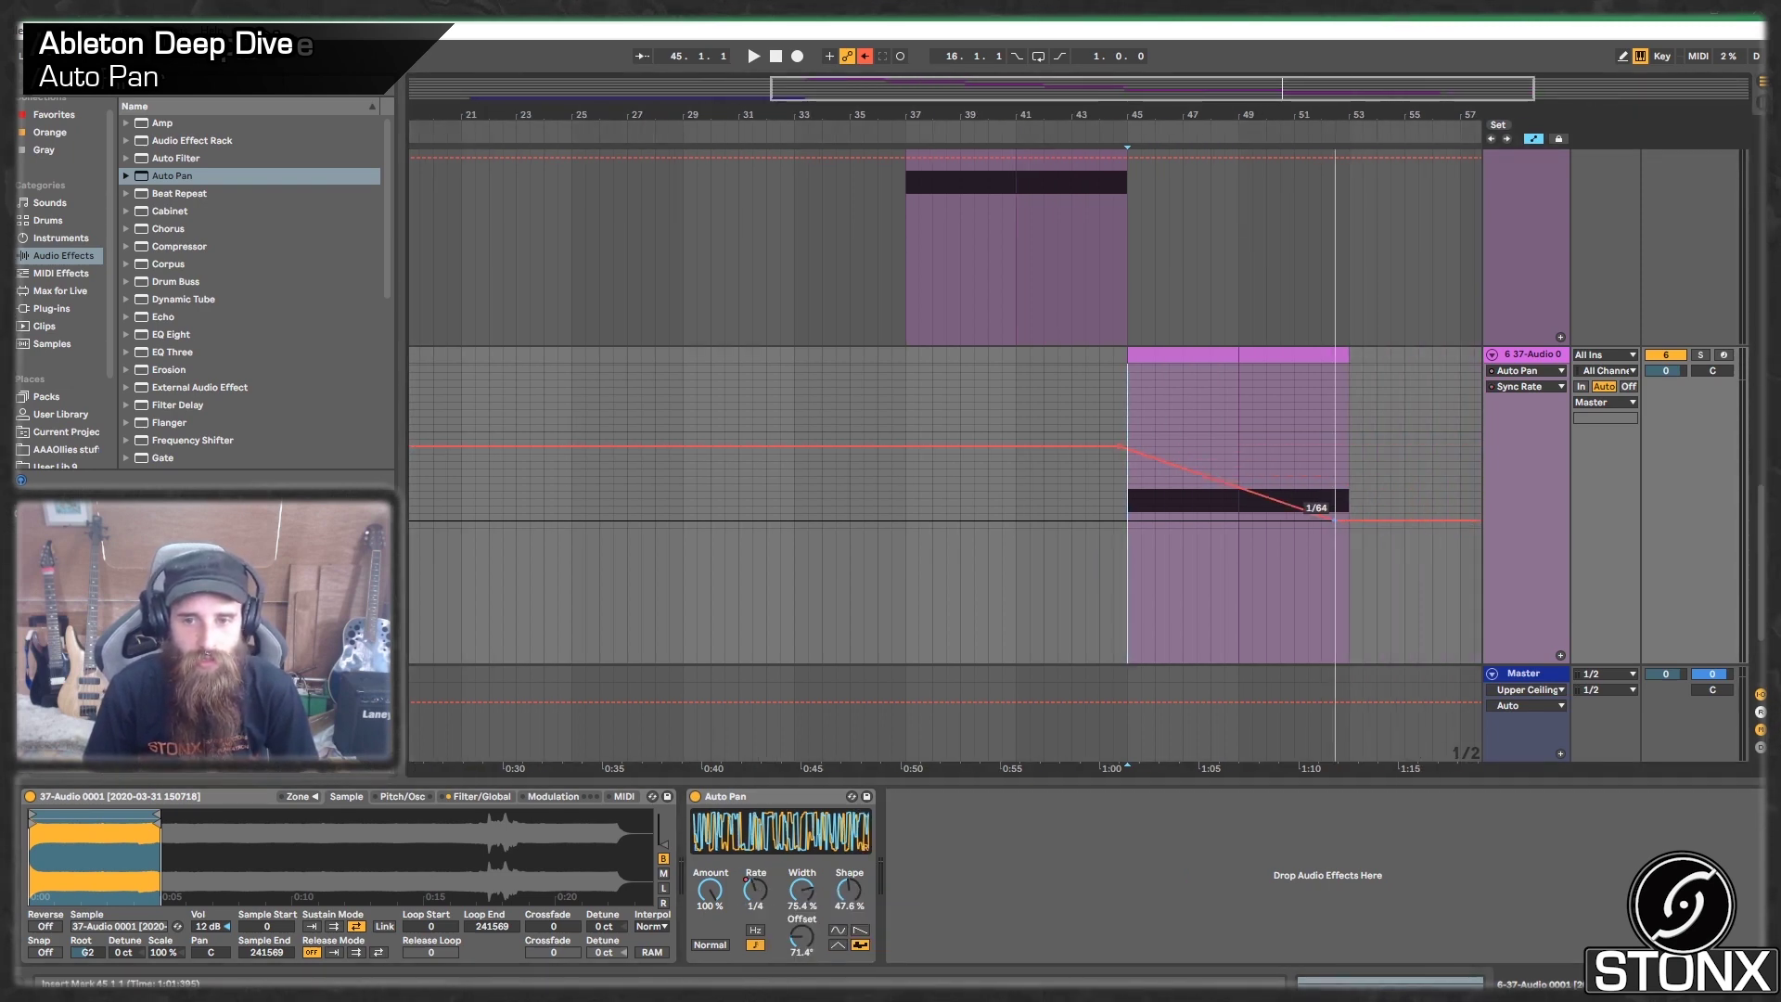
Step: Automate the sixth track's random width from 26.5% at bar 45 up to a peak near bar 49, falling to 0% at bar 53
right_click(809, 889)
left_click(834, 898)
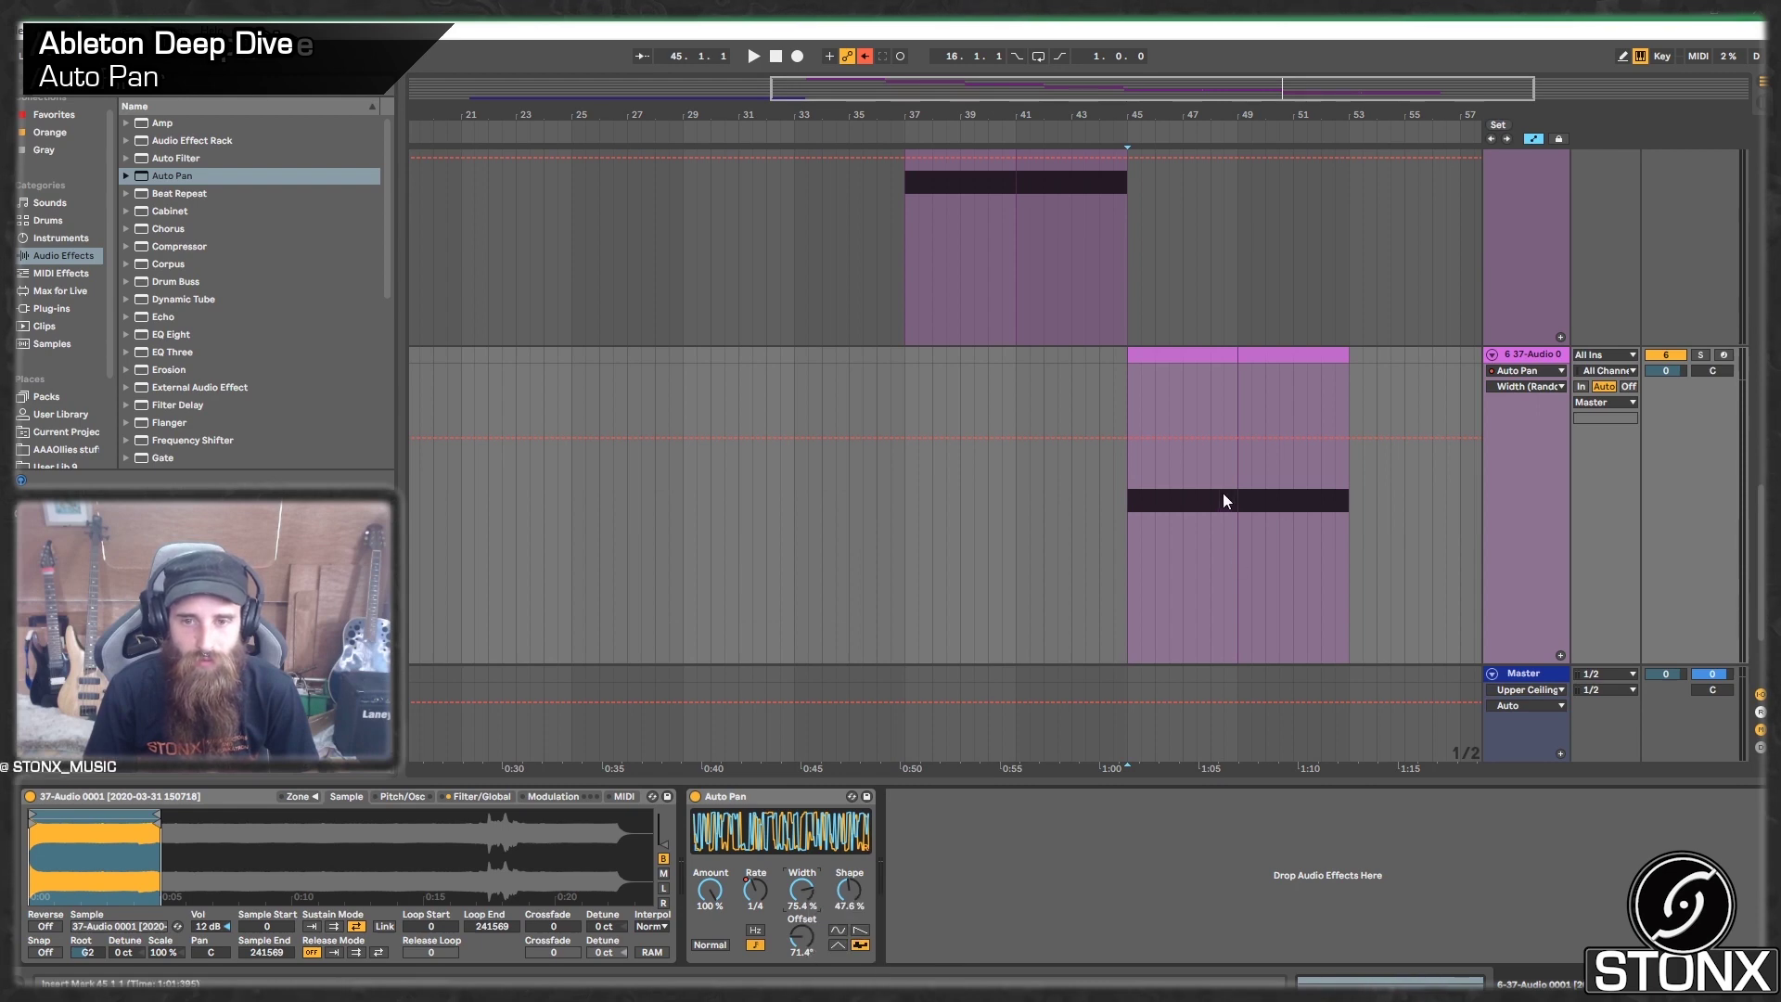
left_click(1127, 440)
left_click_drag(1208, 443, 1251, 425)
left_click_drag(1307, 496, 1349, 661)
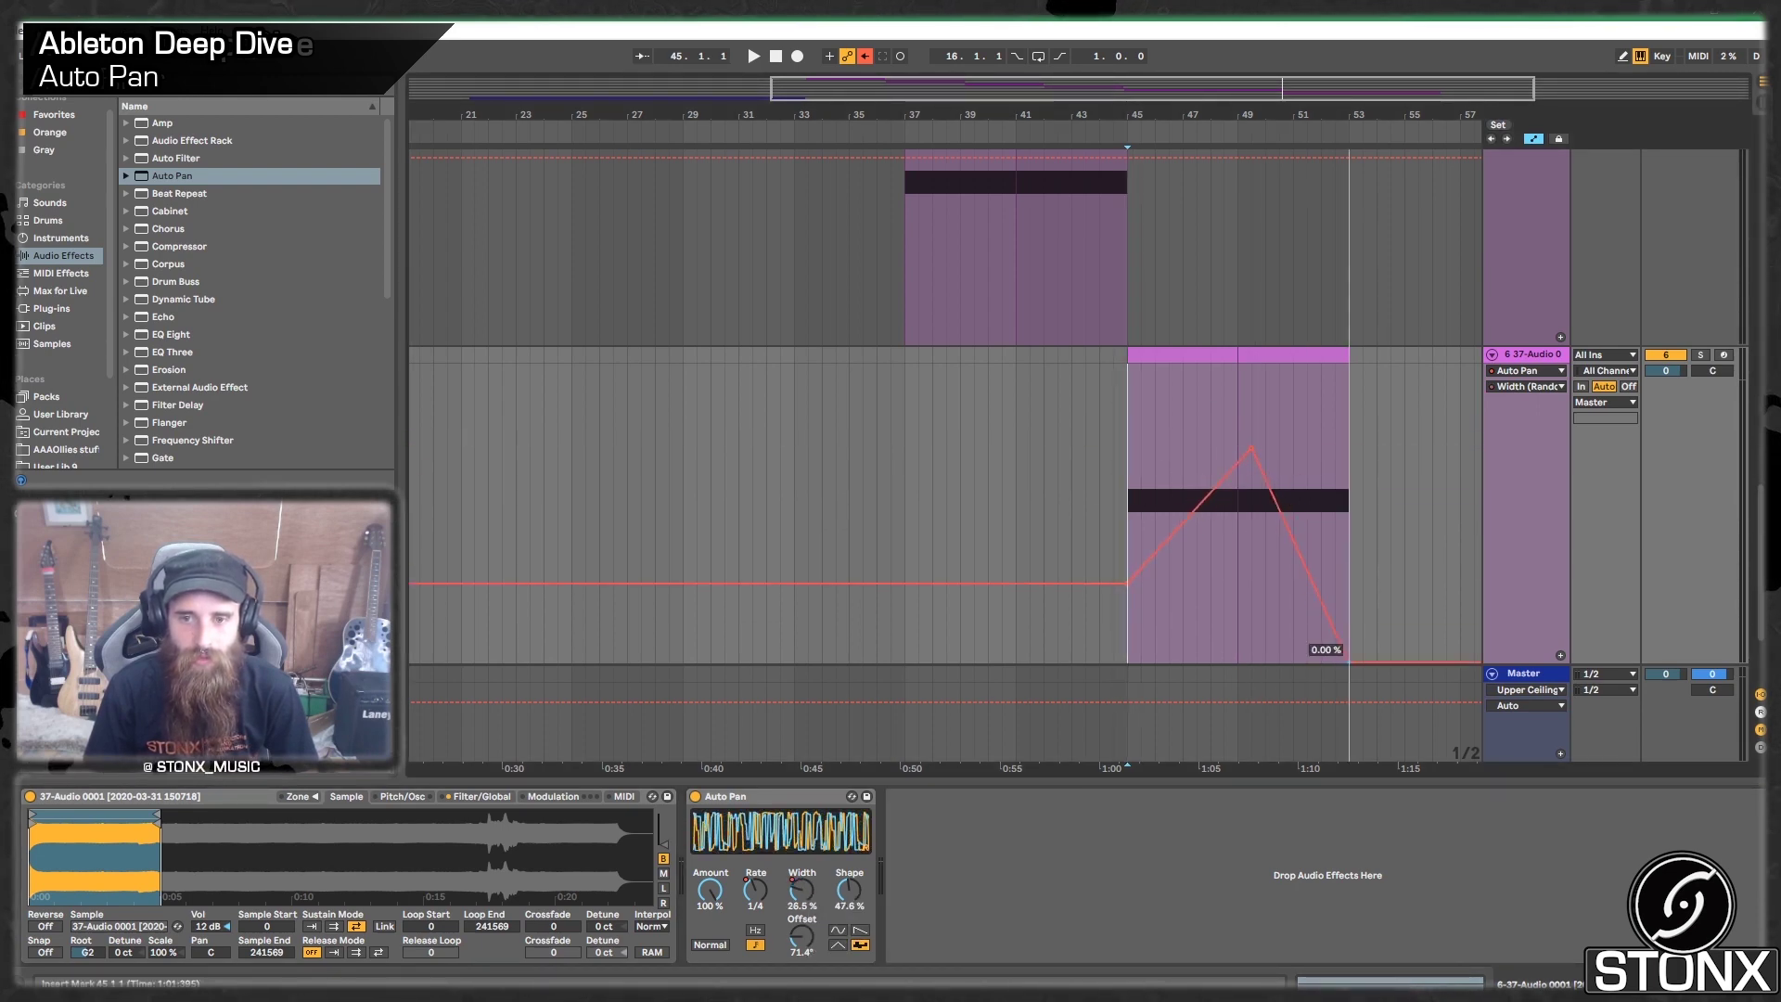
Step: Automate the sixth track's Auto Pan shape to rise from 47.6% at bar 45 to its maximum at bar 53
right_click(849, 890)
key("Escape")
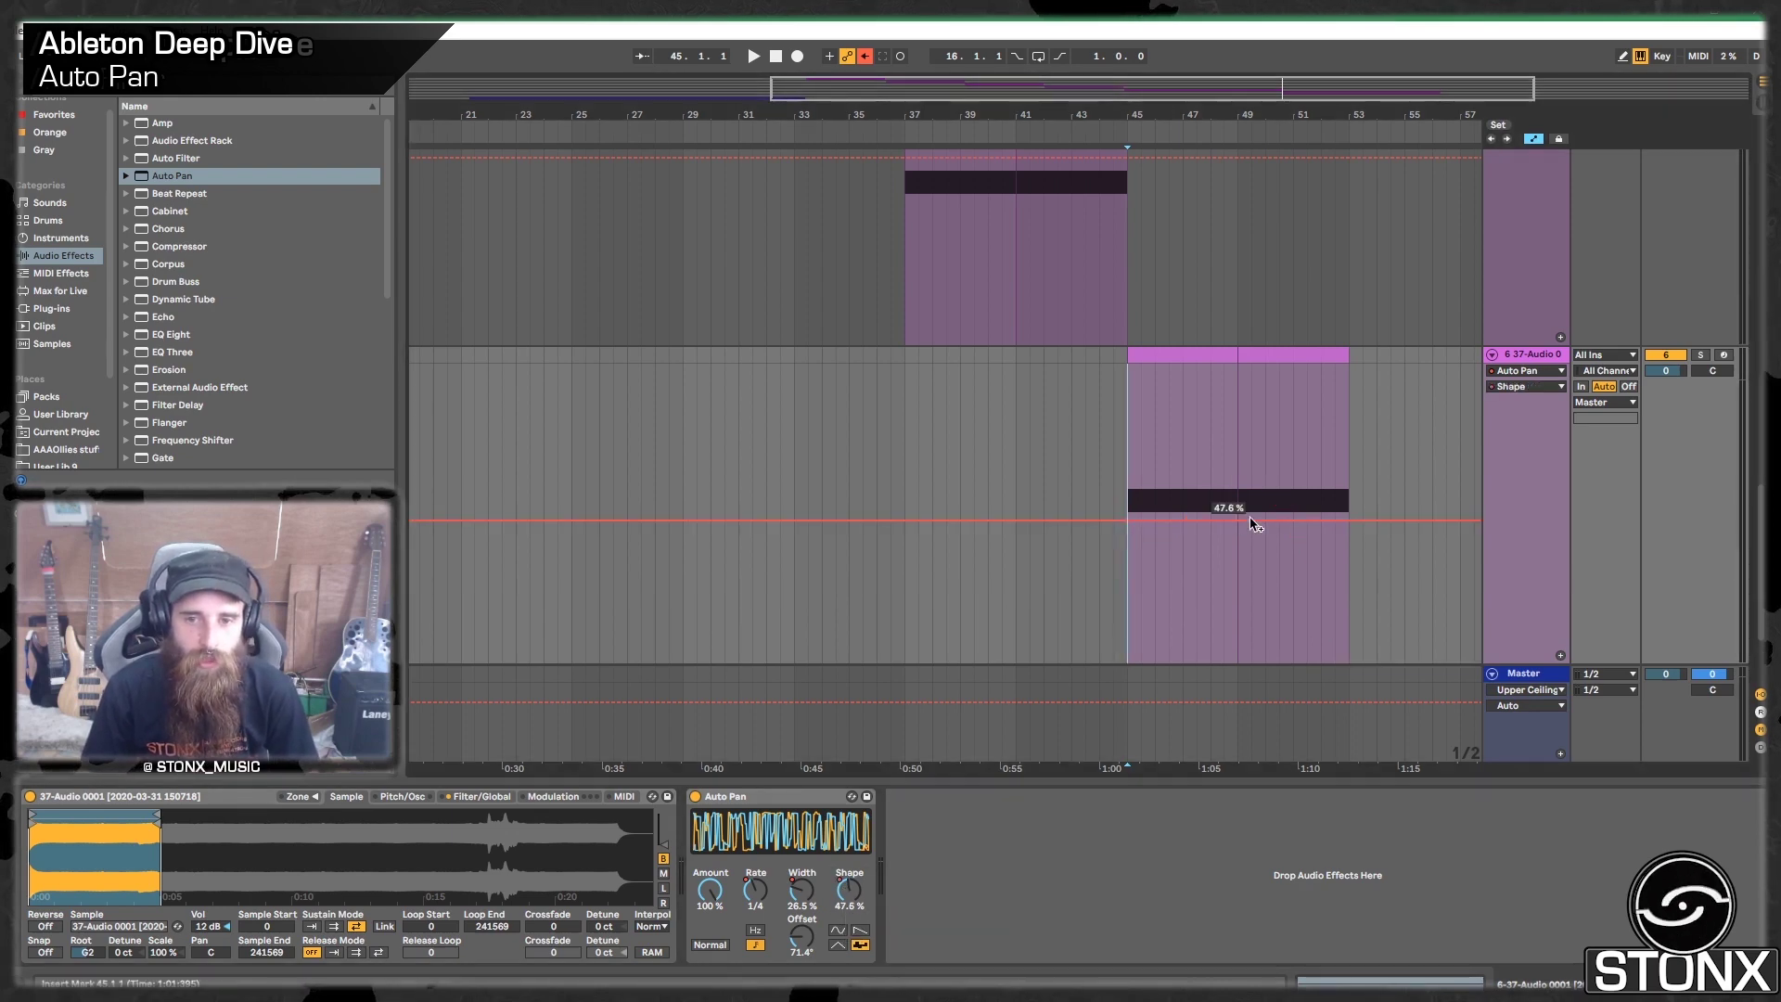
left_click_drag(1254, 530, 1349, 365)
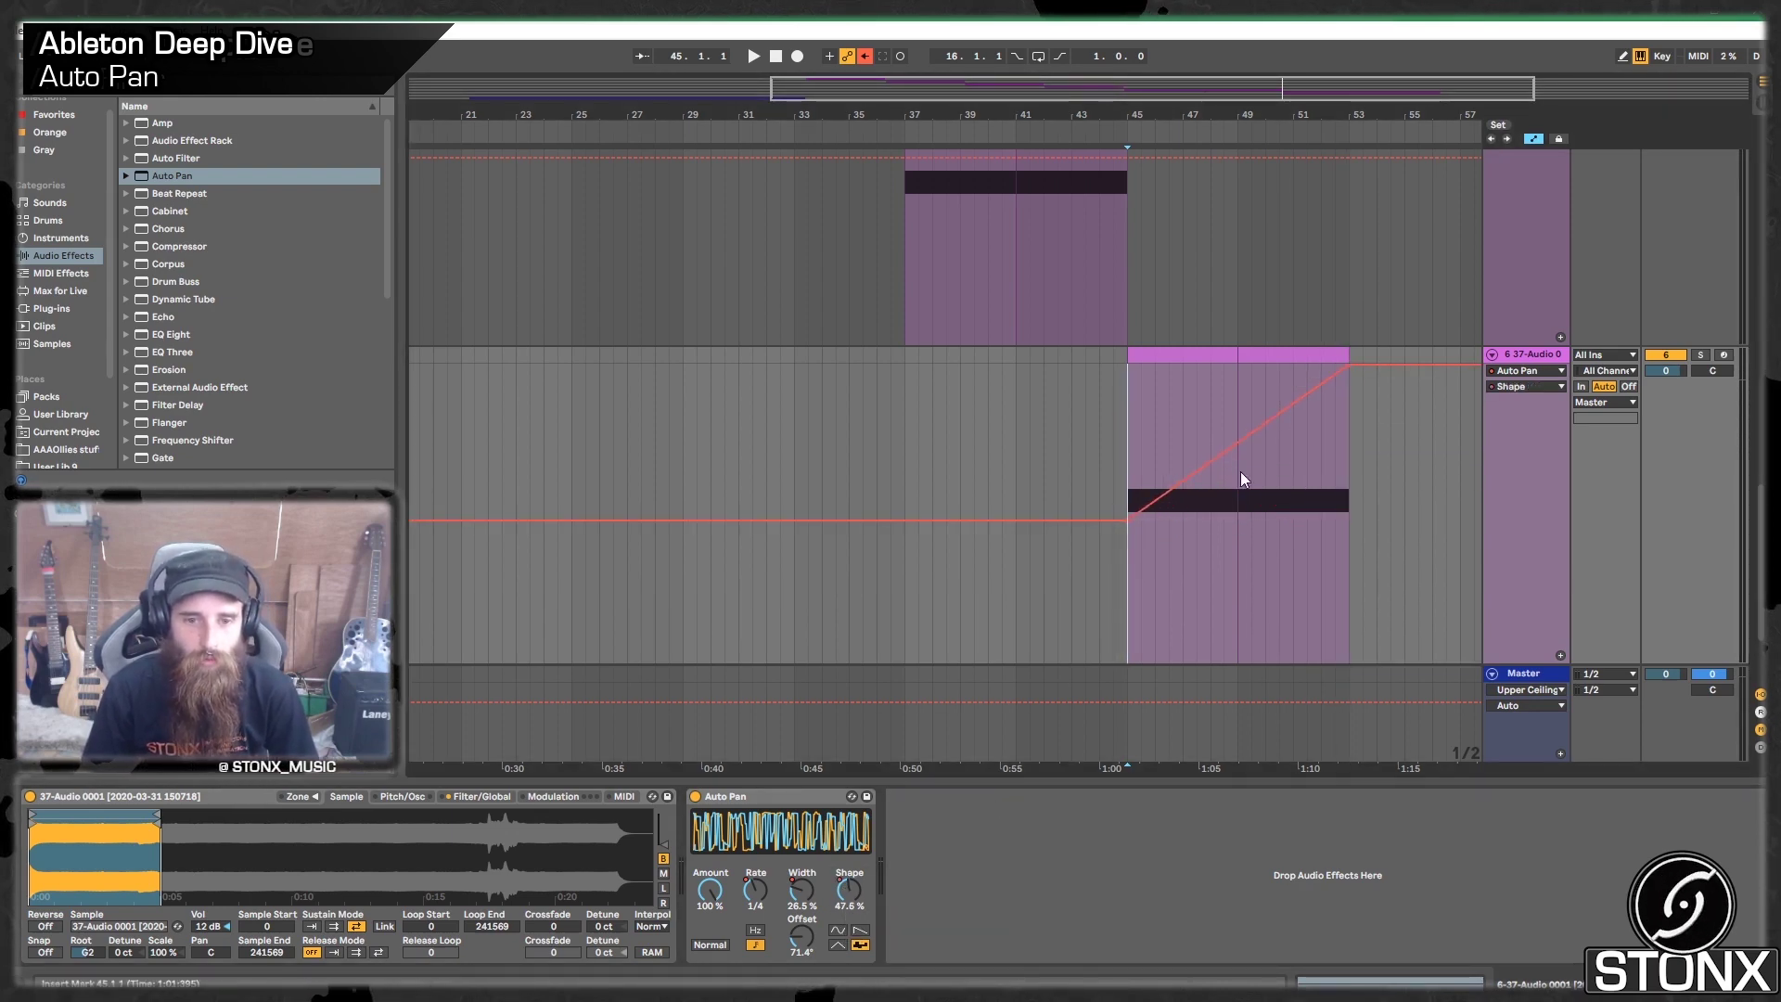
Step: Automate the sixth track's Auto Pan offset from 71.4° at bar 45 up to 356° at bar 49, falling to zero at bar 53
right_click(803, 939)
left_click(835, 848)
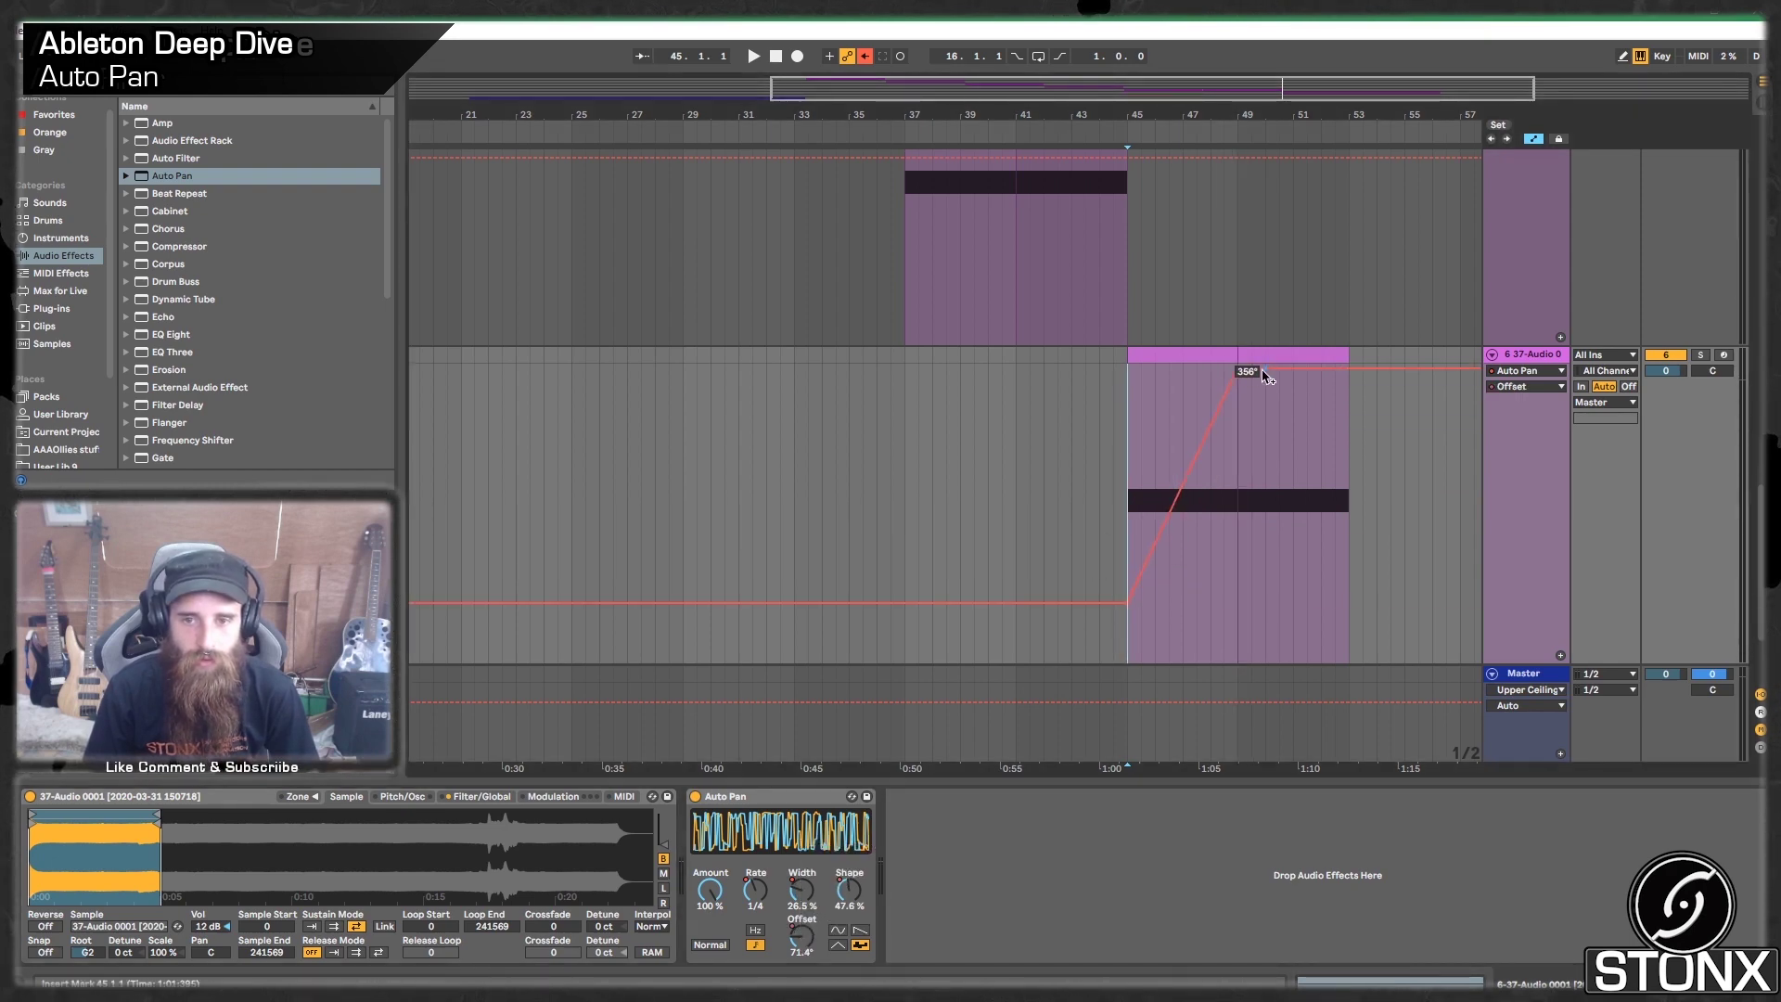
left_click_drag(1265, 371, 1349, 662)
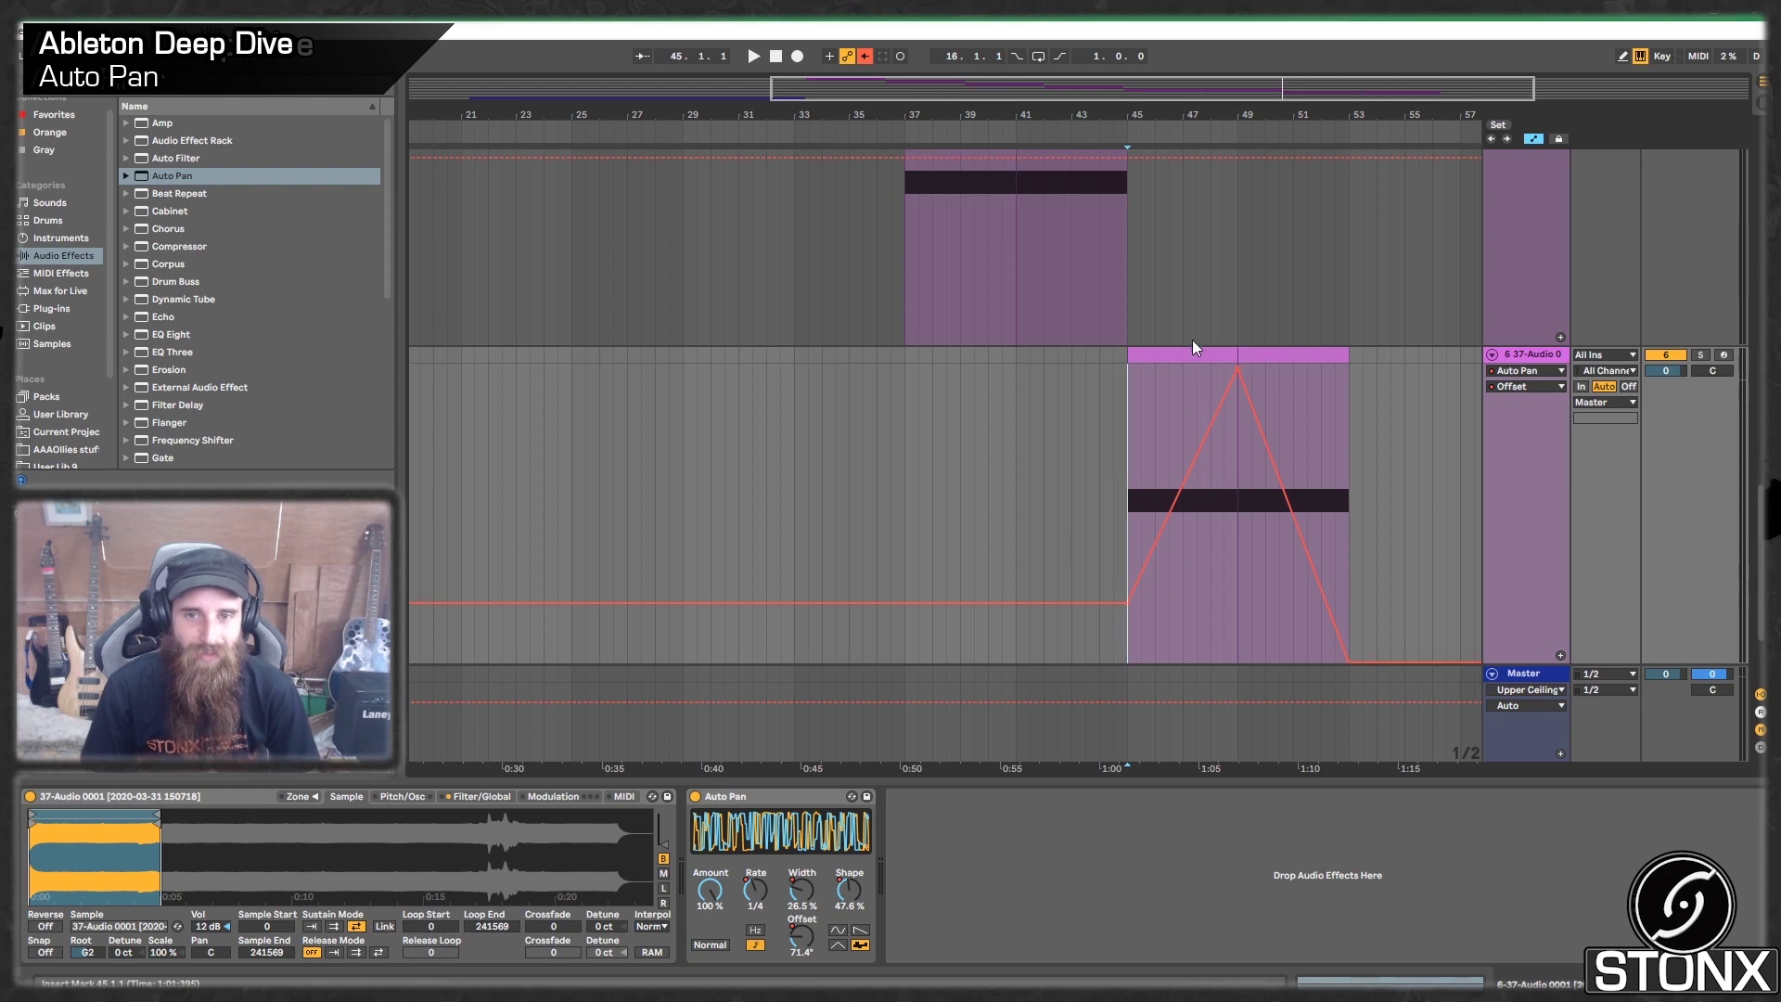
Step: Play the sixth track's fully automated clips from bar 45
key("space")
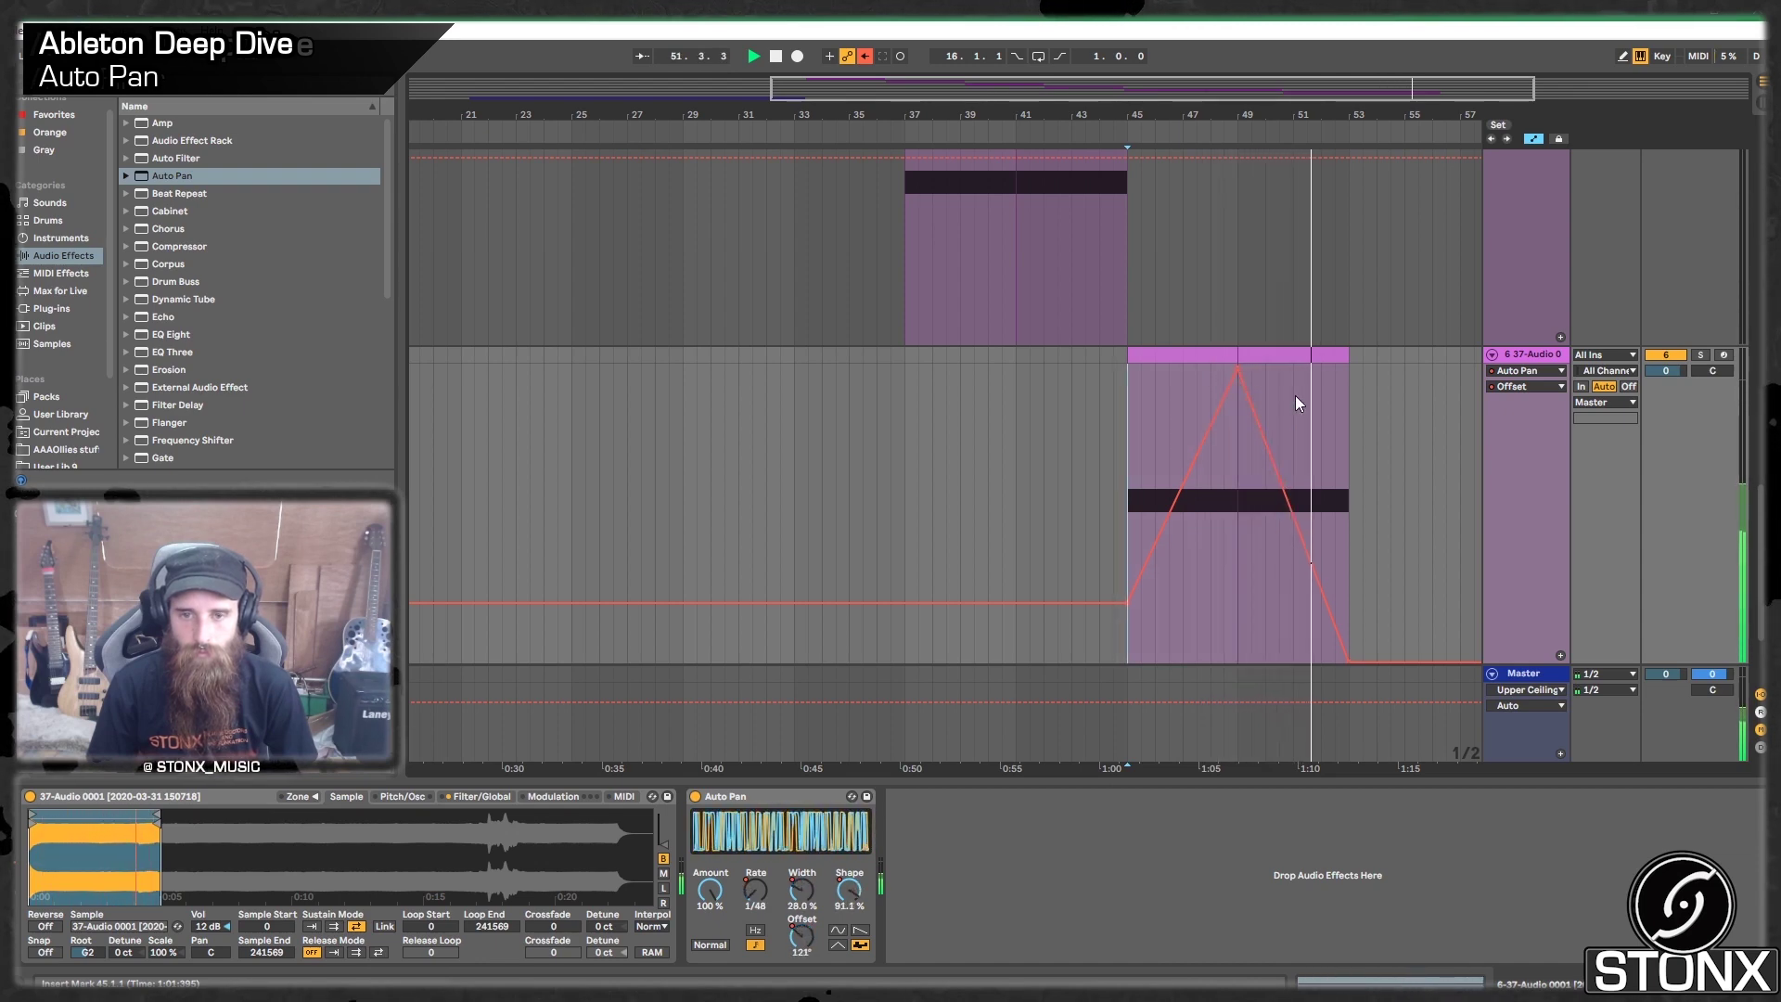
key("space")
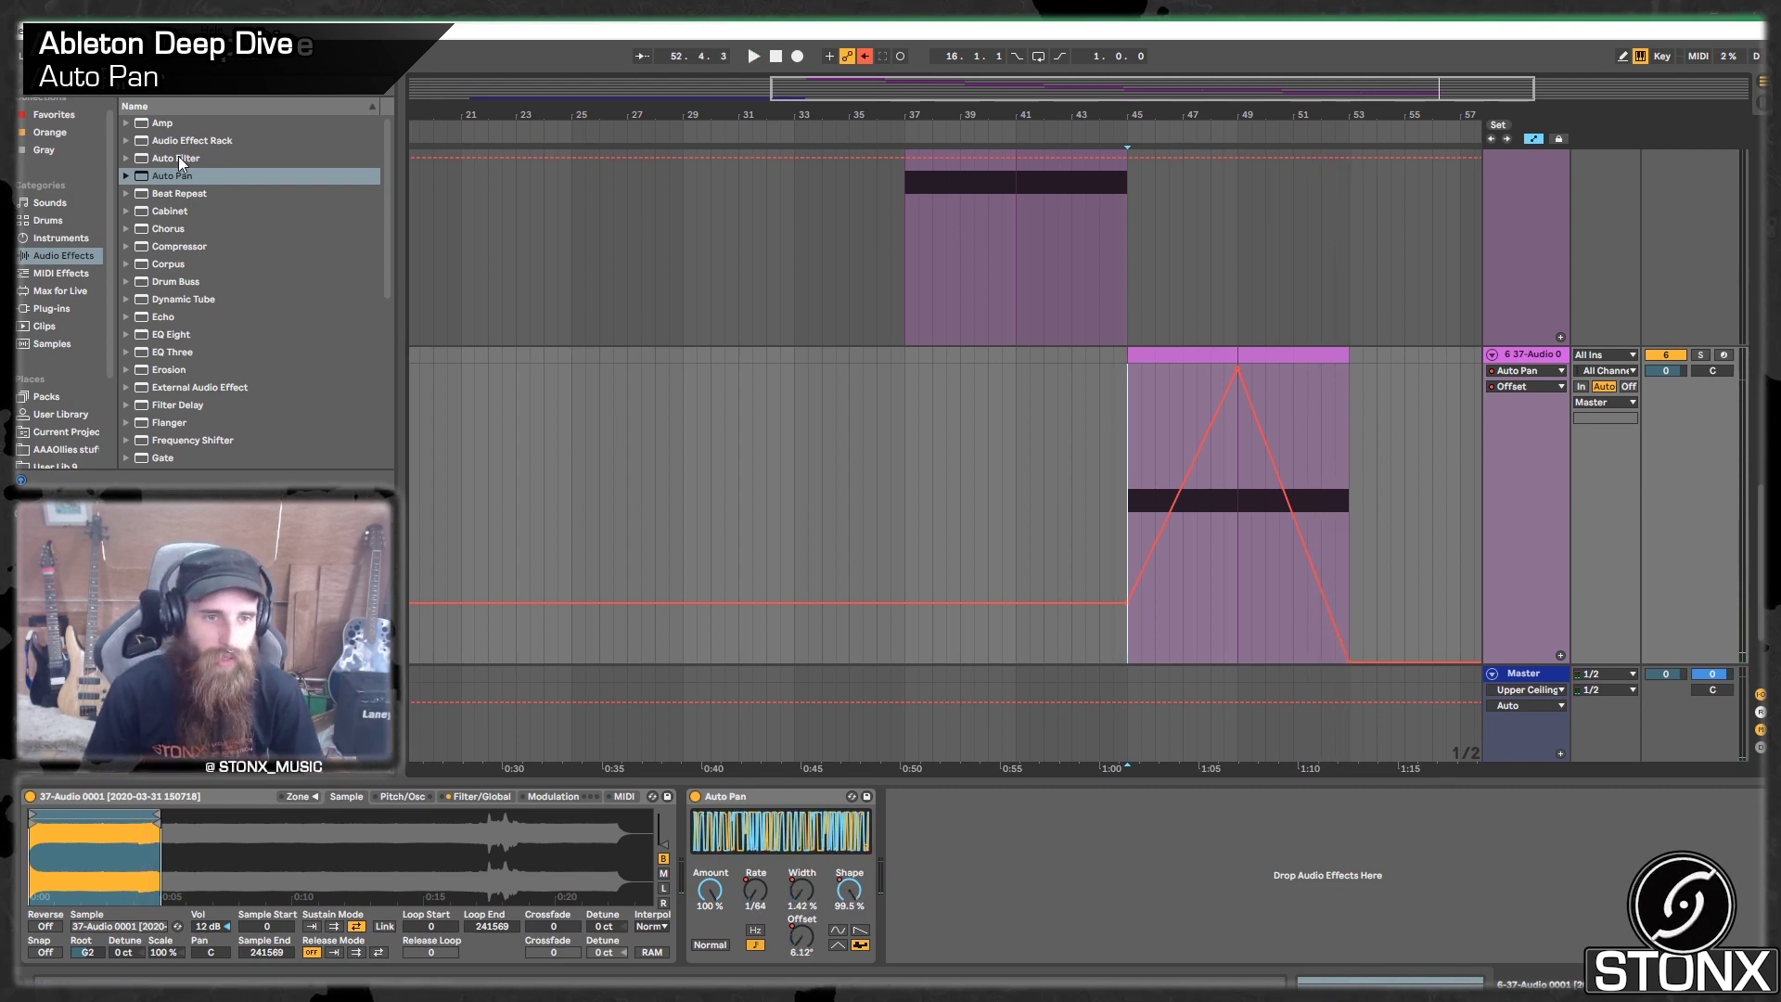
Step: Add Auto Filter after the sixth track's Auto Pan, automate its frequency rising from 190 Hz at bar 45 to bar 53, and play it
left_click_drag(178, 158, 928, 867)
right_click(1163, 837)
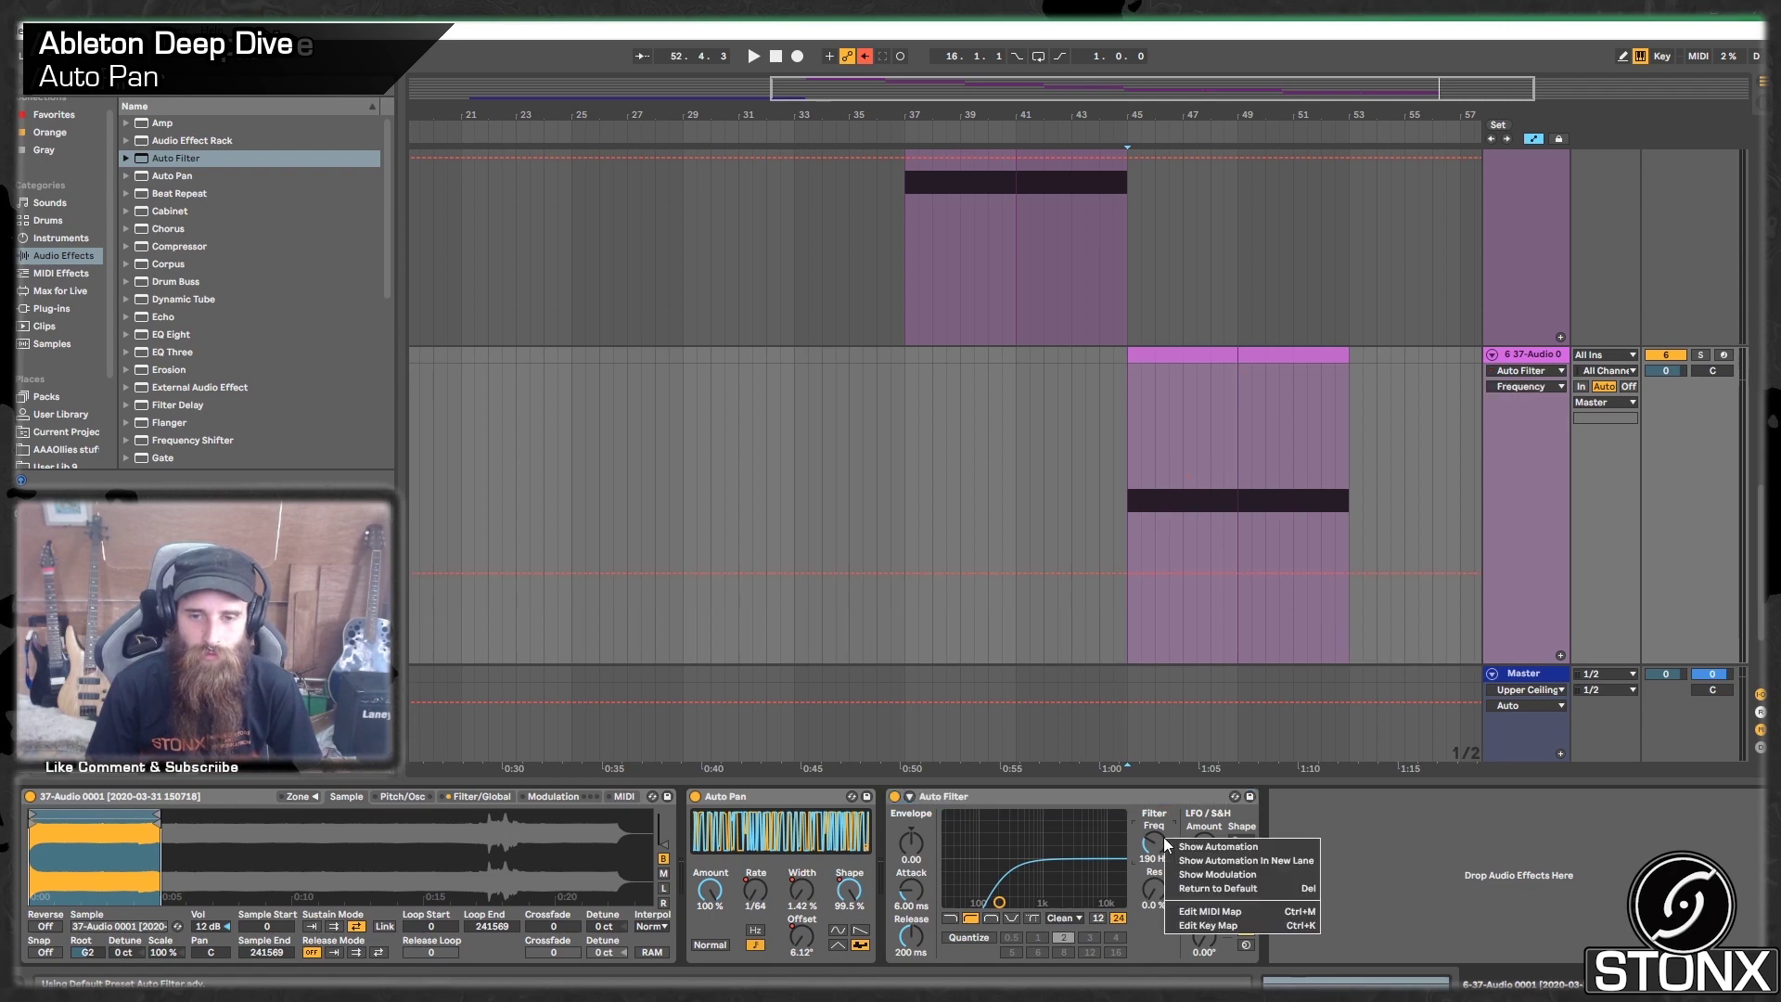
left_click(1261, 847)
left_click(1129, 570)
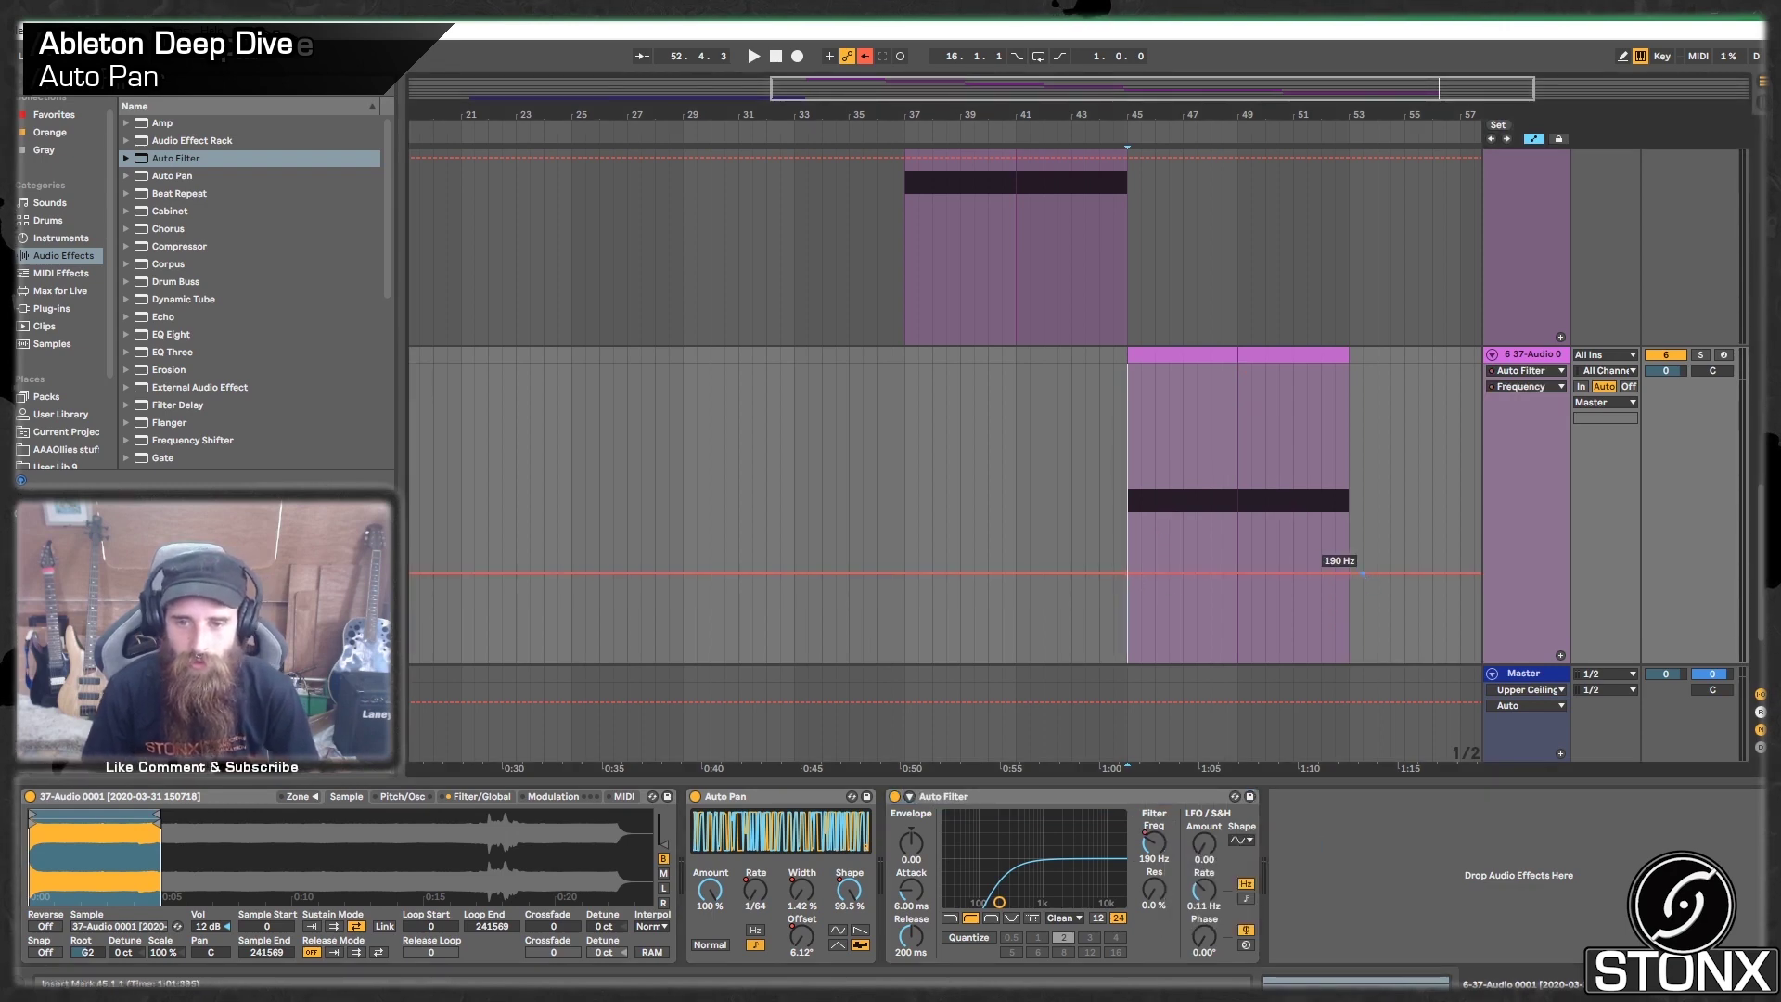
mouse_move(1362, 574)
left_mouse_down()
mouse_move(1361, 381)
mouse_move(1333, 410)
mouse_move(1350, 414)
left_mouse_up()
left_click(1109, 488)
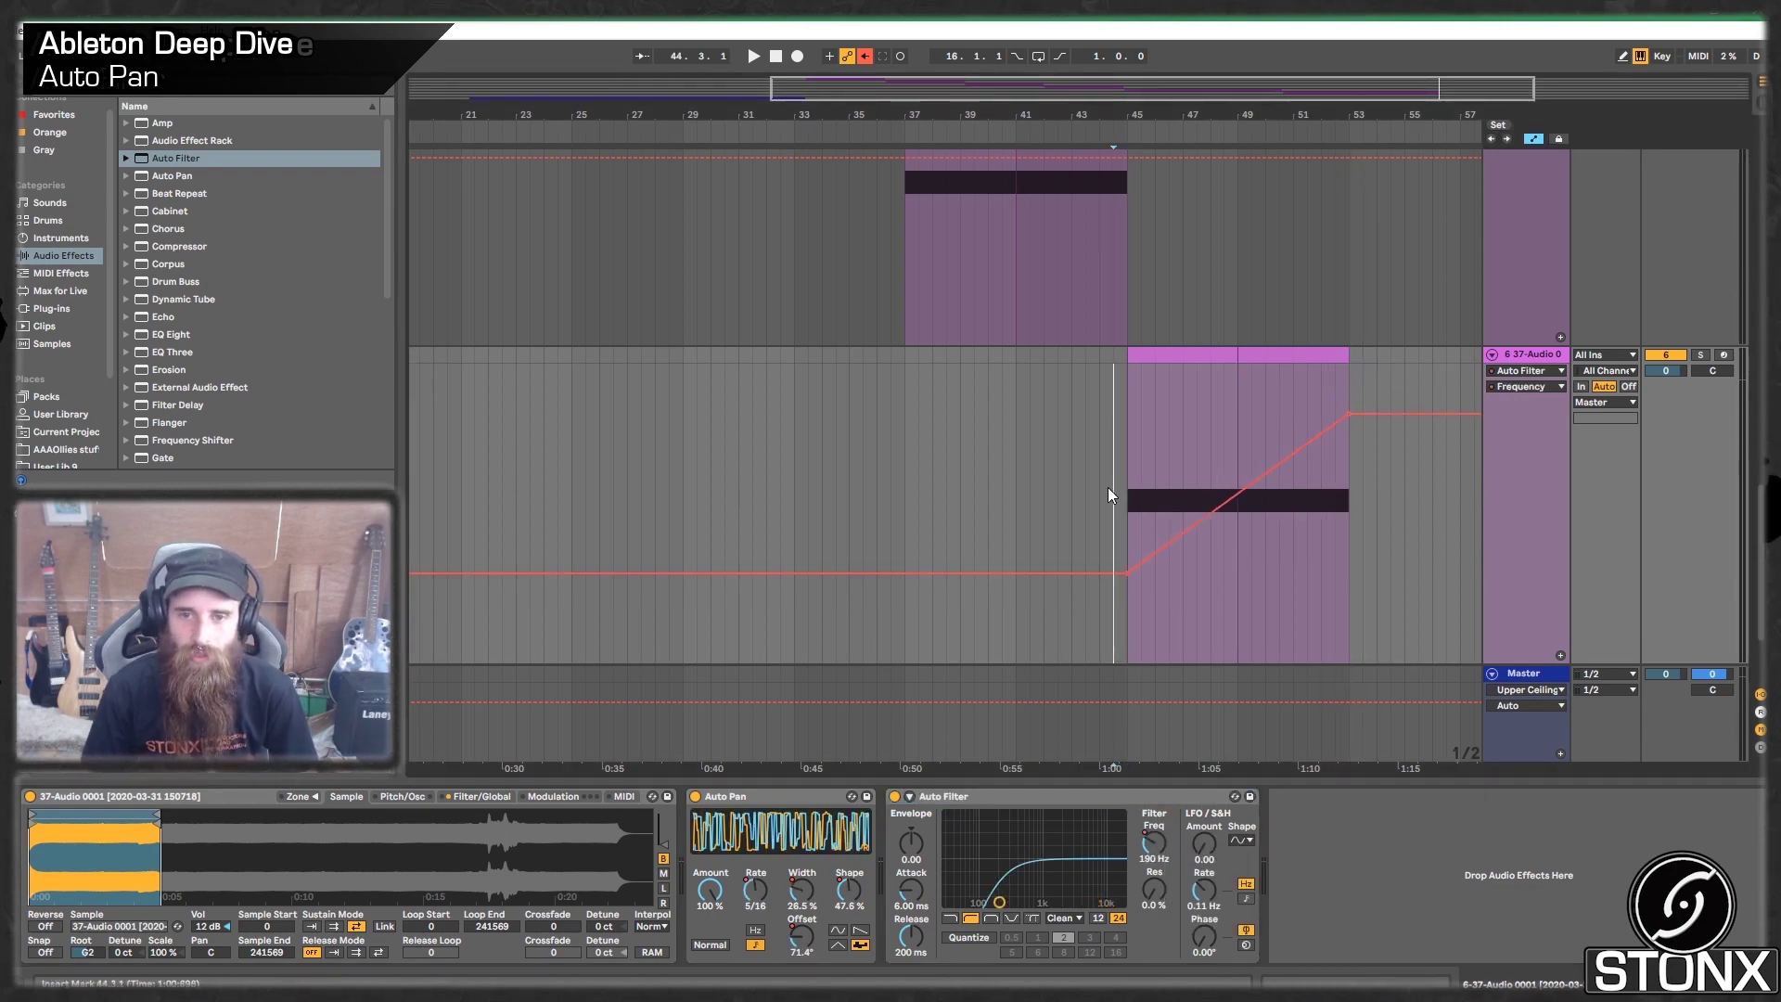
key("space")
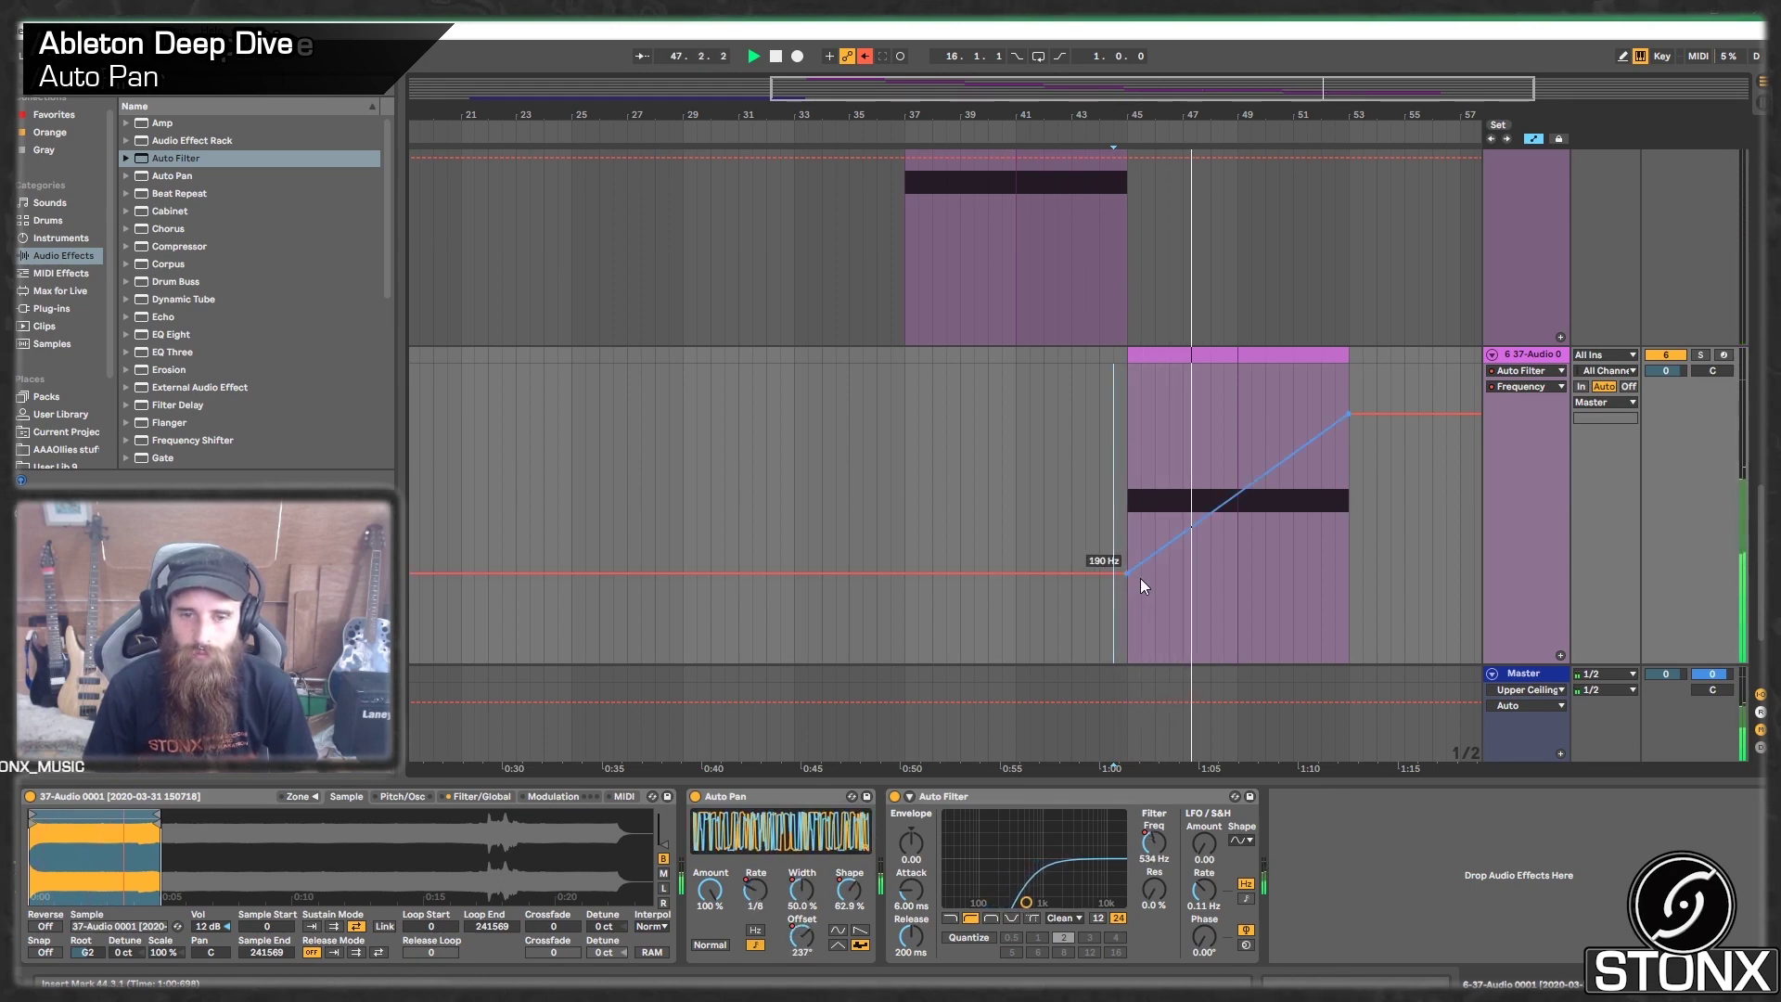
Step: Add Reverb to the sixth track and automate its dry/wet from 0% at bar 45 up to 55% at bar 53
scroll(269, 358, "down", 5)
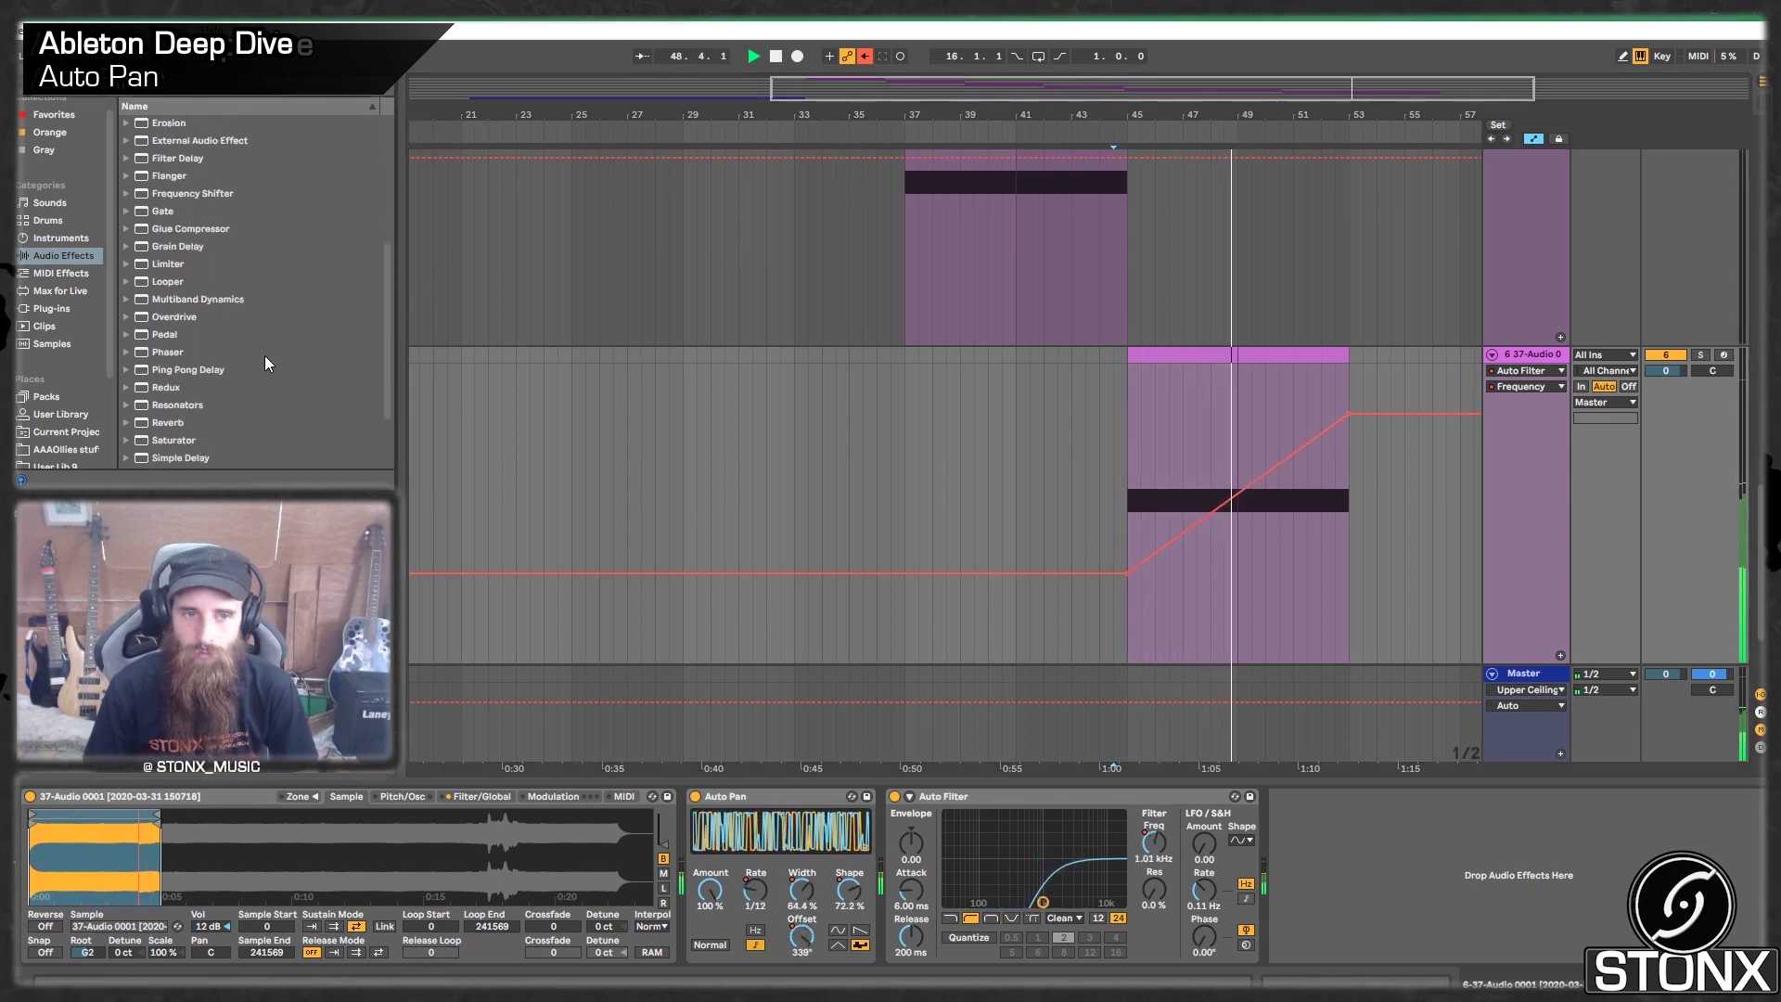
scroll(264, 361, "down", 3)
left_click_drag(232, 334, 1376, 909)
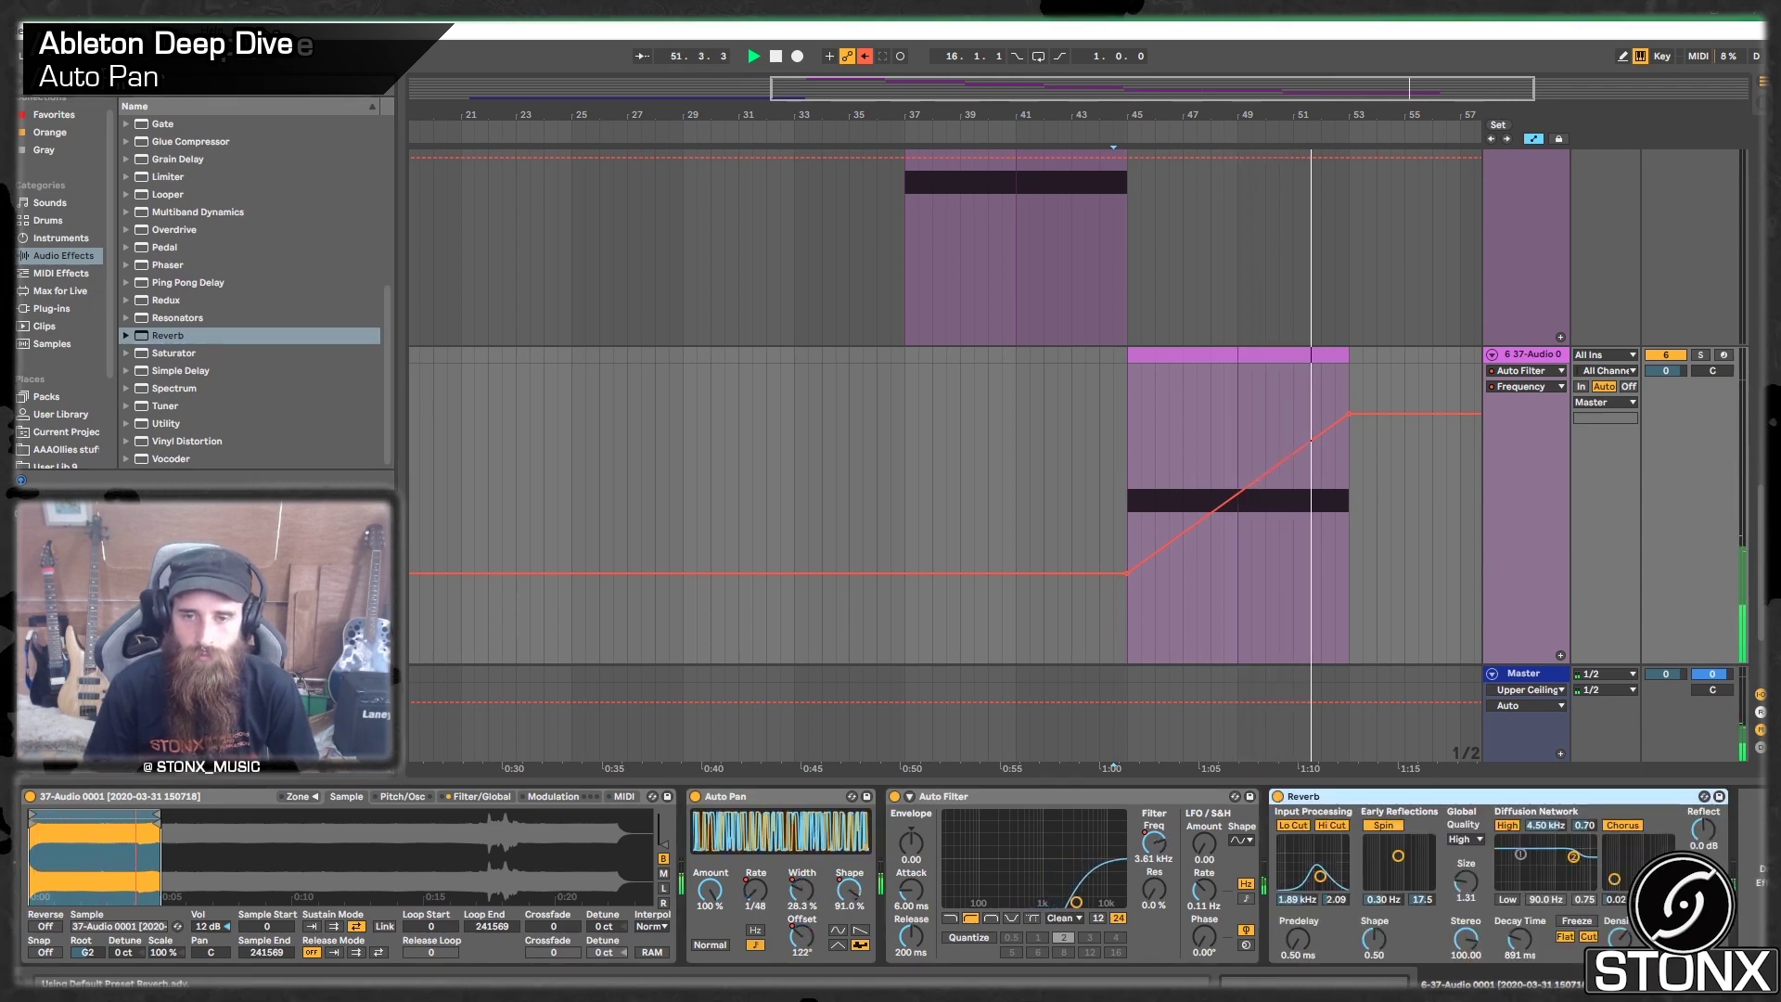
right_click(1542, 849)
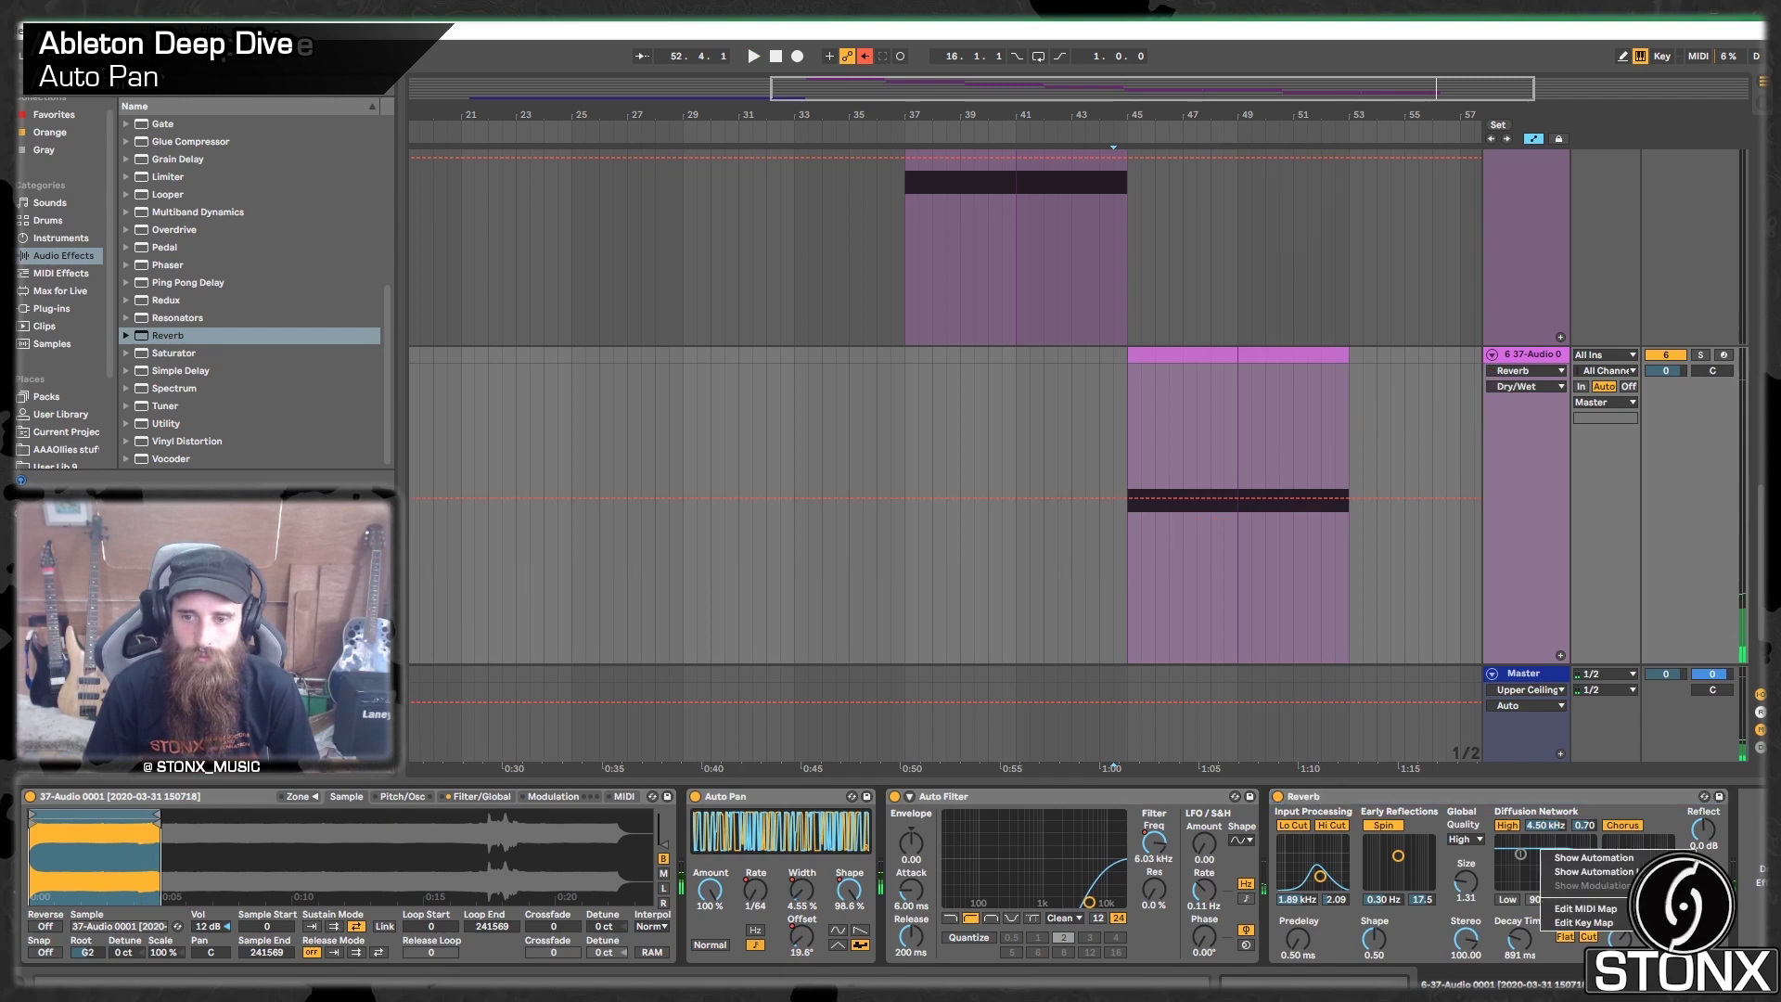
left_click(1592, 858)
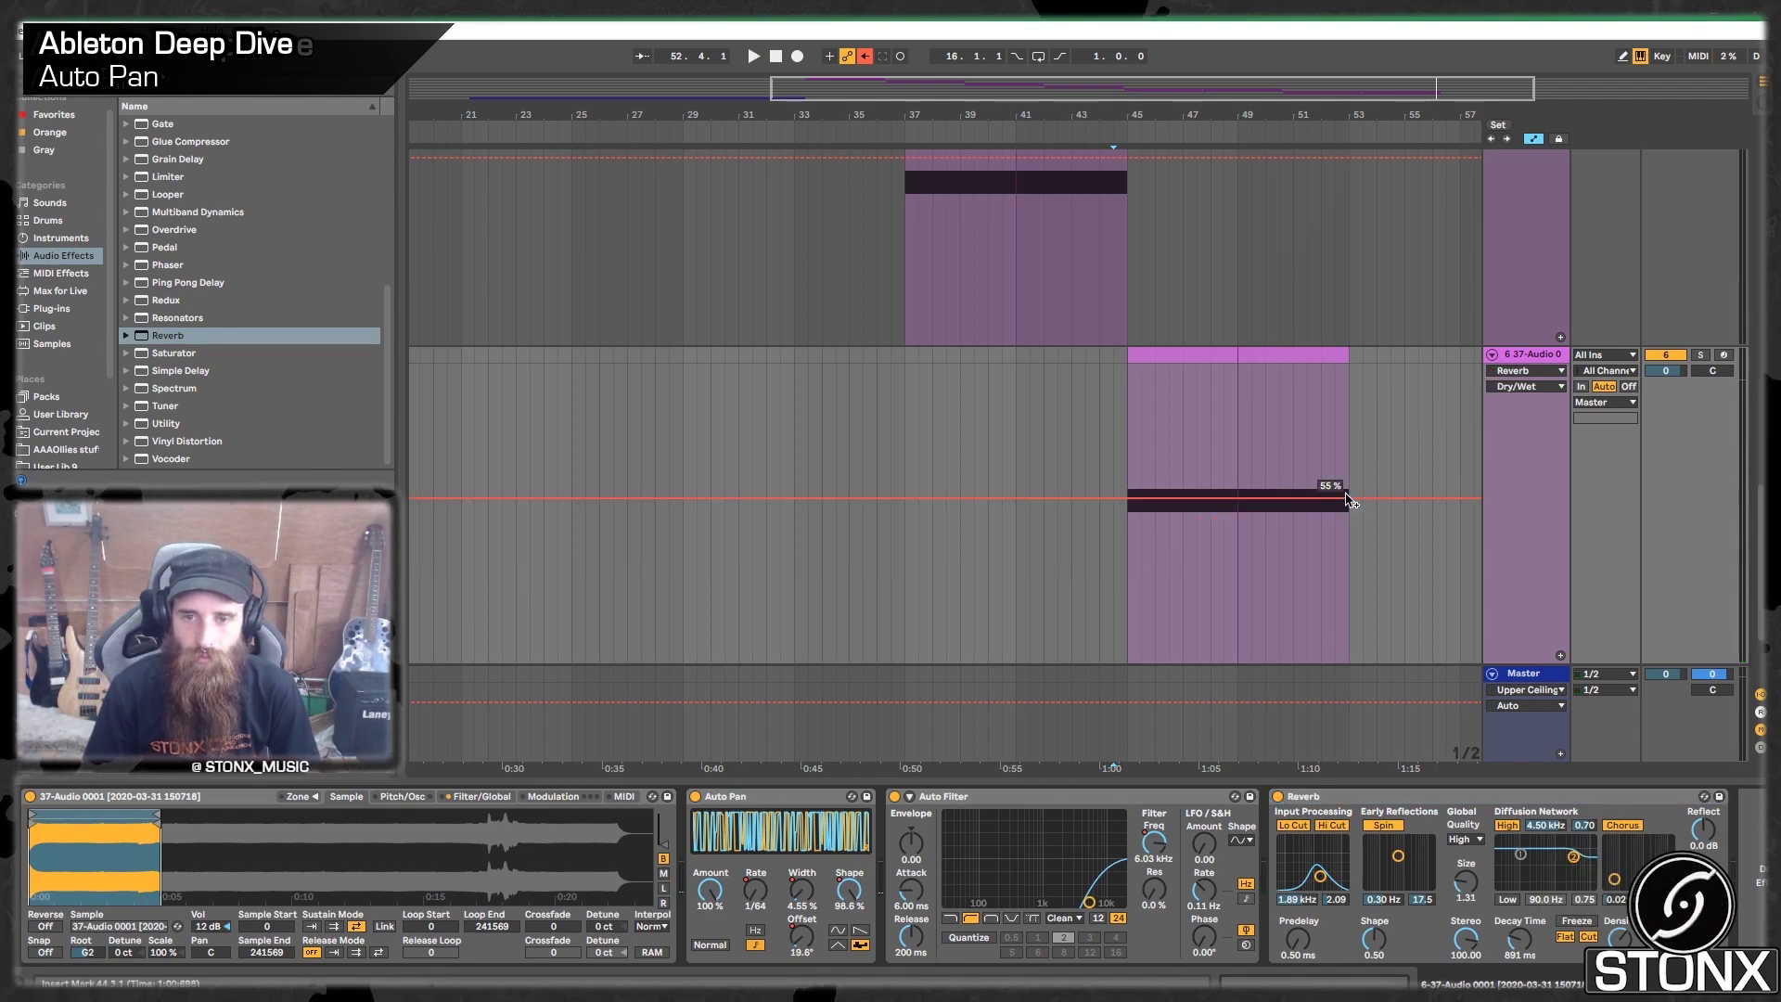
left_click(1347, 499)
left_click_drag(1085, 498, 1085, 662)
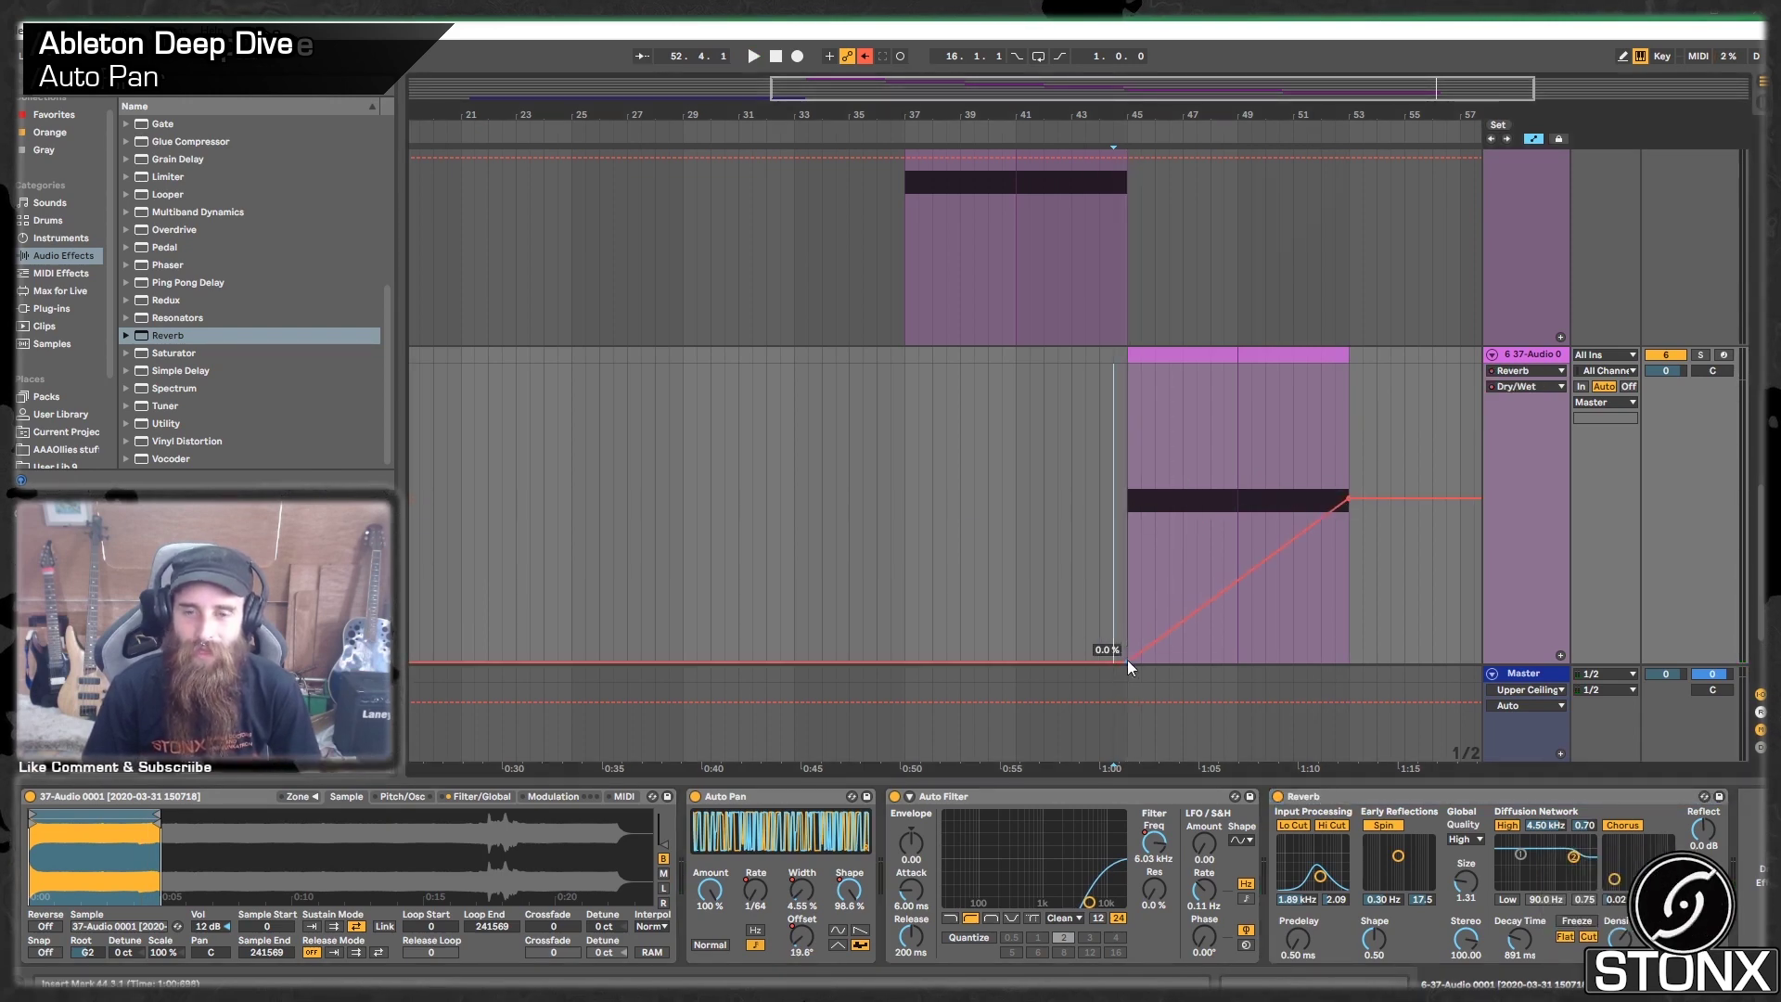
Step: Play the sixth track's clips from just before bar 45 to hear the combined pan, filter and reverb automation
left_click(1094, 514)
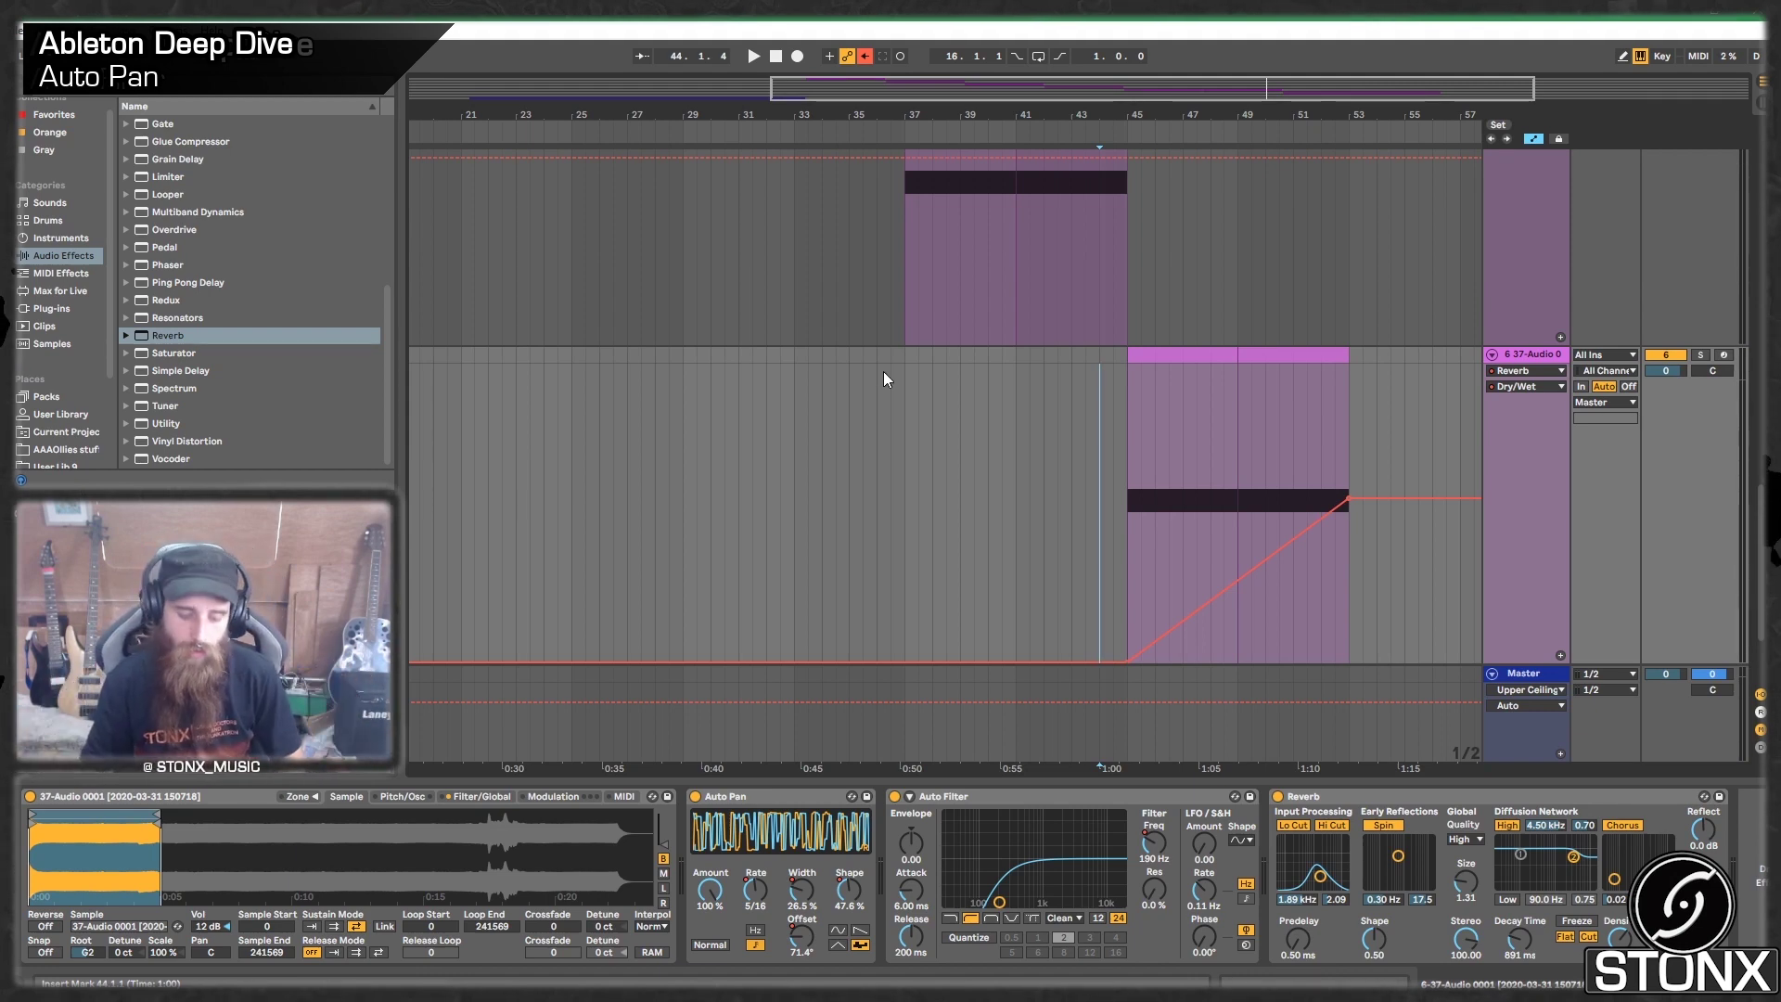
key("space")
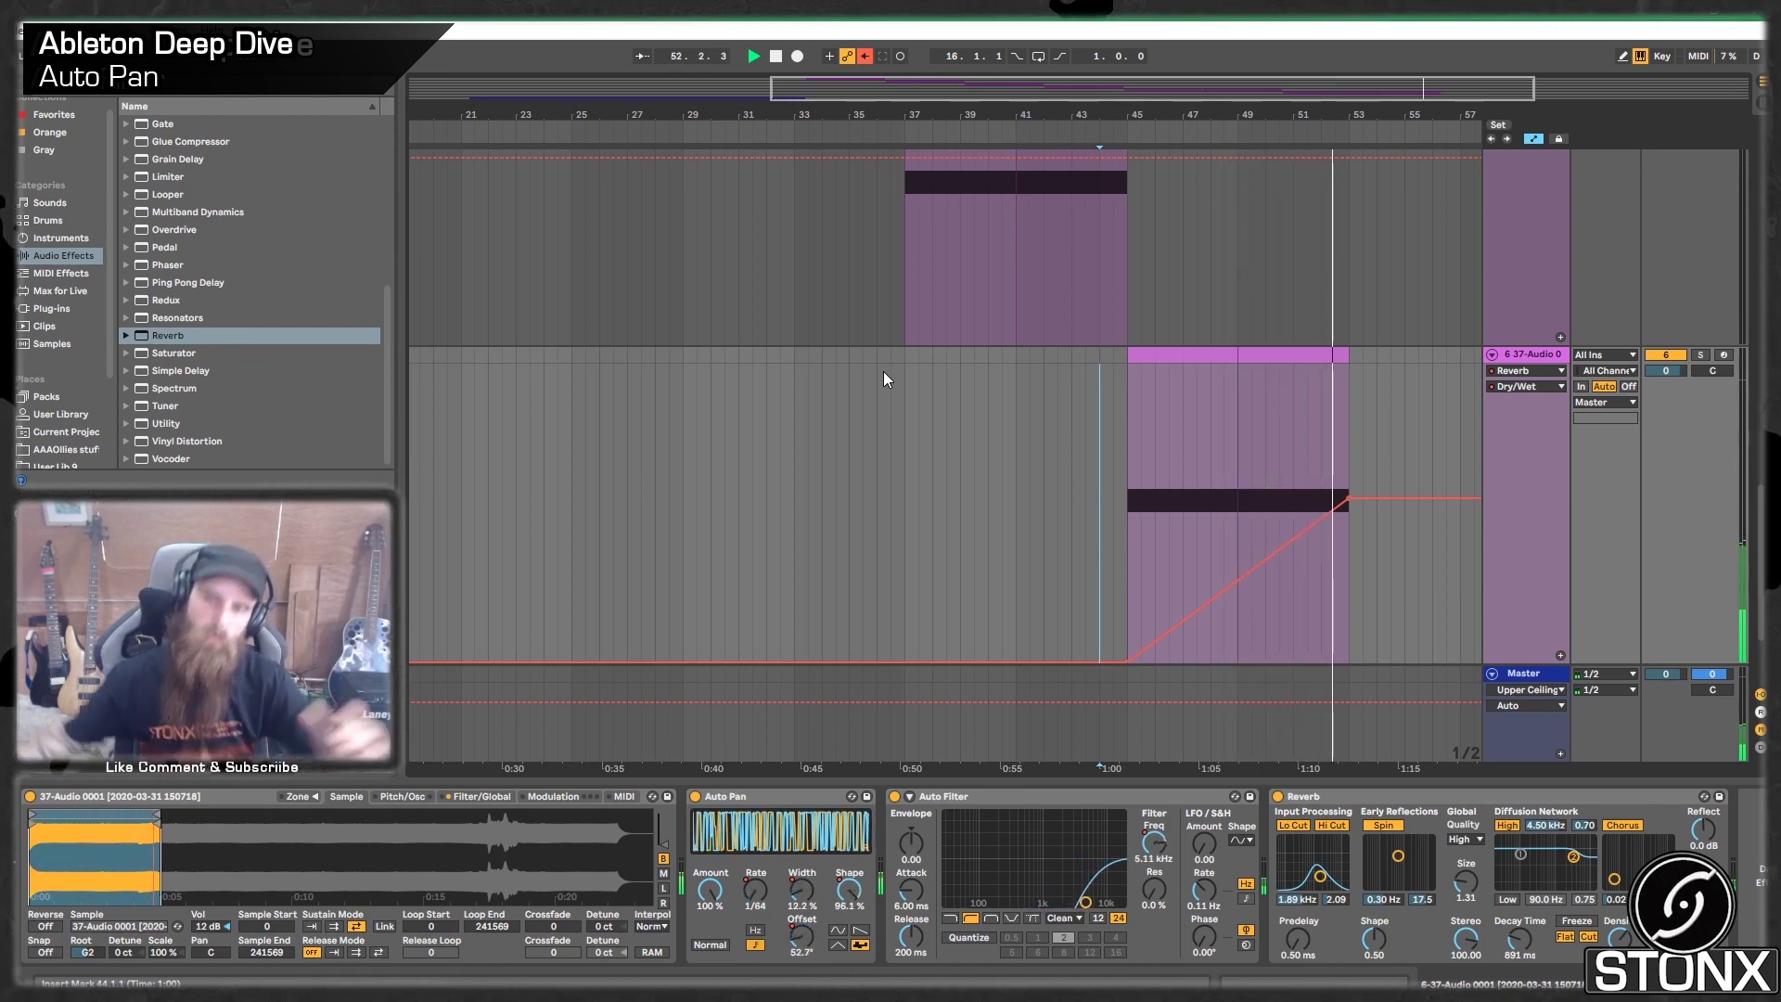
key("space")
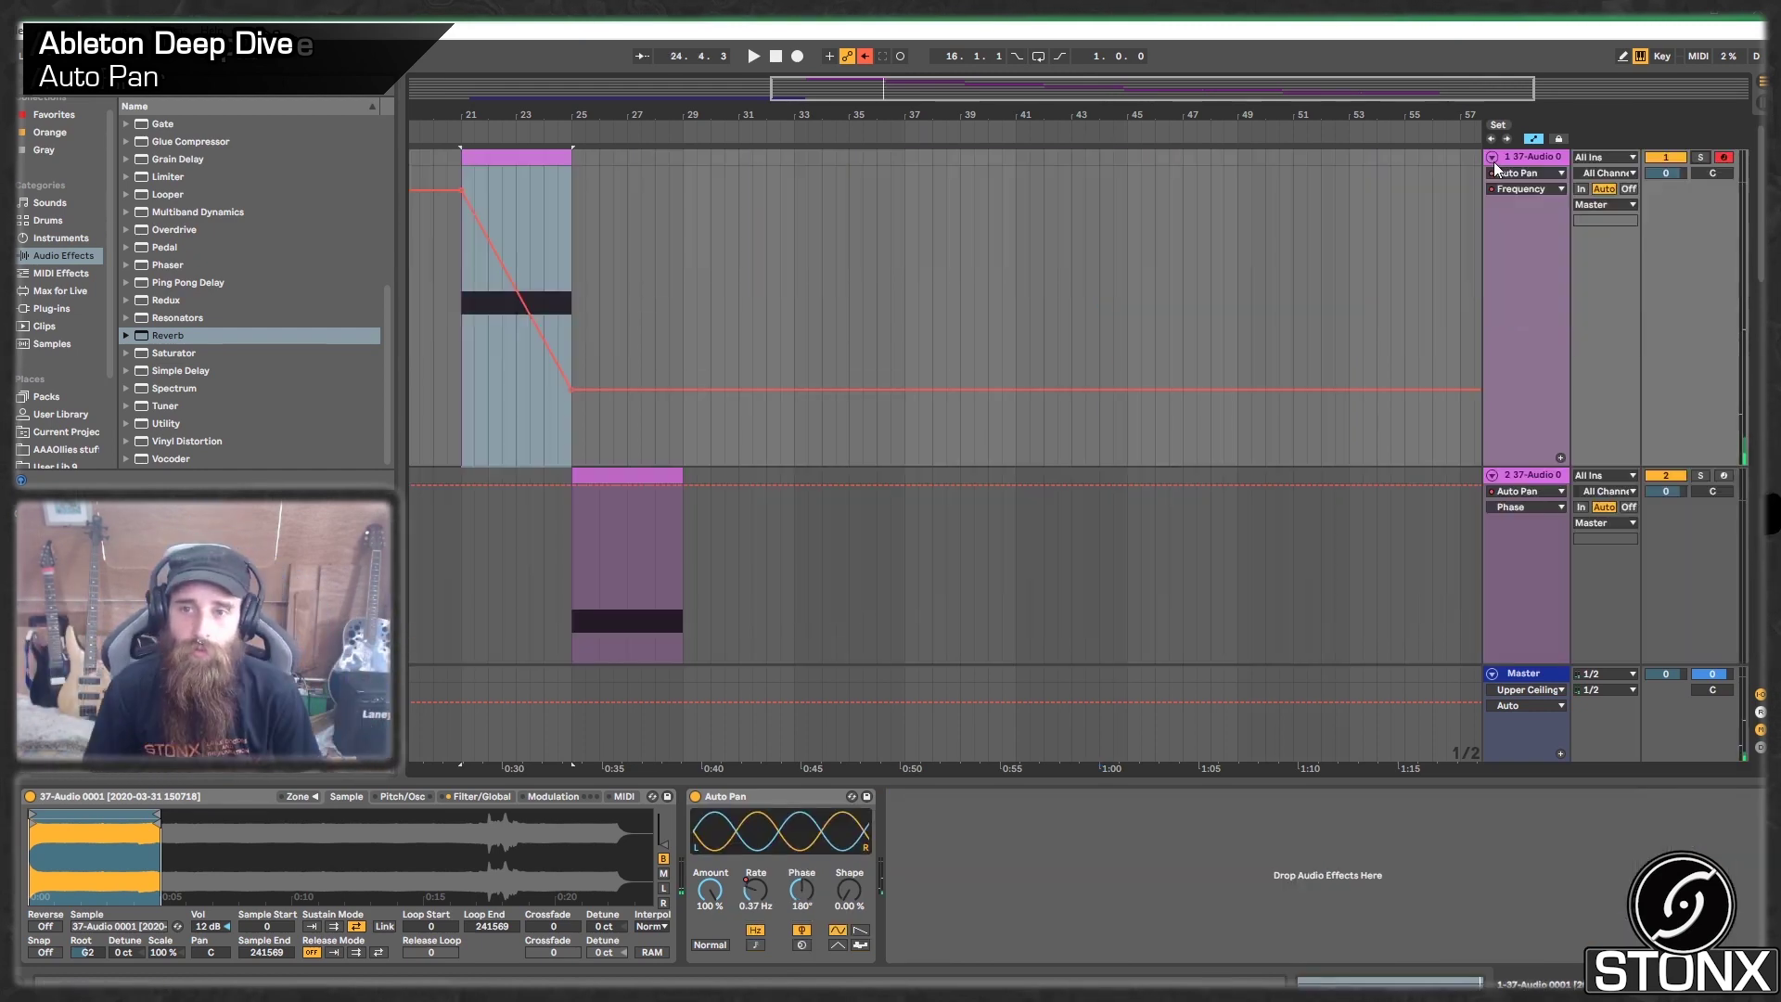
Step: Collapse tracks 1 to 6 in the arrangement
left_click(1492, 157)
left_click(1492, 175)
left_click(1493, 191)
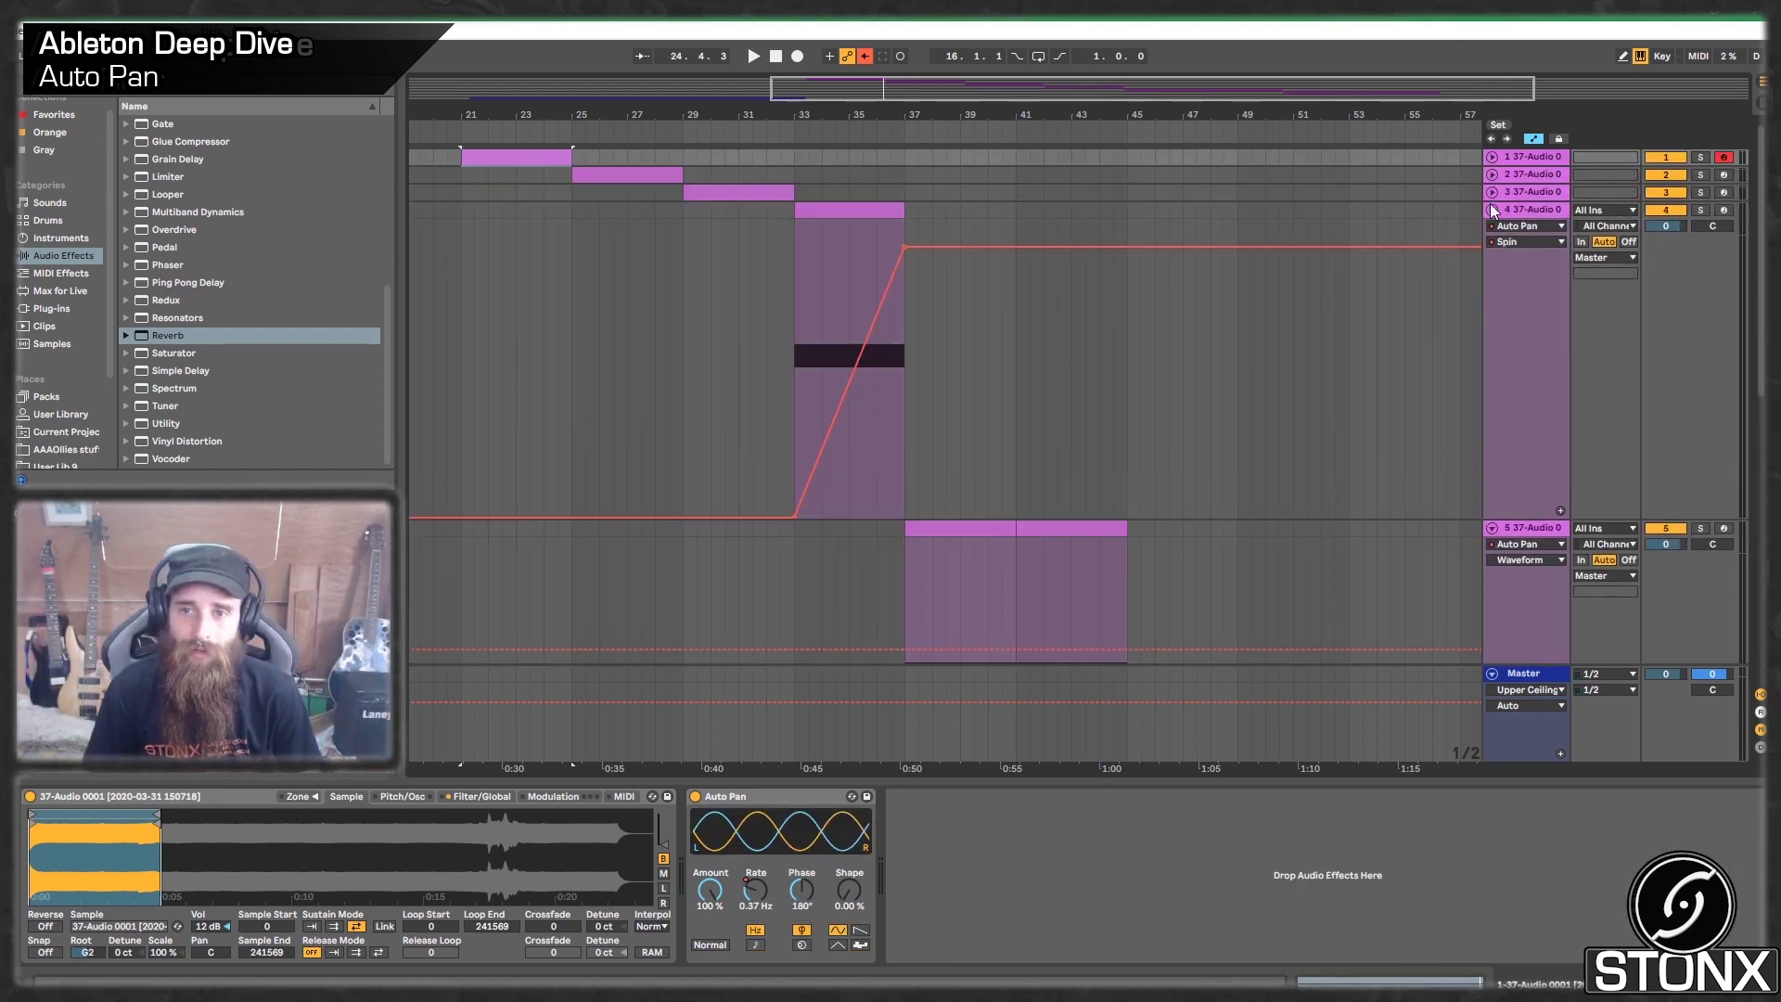
left_click(1493, 209)
left_click(1493, 227)
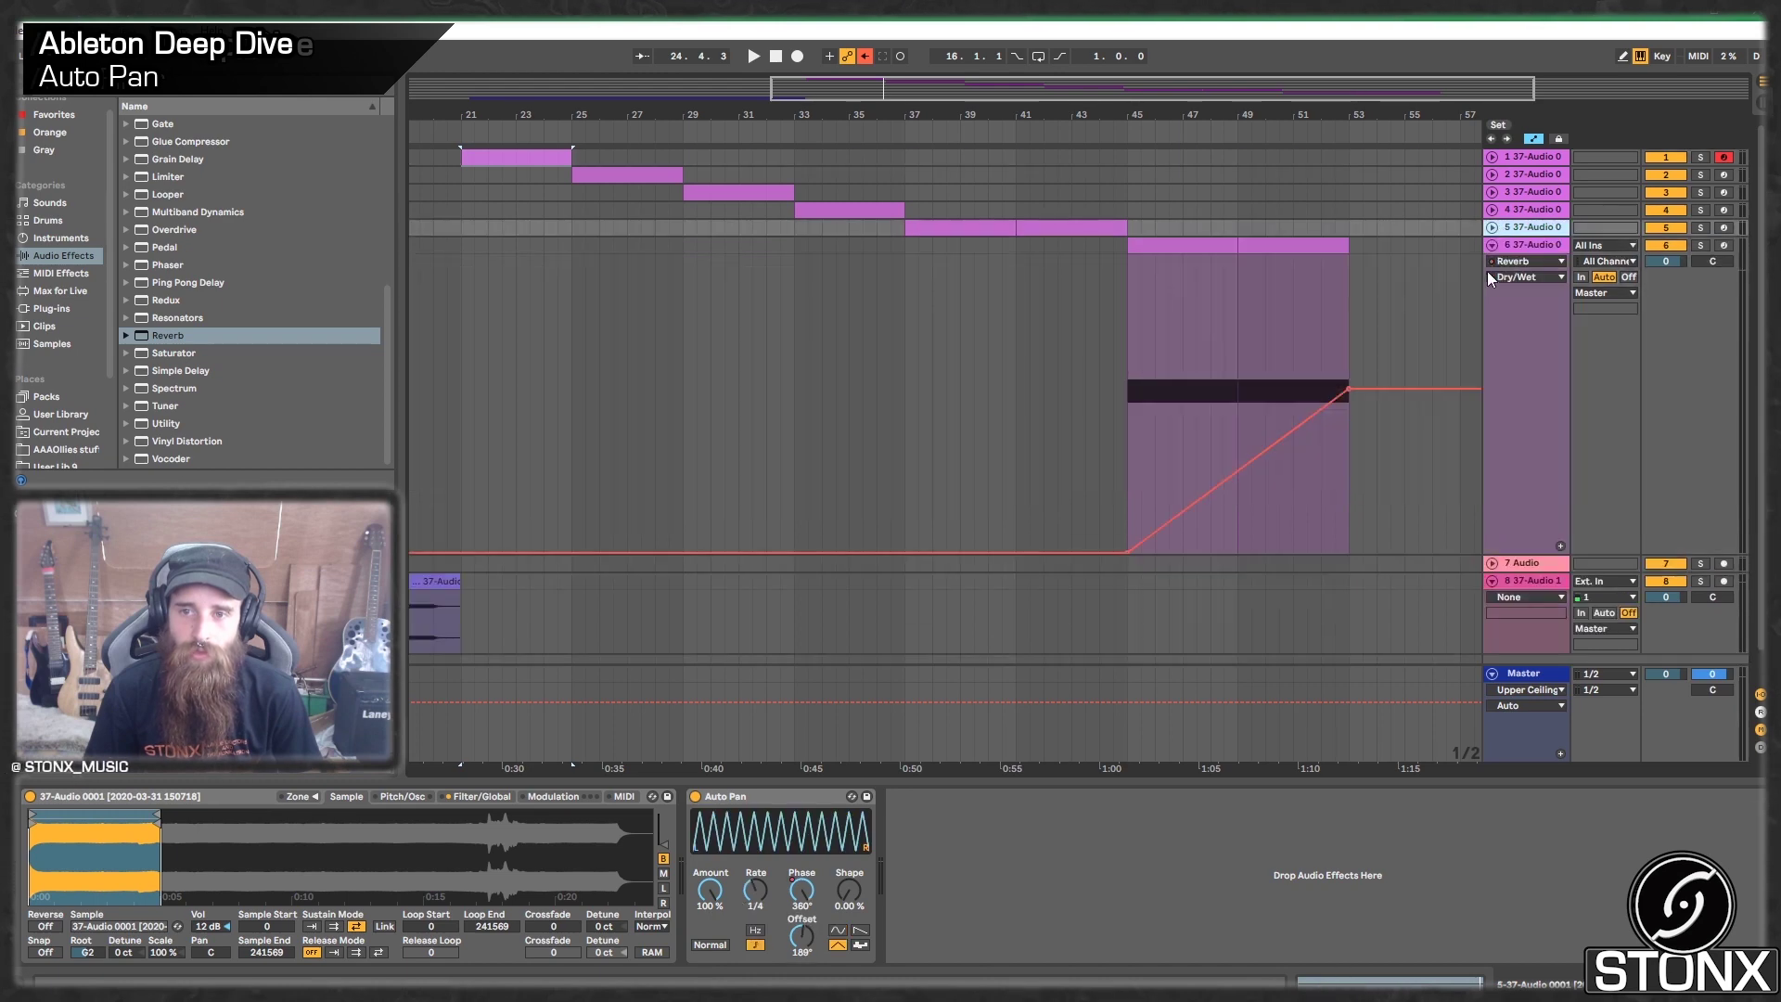
left_click(1492, 245)
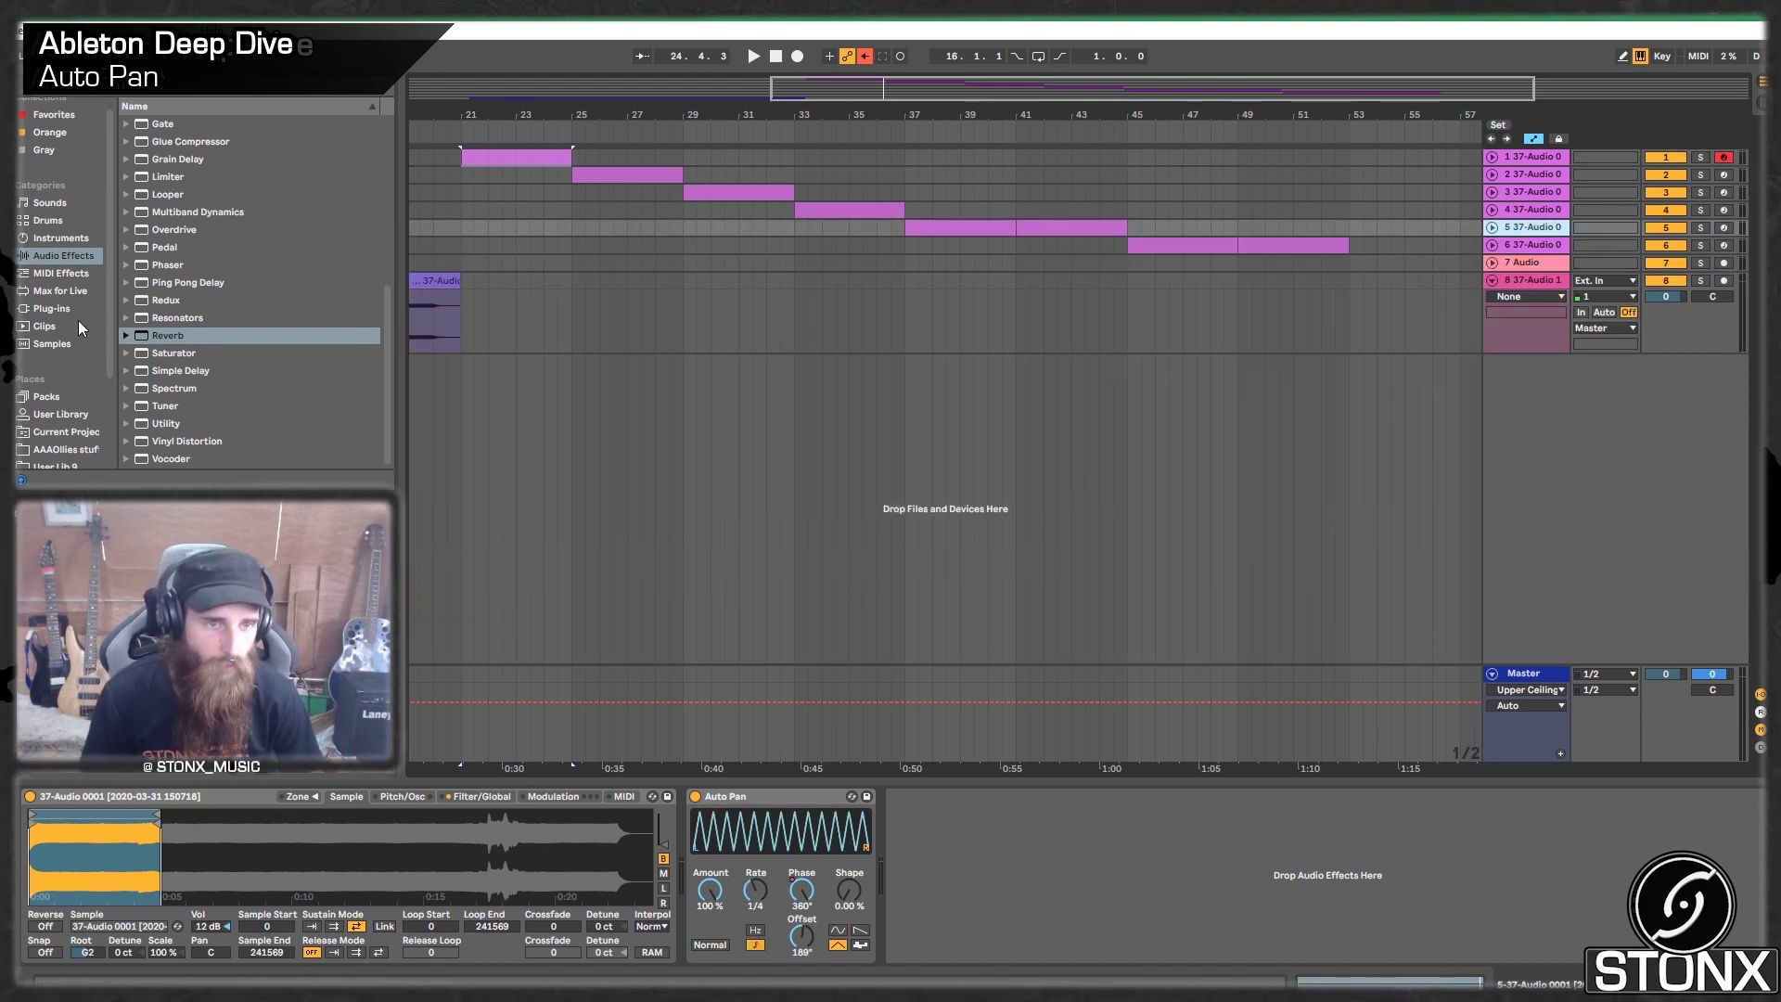
Step: Load the sub + white noise.adg rack from the BASS synth folder onto a new track and show its white noise chain's Auto Pan
scroll(65, 397, "down", 2)
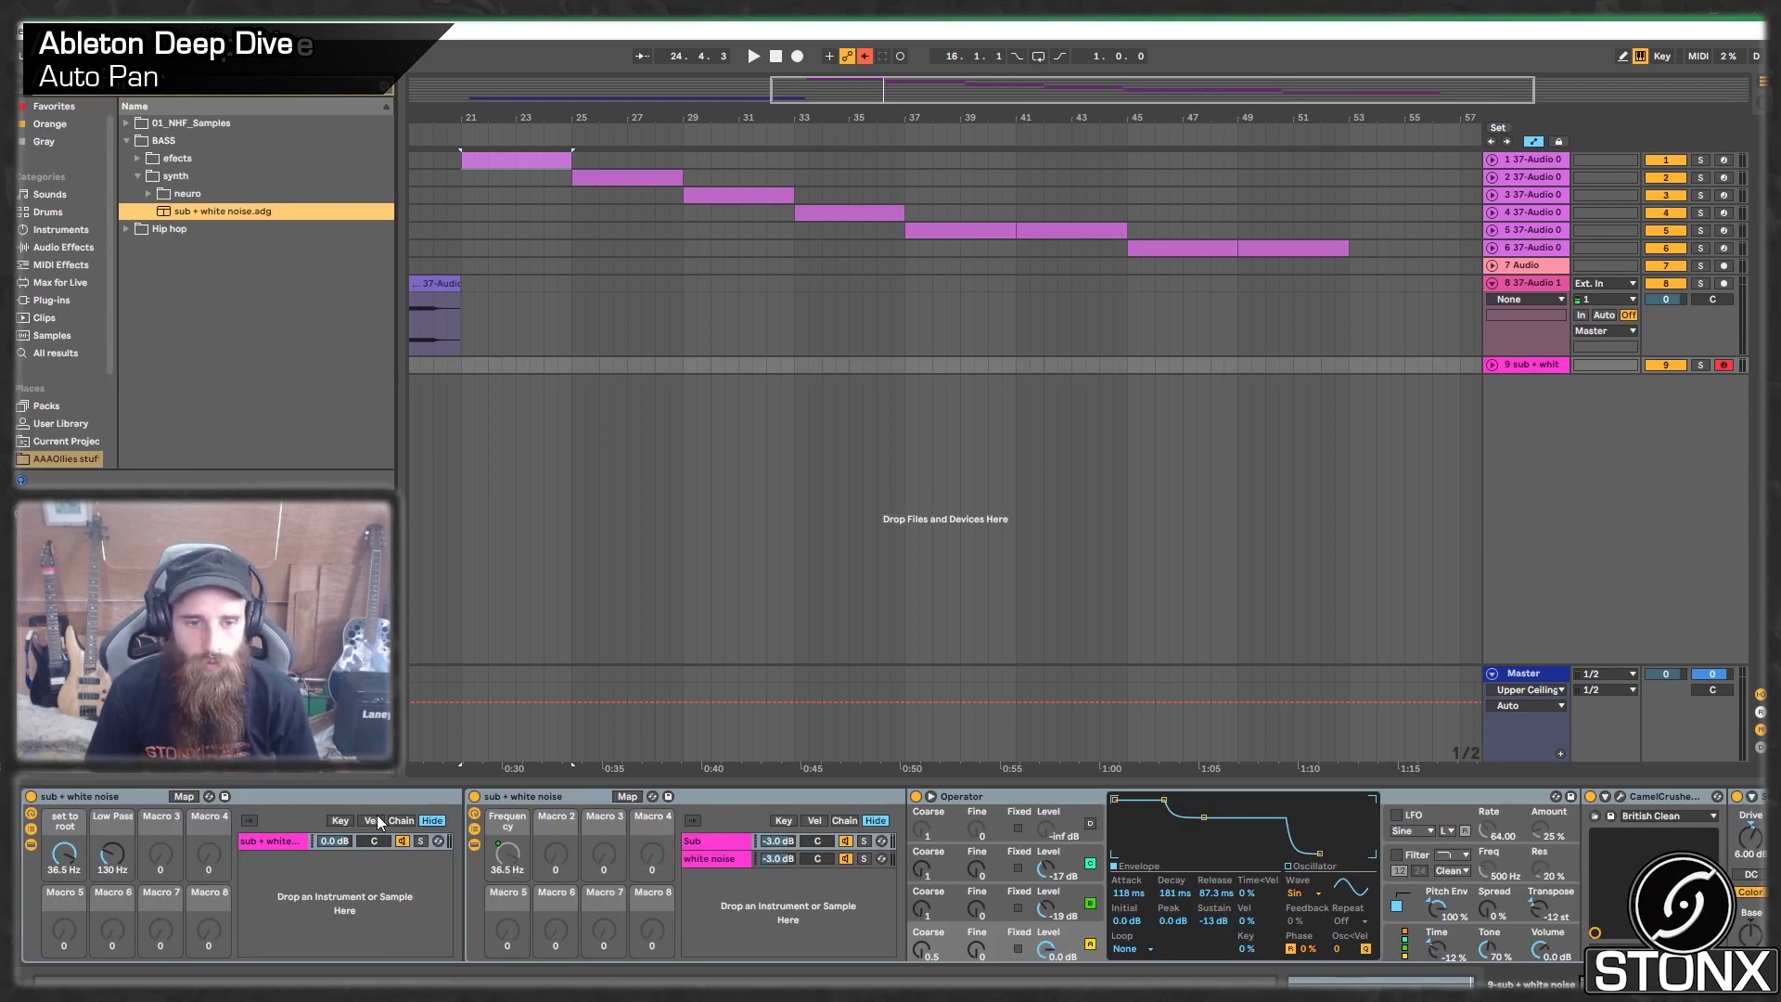
left_click(737, 858)
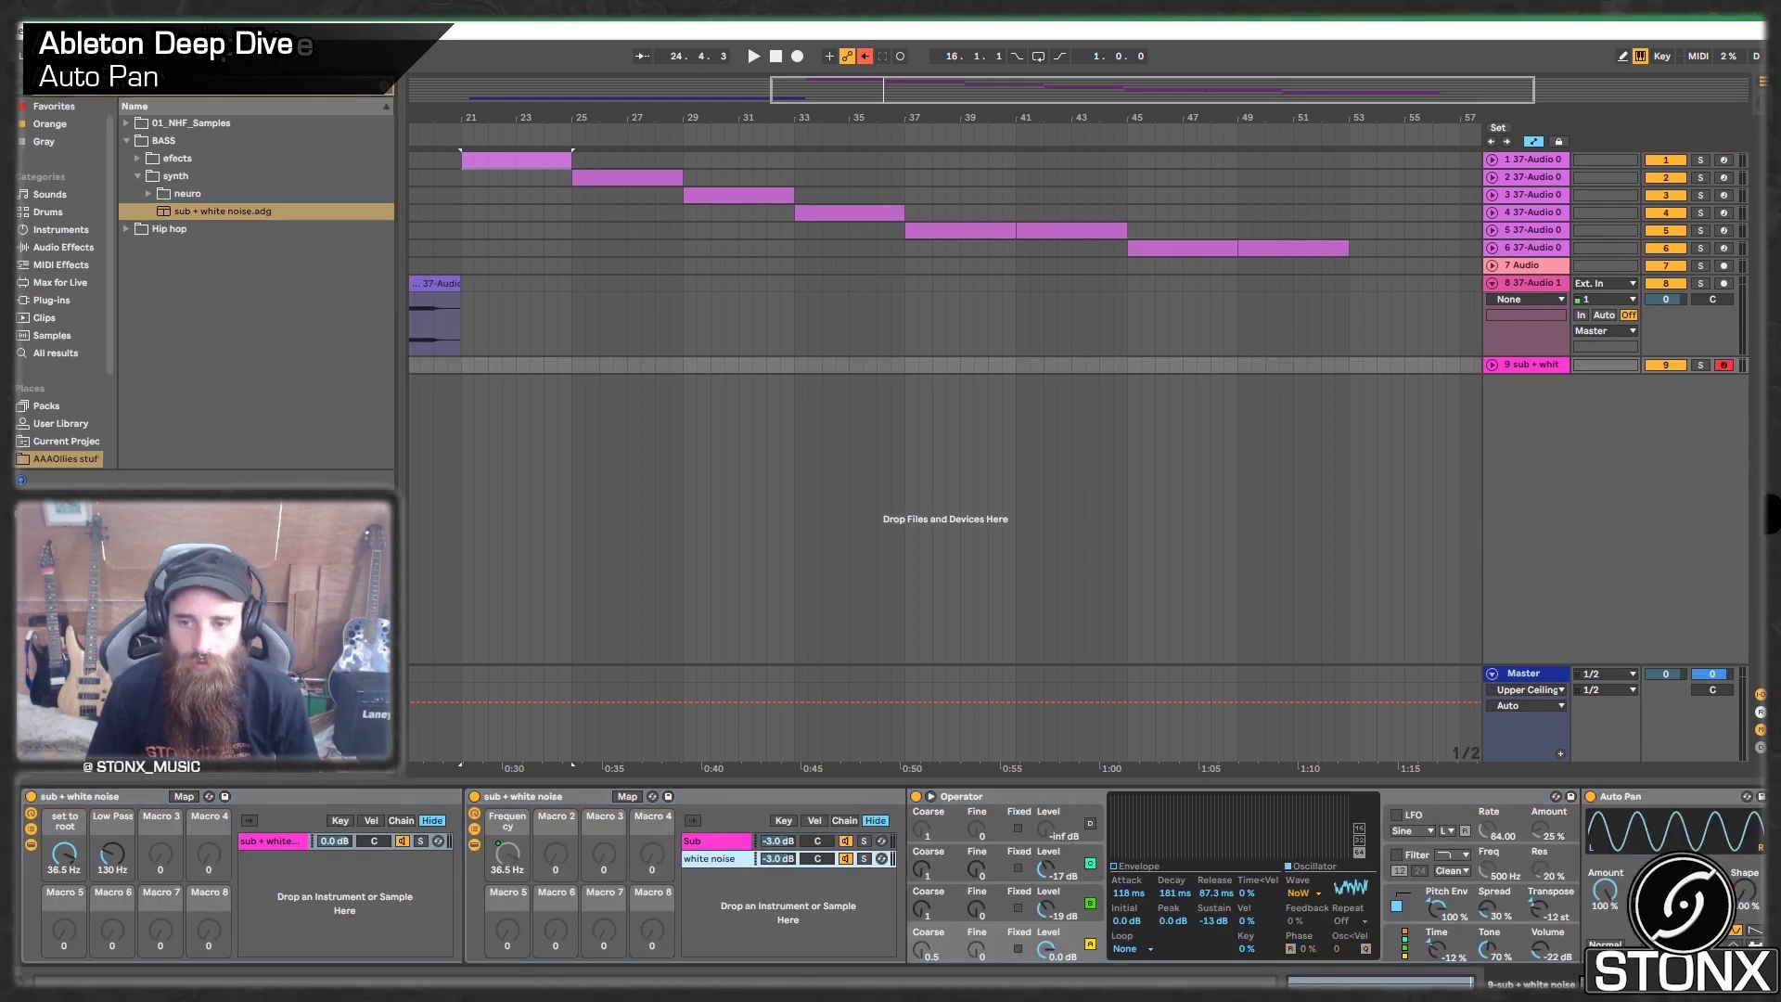
scroll(890, 877, "right", 8)
left_click(958, 794)
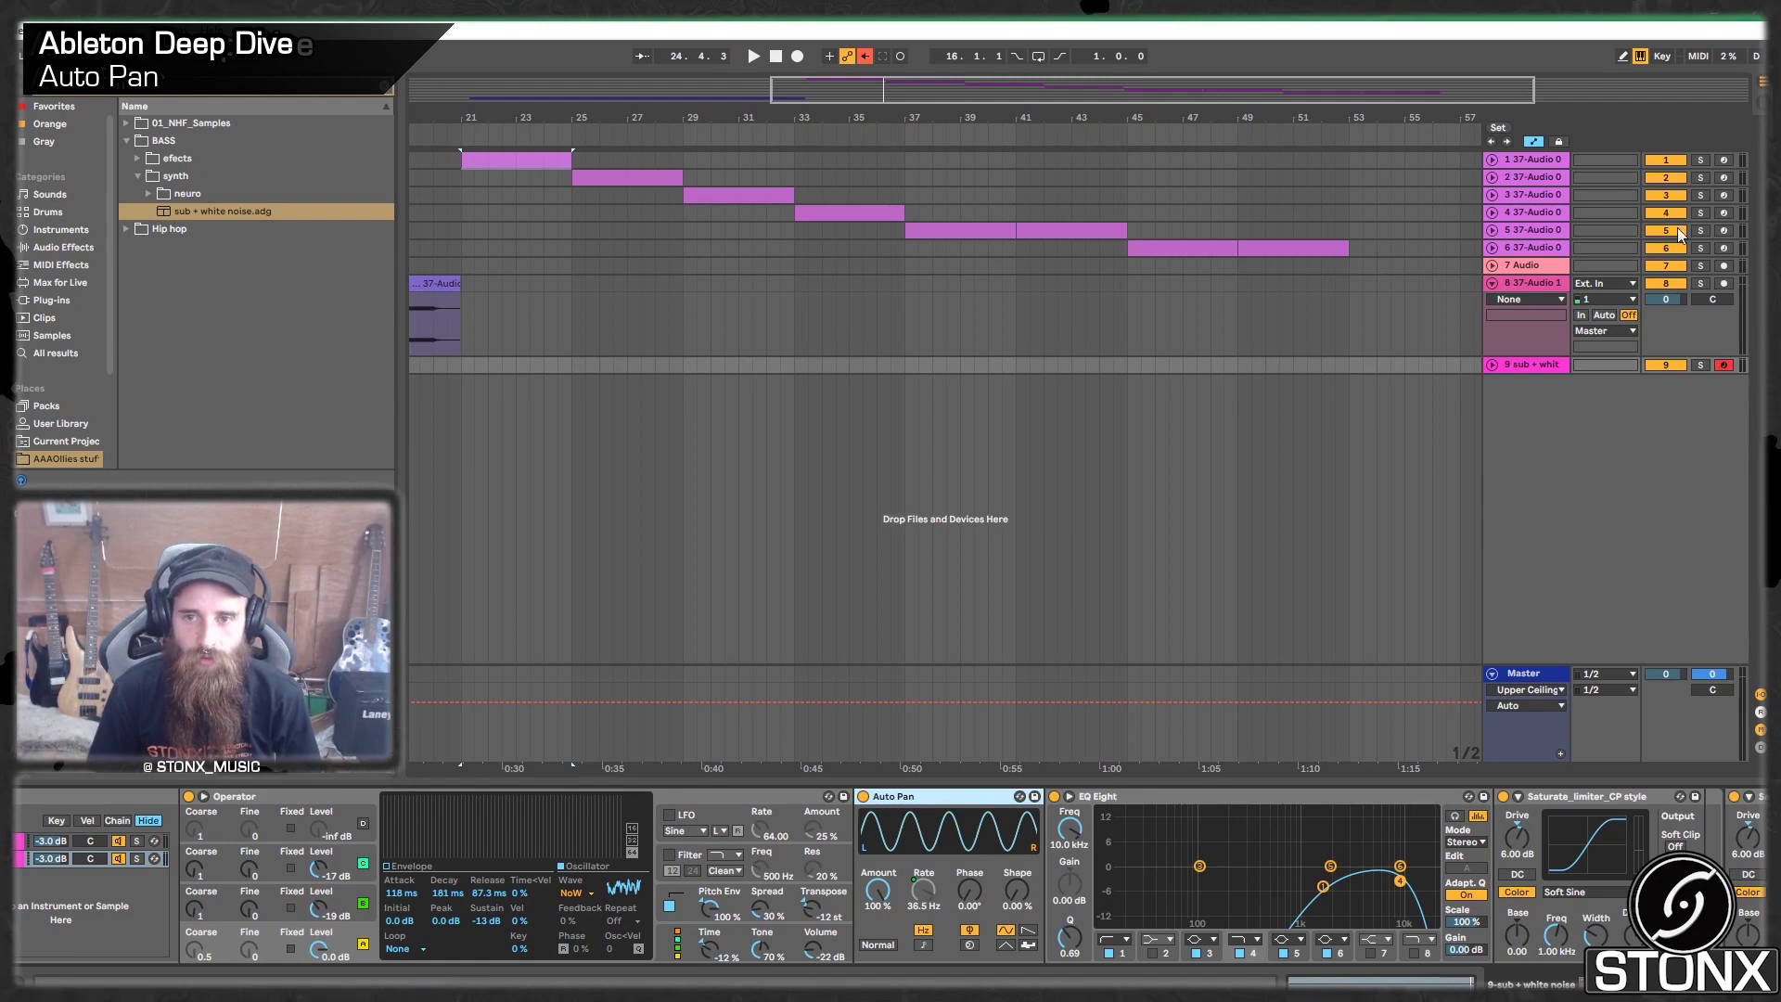
Step: Create a MIDI clip from bar 53 to 57 on the sub + white noise track, fill it with one-bar G2 notes and play it
left_click(1492, 365)
left_click_drag(770, 374, 1198, 362)
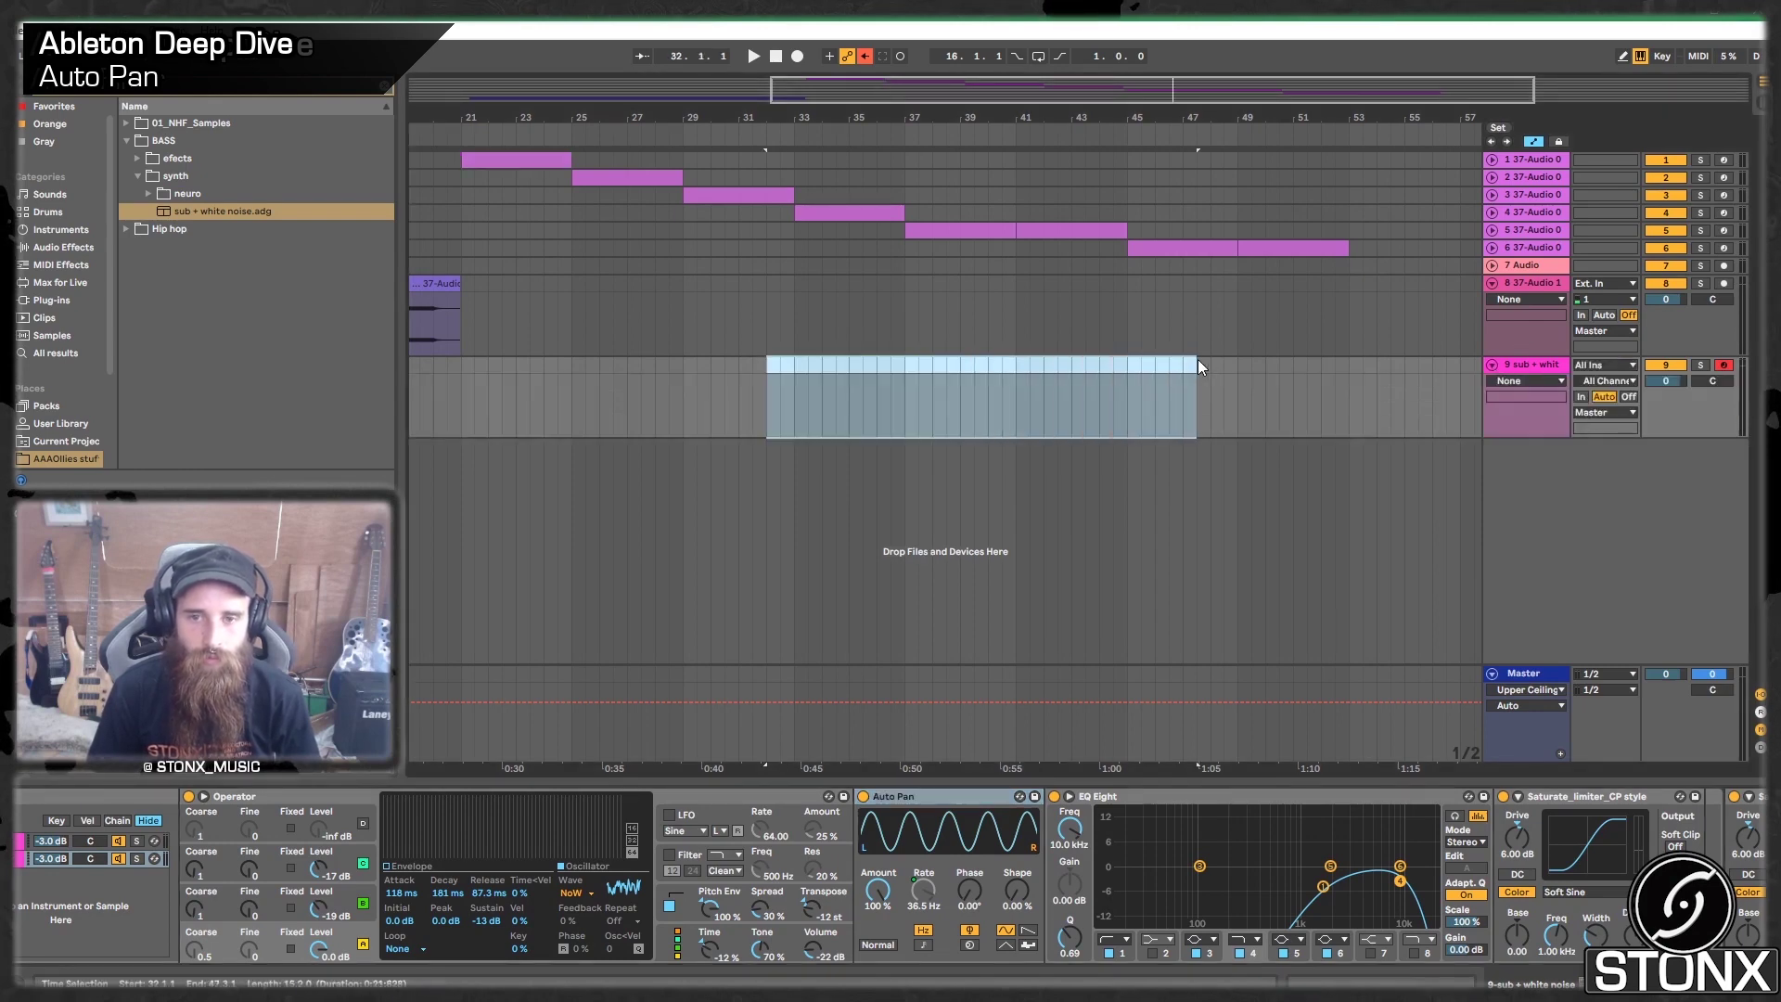
left_click_drag(1349, 375, 1418, 381)
key("ctrl+shift+m")
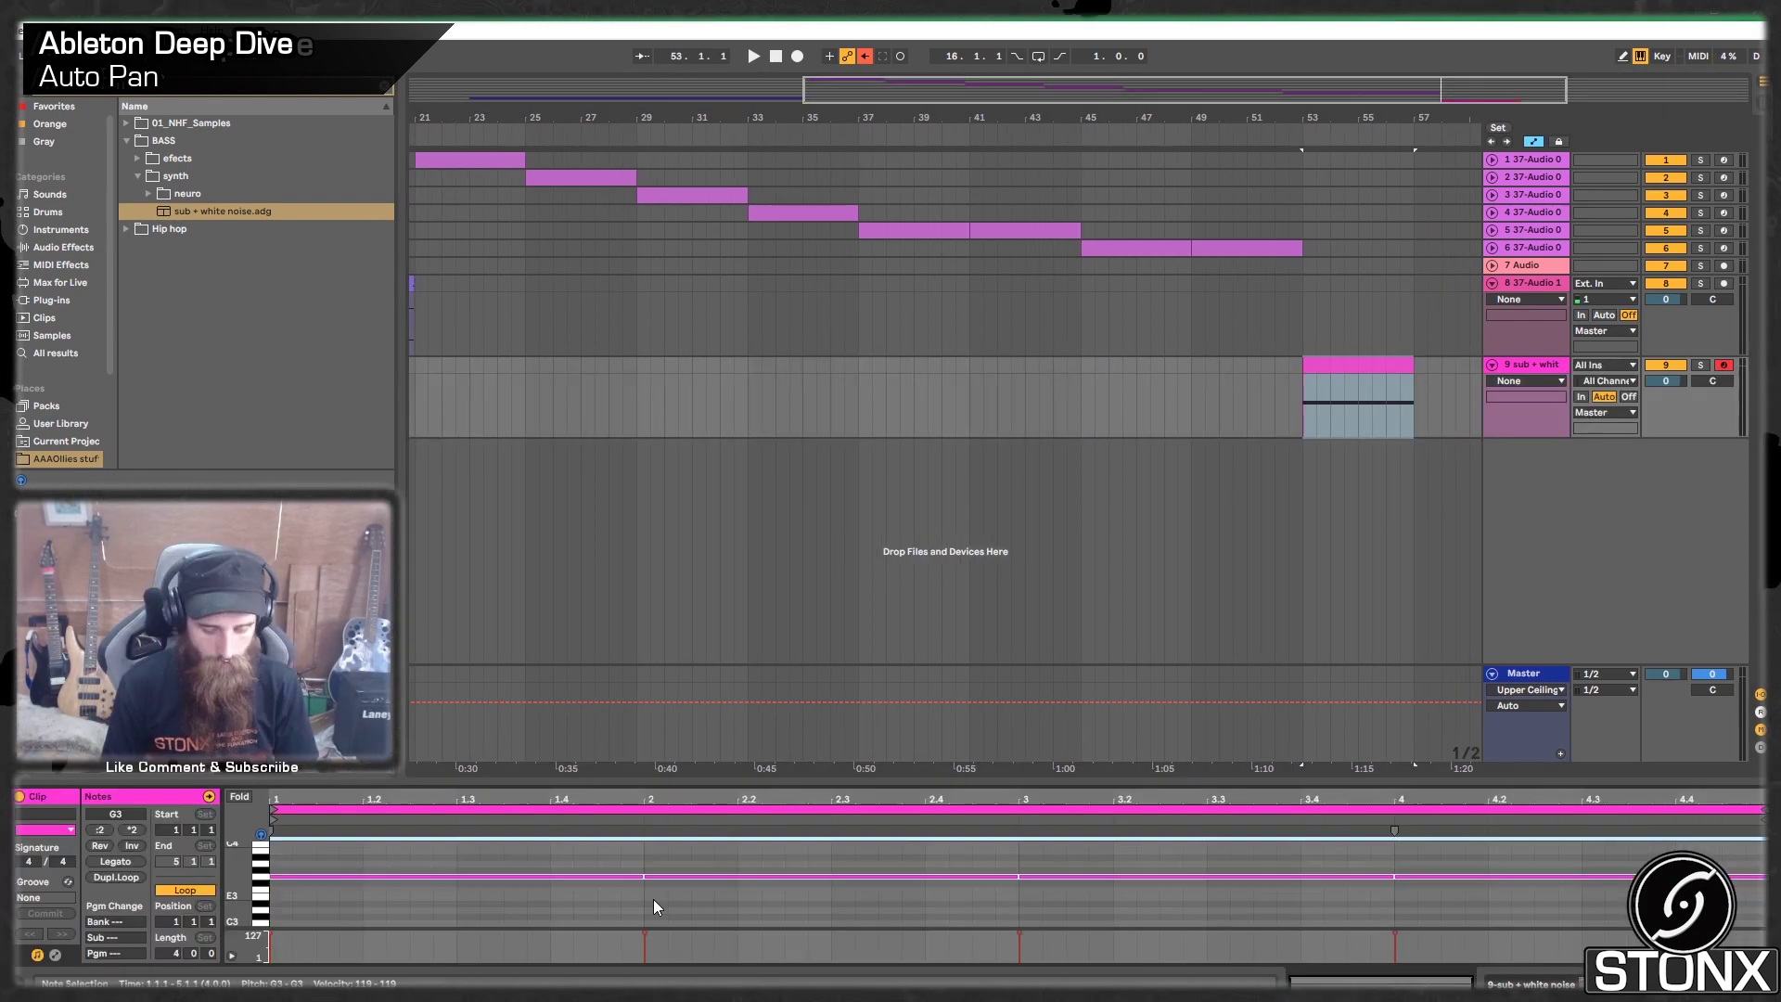
key("space")
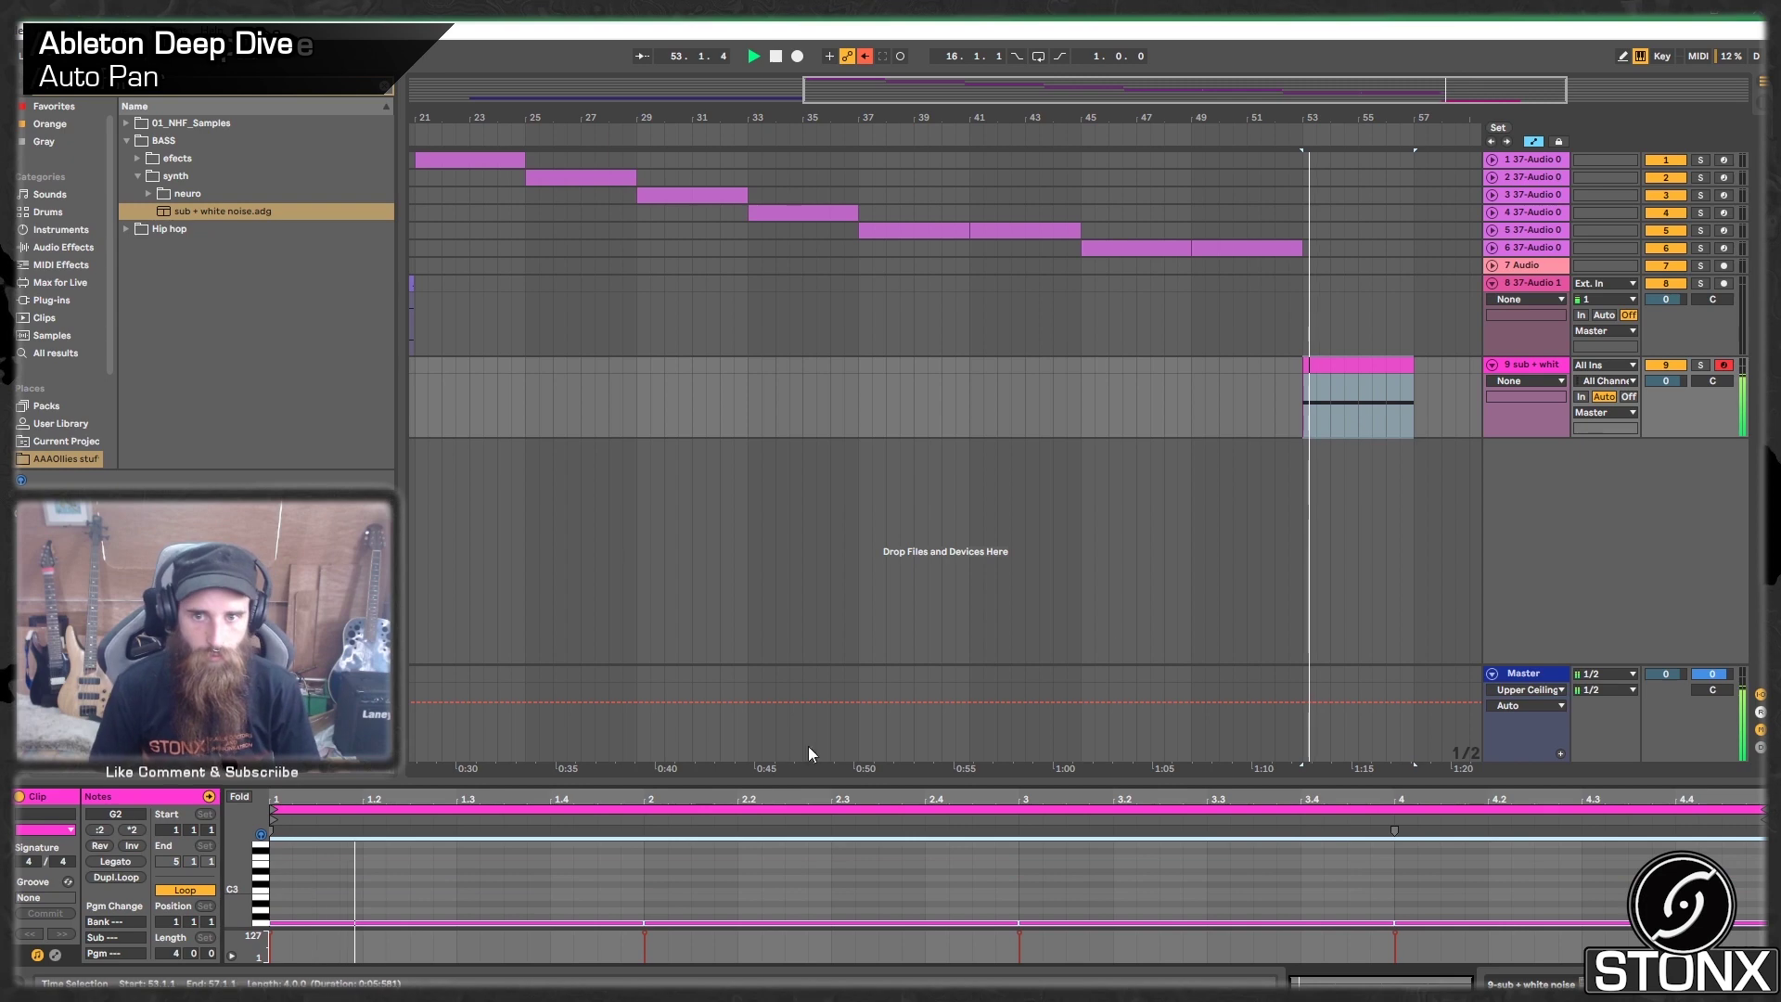
Step: Solo the rack's white noise chain, bypass its Auto Pan and play the clip
left_click(1521, 364)
double_click(1521, 364)
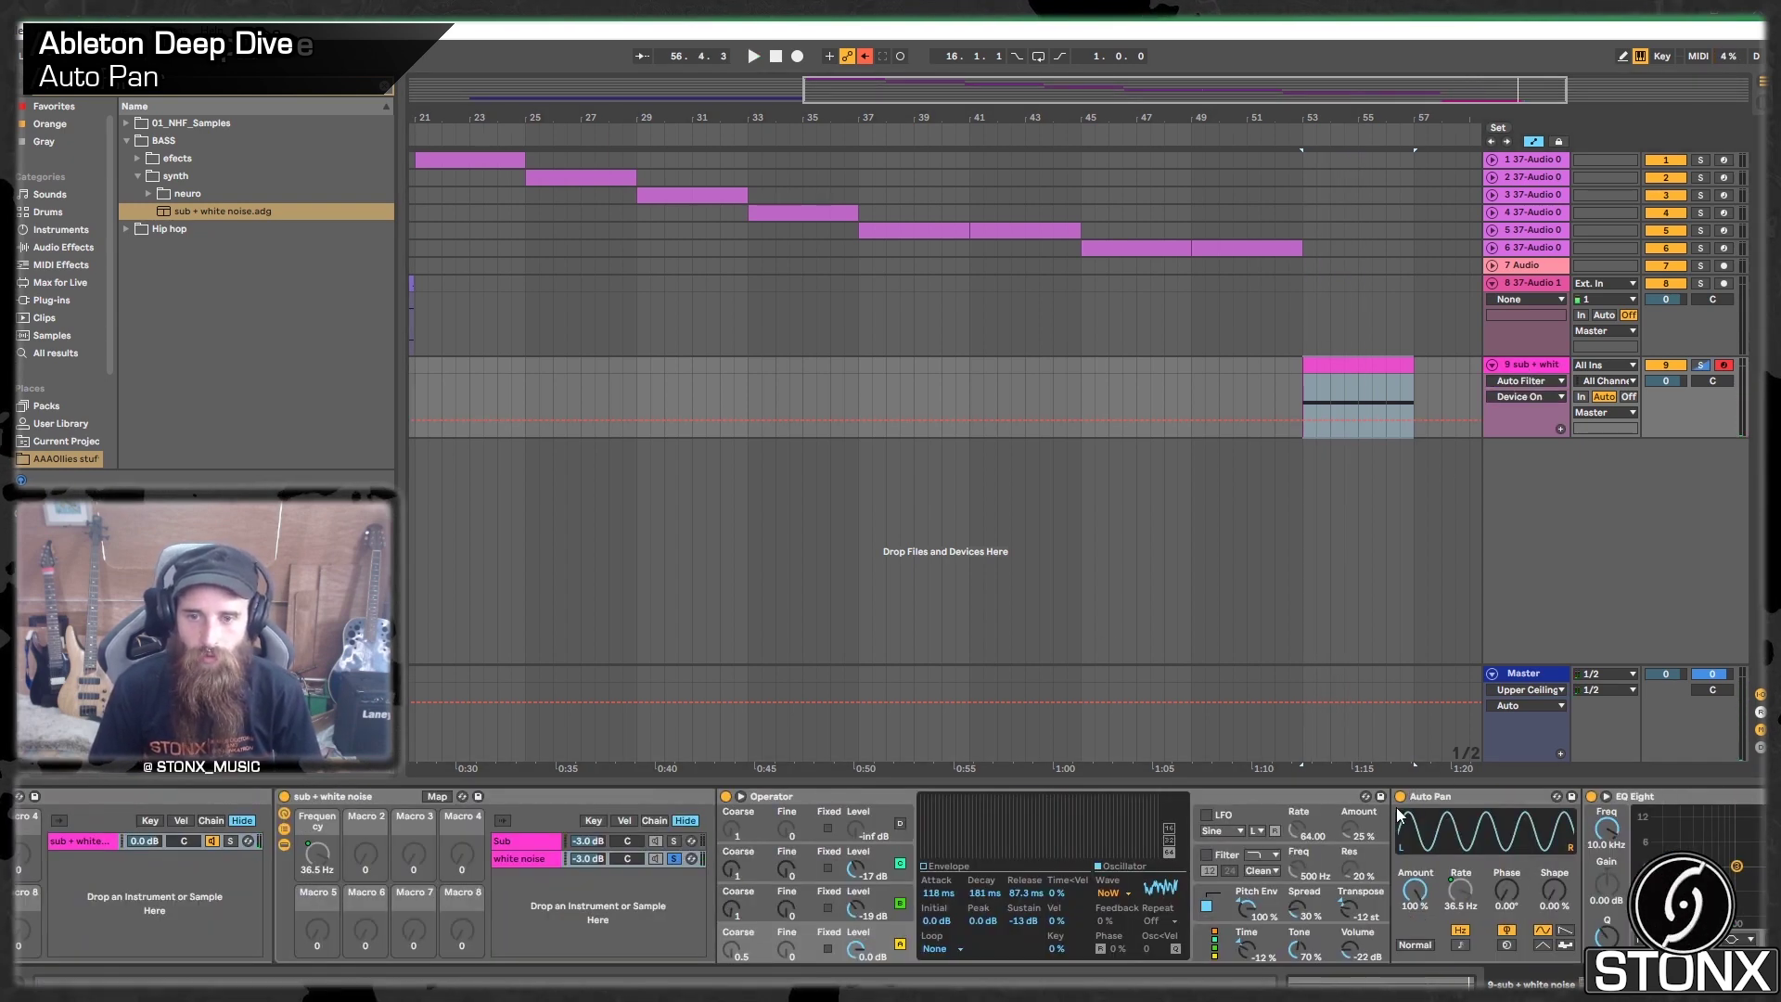
left_click(1399, 797)
key("space")
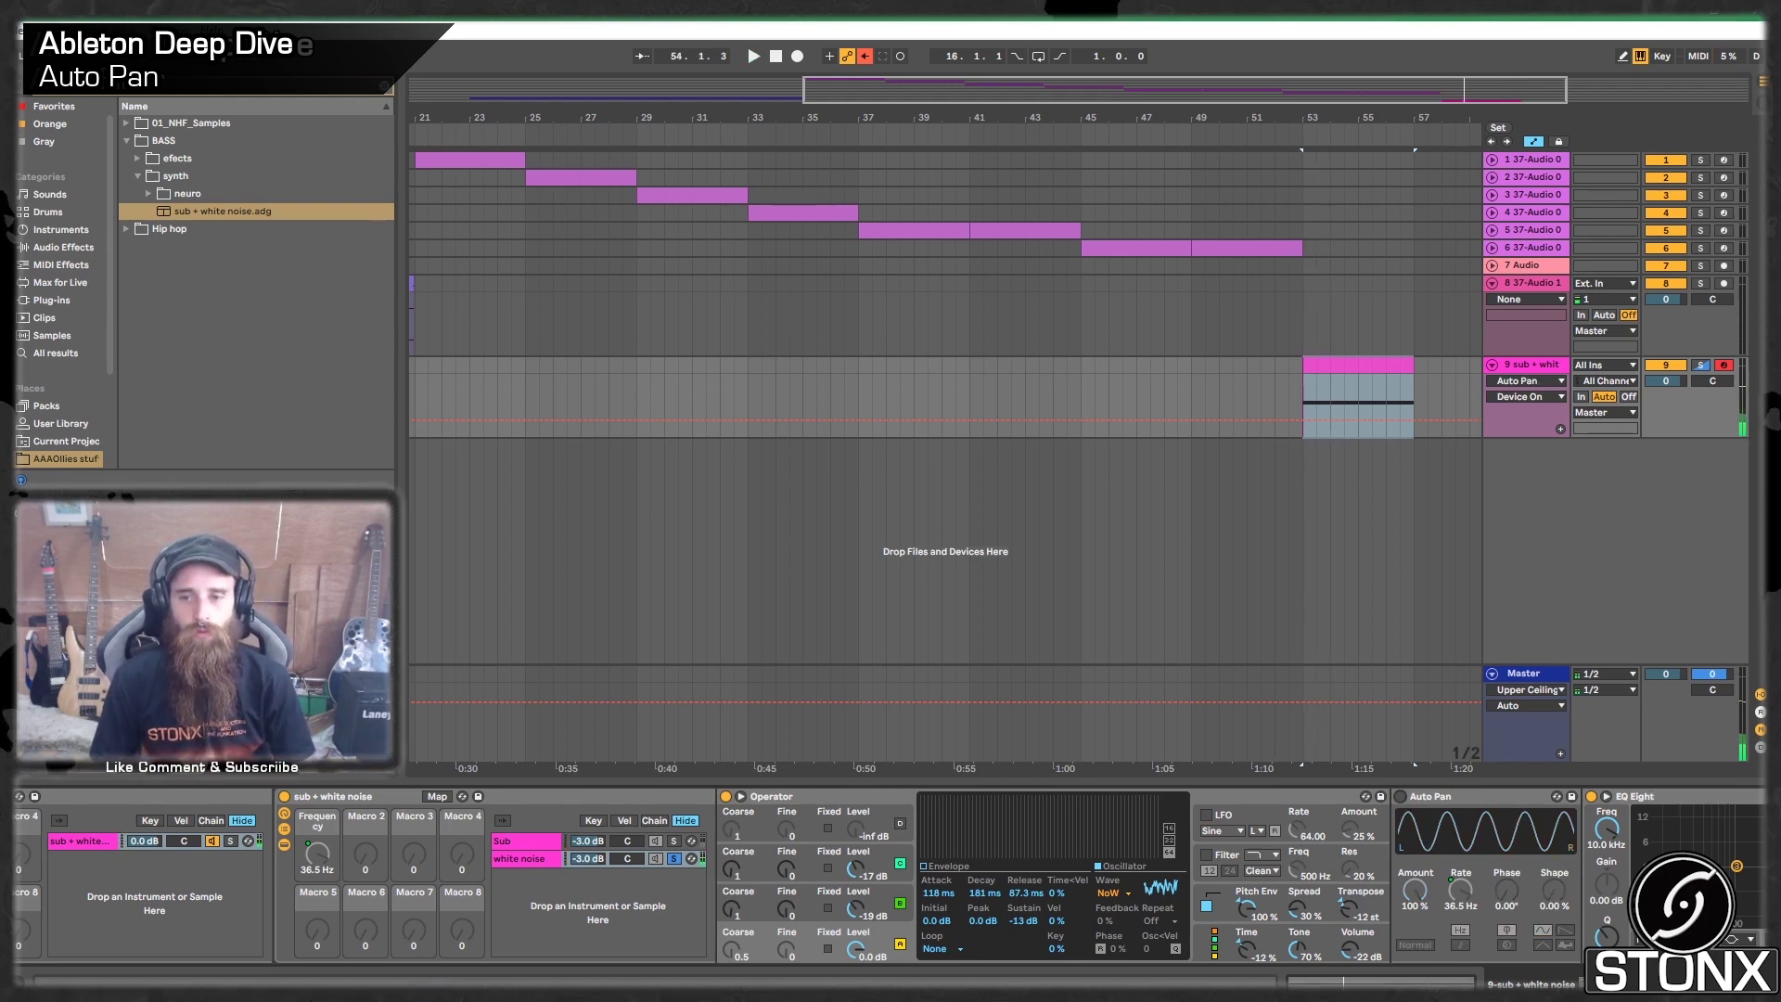
Step: Bypass the white noise chain's EQ Eight and Saturate_limiter_CP style device and play the raw noise
scroll(1505, 790, "right", 5)
left_click(1123, 796)
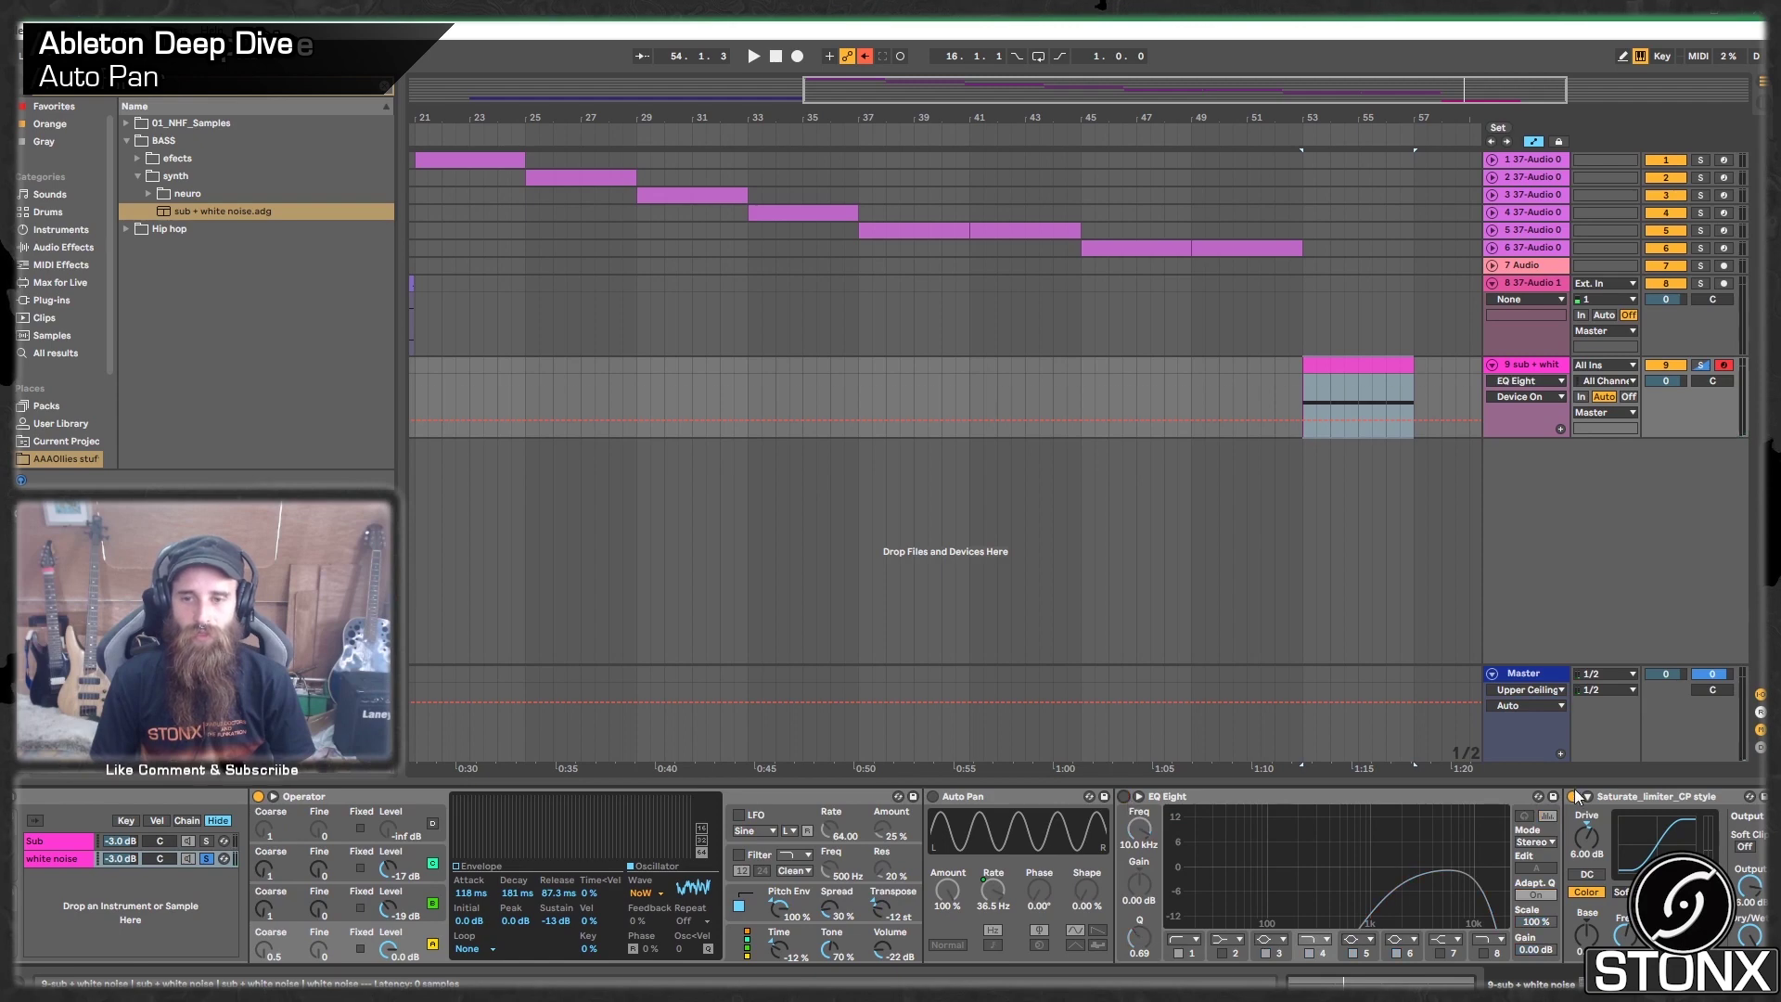
left_click(1572, 796)
key("space")
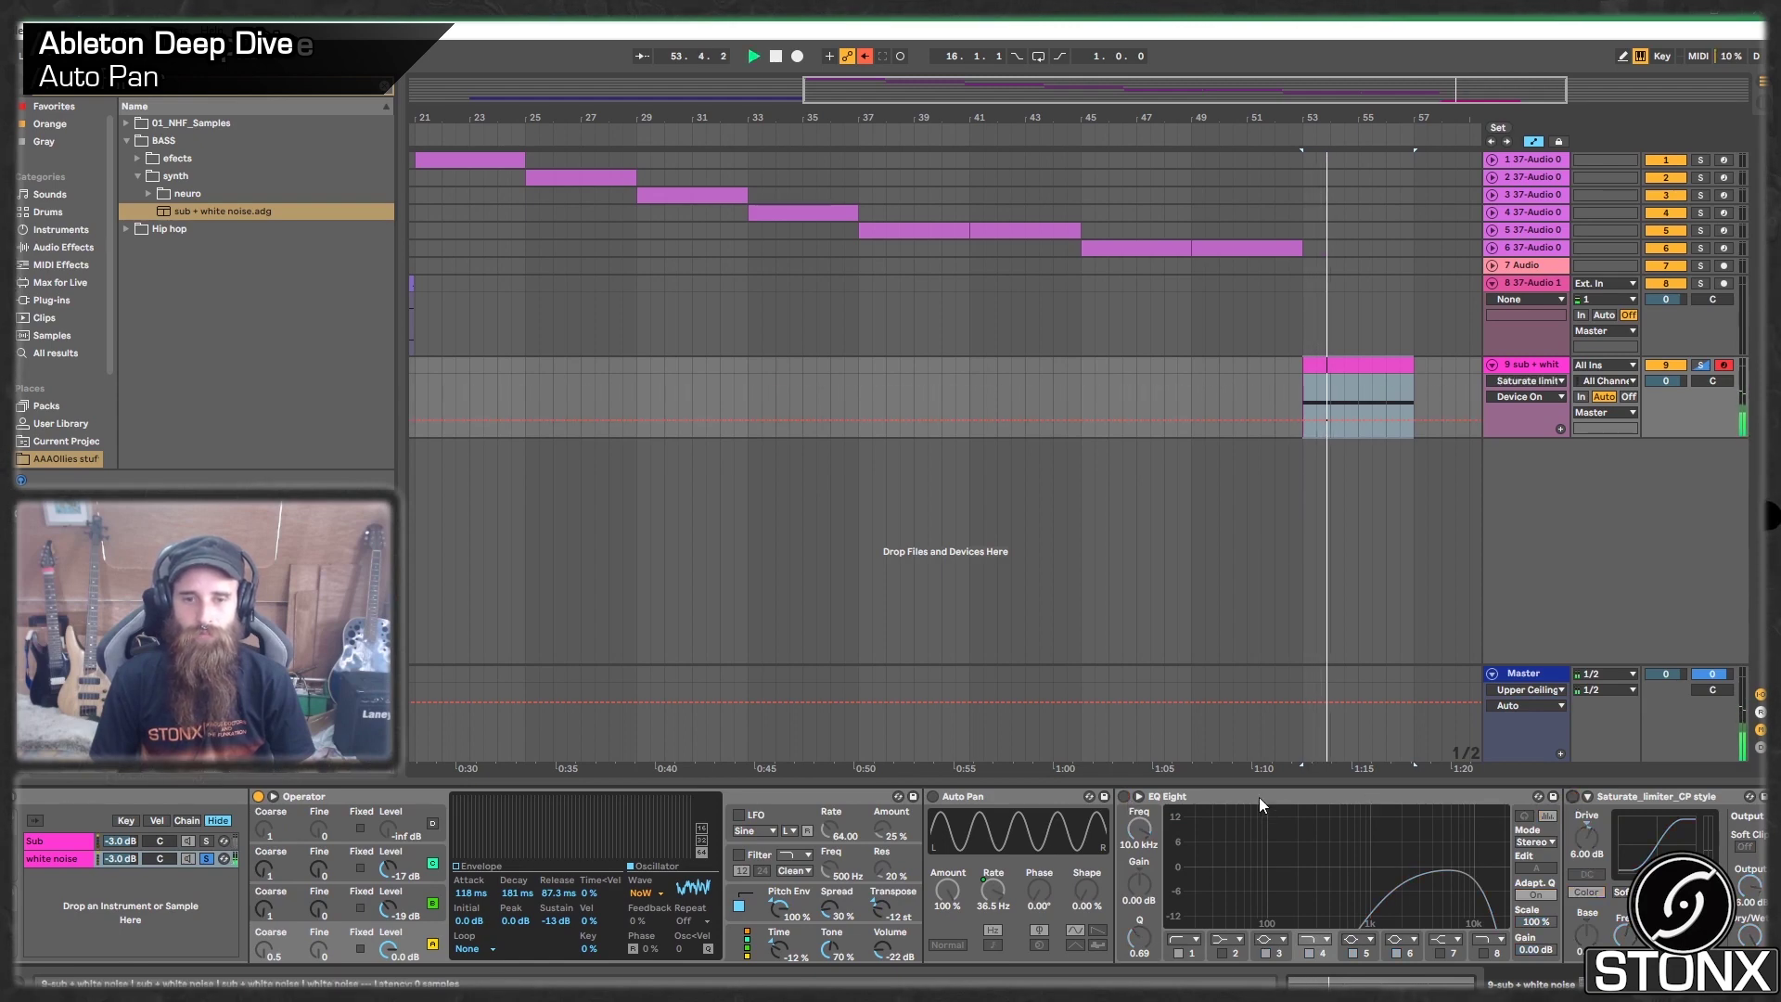
key("space")
Step: Re-enable the white noise chain's EQ Eight, Saturate_limiter_CP style device and Auto Pan, playing the clip to compare
left_click(1125, 796)
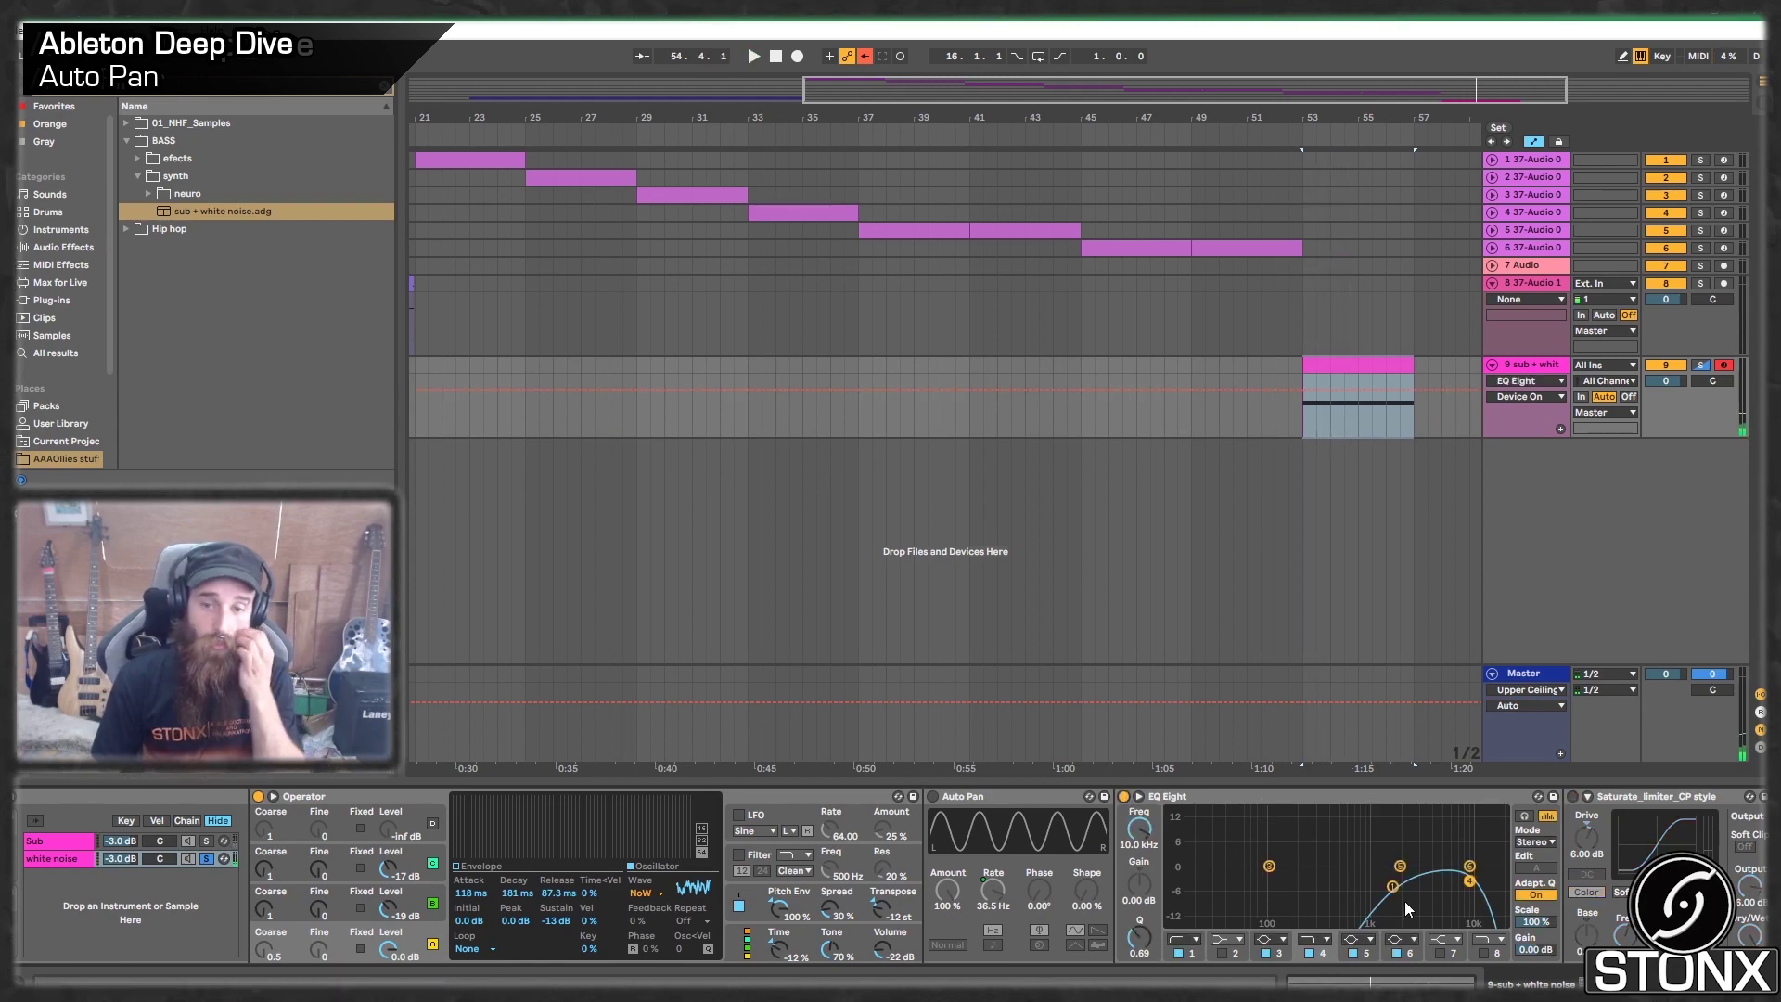
left_click(1572, 796)
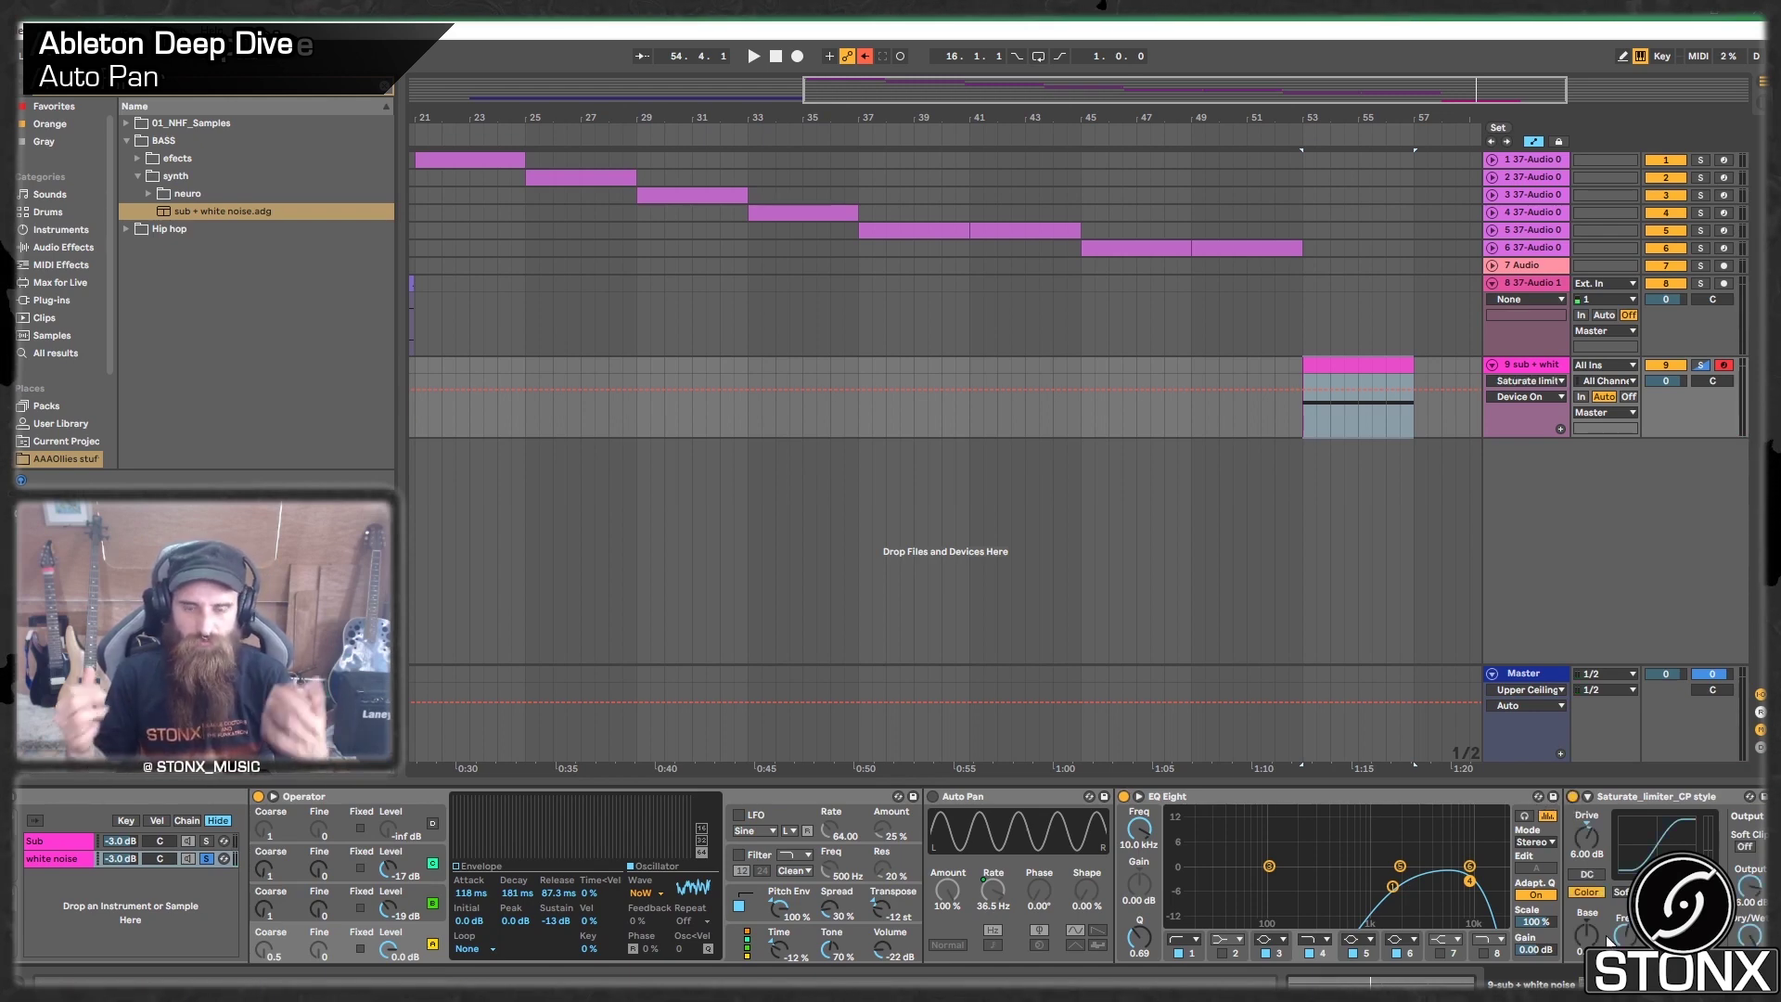
key("space")
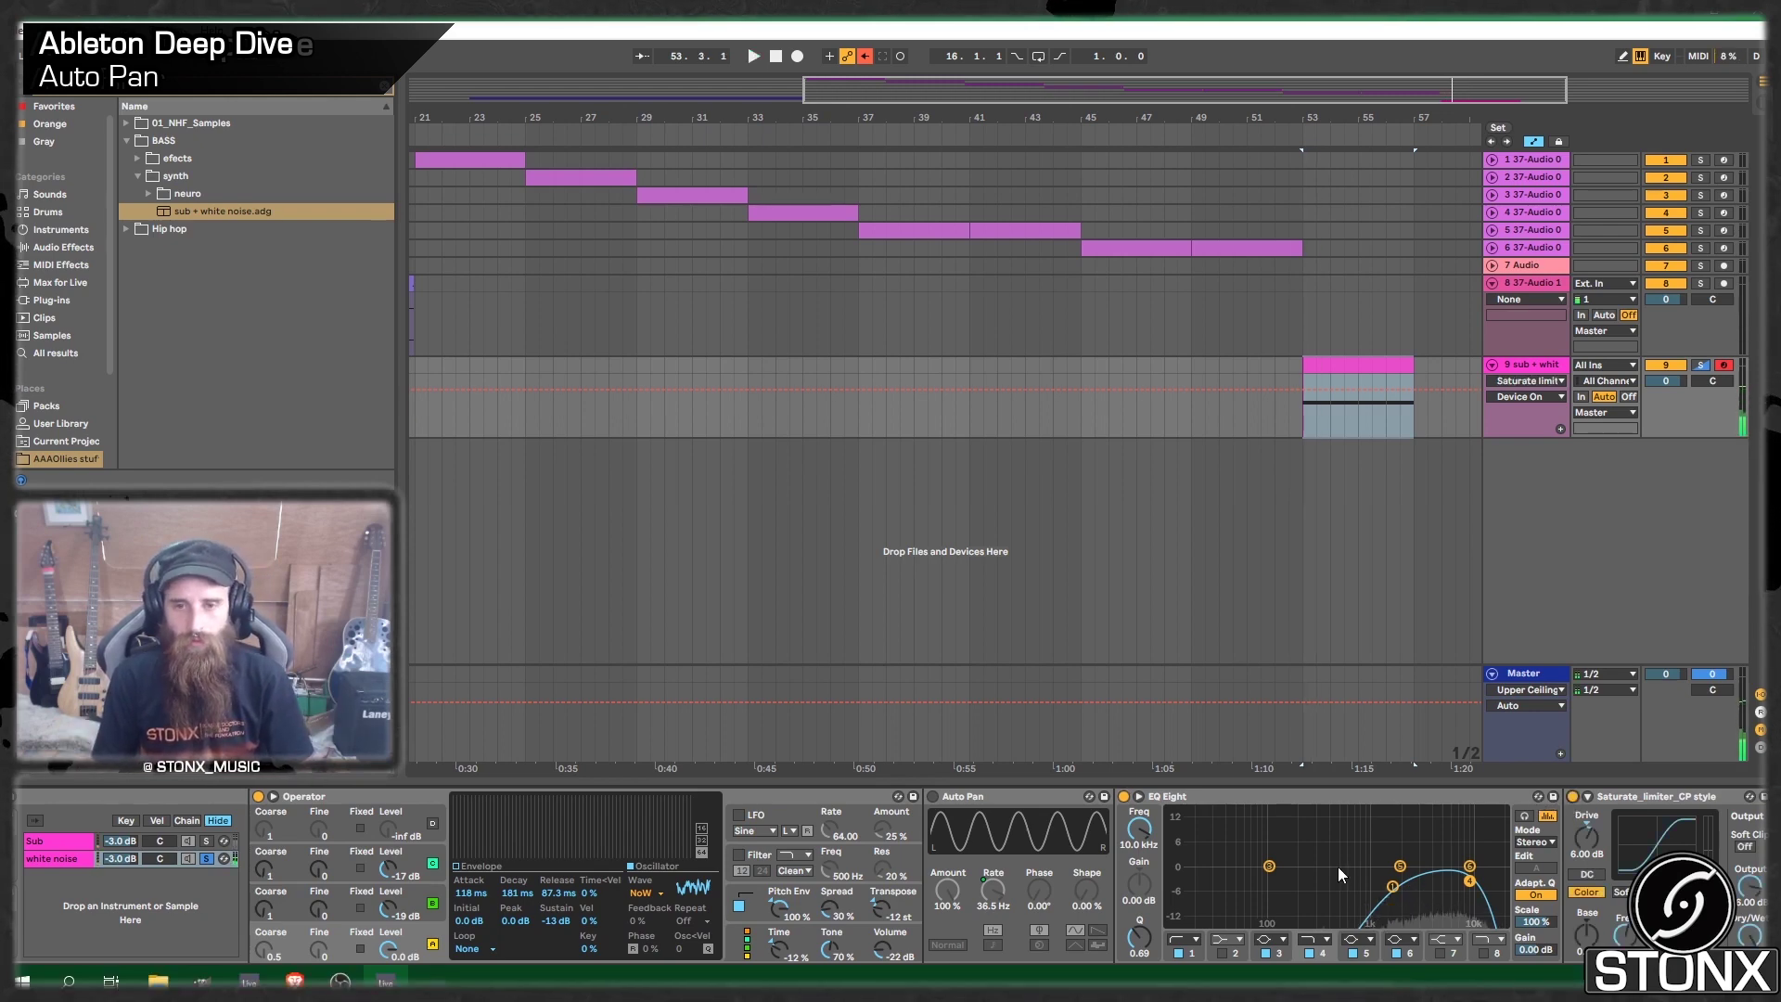
left_click(933, 797)
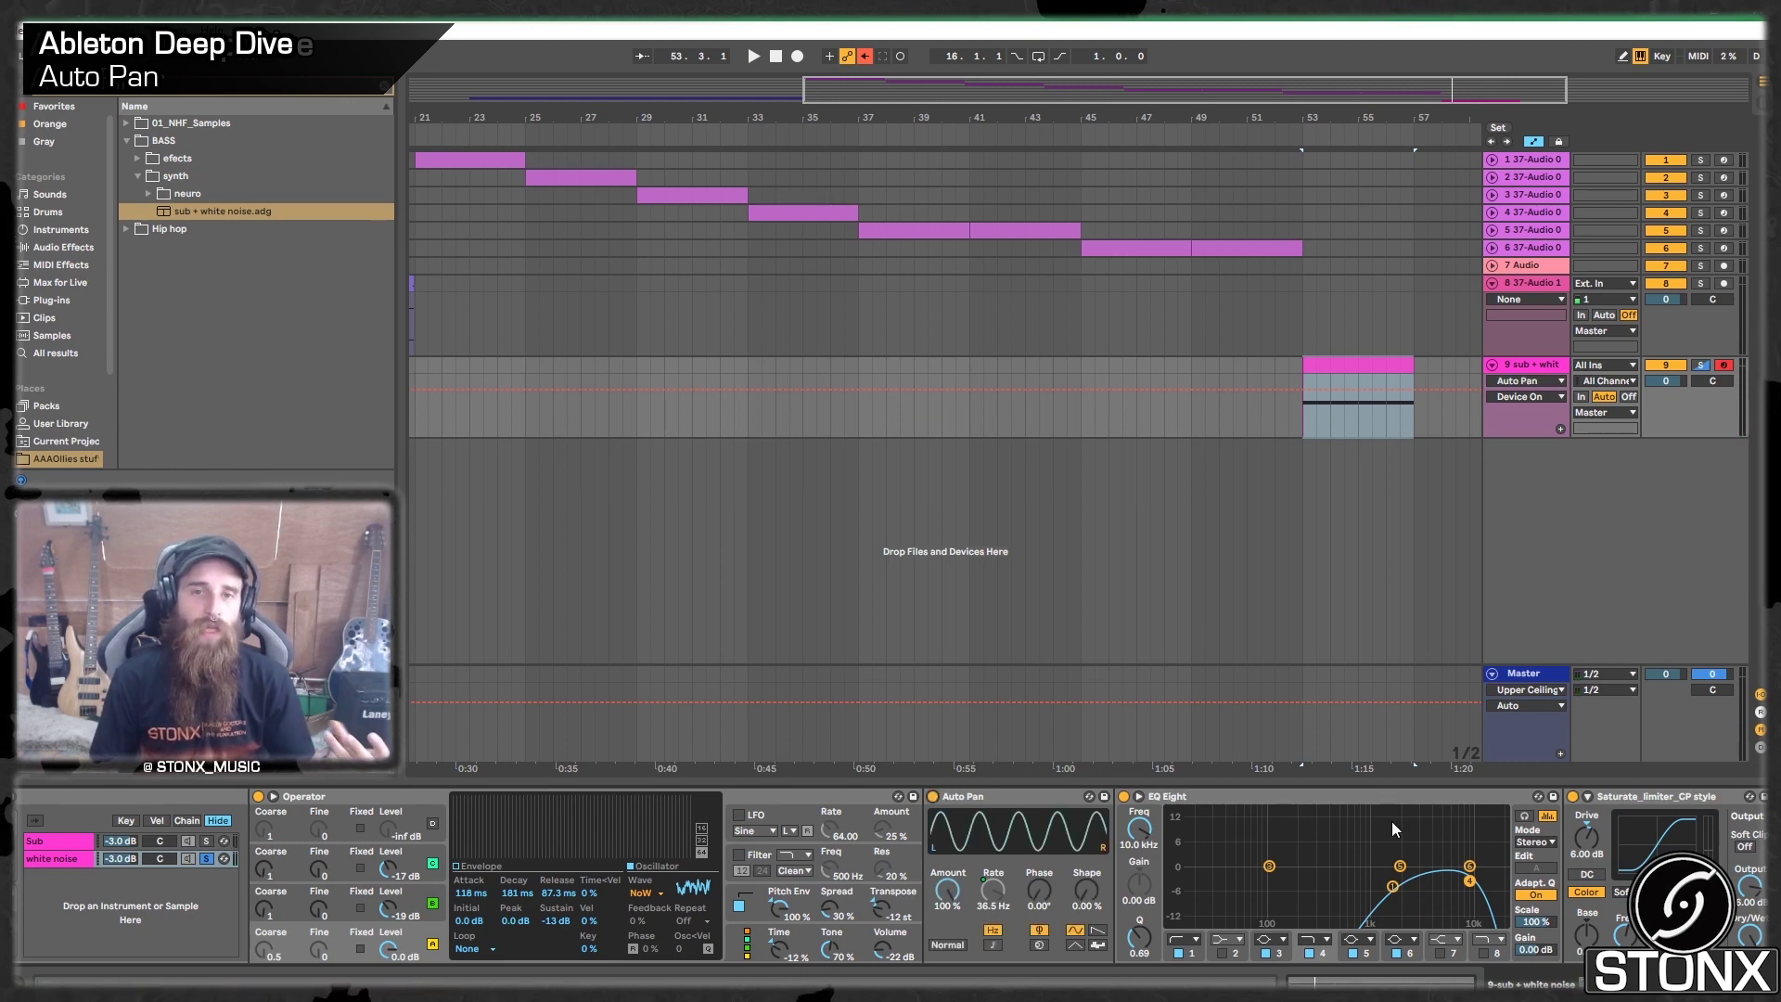
Step: Inspect the rack's "set to root" macro and open the clip's notes to check their pitch
scroll(994, 859, "left", 5)
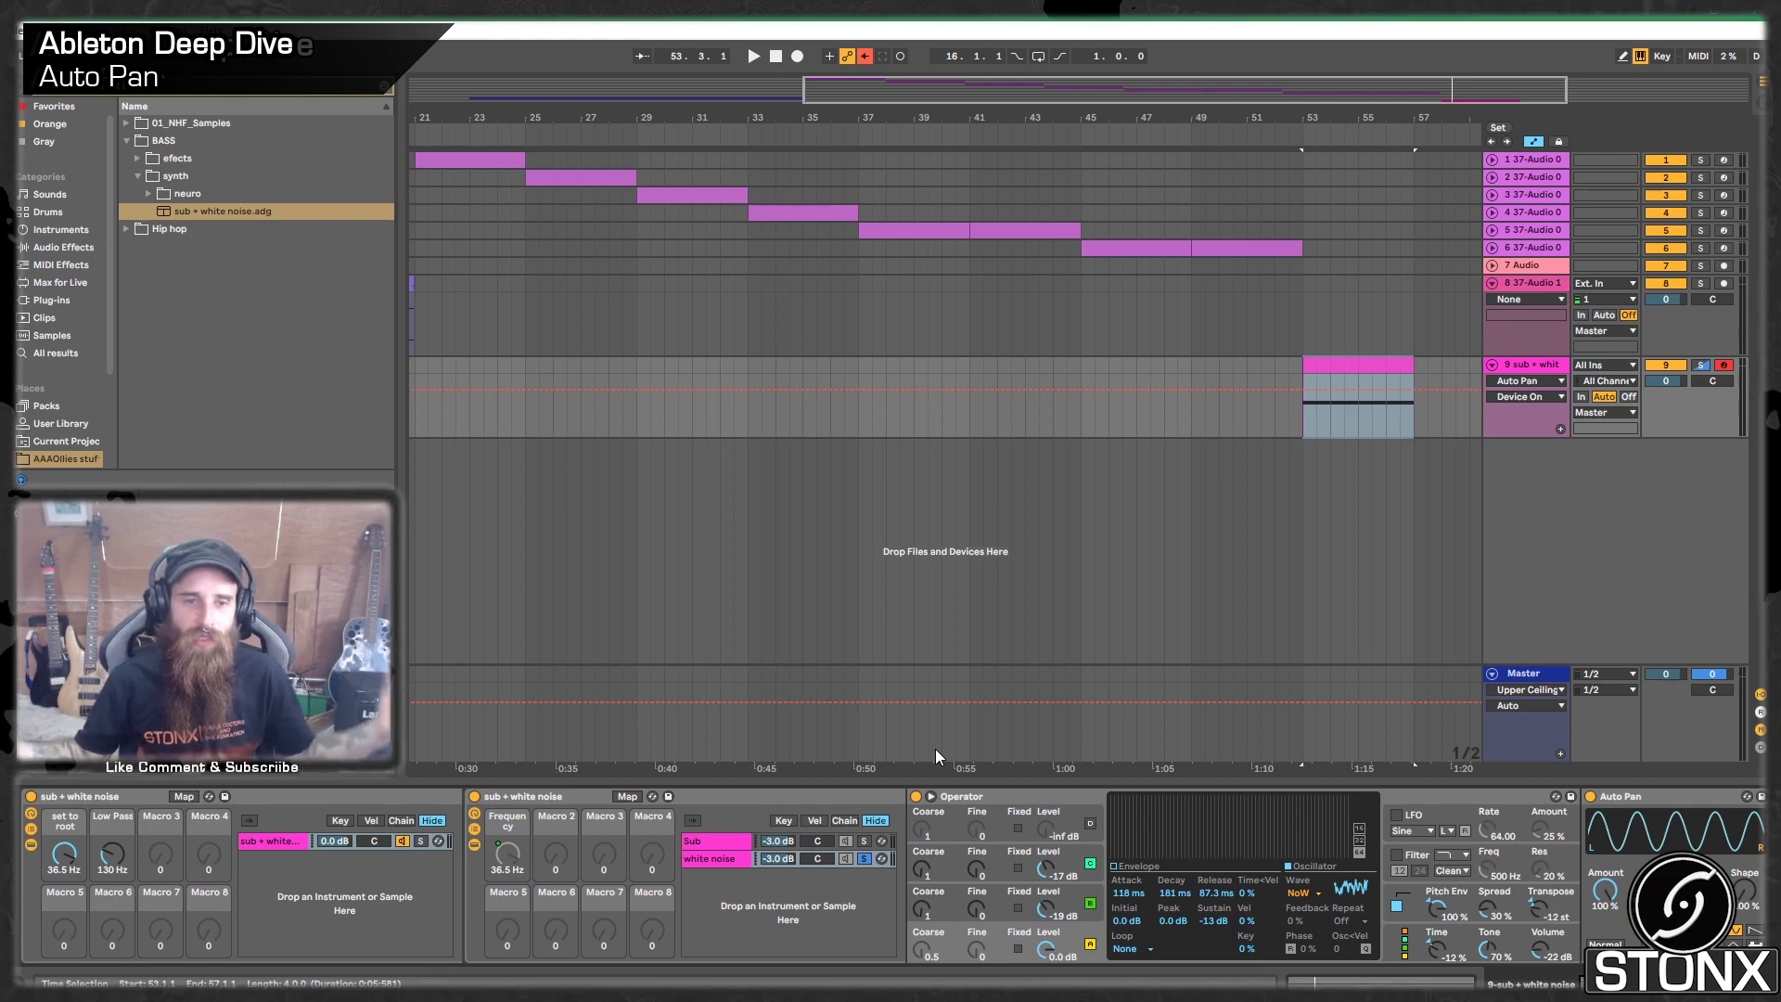
left_click(65, 854)
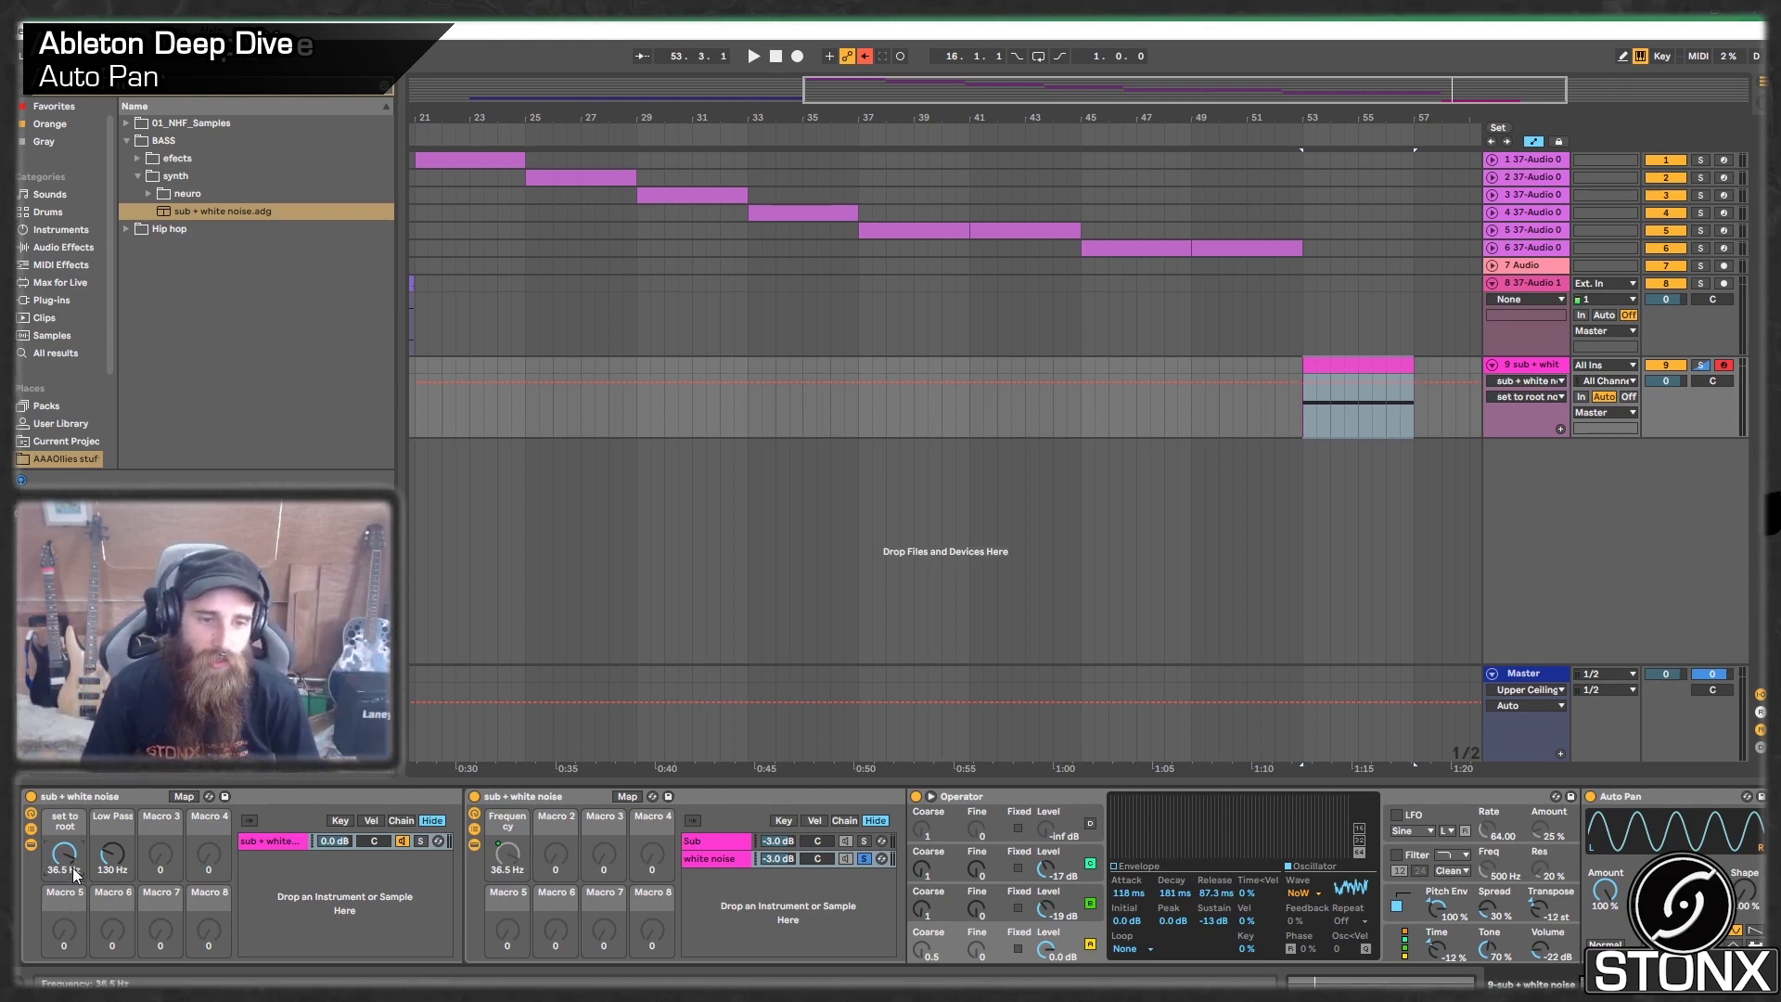
left_click(1364, 368)
double_click(1364, 369)
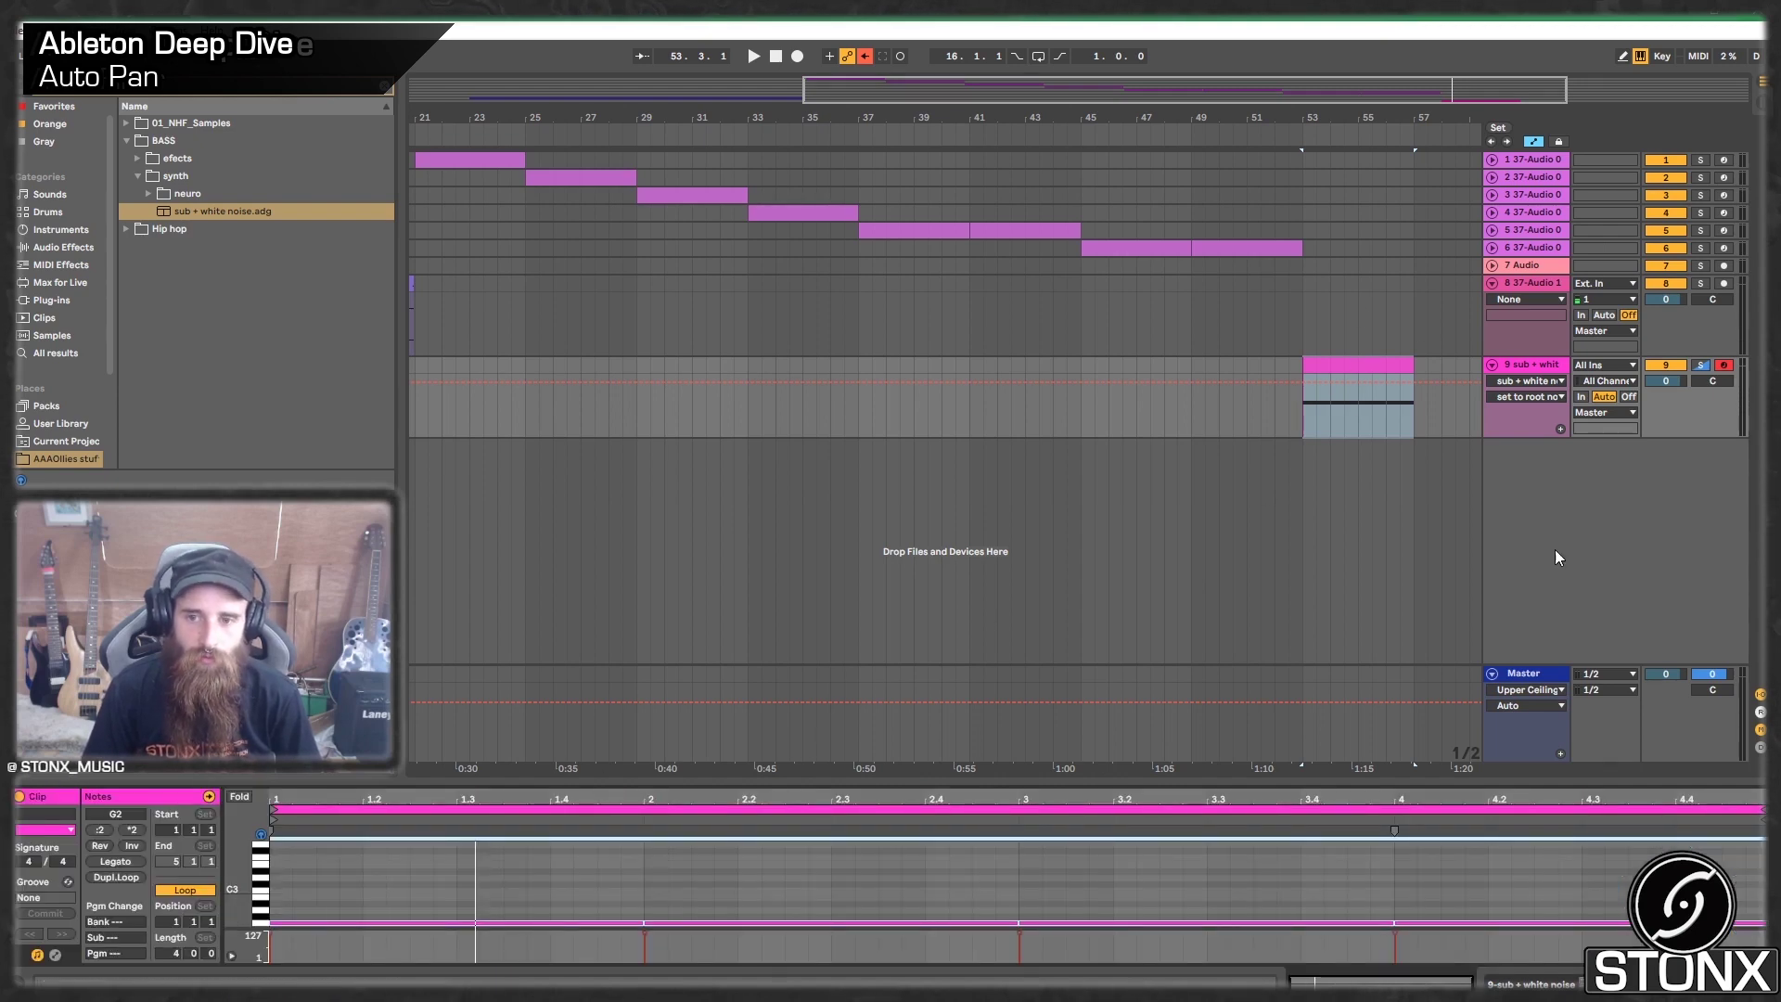
Step: Open the master track's SPAN analyzer and play the clip with spectrum Hold on to examine the sub's fundamental frequency
left_click(1527, 679)
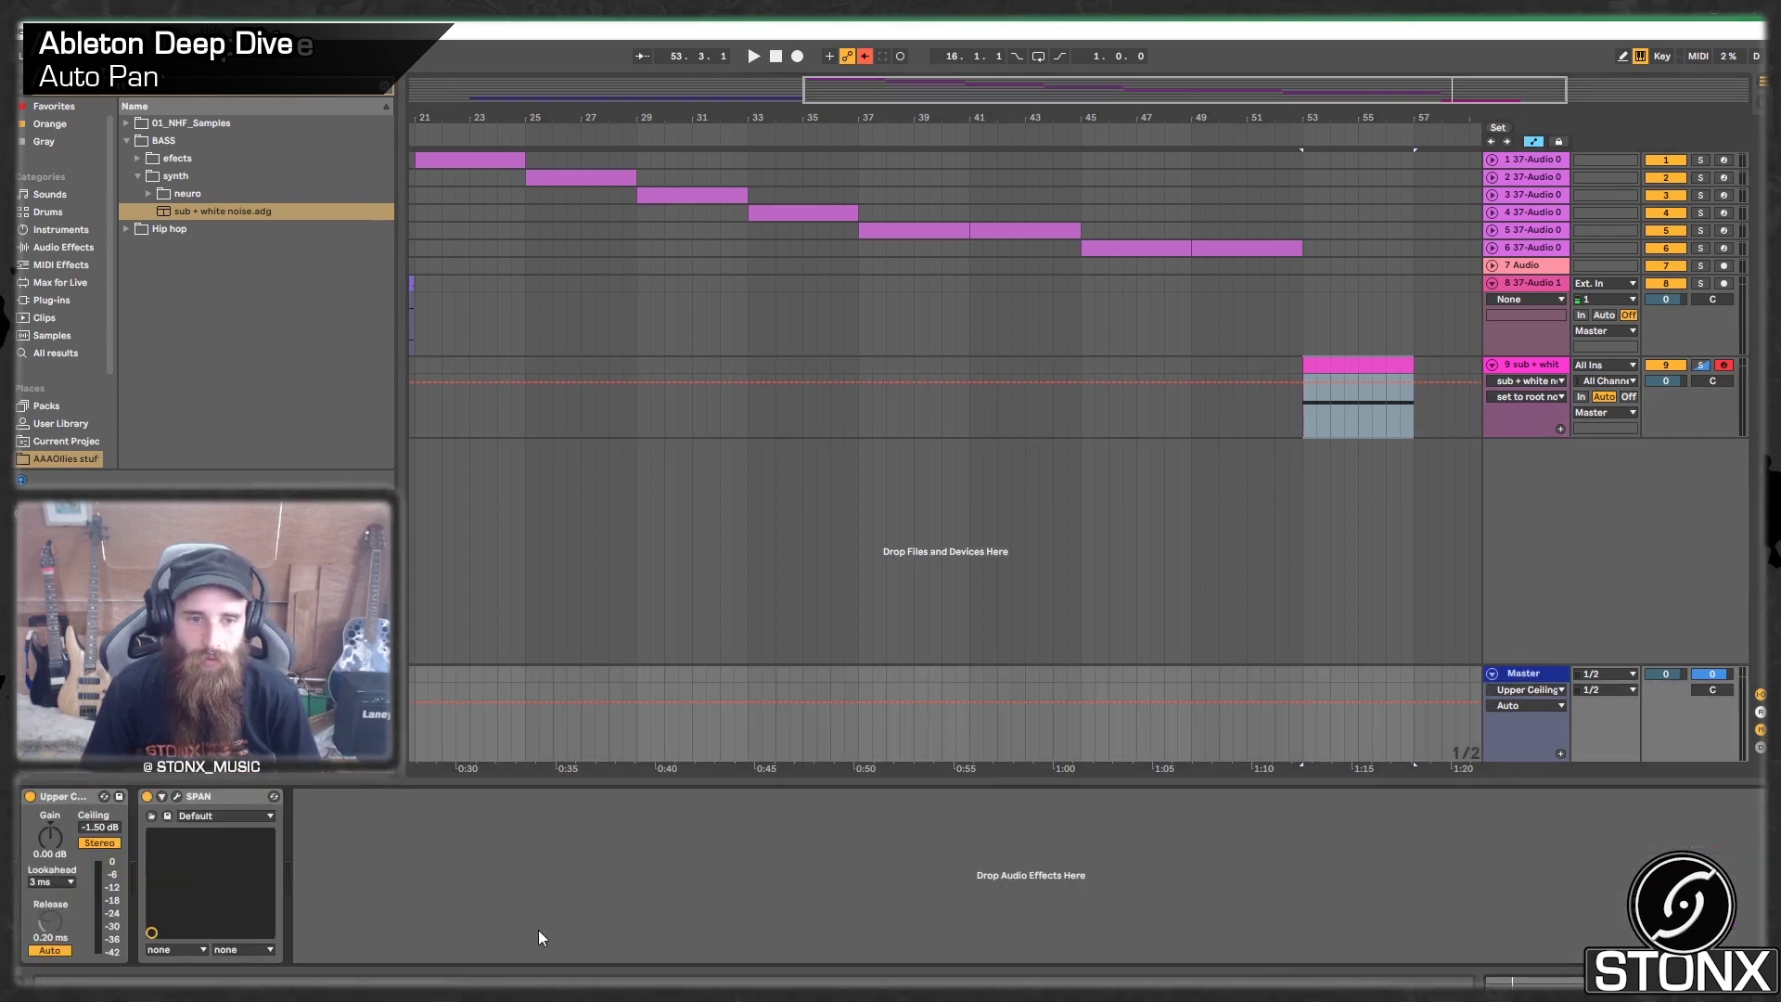
left_click(177, 796)
key("space")
left_click(154, 177)
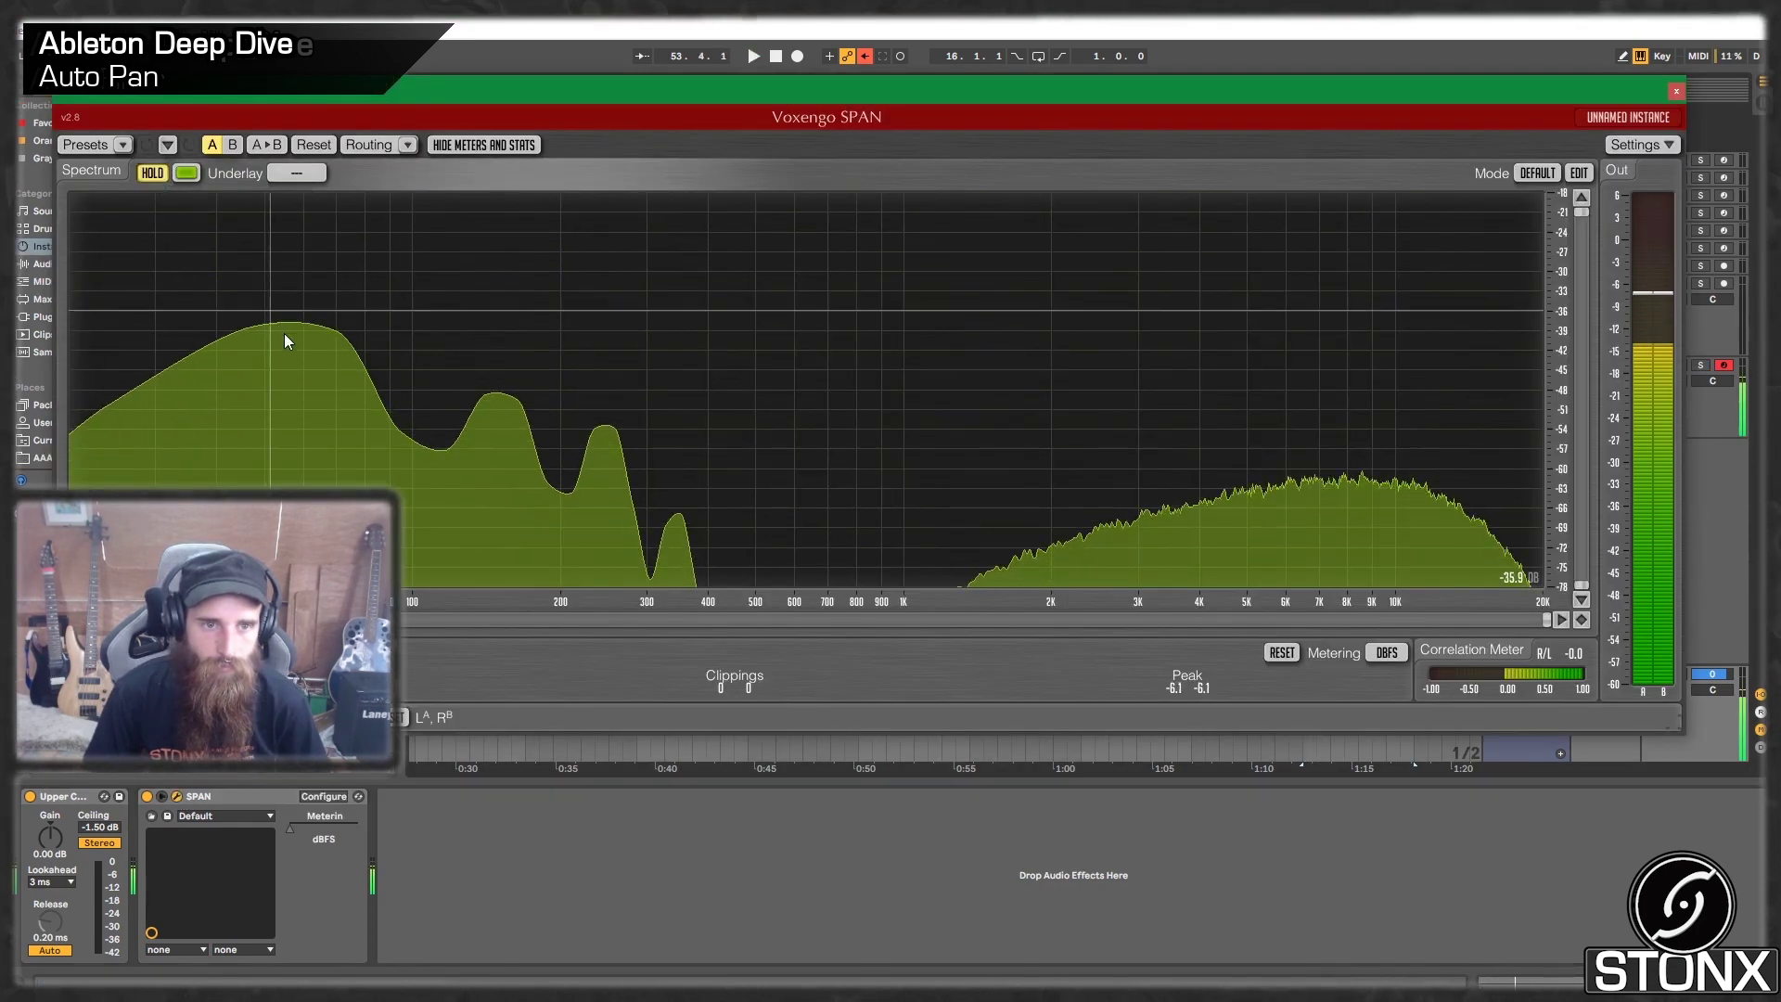
key("space")
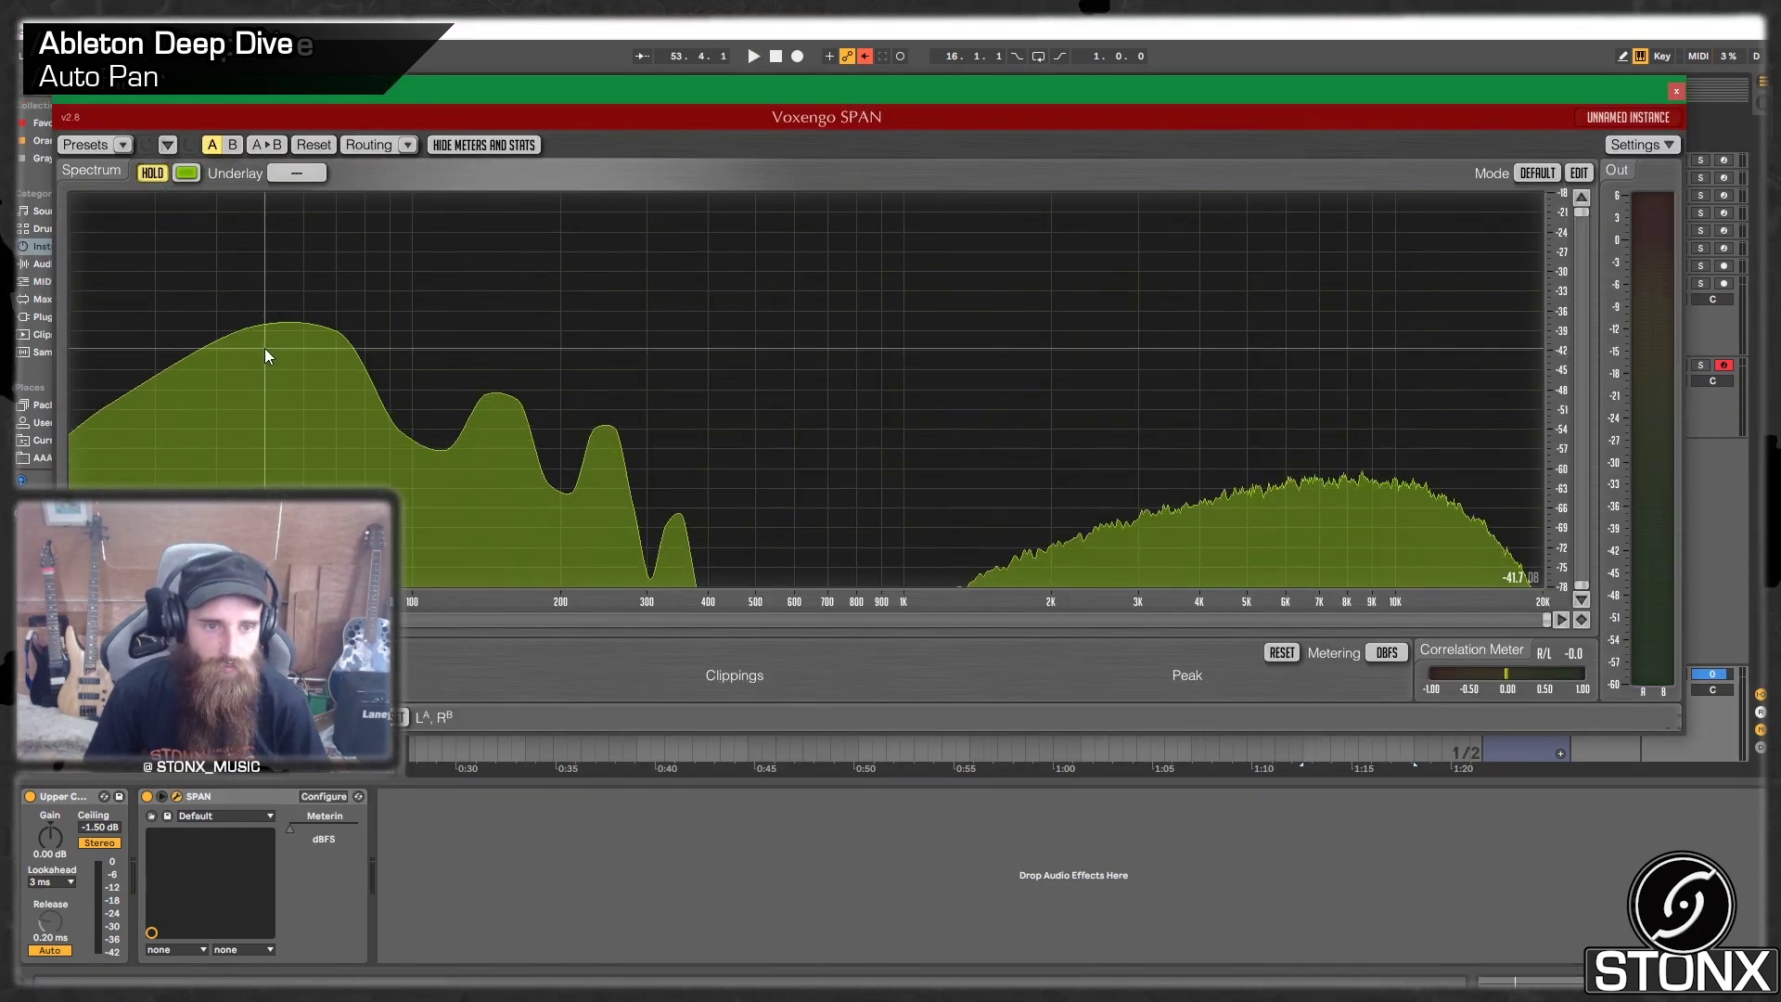
Step: Close the SPAN analyzer and show the sub + white noise track's device chain
left_click(470, 839)
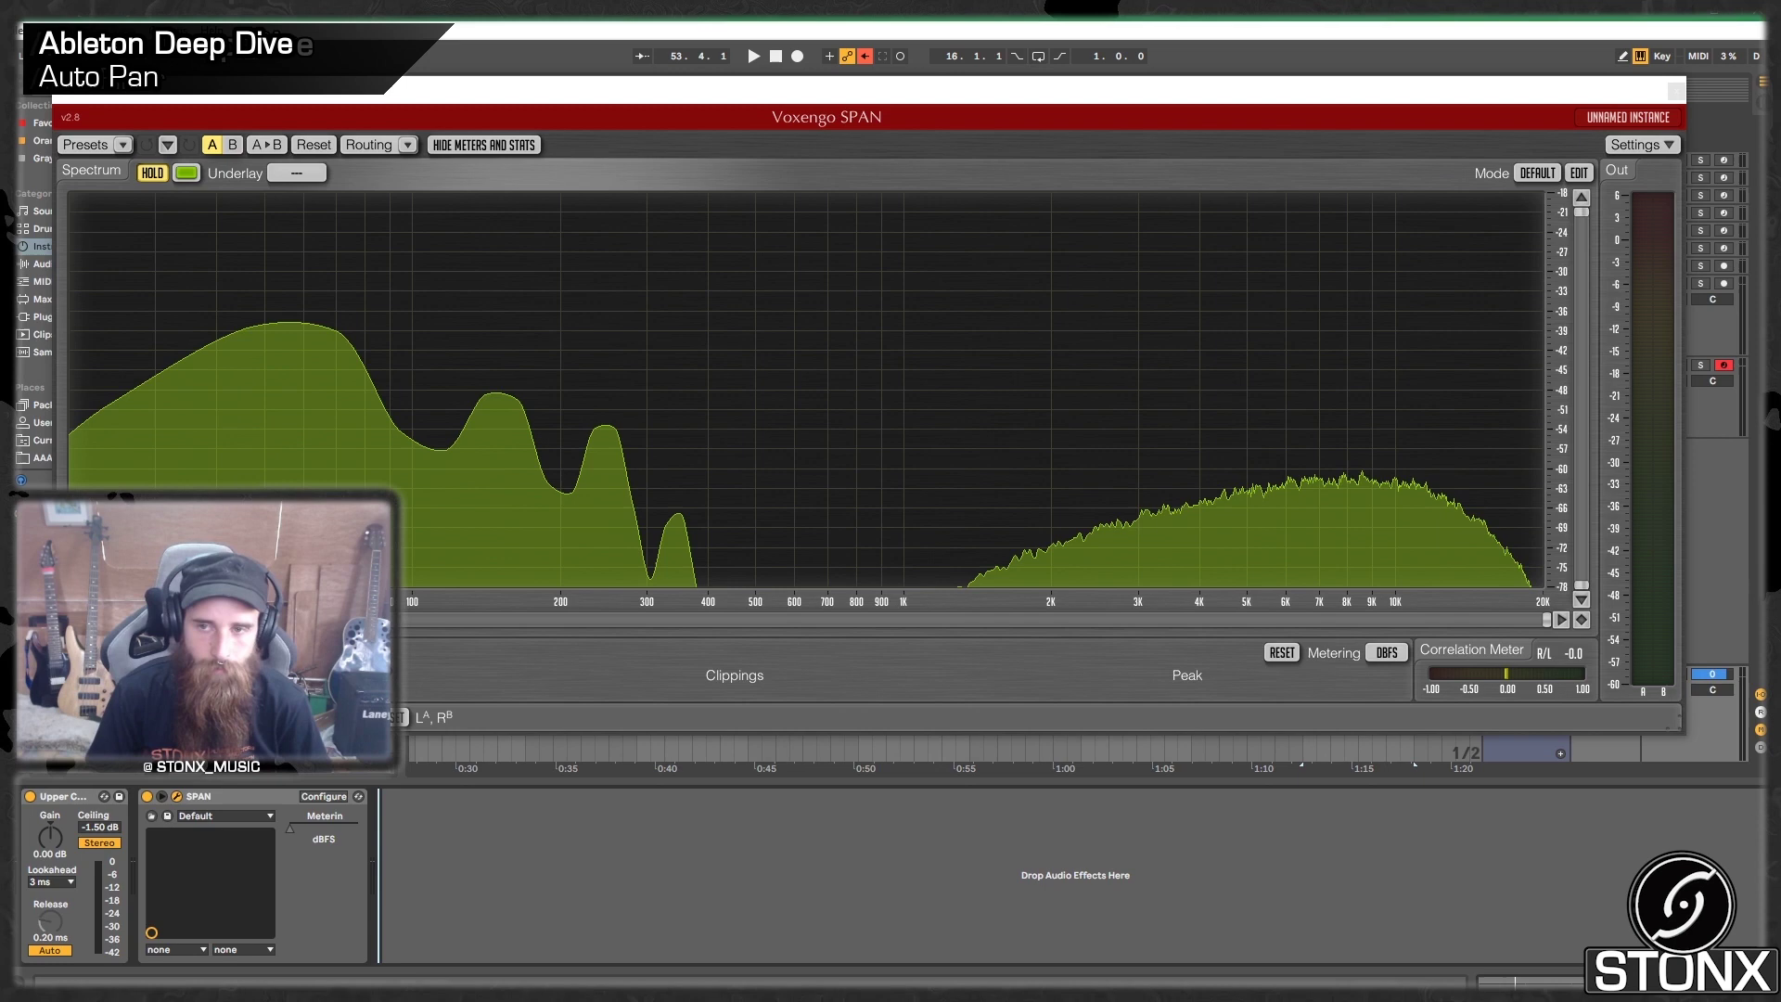
left_click(1677, 90)
left_click(1521, 355)
left_click(1523, 365)
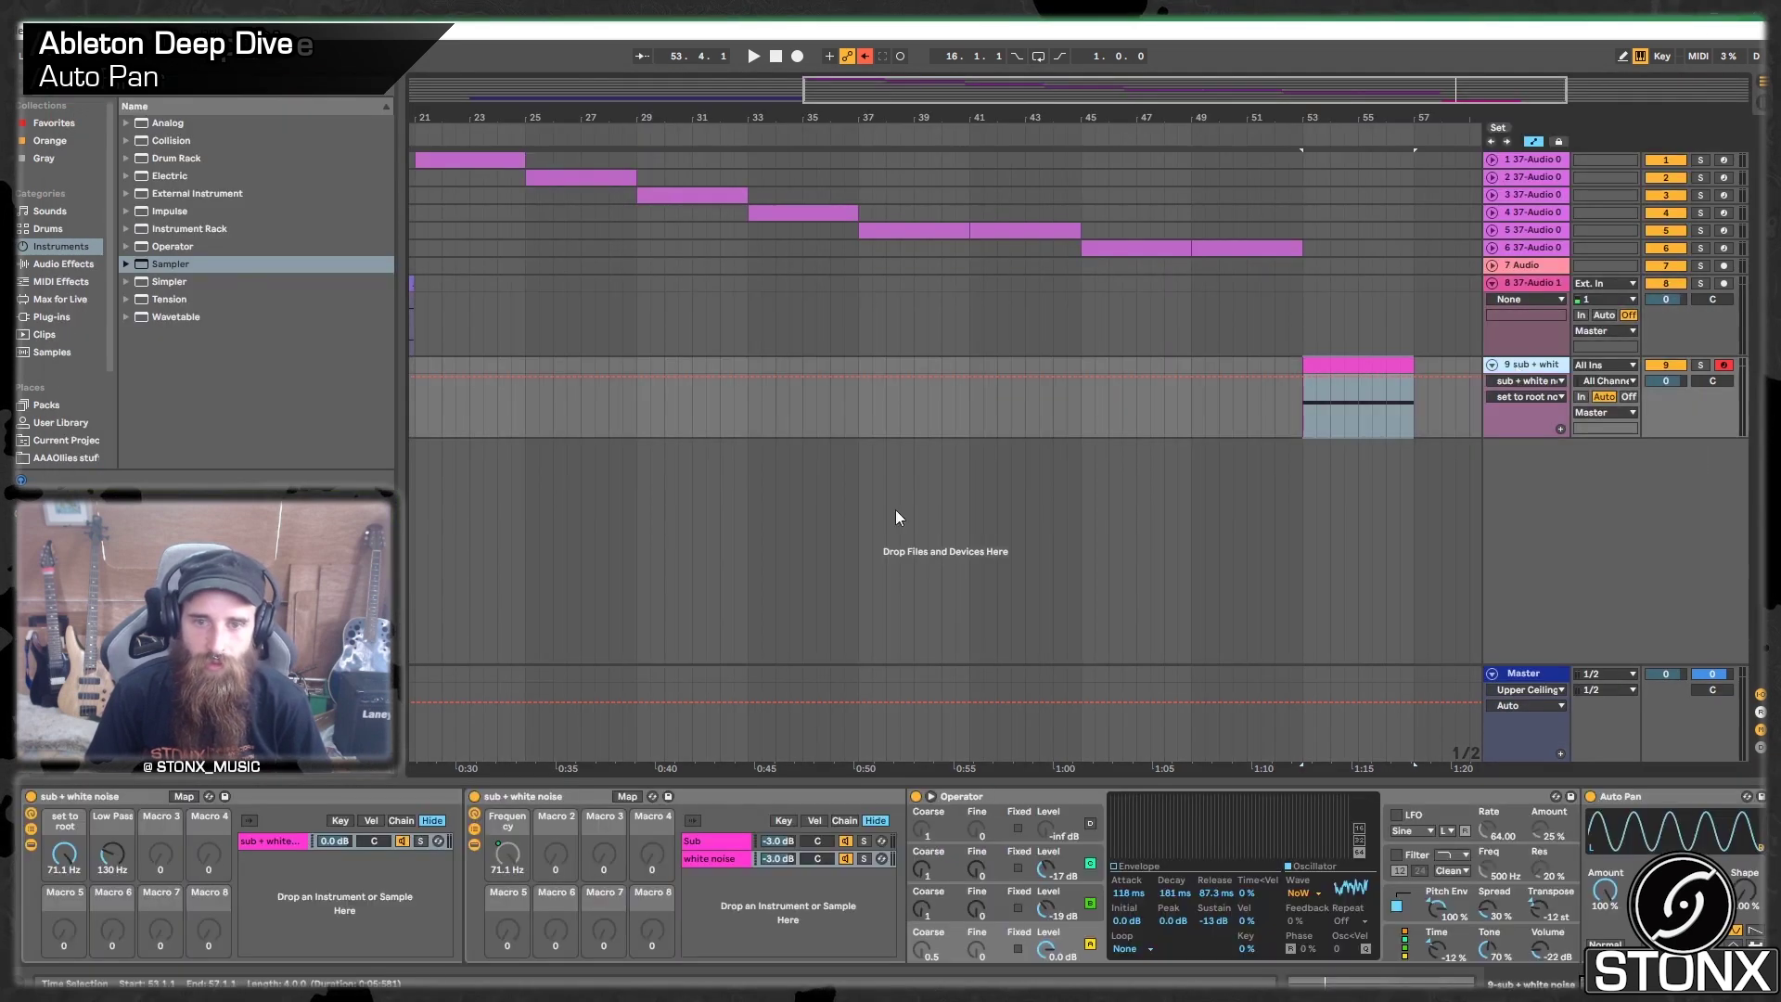
Step: Set the sub + white noise rack's "set to root" macro to 50 Hz
left_click_drag(67, 866, 68, 878)
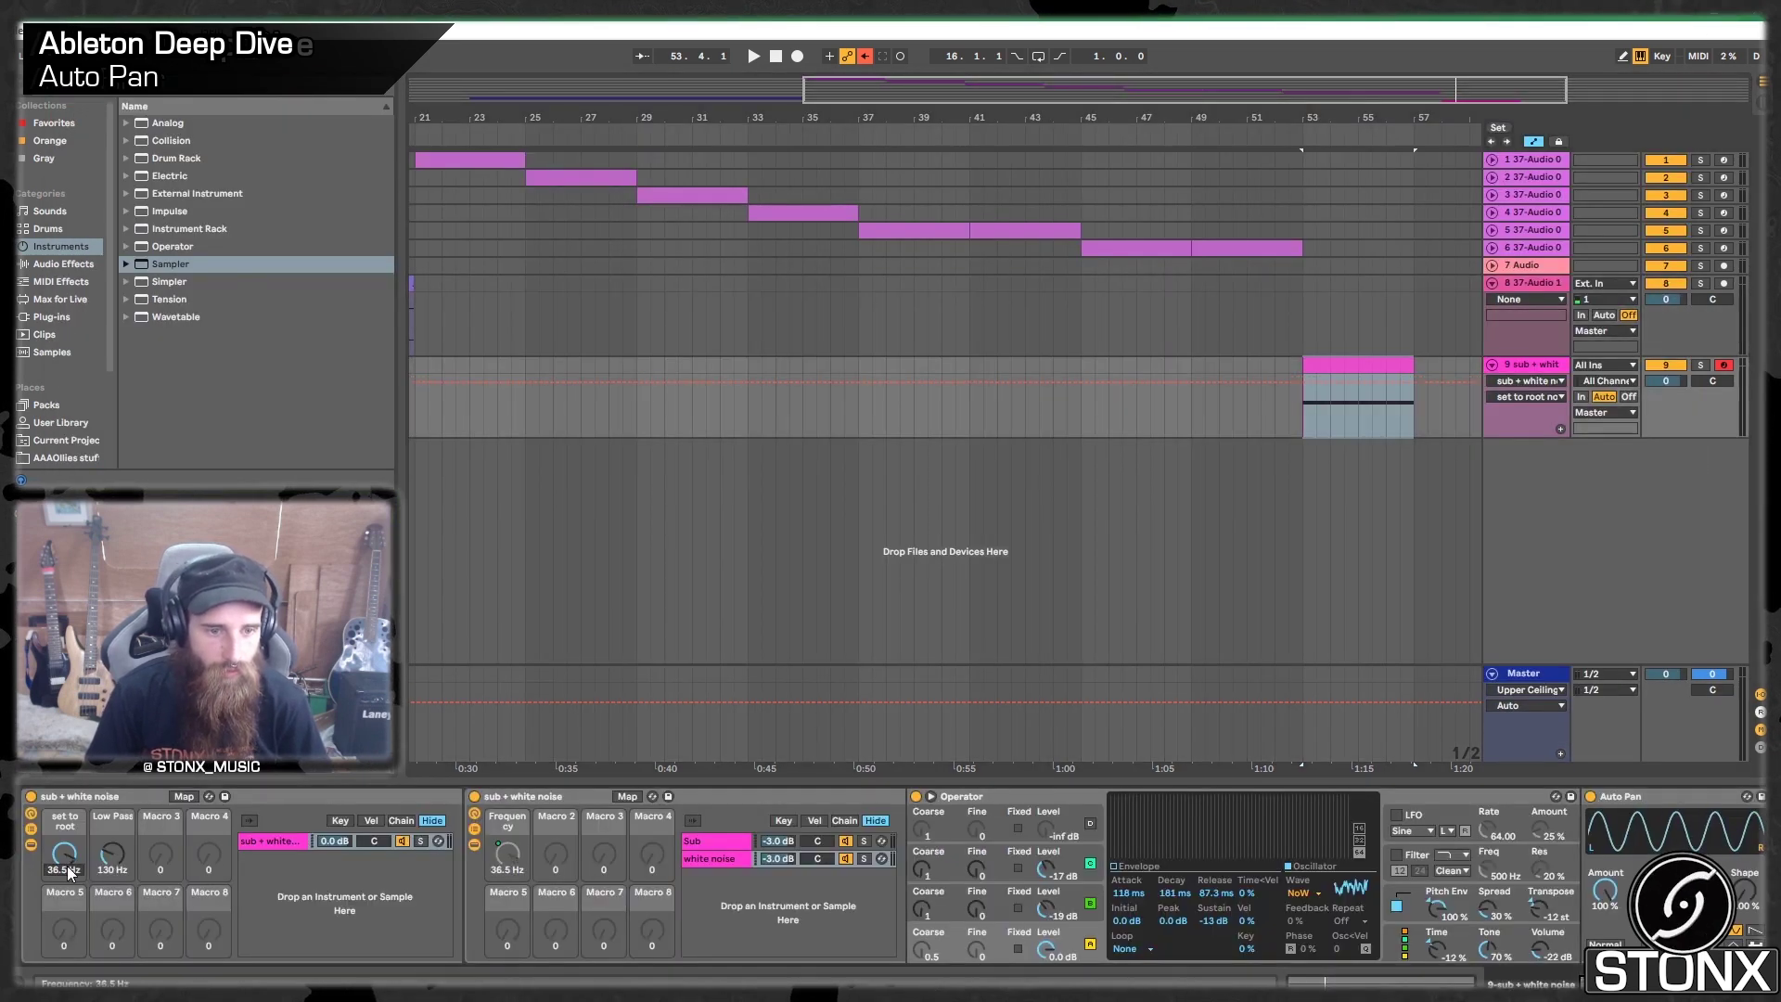
type("50")
key("Return")
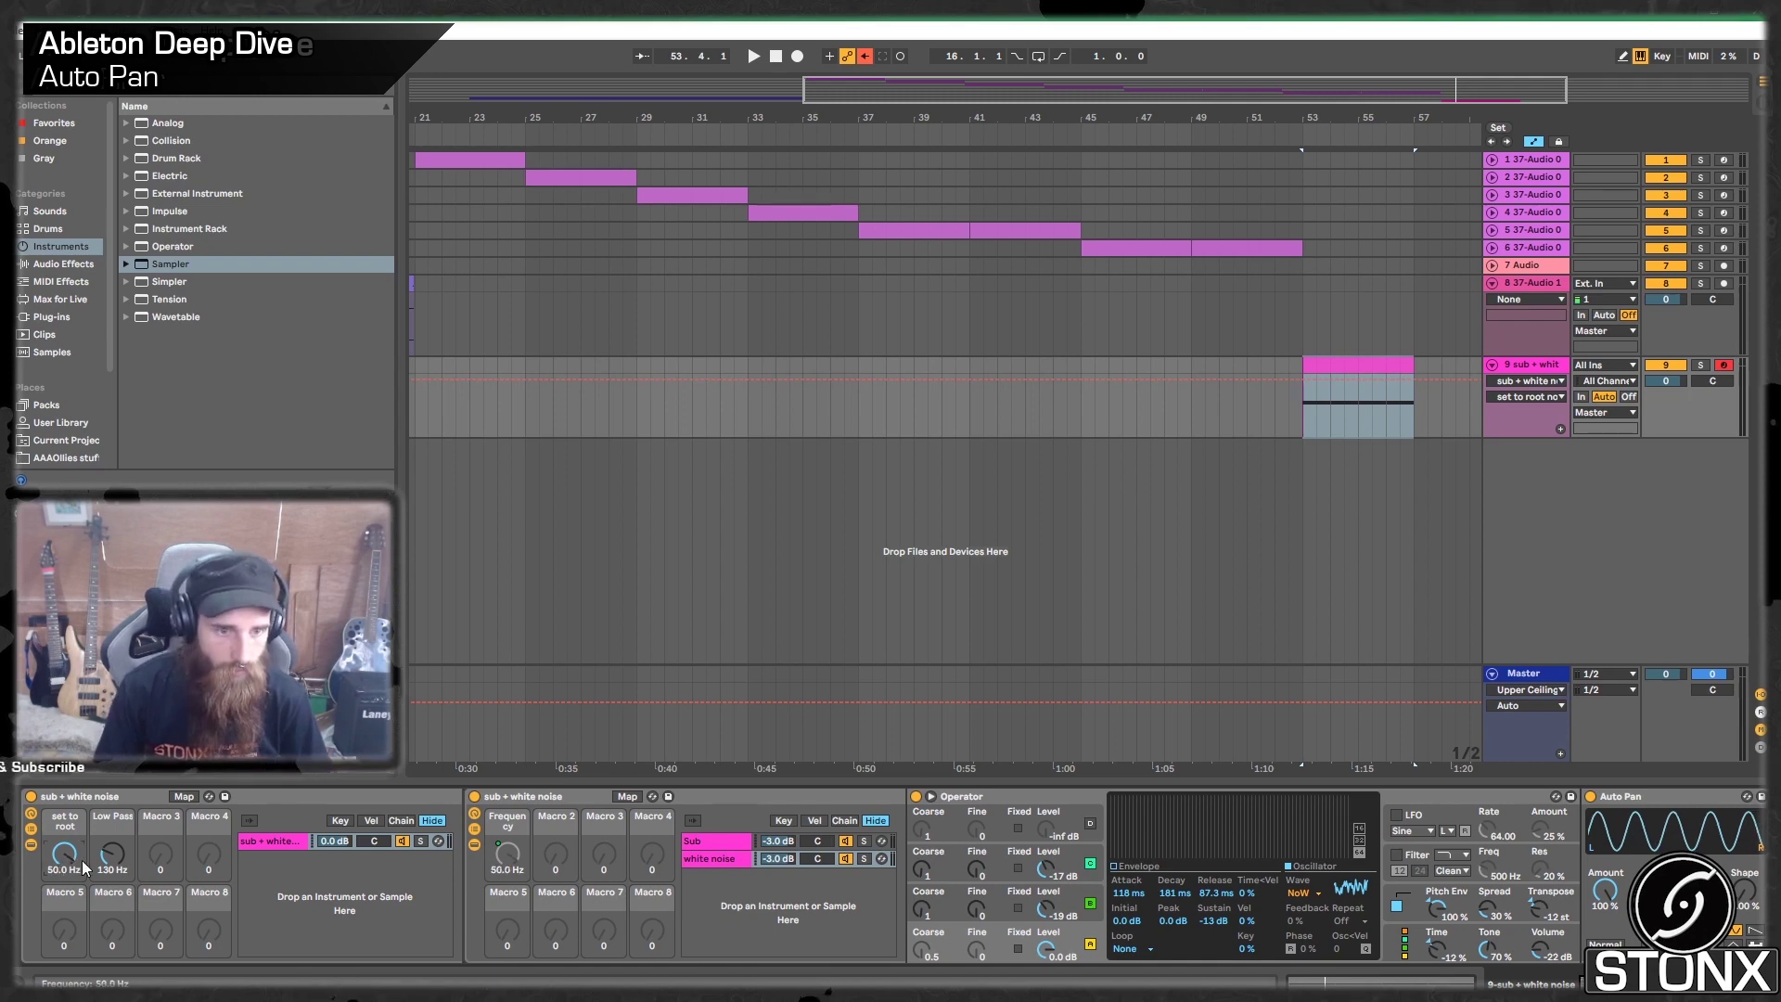
Step: Play the sub clip with the white noise chain deactivated and reactivated to compare the sound
key("space")
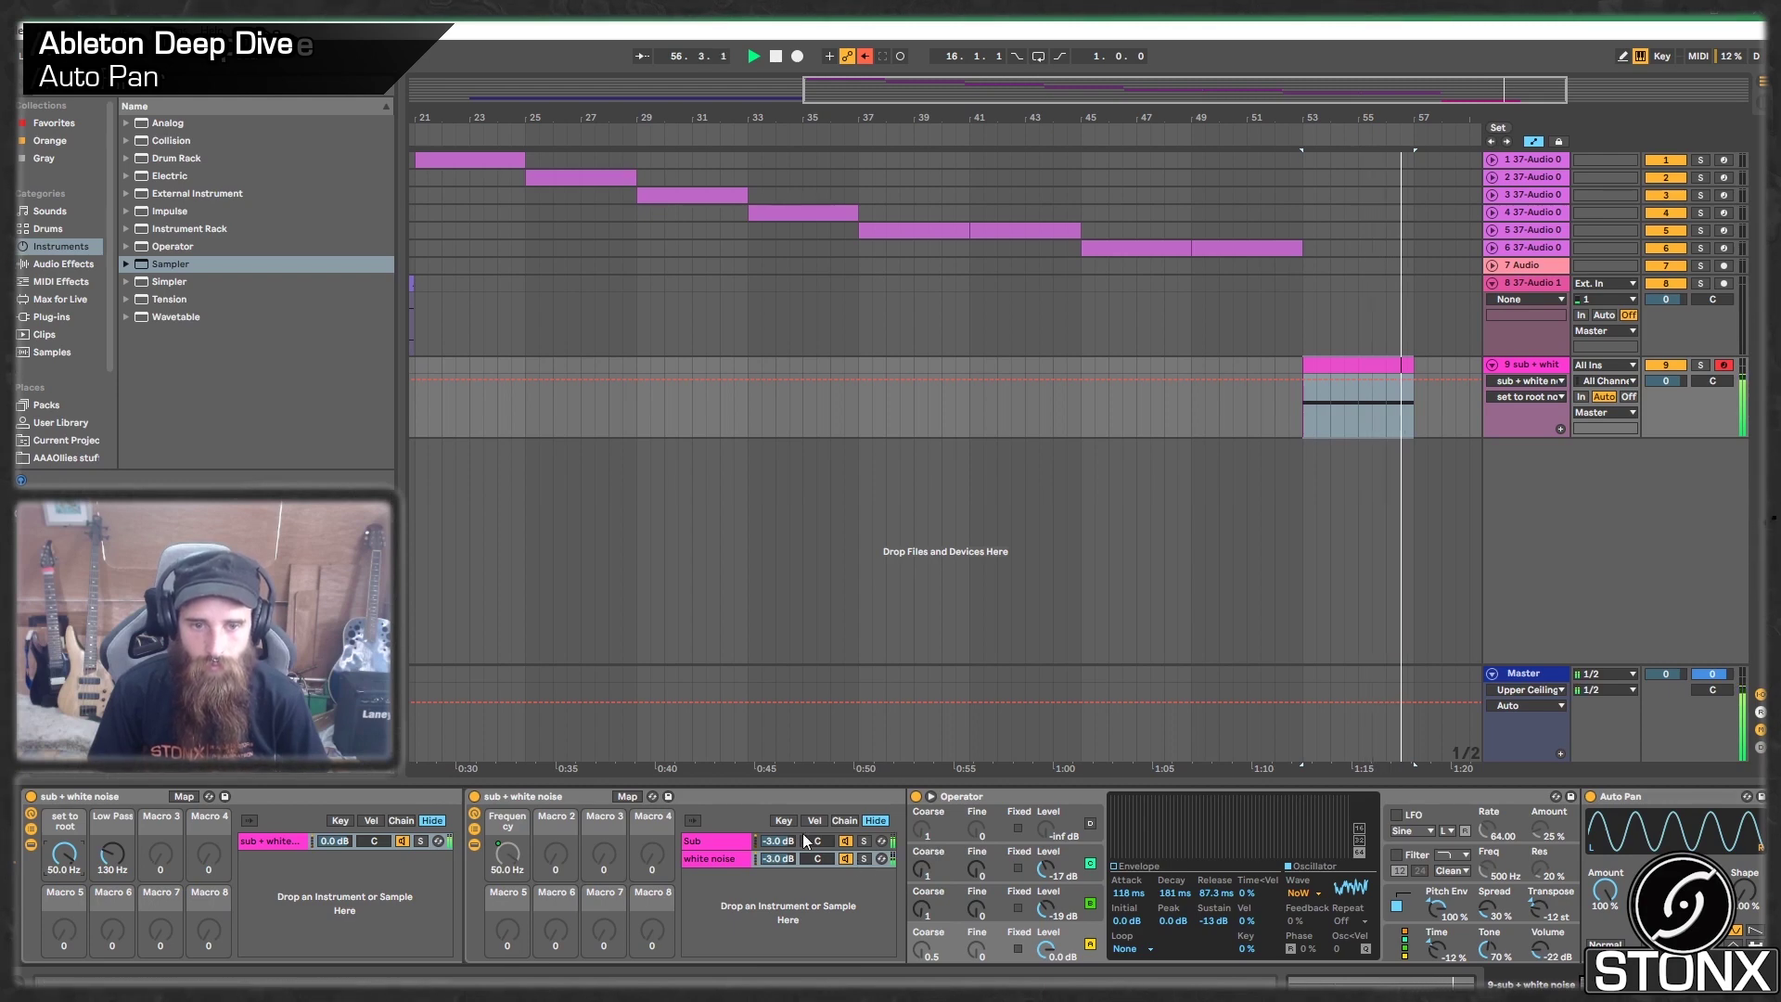
left_click(845, 859)
key("space")
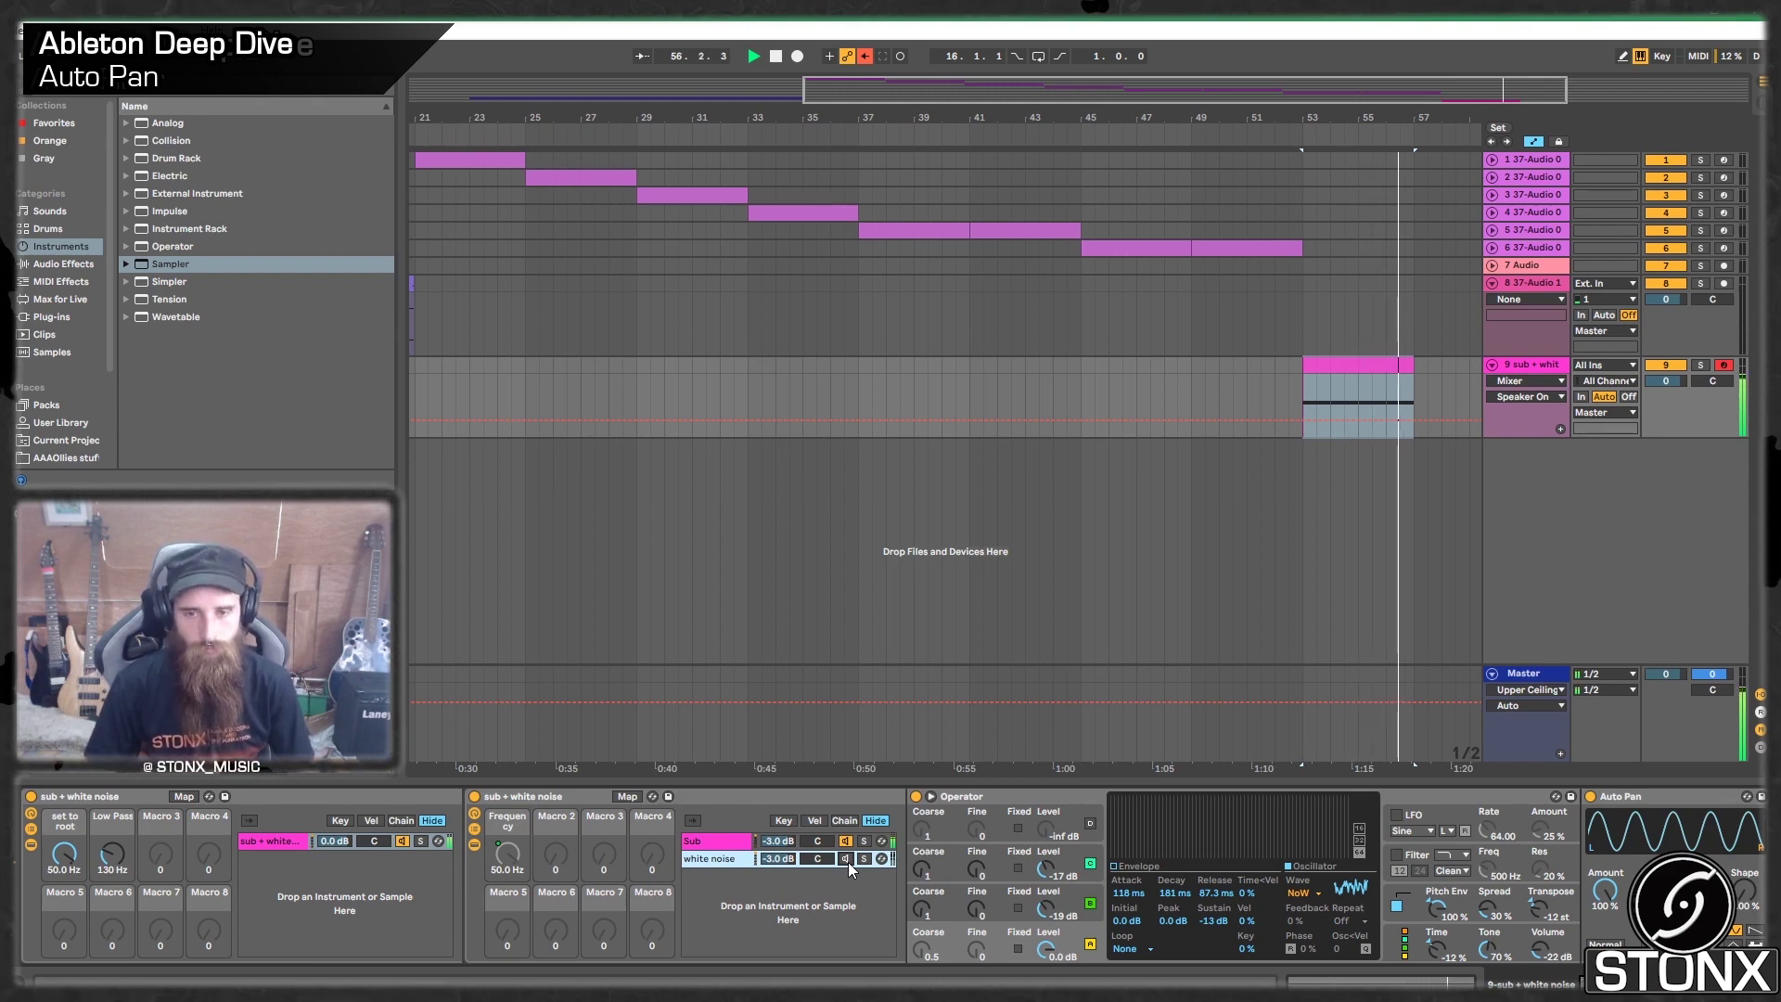
key("space")
left_click(848, 862)
key("space")
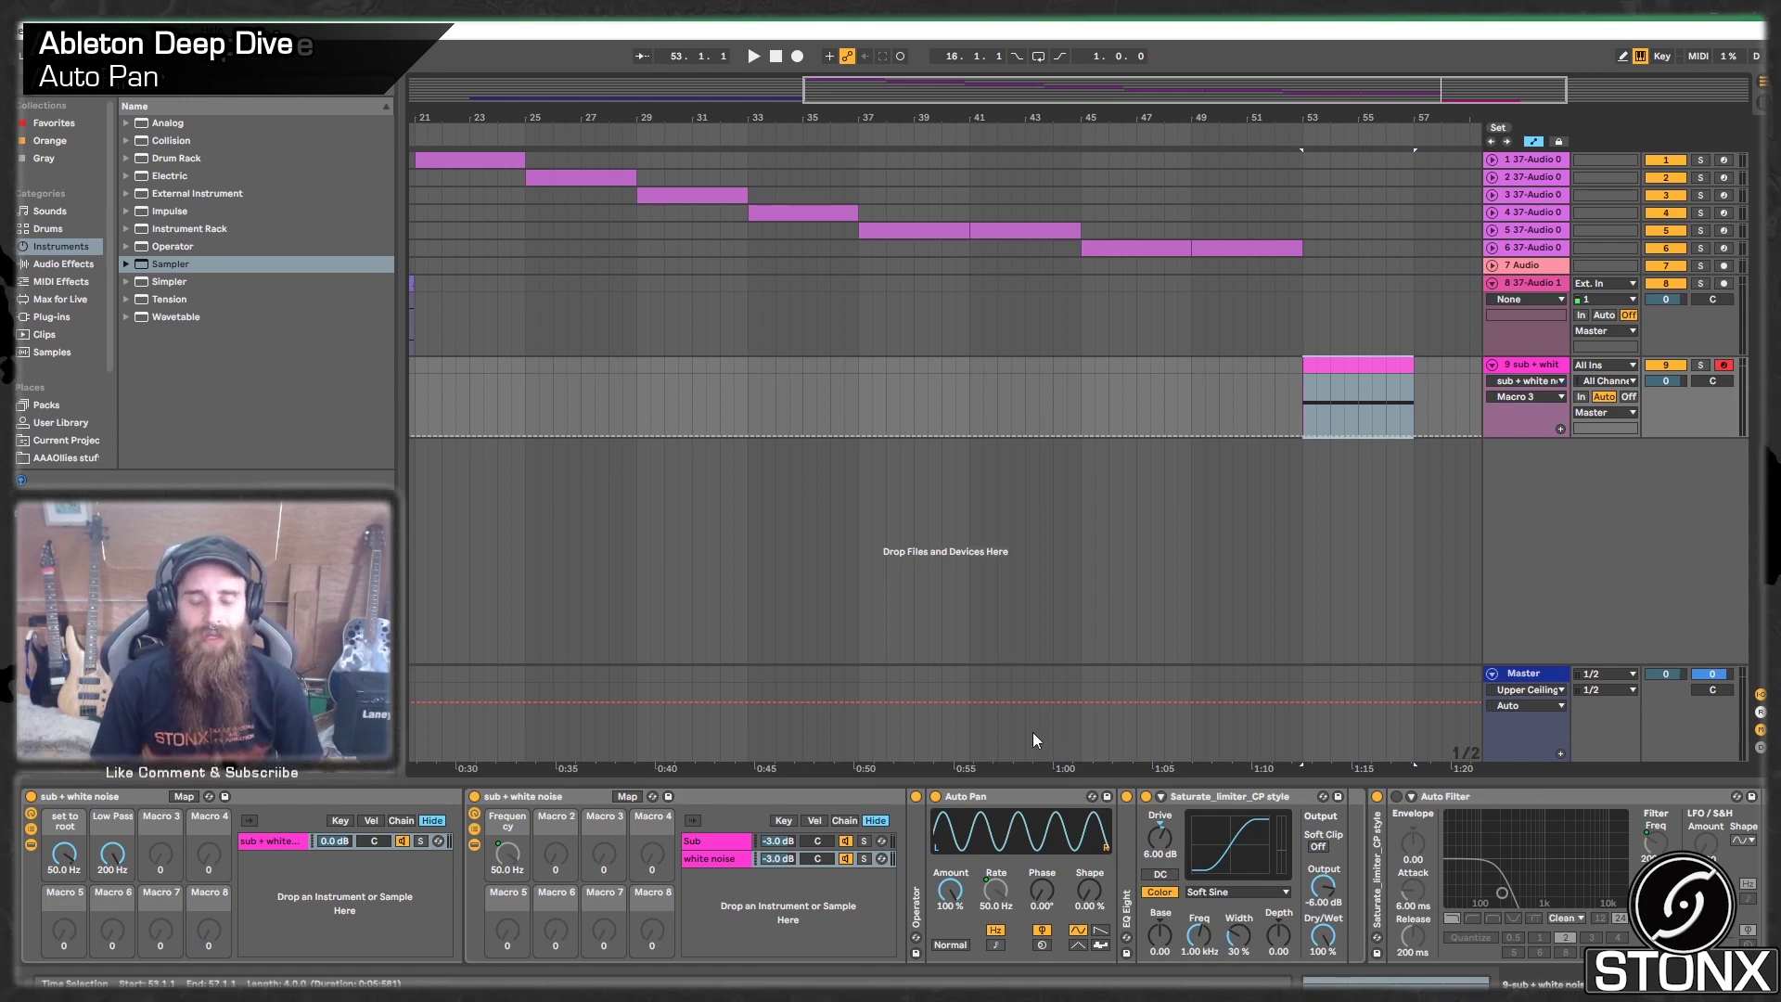
left_click(1000, 895)
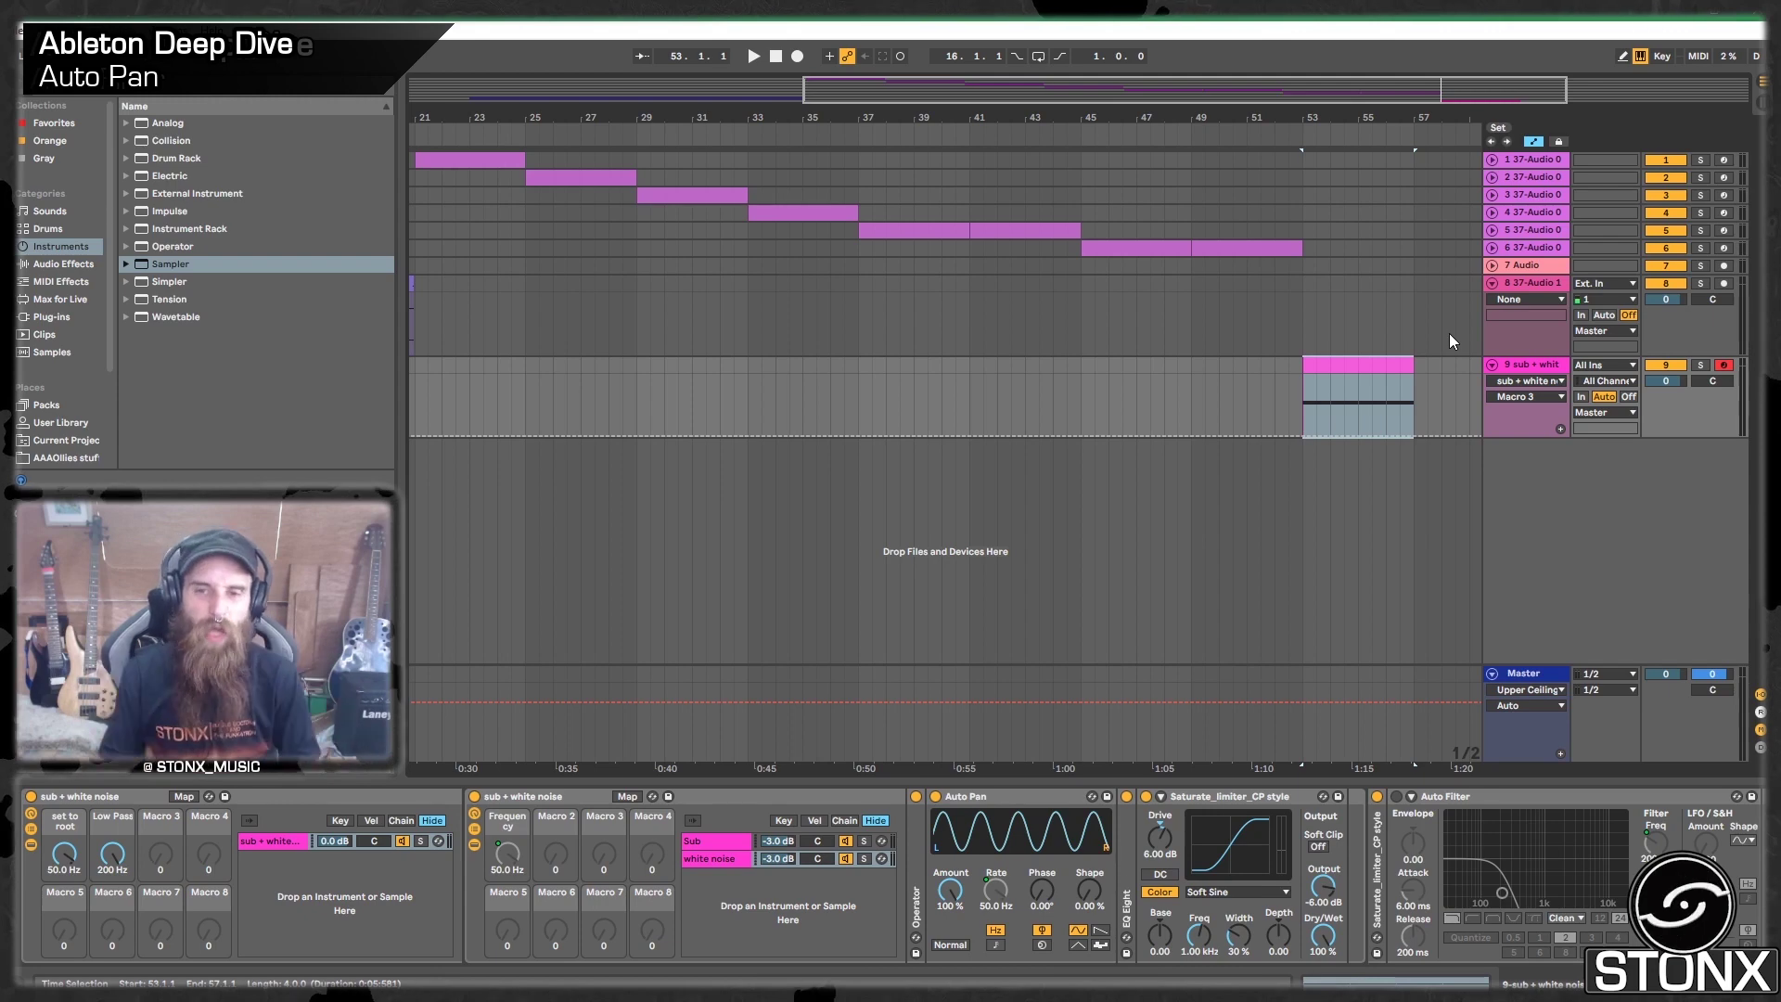
left_click(1303, 331)
left_click(1556, 393)
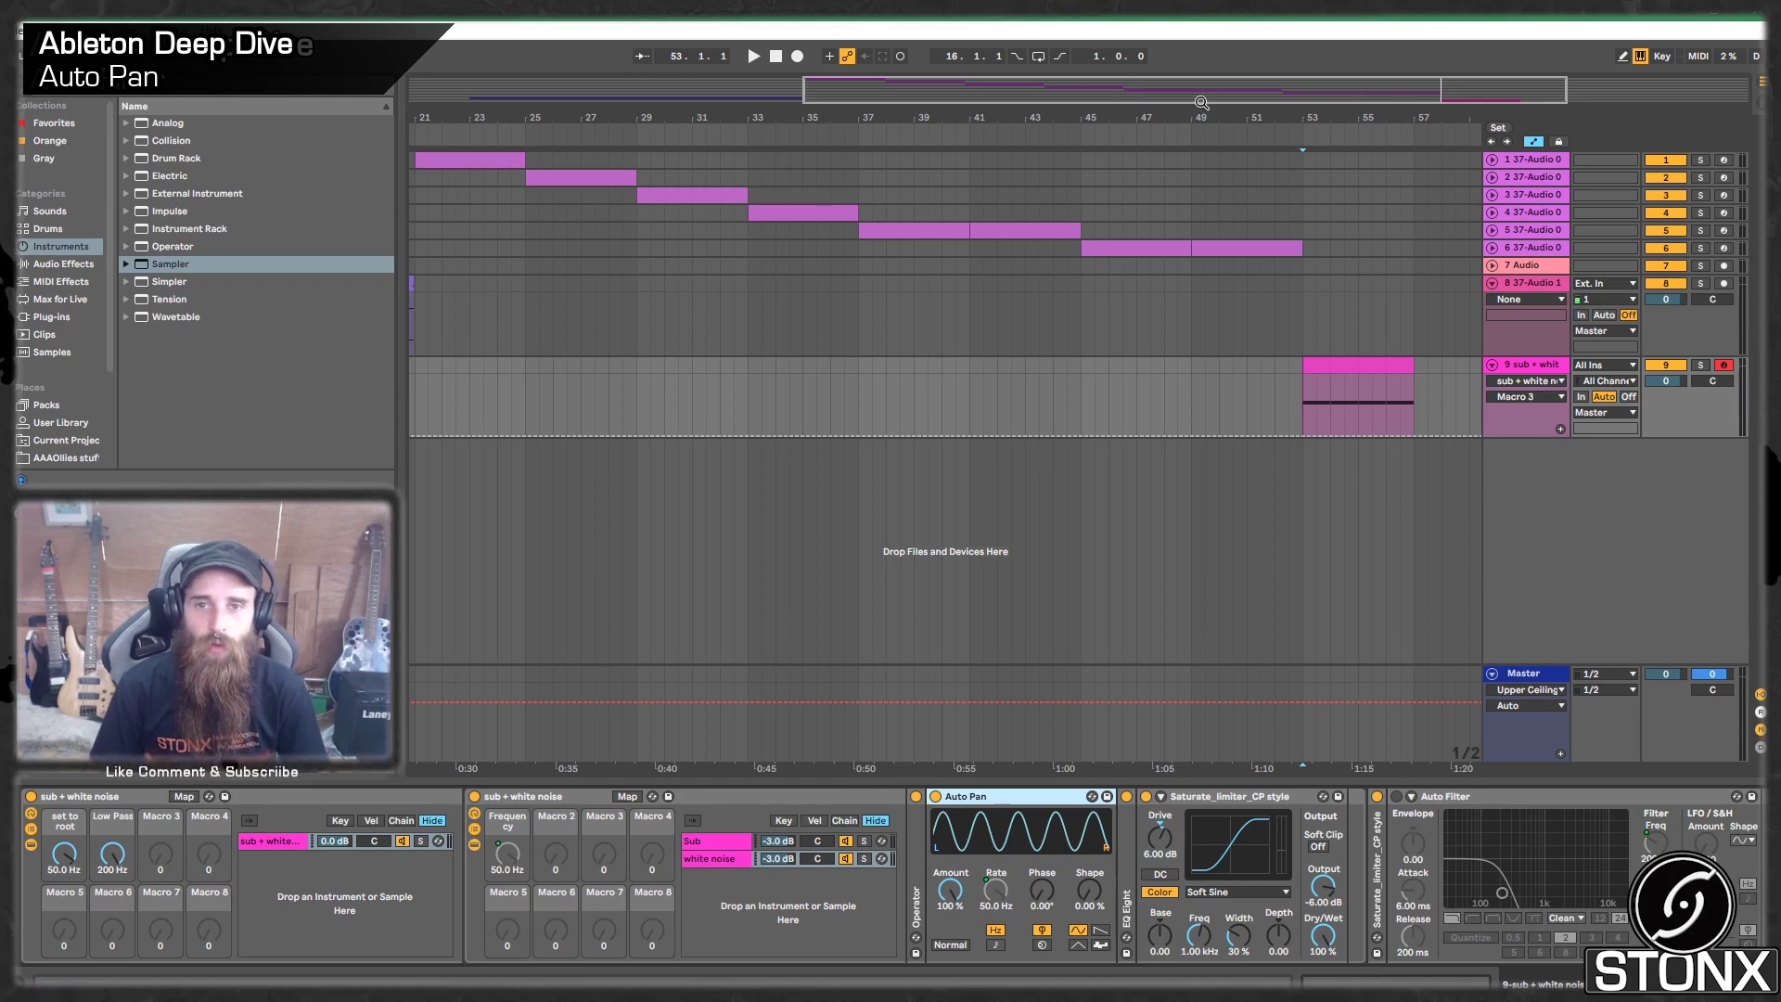
Step: Show the second 37-Audio track's Auto Pan, switch it from Phase to Spin, and toggle its rate to tempo sync and back to Hz
left_click_drag(1201, 102, 1208, 53)
left_click(675, 181)
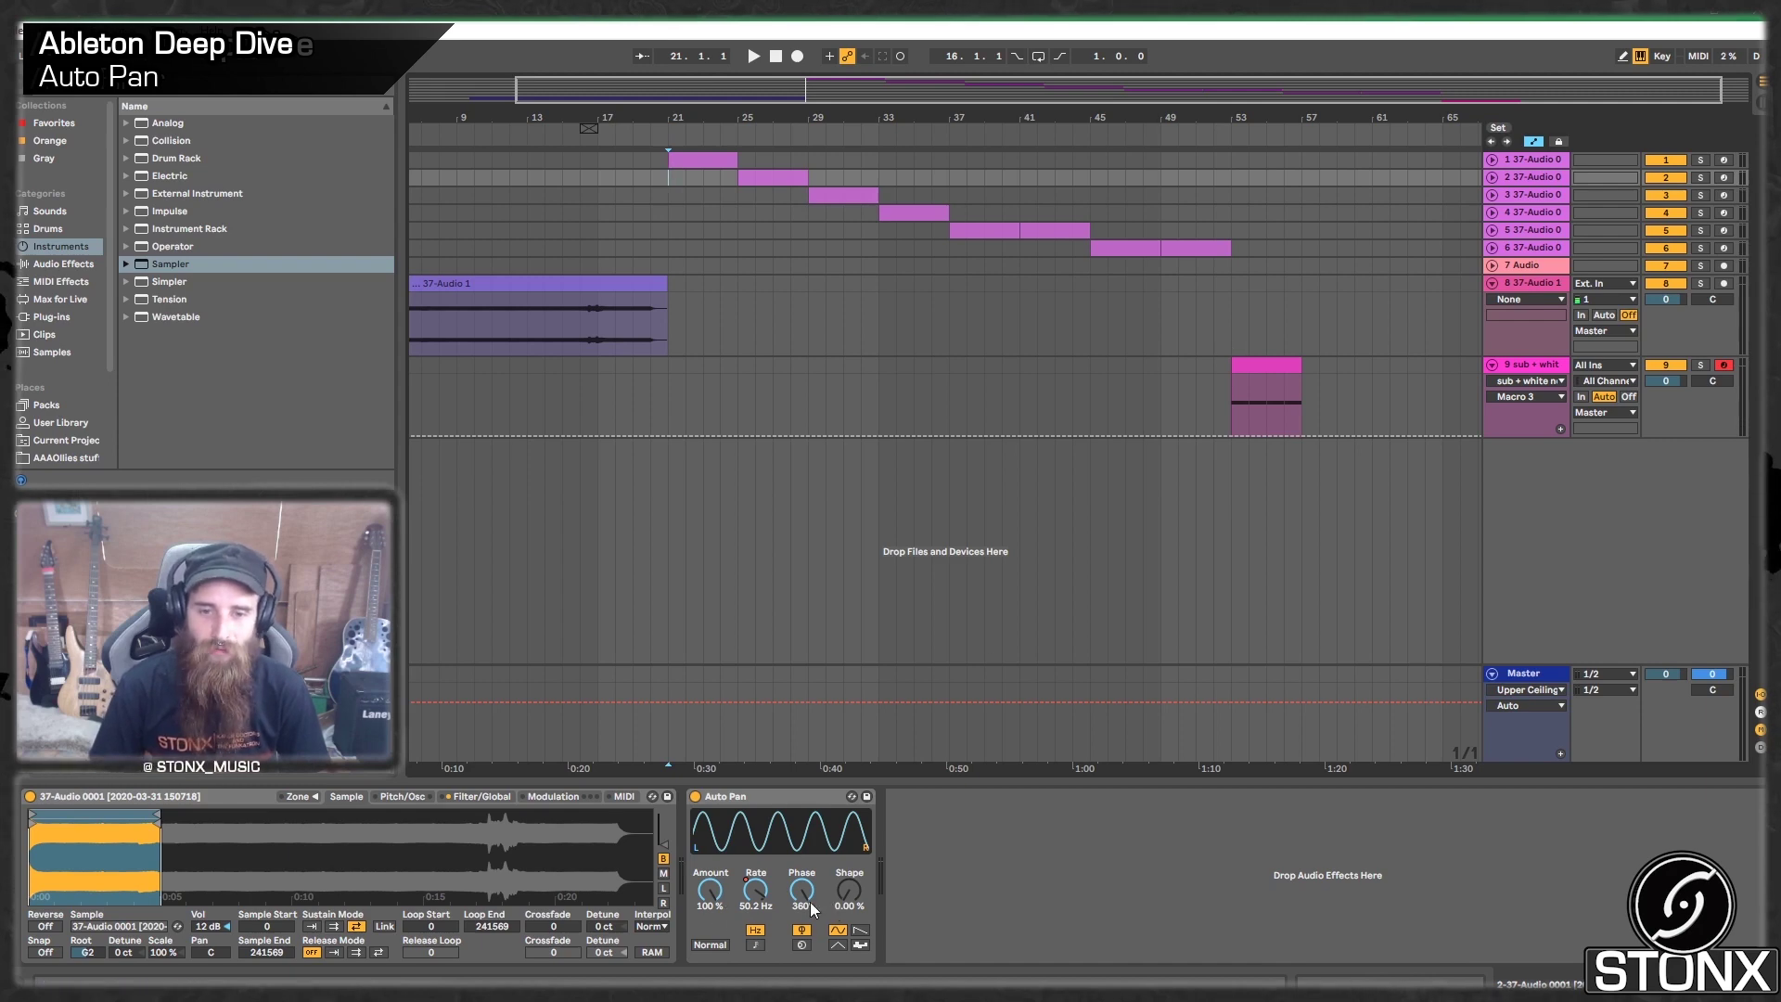
left_click(802, 945)
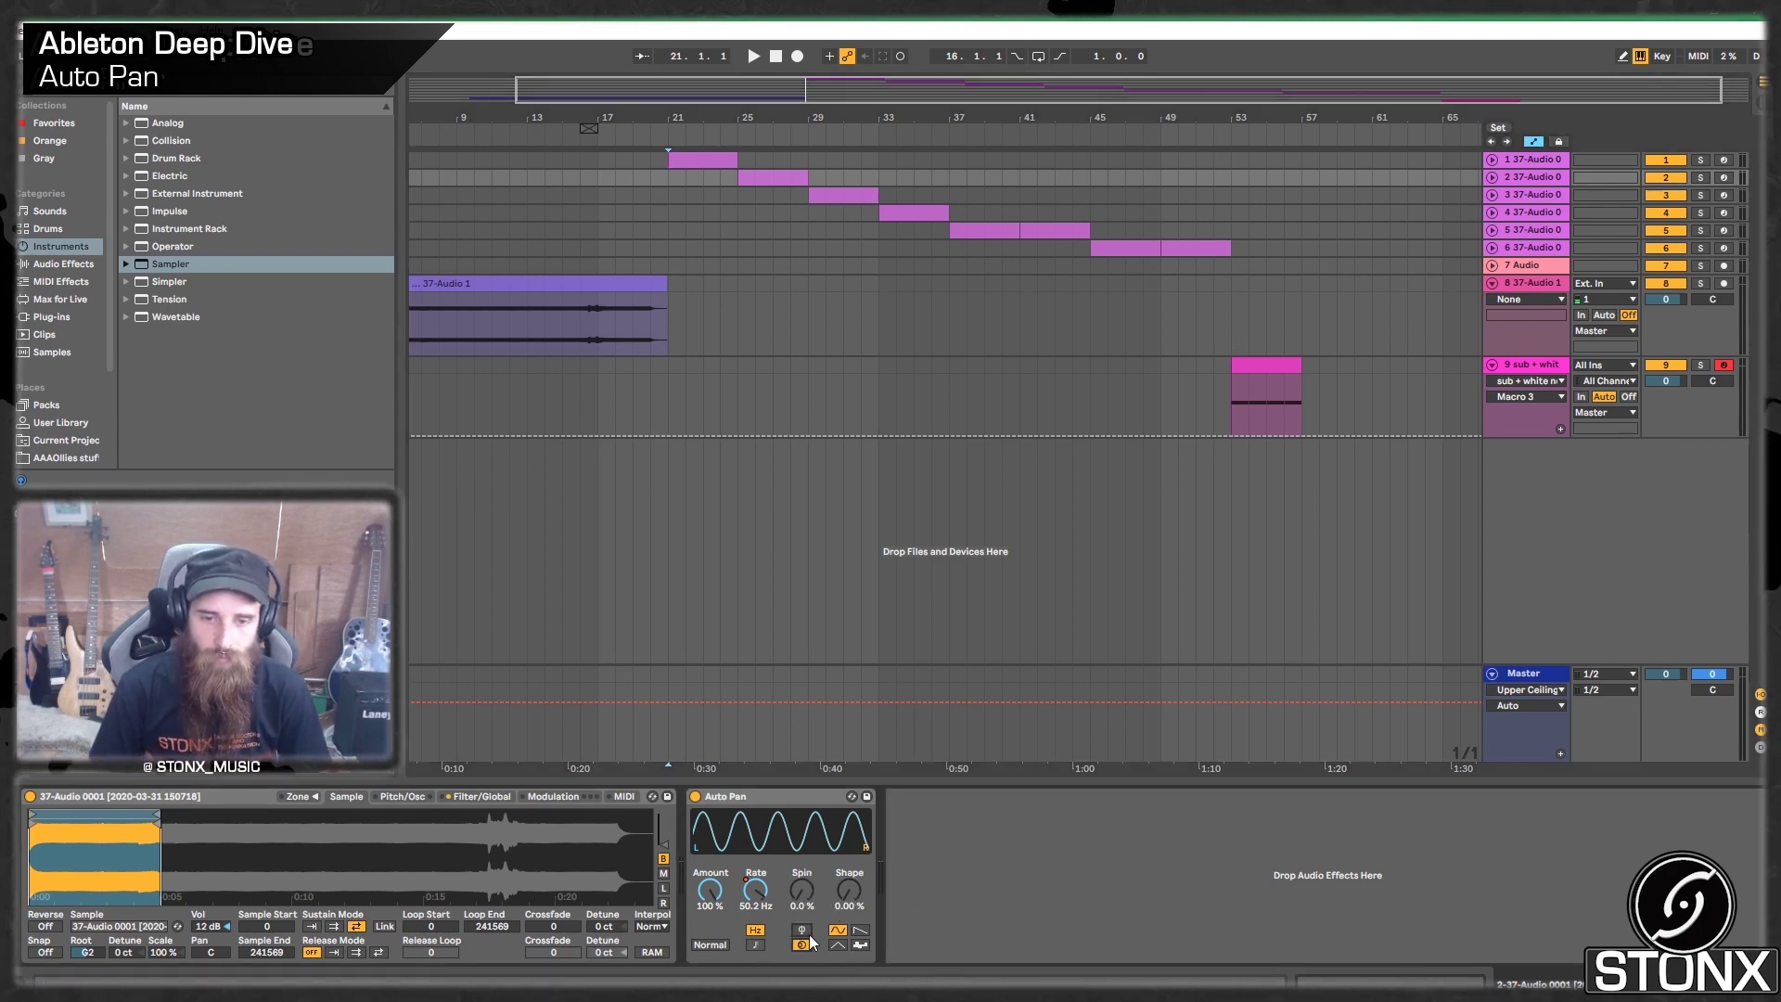
left_click(756, 945)
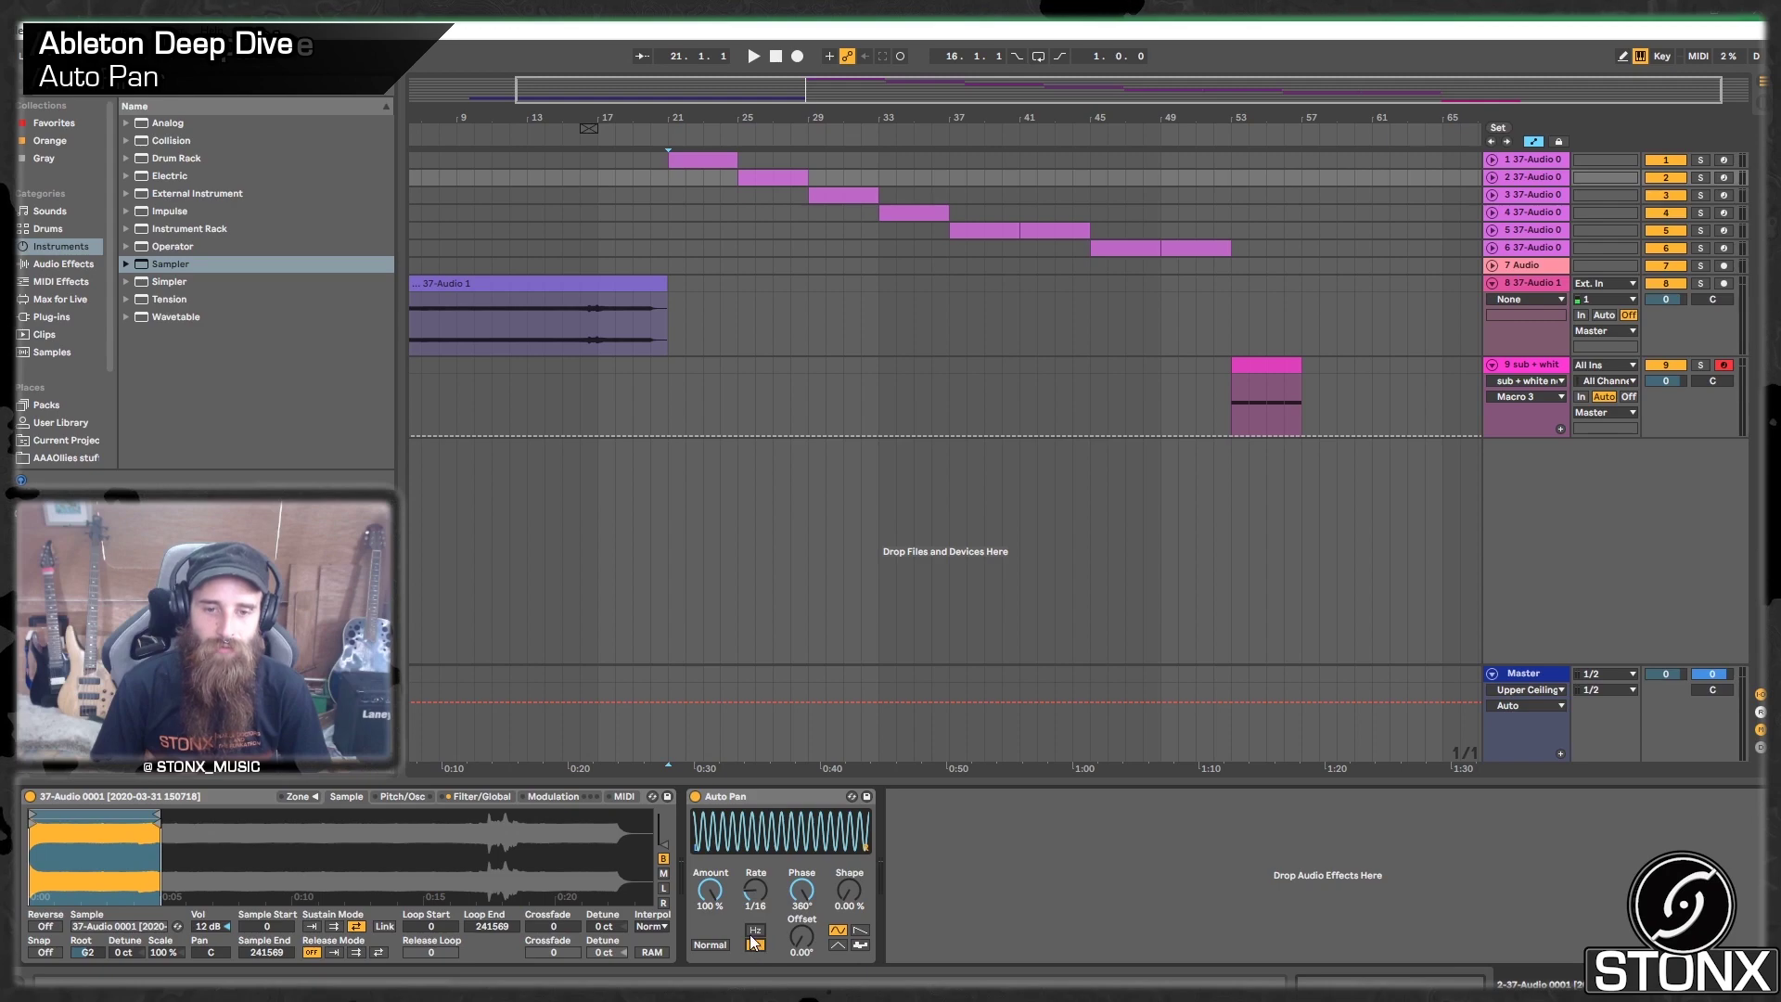
left_click(755, 929)
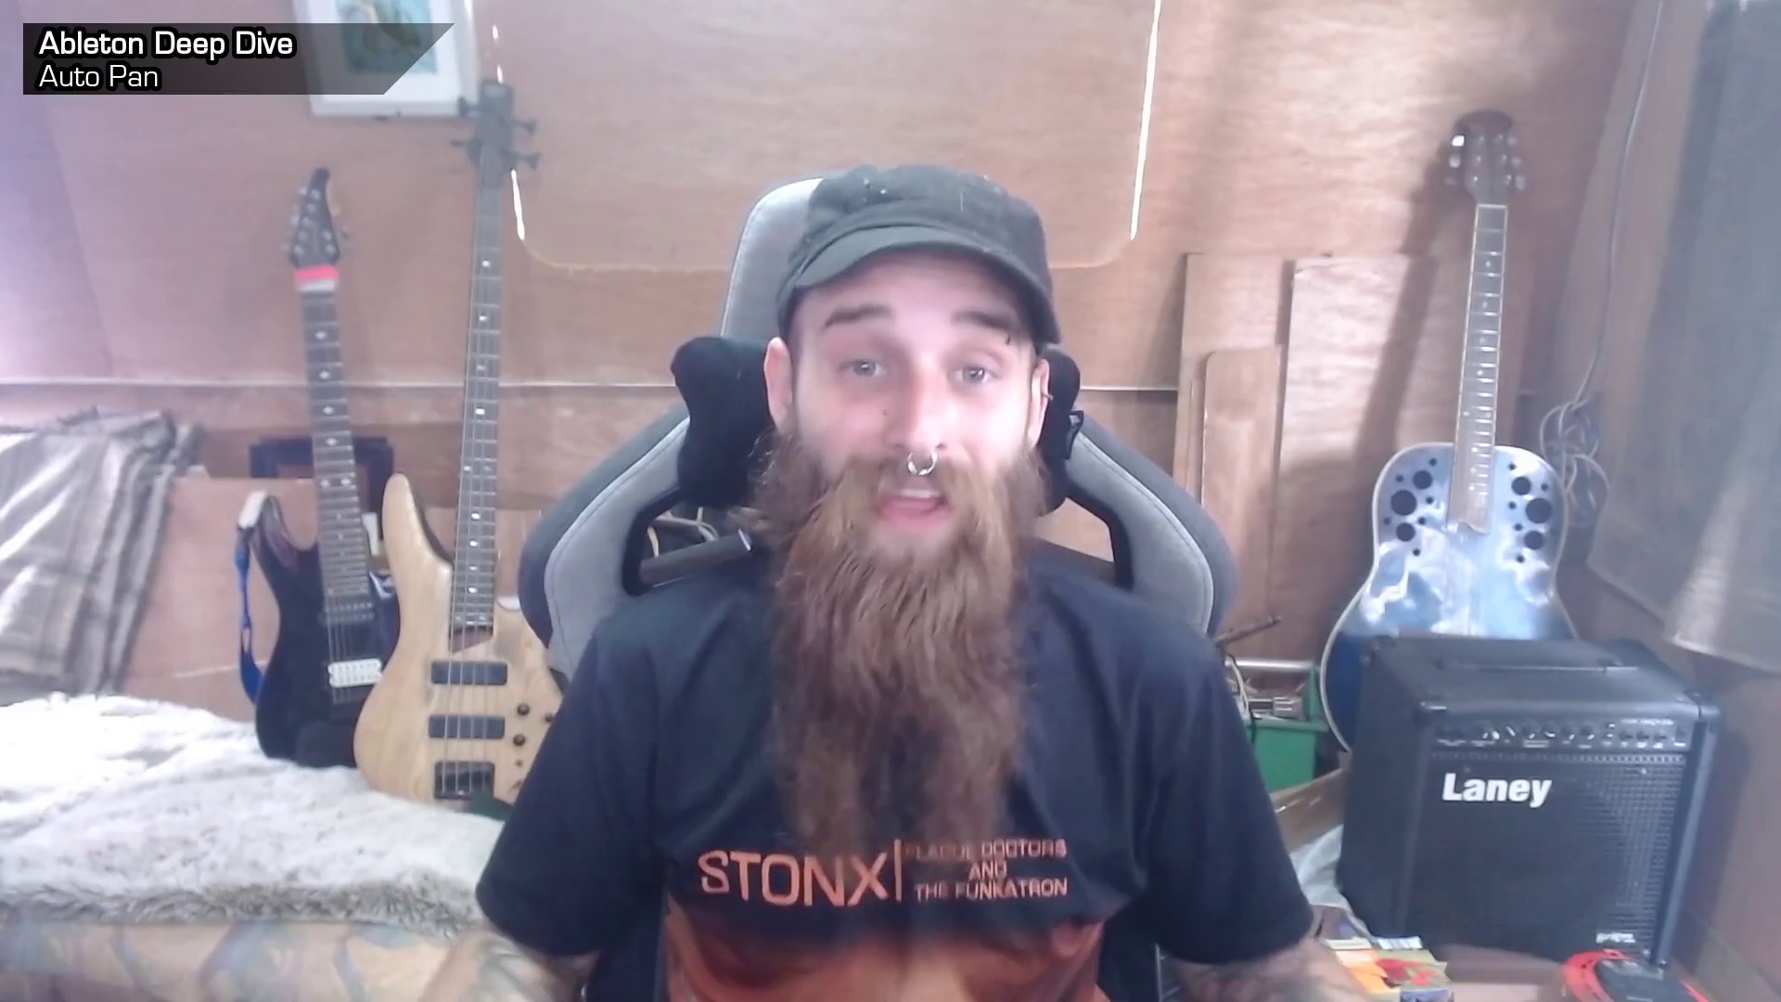